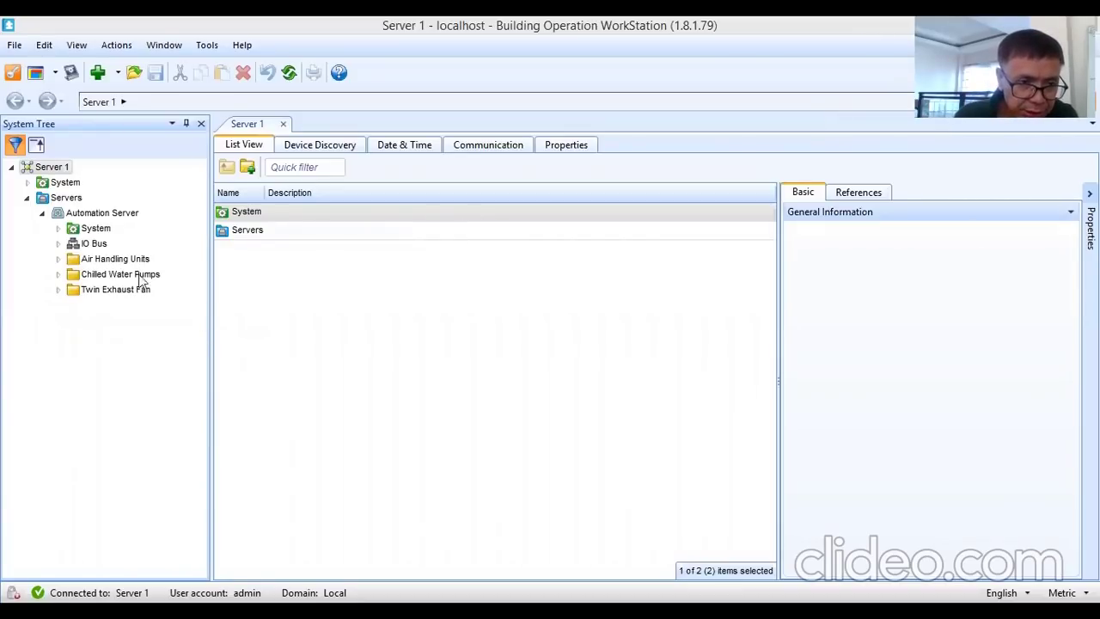
Step: Open the Chilled Water Pump graphic from the Chilled Water Pumps folder and enlarge it to view the full diagram
click(57, 274)
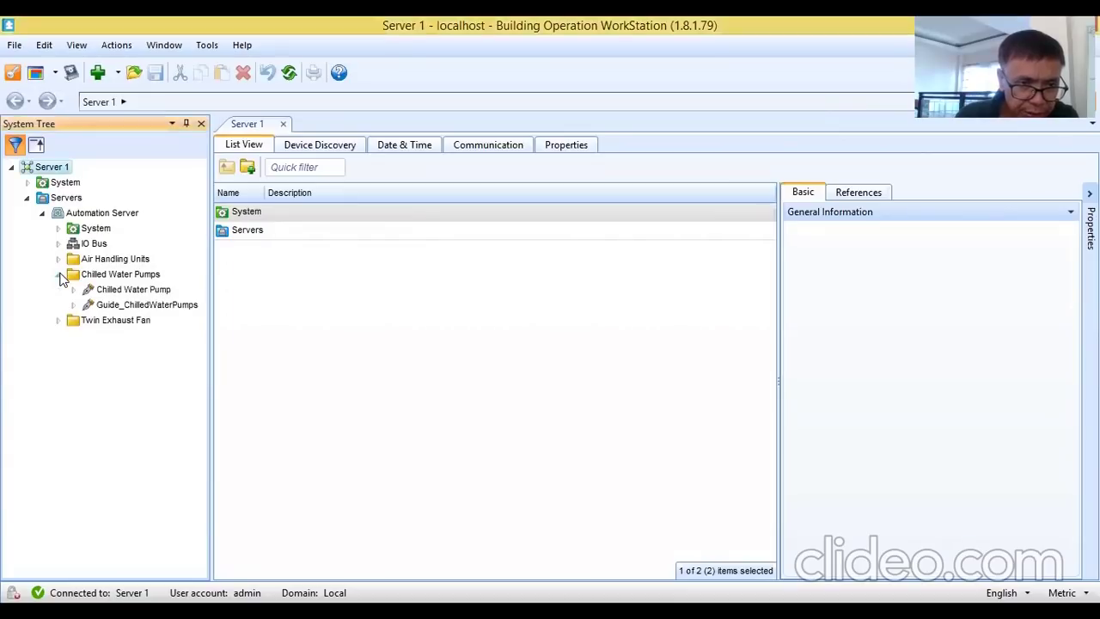
click(139, 291)
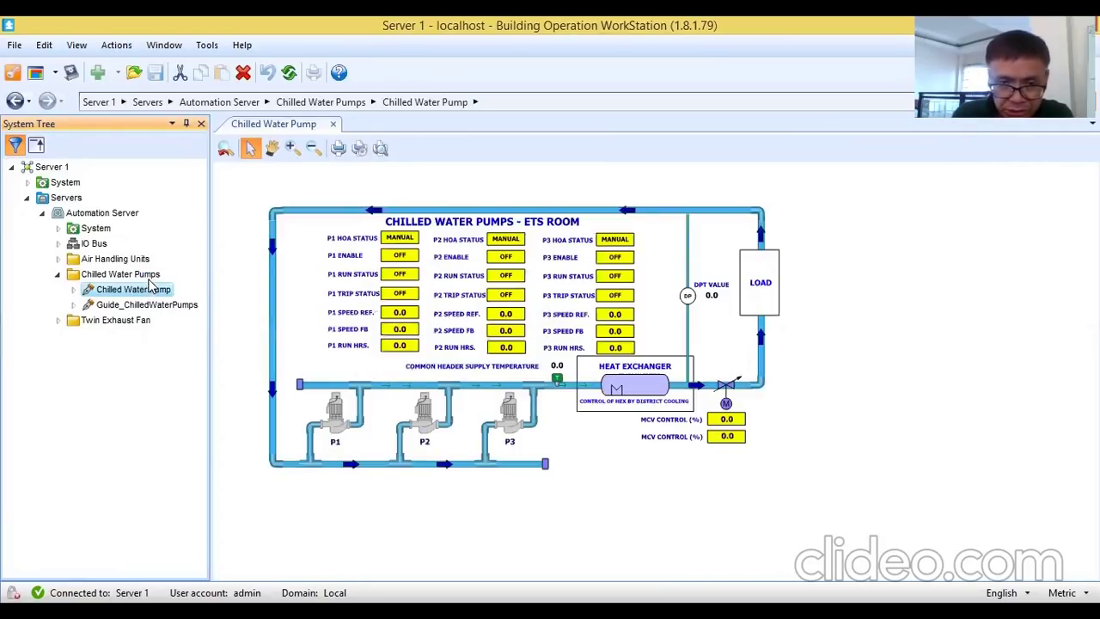
click(290, 147)
click(319, 200)
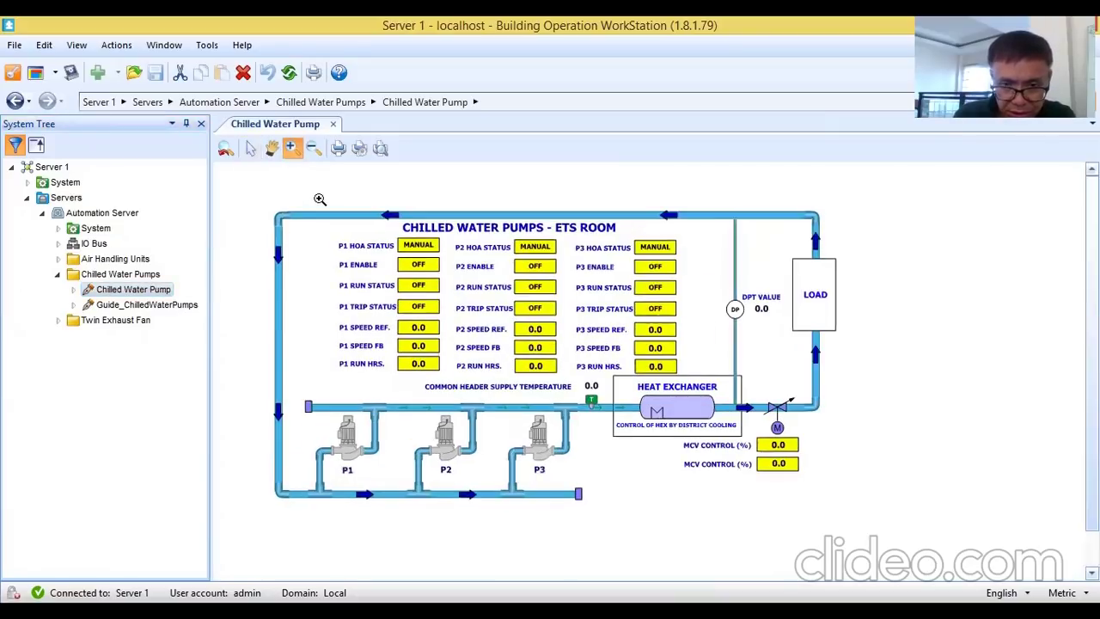
click(319, 199)
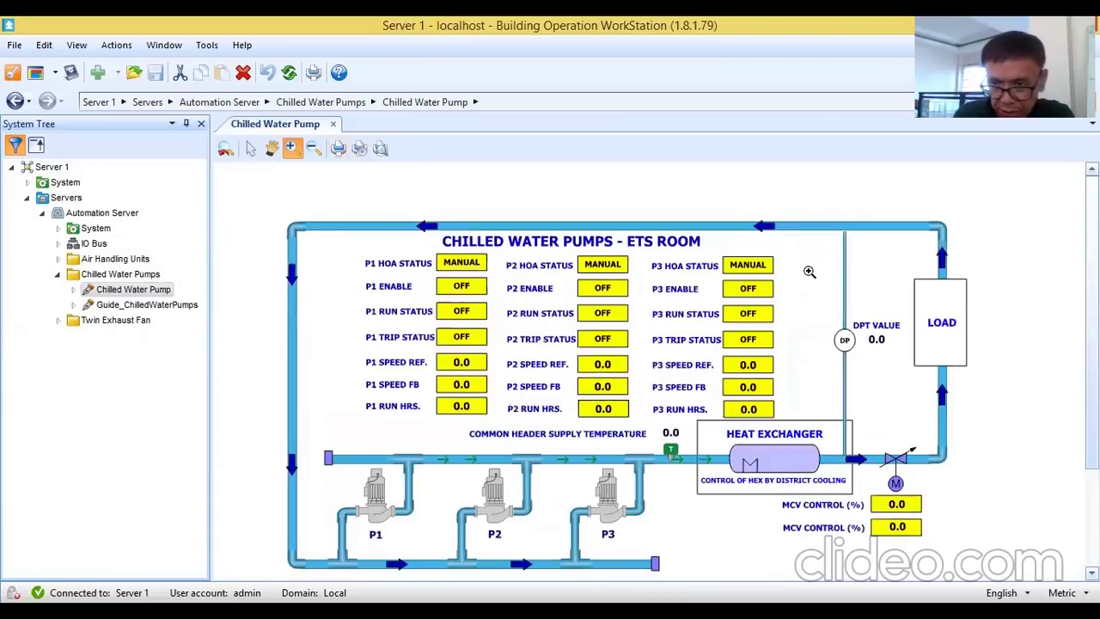
scroll(1091, 327, down, 1)
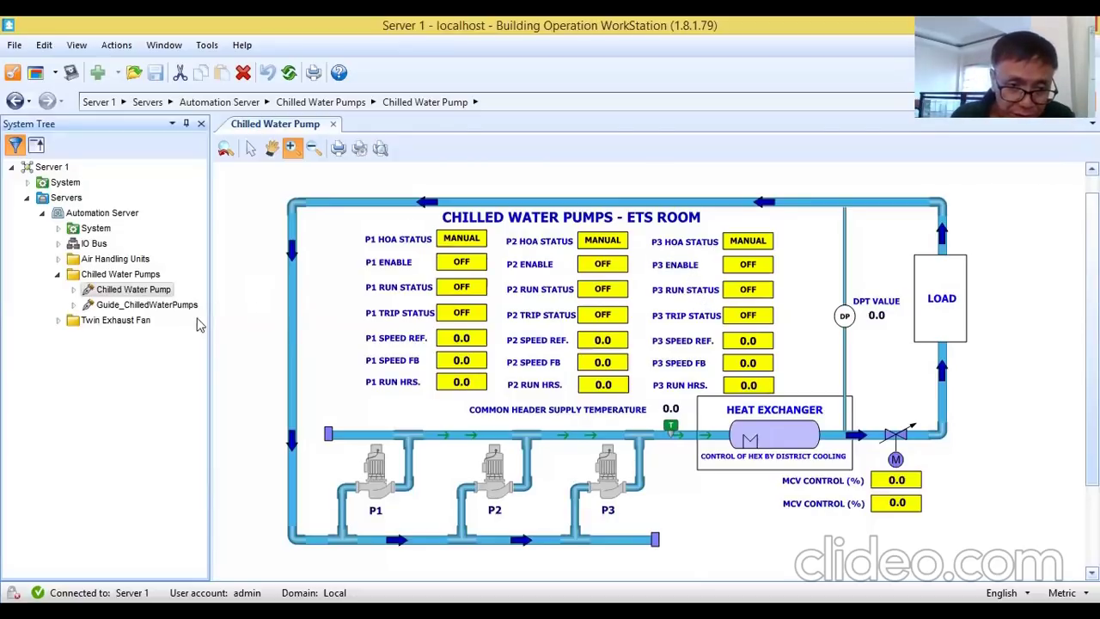
Step: Open the Guide_ChilledWaterPumps graphic in its own tab alongside the Chilled Water Pump graphic
click(170, 314)
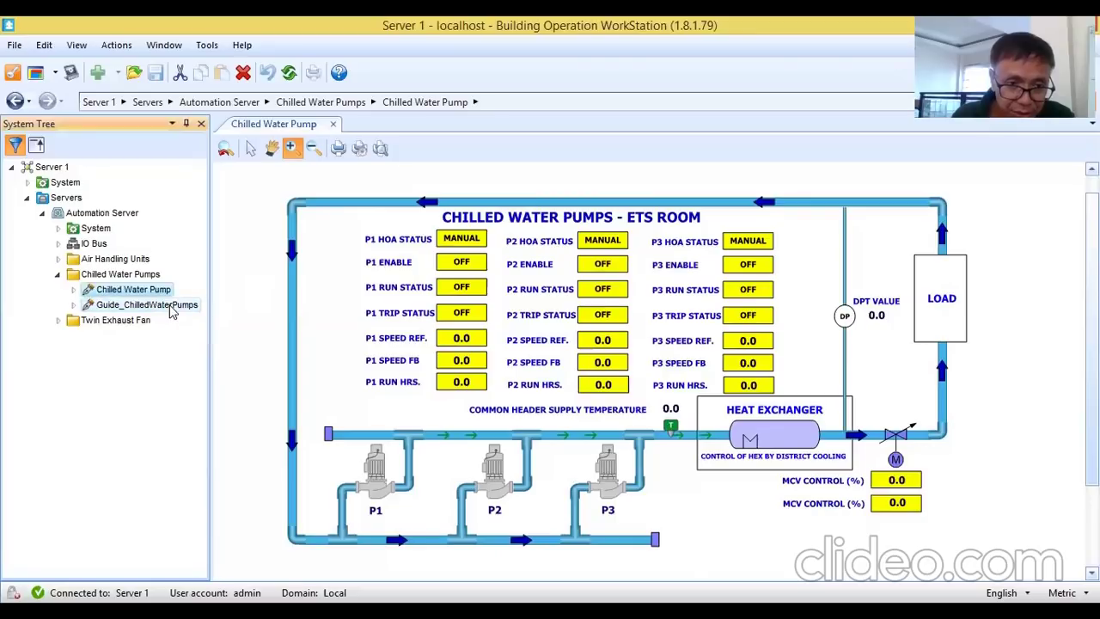
right_click(170, 313)
click(222, 258)
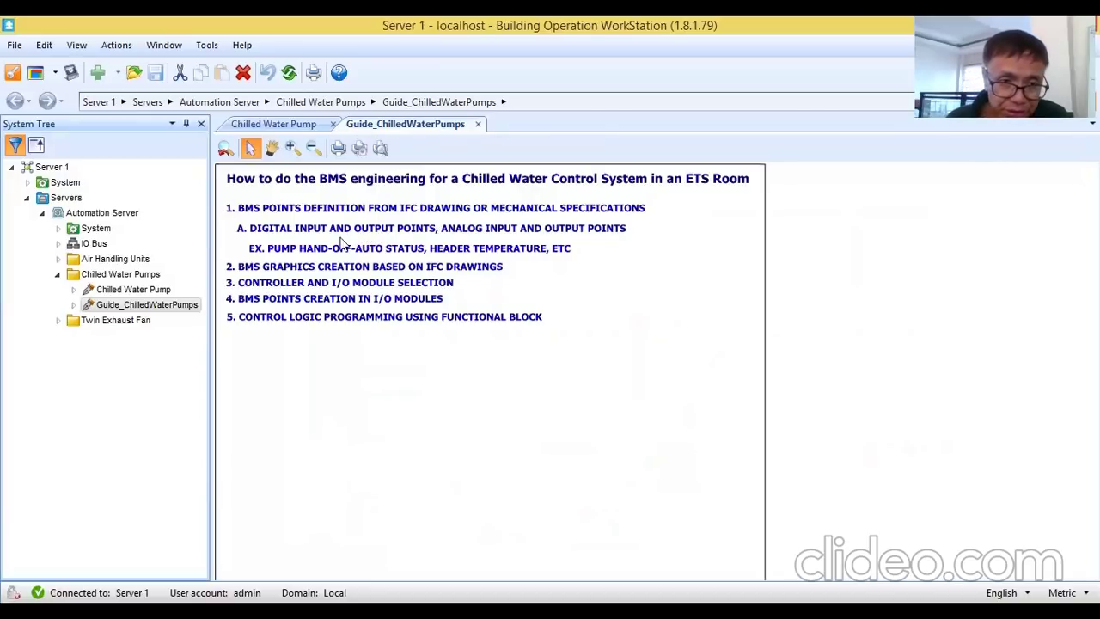
Step: Compare the BMS engineering steps in the guide with the points on the Chilled Water Pump graphic
click(300, 126)
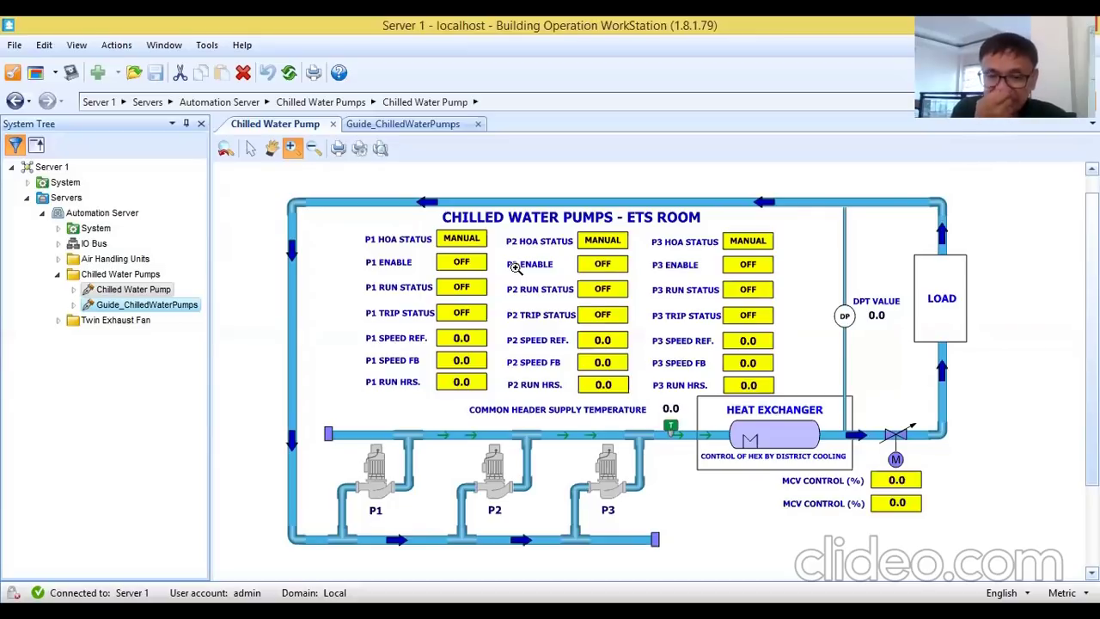
click(459, 126)
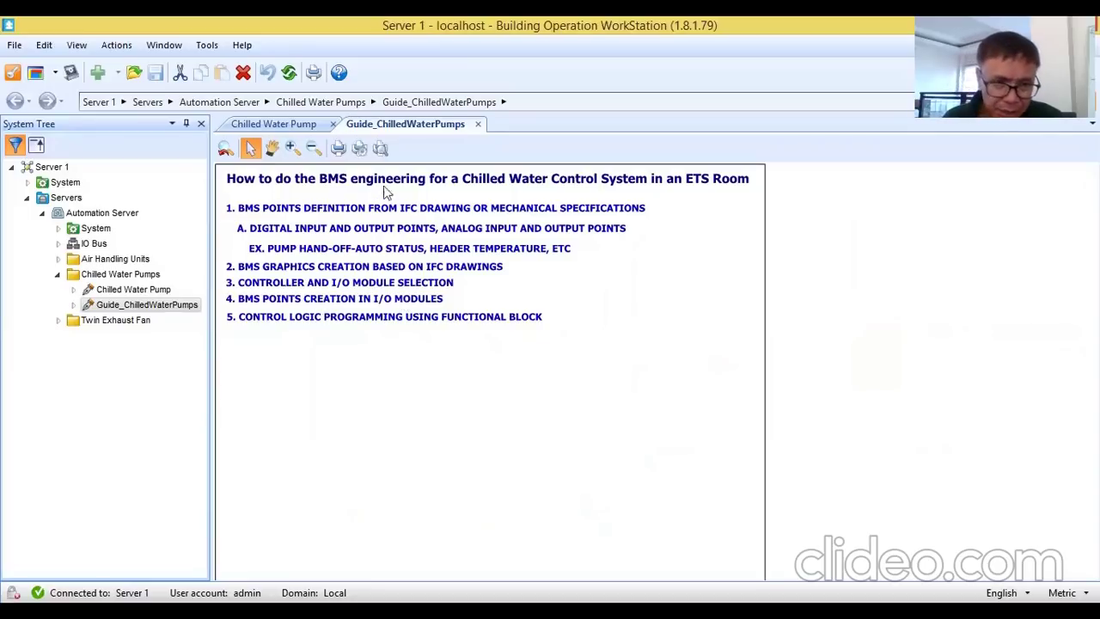
click(295, 127)
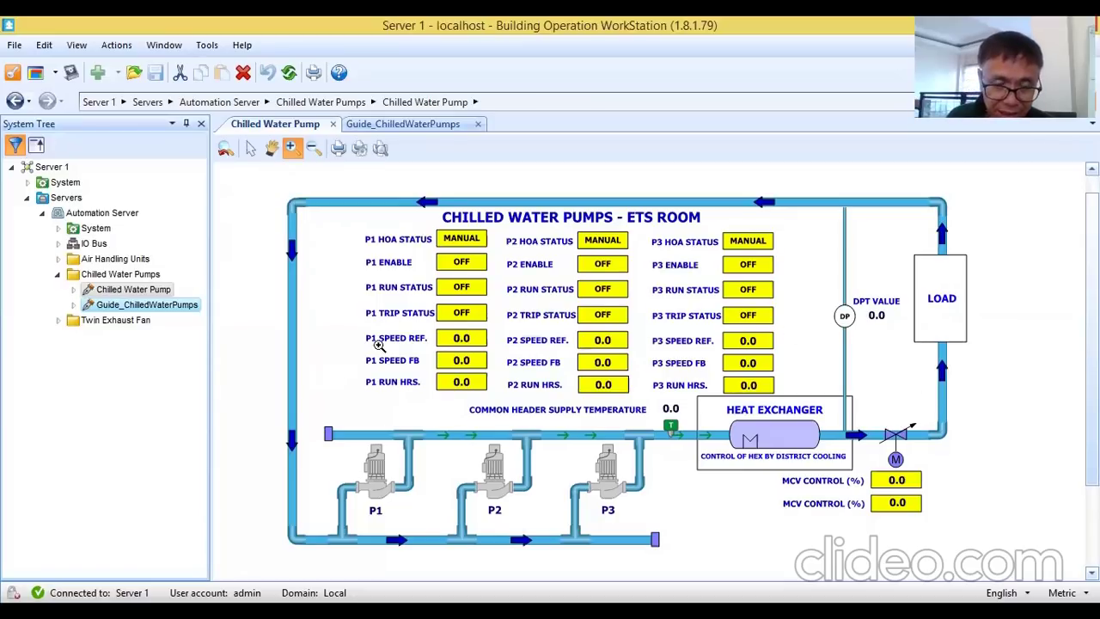
click(416, 126)
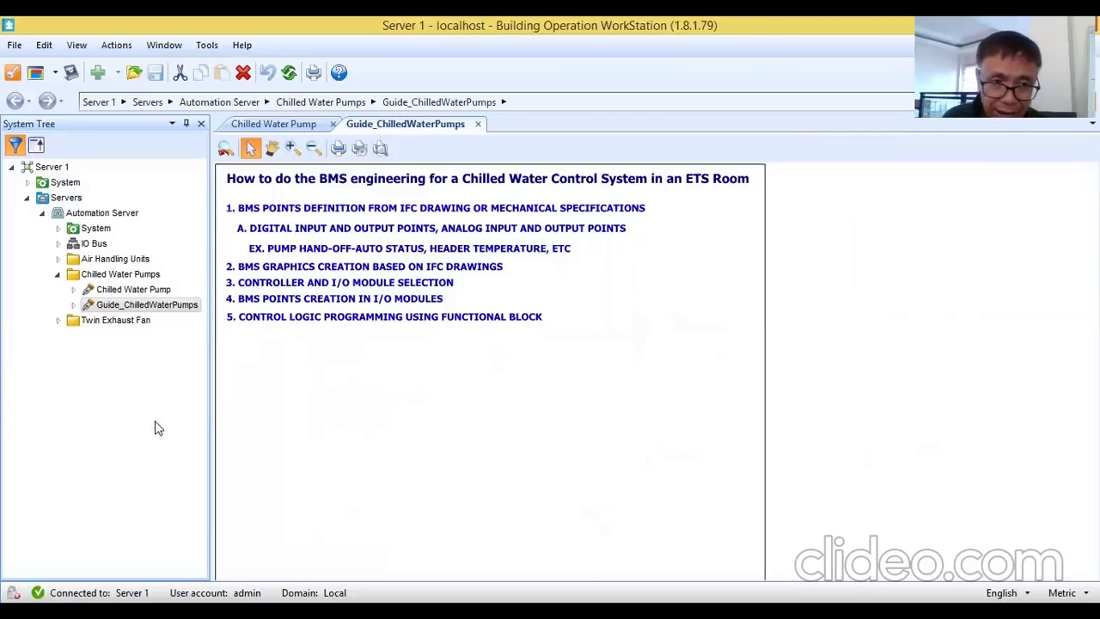
Step: Open the Automation Server and expand its IO Bus to list the I/O modules
click(101, 214)
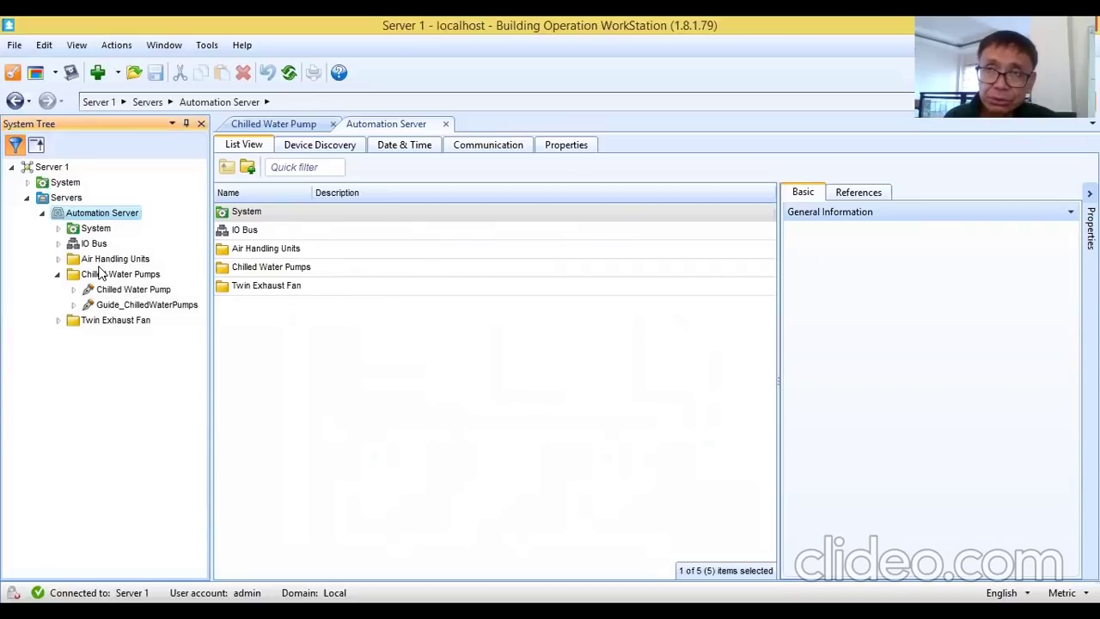
click(57, 244)
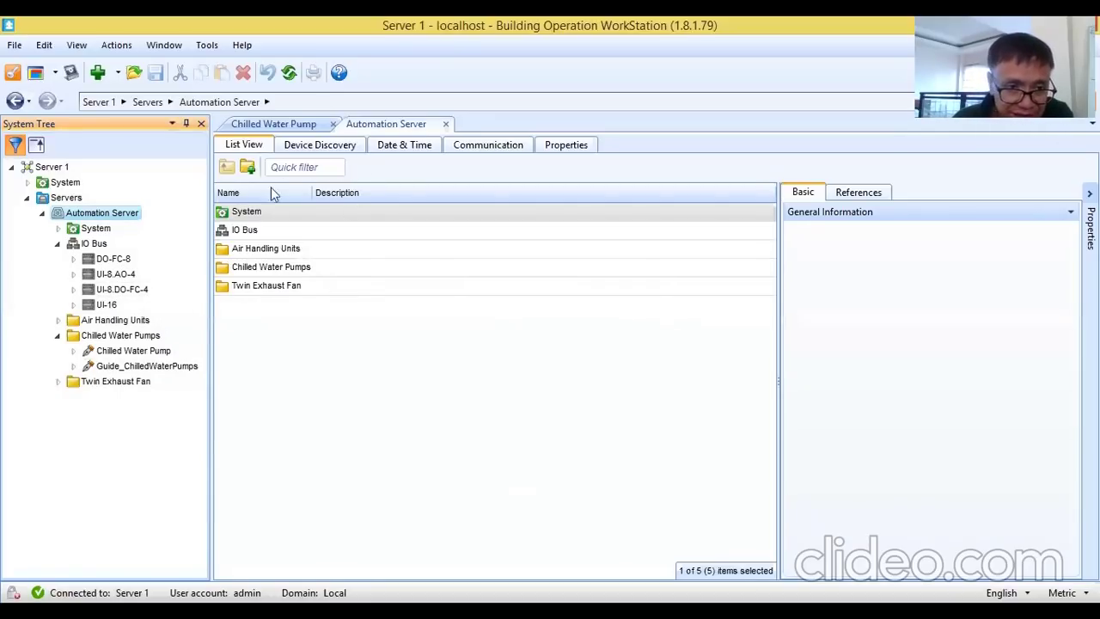
Step: Reopen Guide_ChilledWaterPumps in a separate tab, keeping the Automation Server tab open
click(164, 369)
right_click(164, 369)
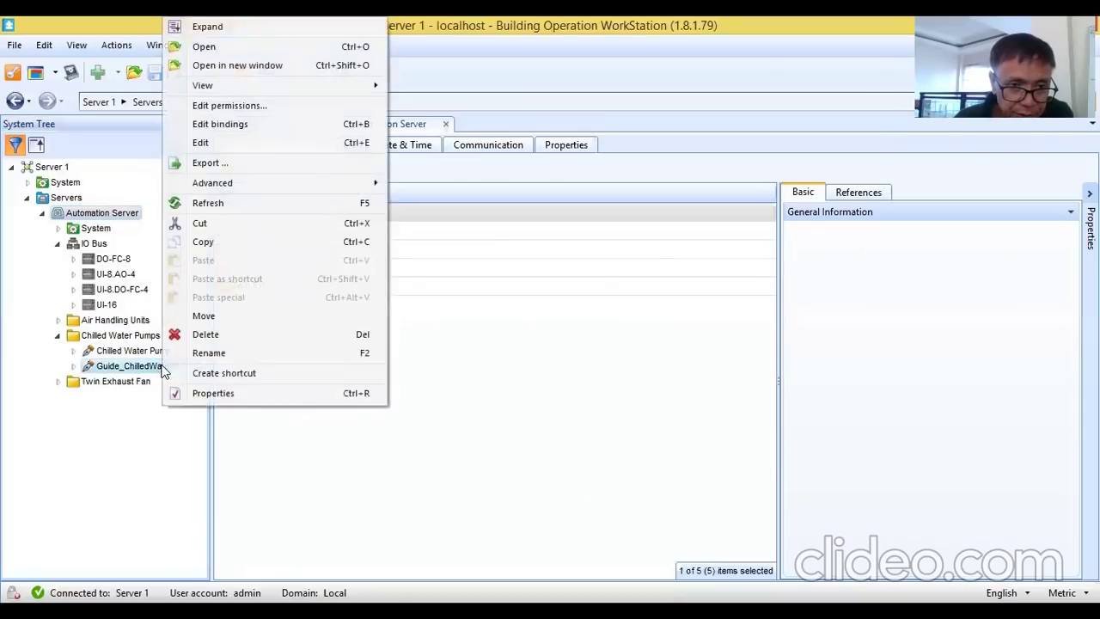
click(283, 66)
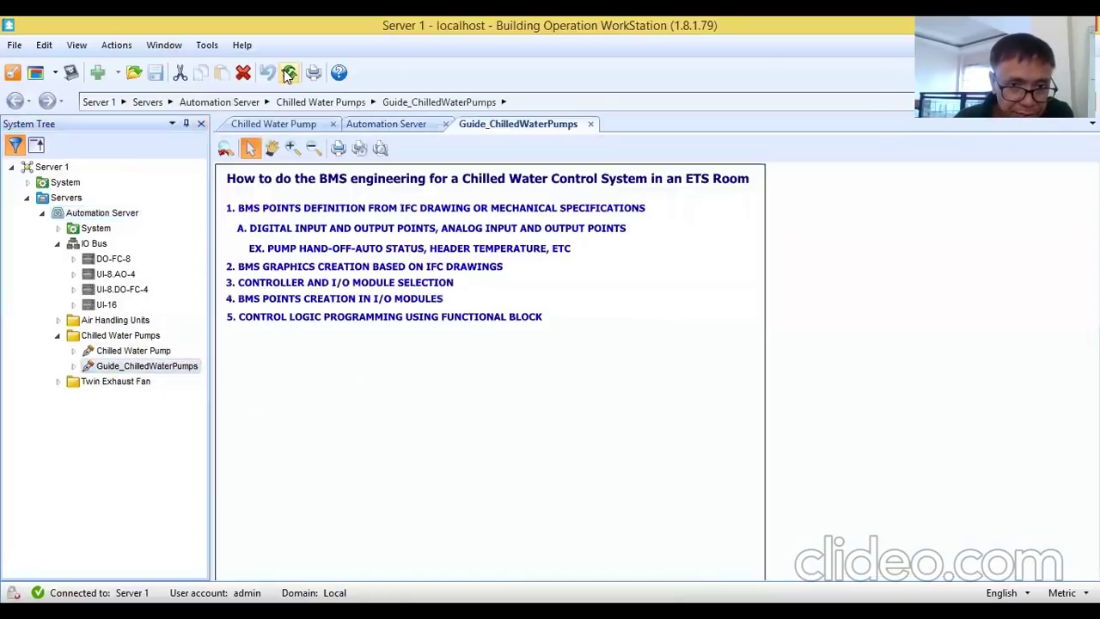
right_click(142, 351)
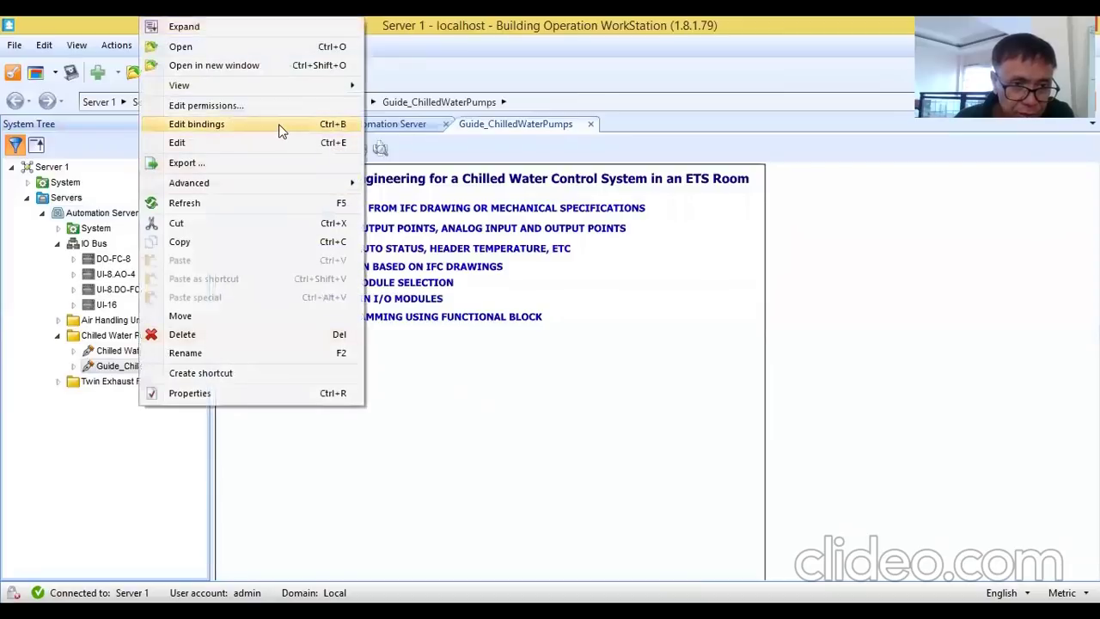
click(246, 67)
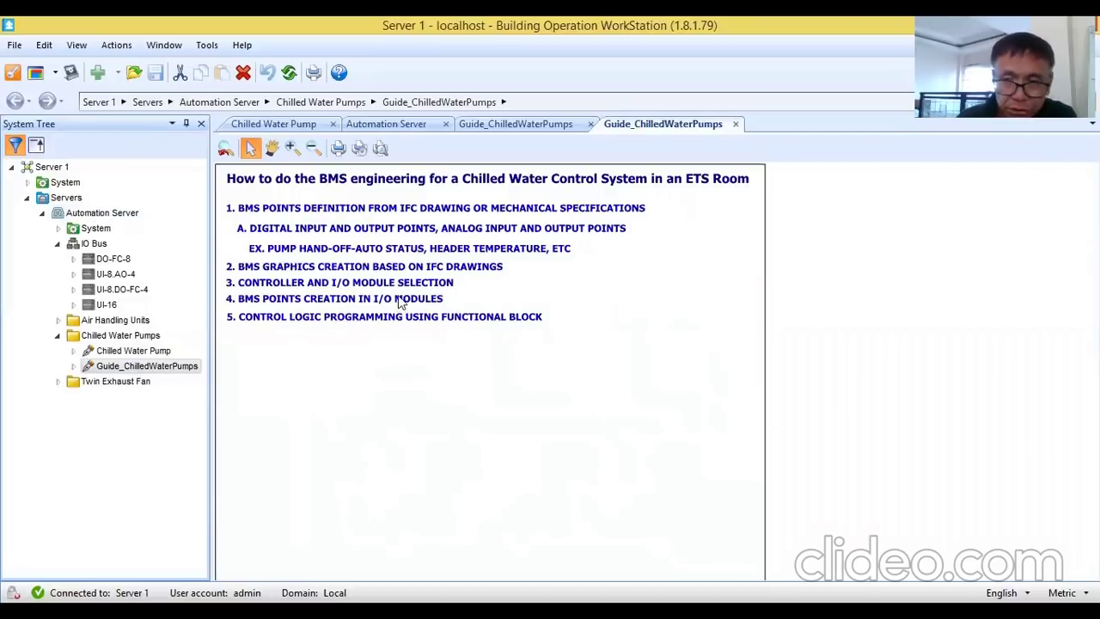
click(521, 127)
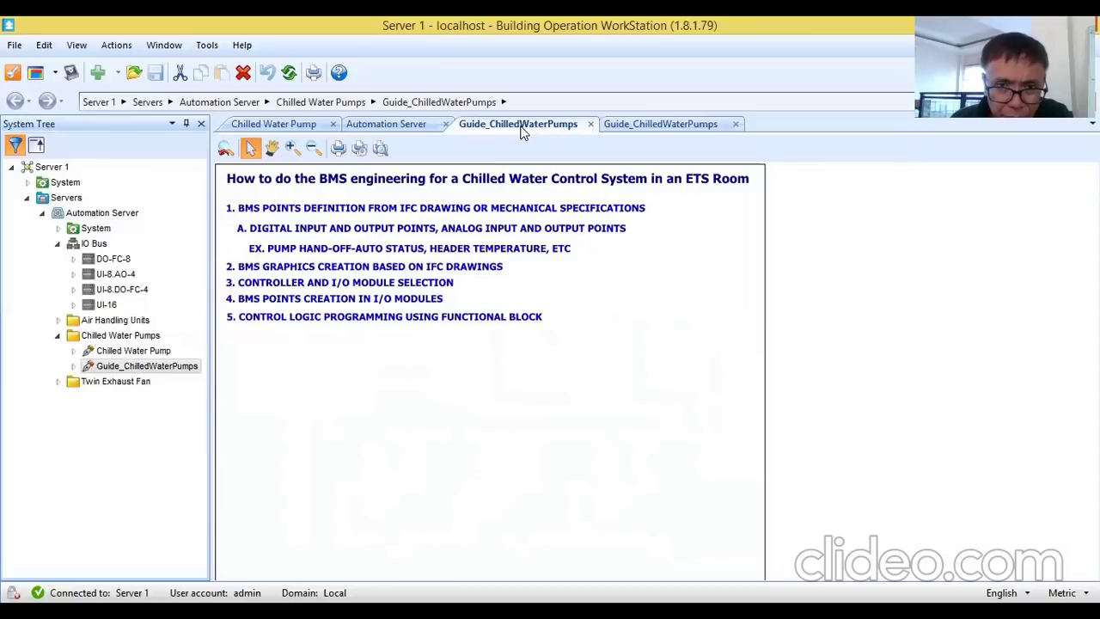
click(666, 126)
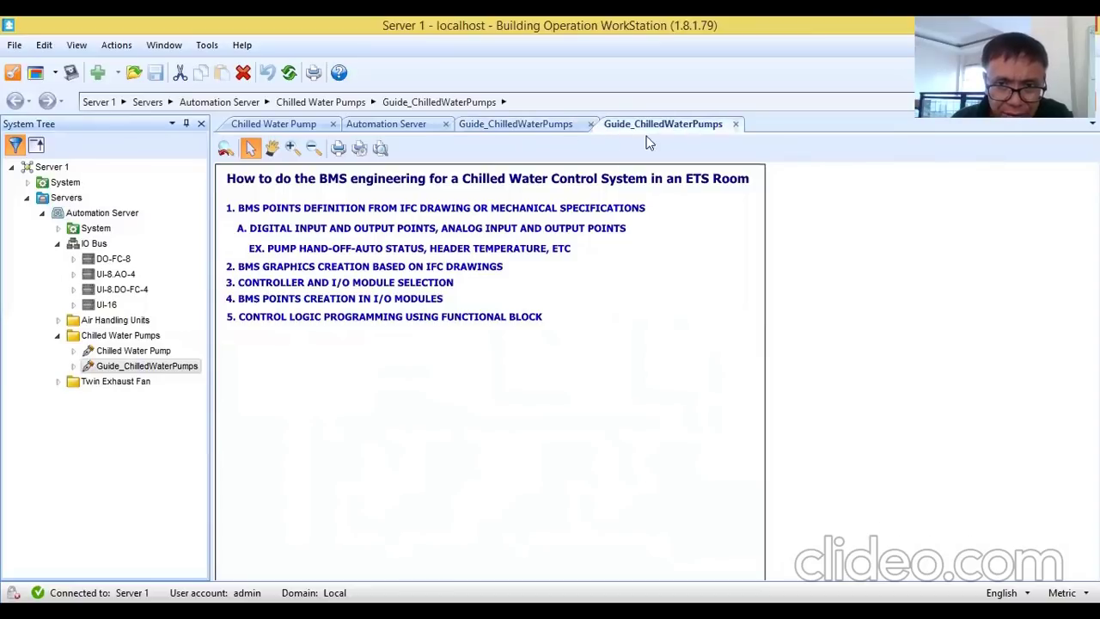
click(736, 124)
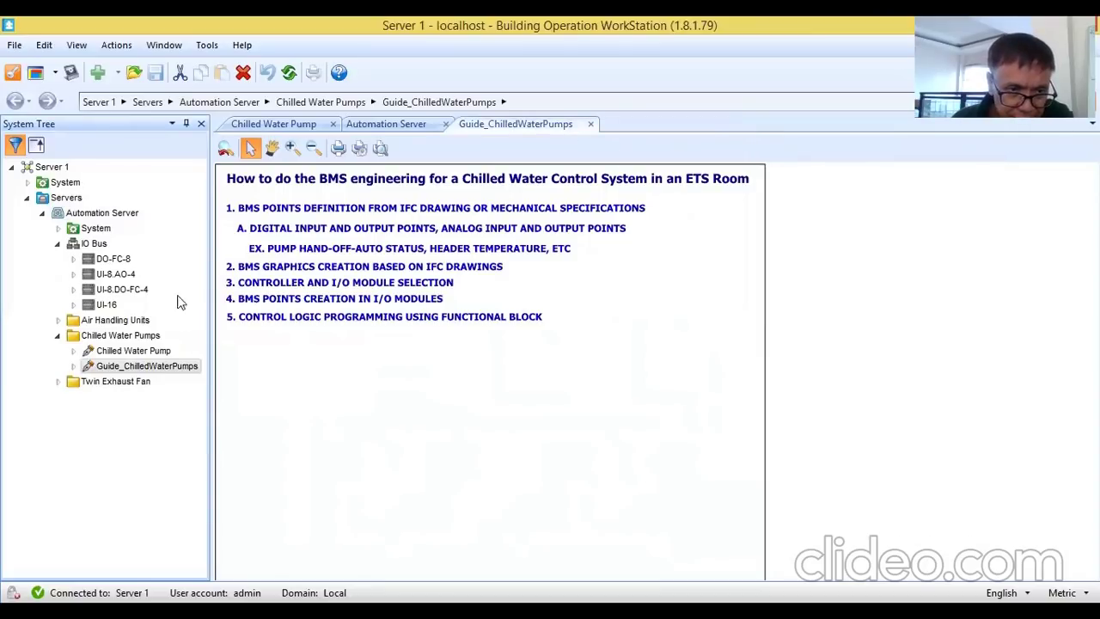
Step: Open another view of the Chilled Water Pump graphic in a separate tab and enlarge it to examine the pump points
right_click(146, 350)
click(226, 65)
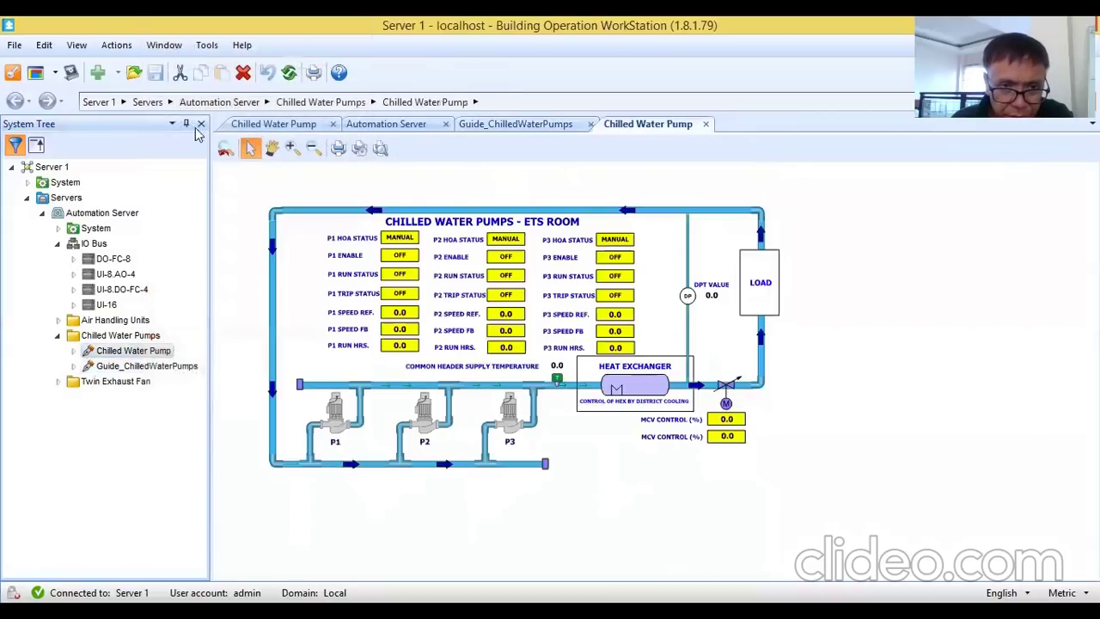
click(291, 147)
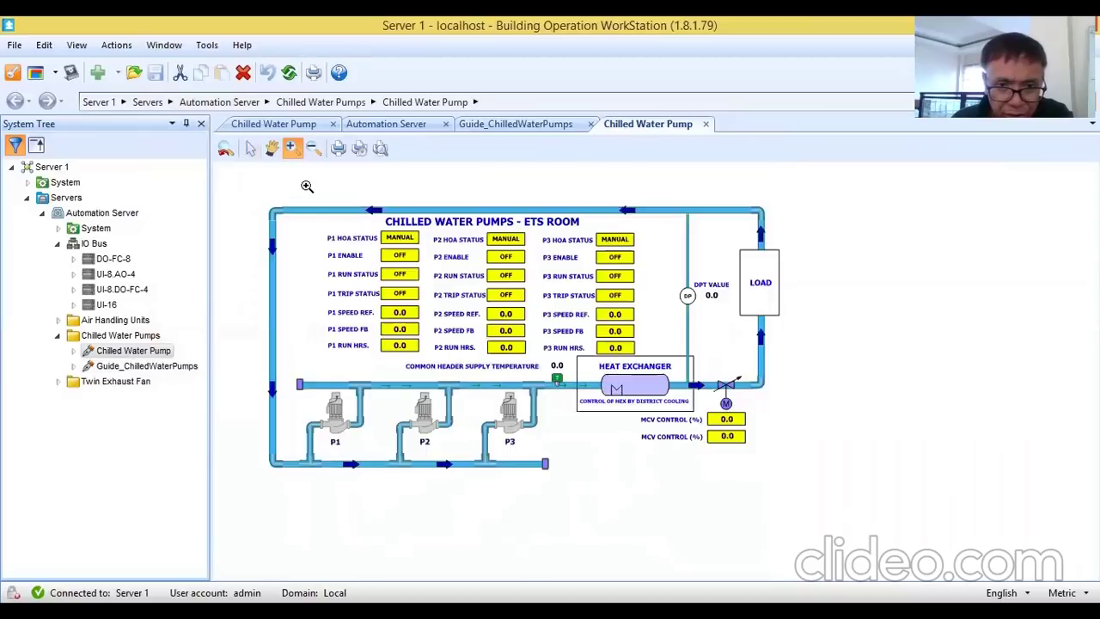
click(307, 184)
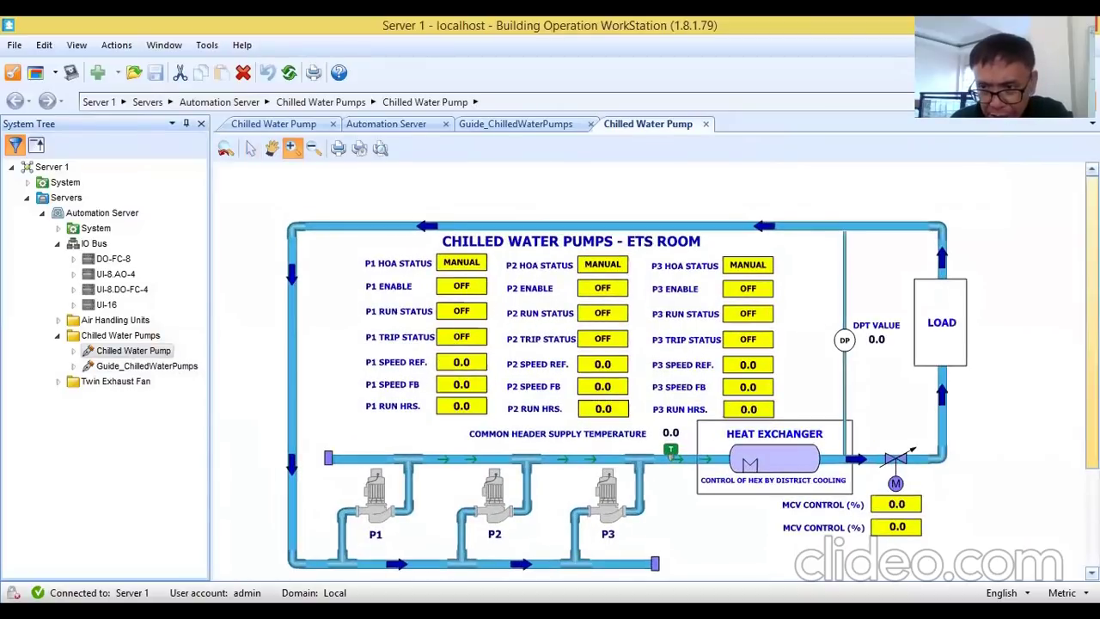
scroll(695, 178, down, 1)
scroll(640, 232, down, 1)
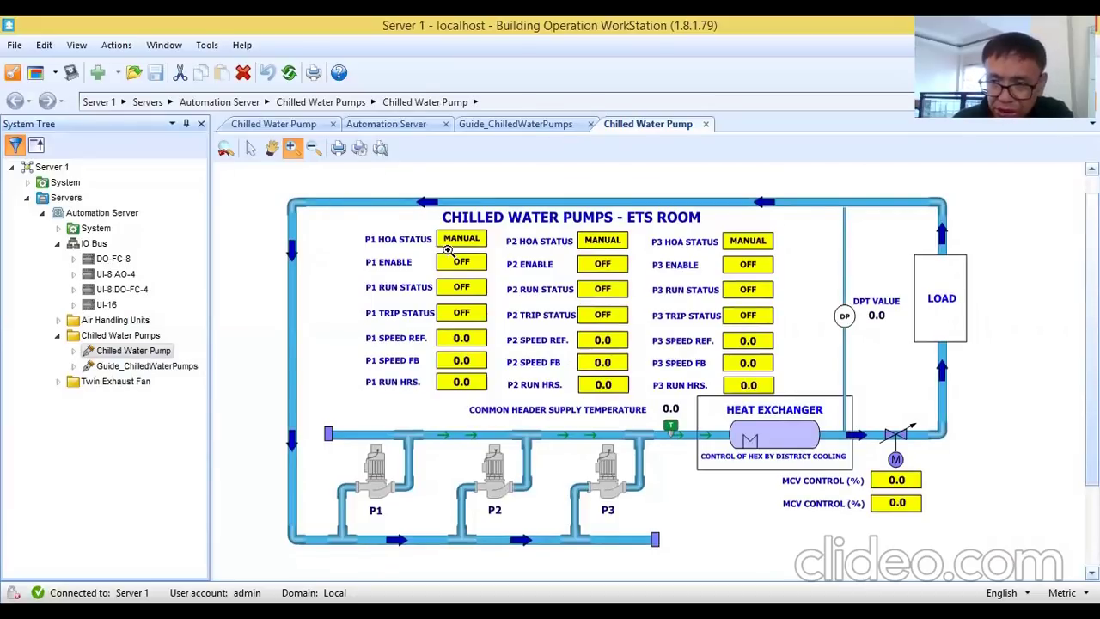
Step: Open the UI-16 module from the IO Bus in a separate tab to view its points
right_click(106, 306)
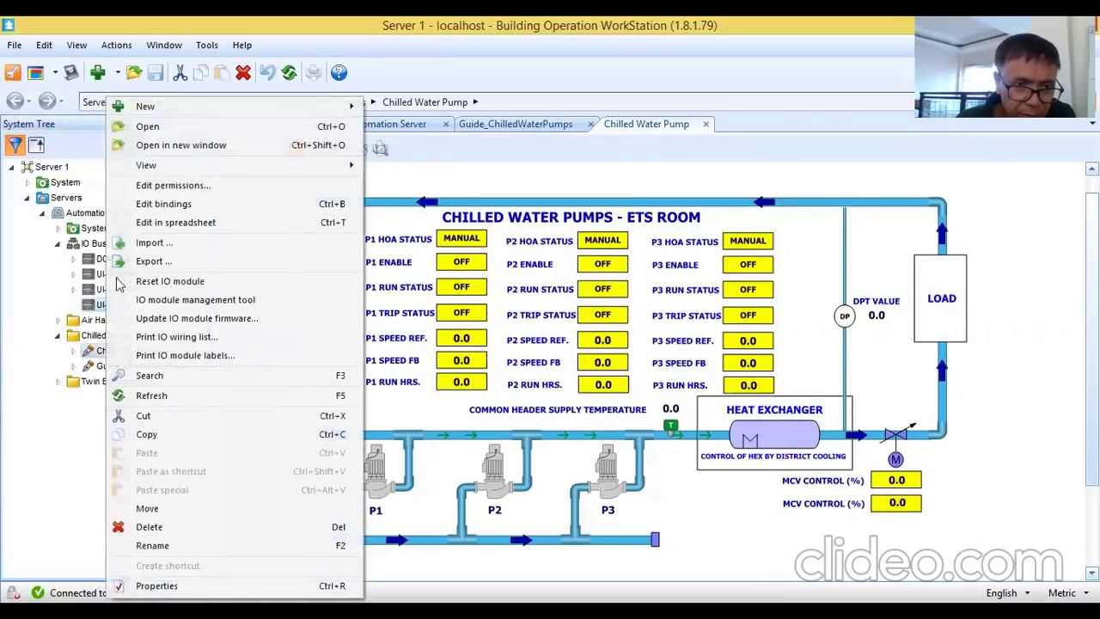
click(198, 146)
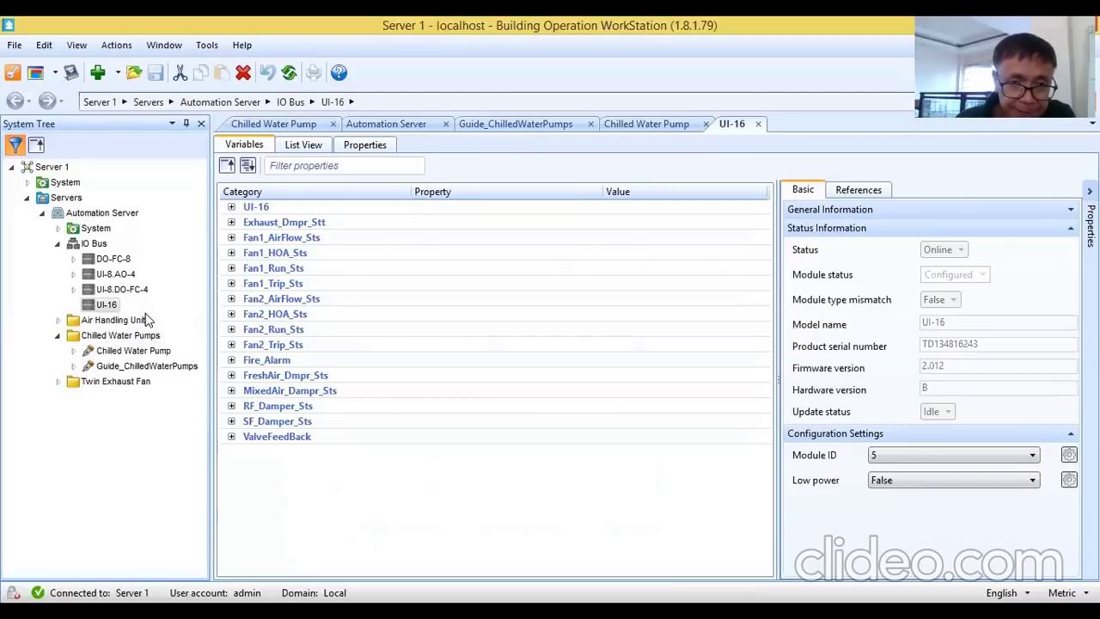
Step: Open the UI-8.DO-FC-4 module and bring up its I/O points for editing in a spreadsheet
click(119, 290)
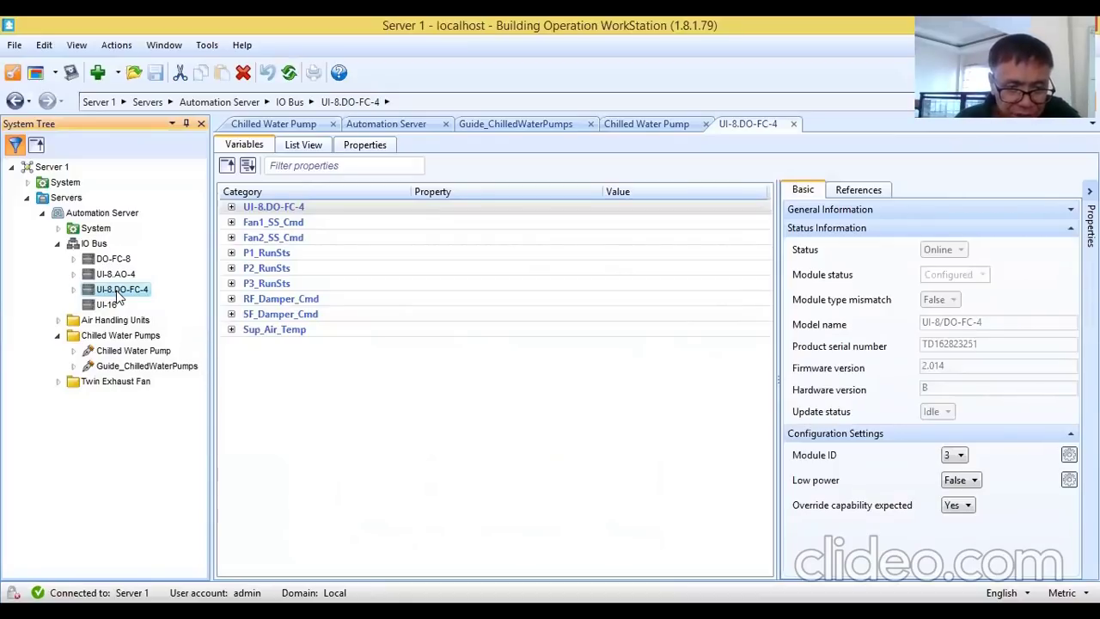
right_click(118, 295)
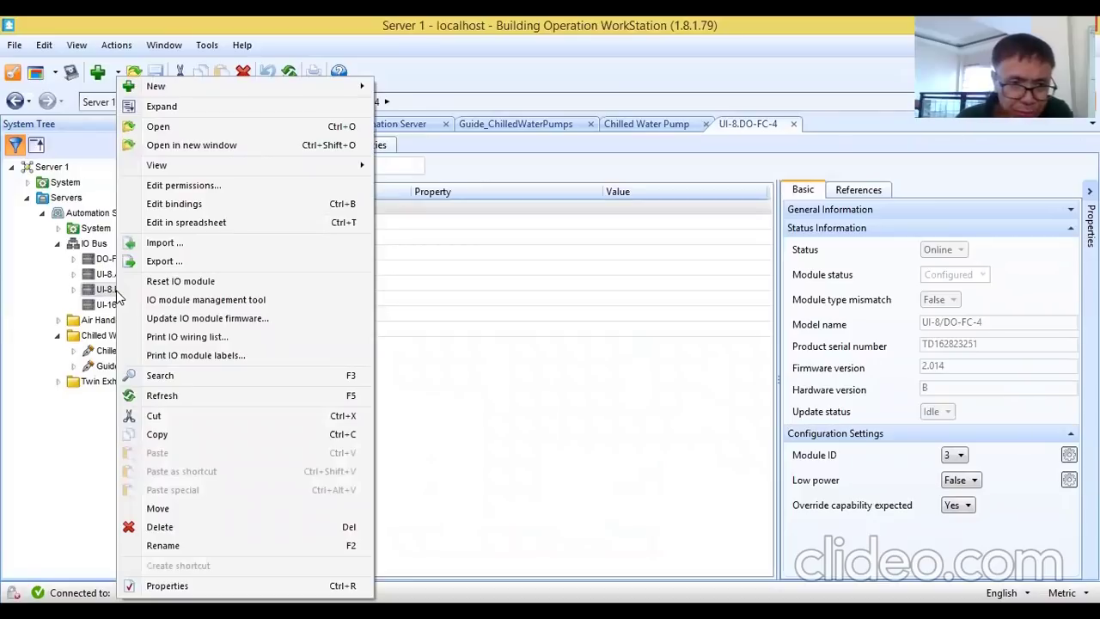
click(207, 223)
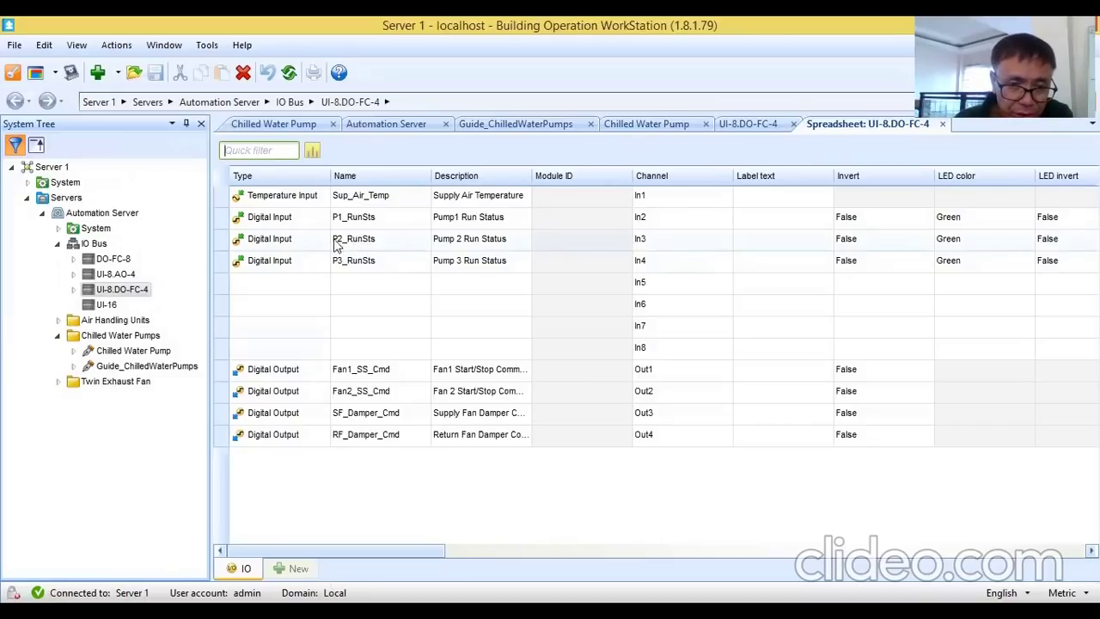
Step: Review the input types available for the P1_RunSts point on channel In2, keeping Digital Input selected
click(316, 220)
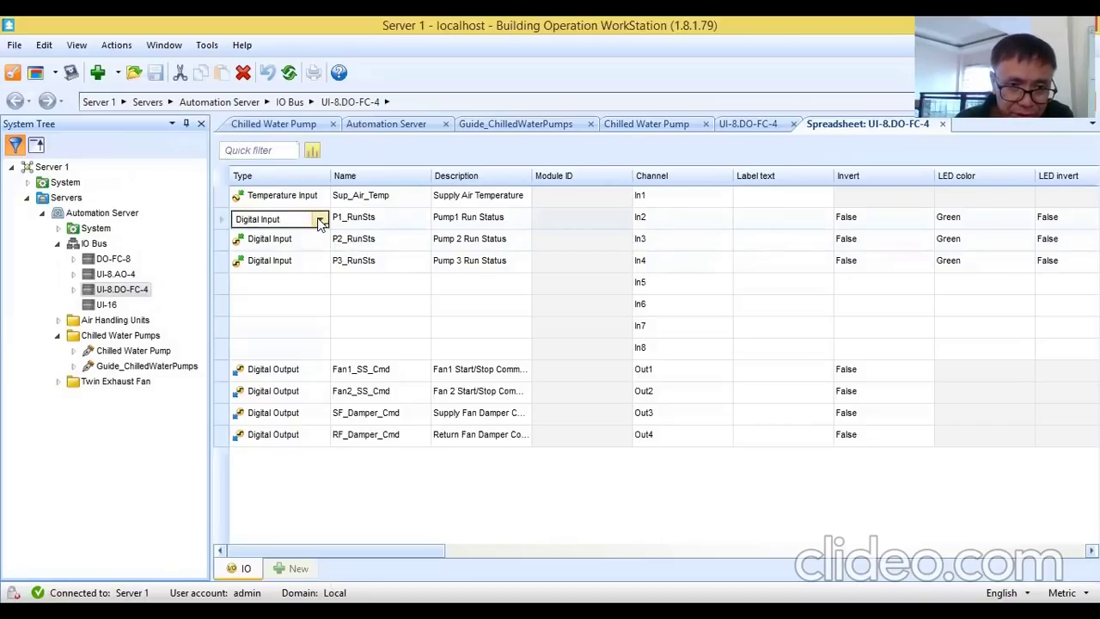
click(320, 220)
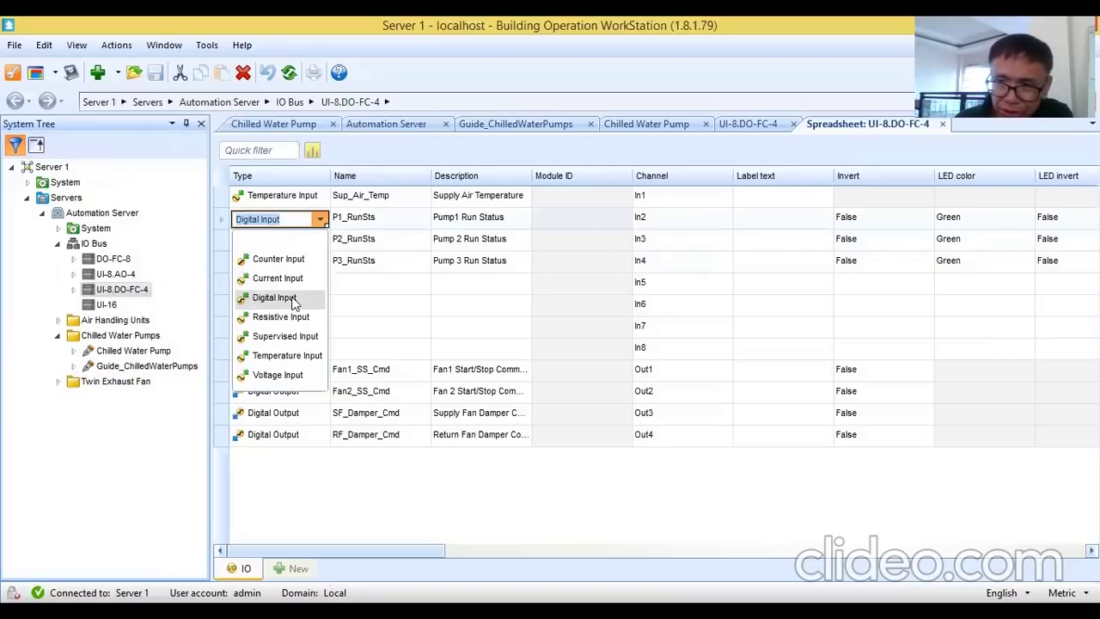
click(275, 298)
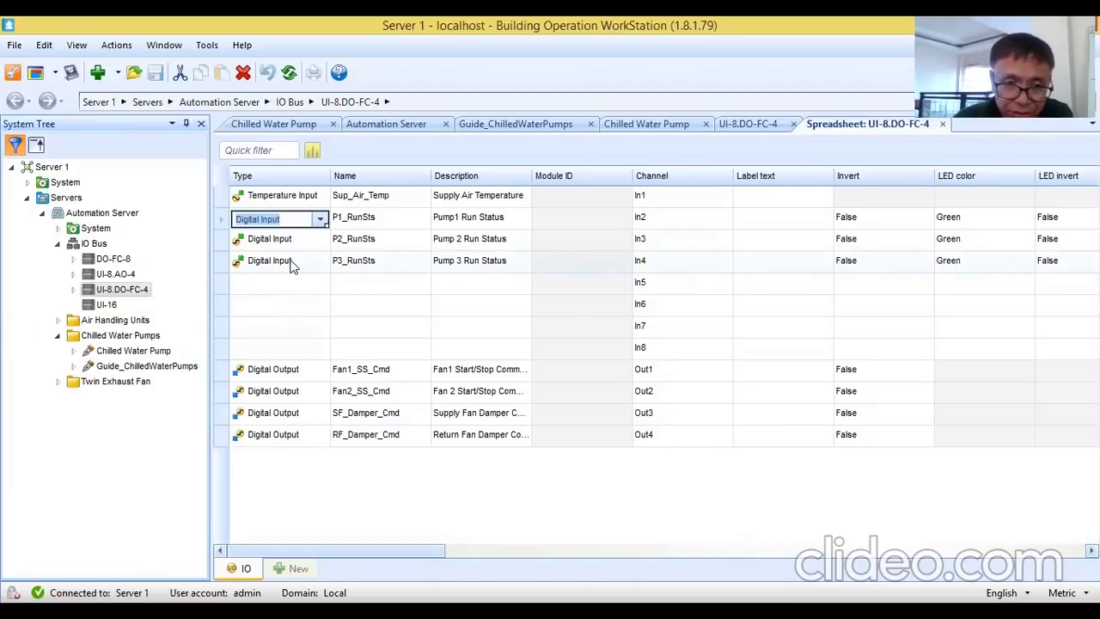
click(319, 220)
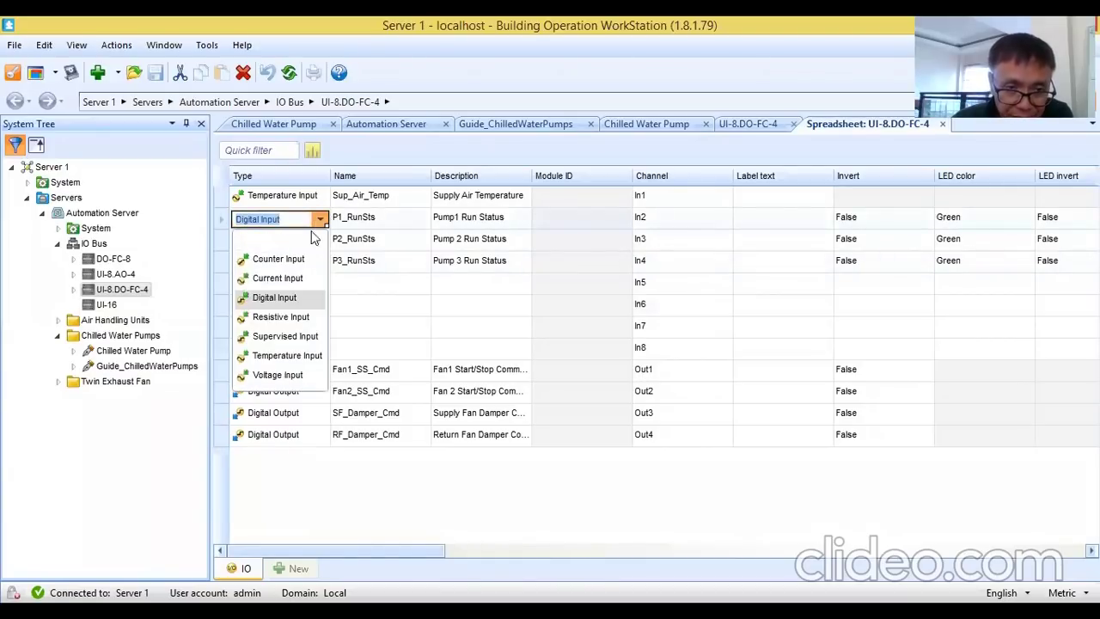
click(301, 296)
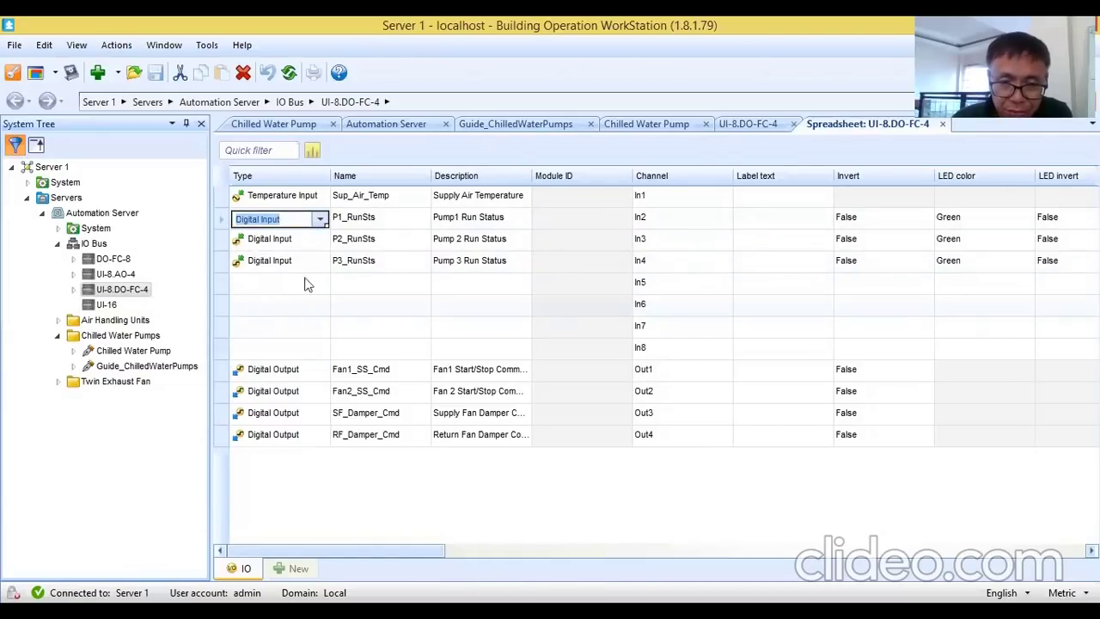
click(319, 220)
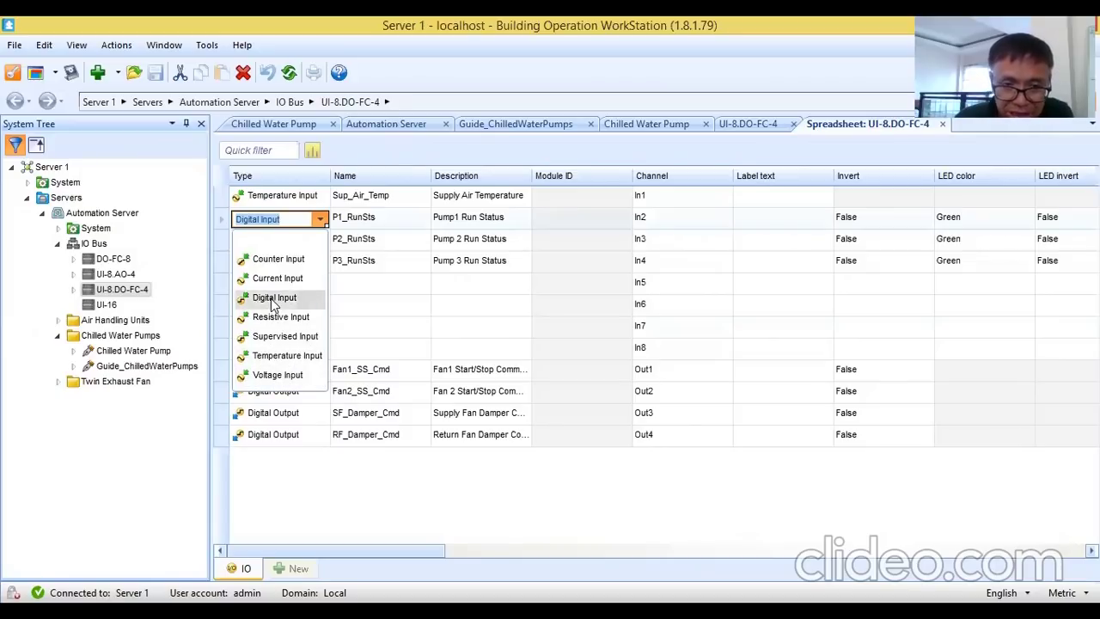
click(272, 299)
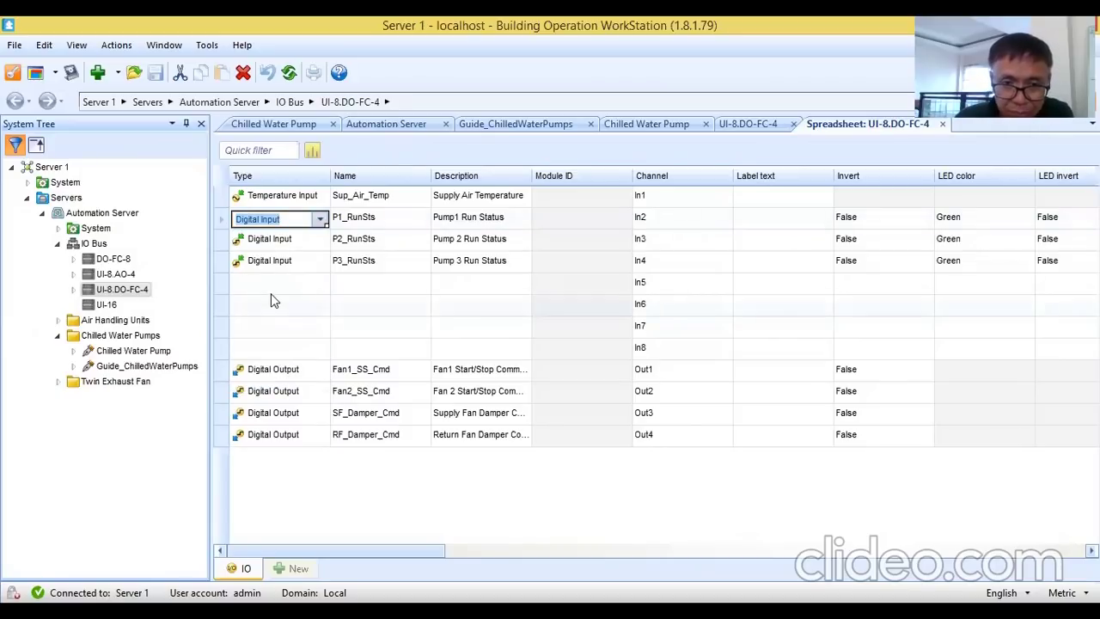
Step: Widen the Description column to fit its full text, and check the pump points on the Chilled Water Pump graphic
click(417, 219)
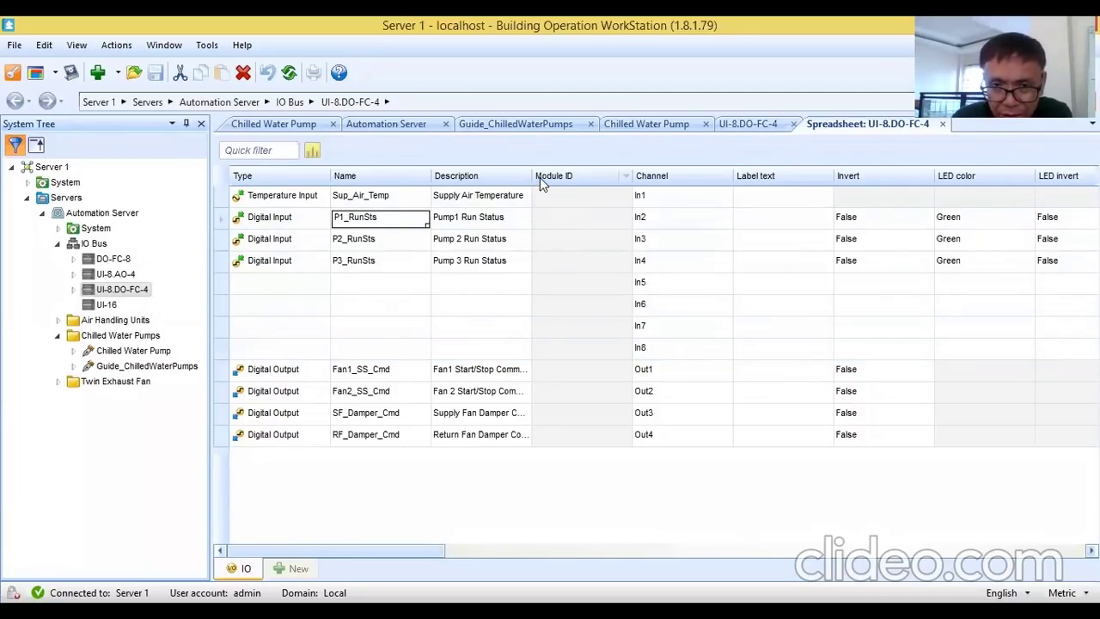
drag(533, 176, 563, 175)
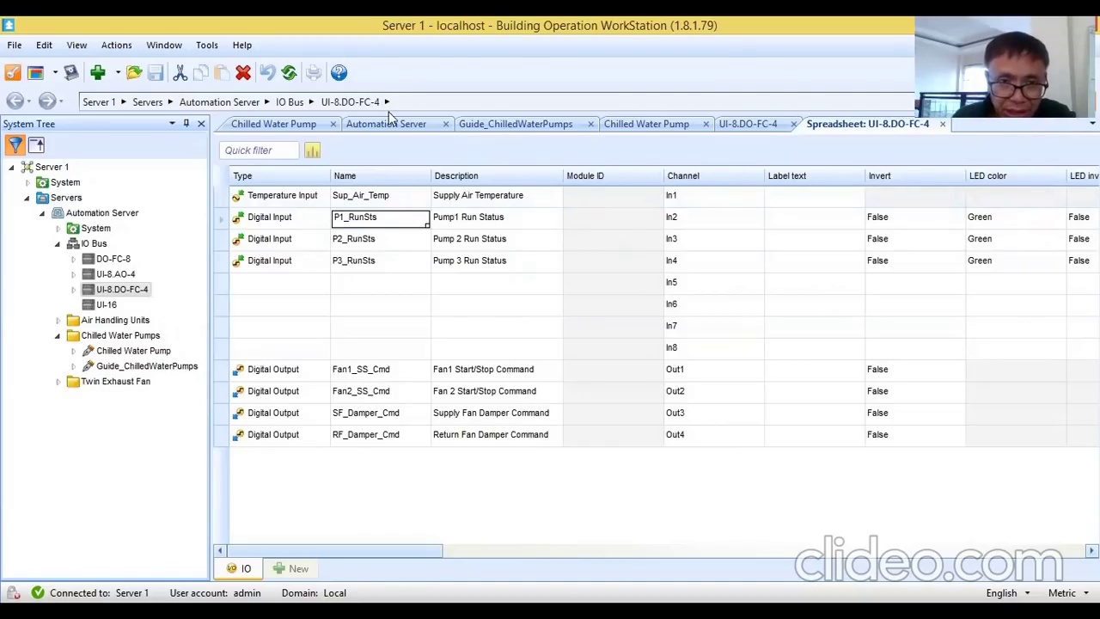
click(283, 123)
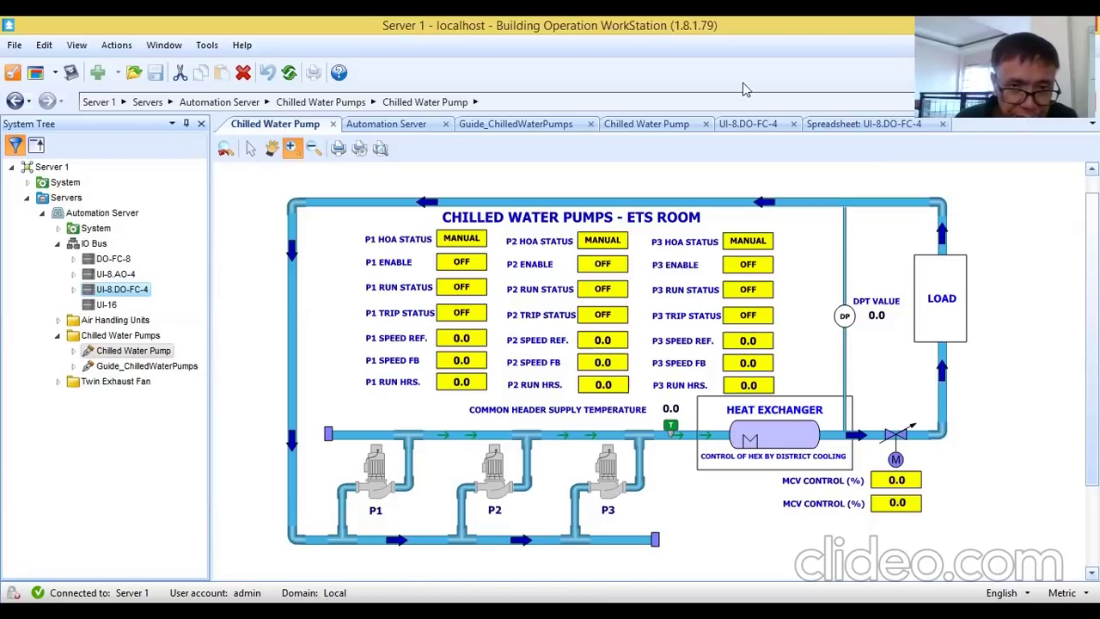
click(830, 126)
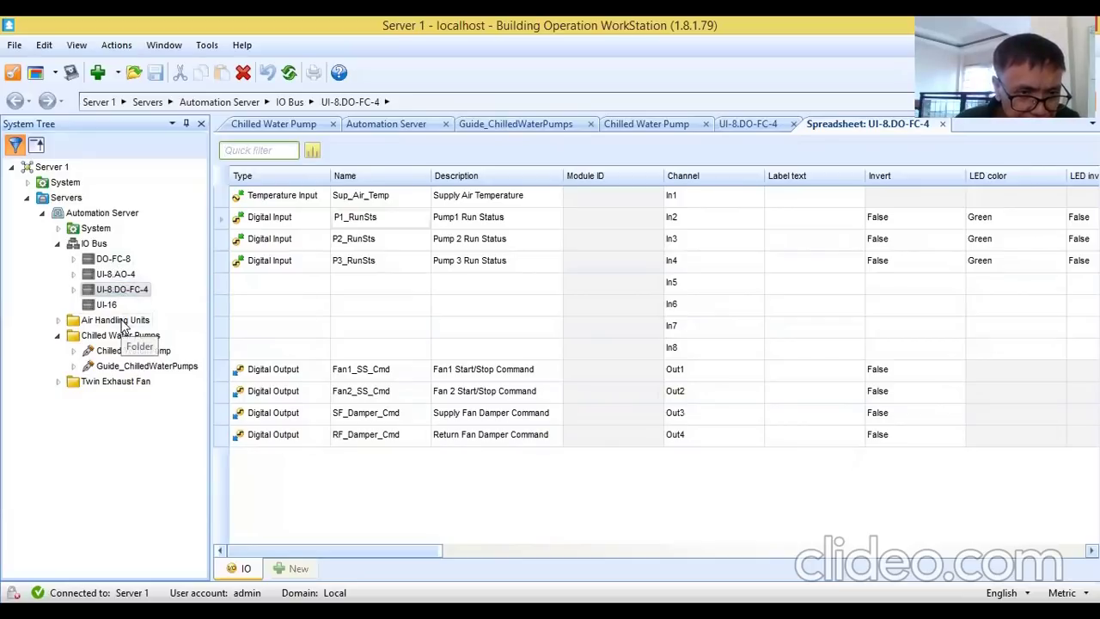
Step: Bring up the DO-FC-8 module's points in the spreadsheet and add a Digital Output named P2_SS_Cmd on channel Out2
click(123, 261)
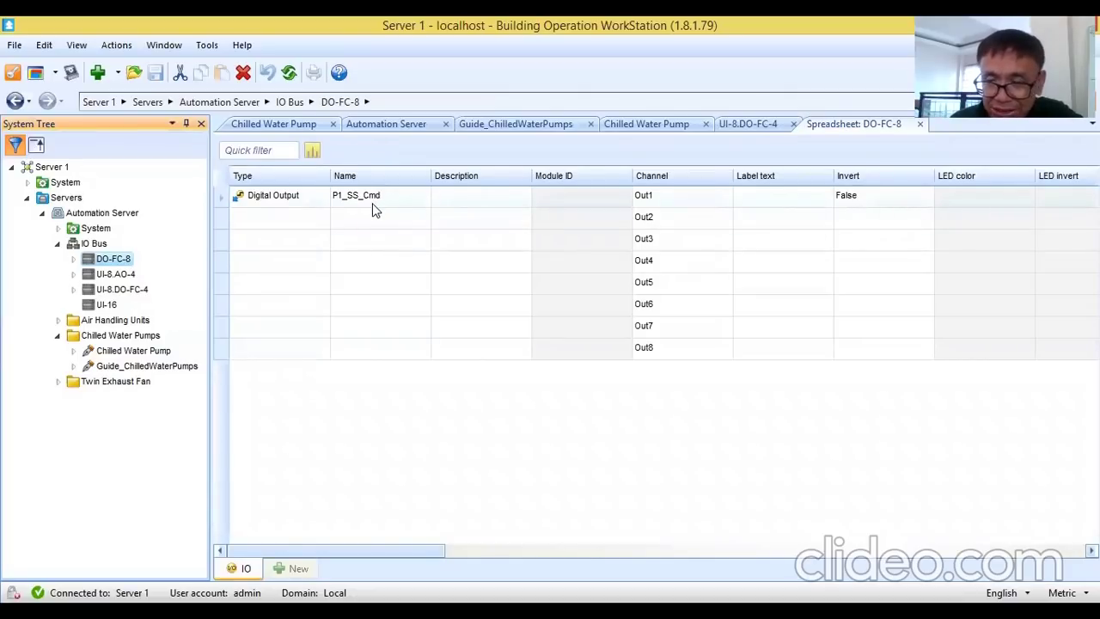
click(319, 217)
click(320, 219)
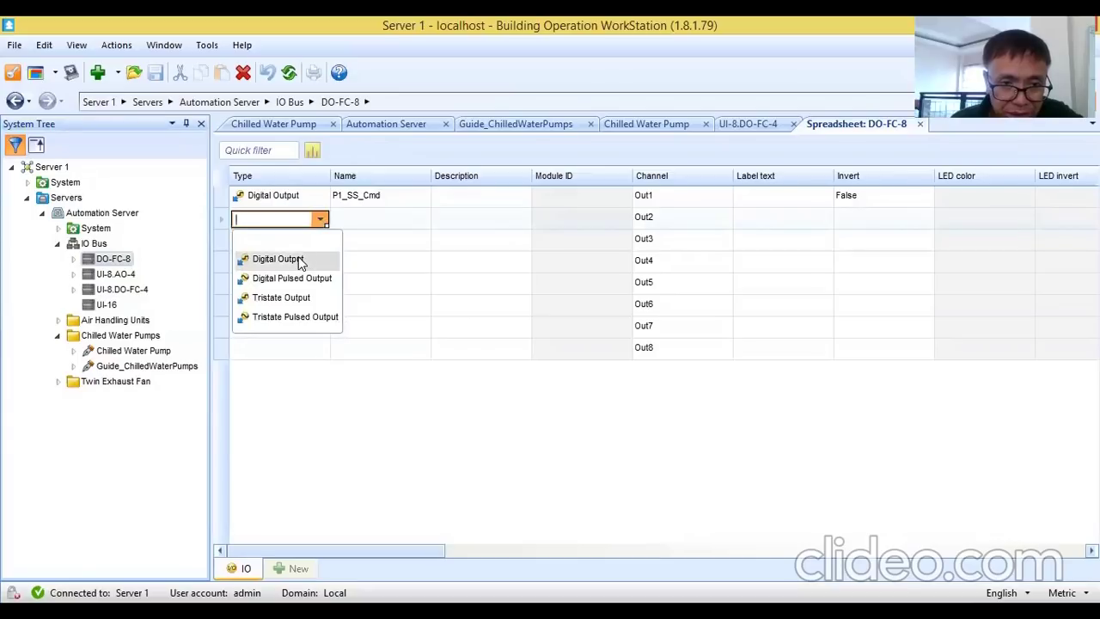
click(303, 258)
click(350, 219)
click(350, 219)
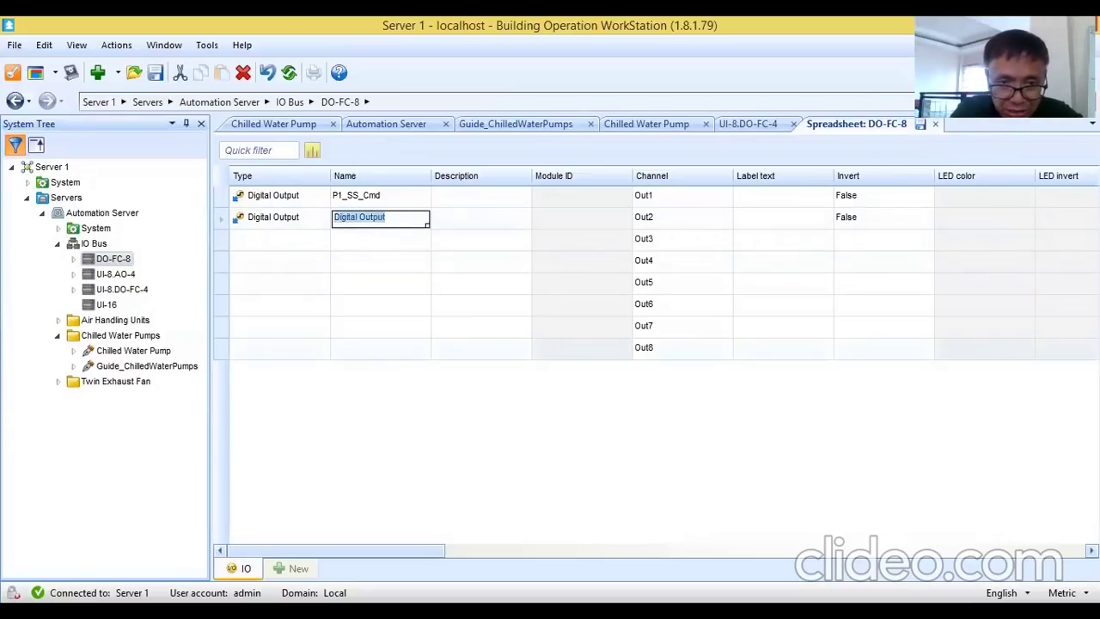
text(P2)
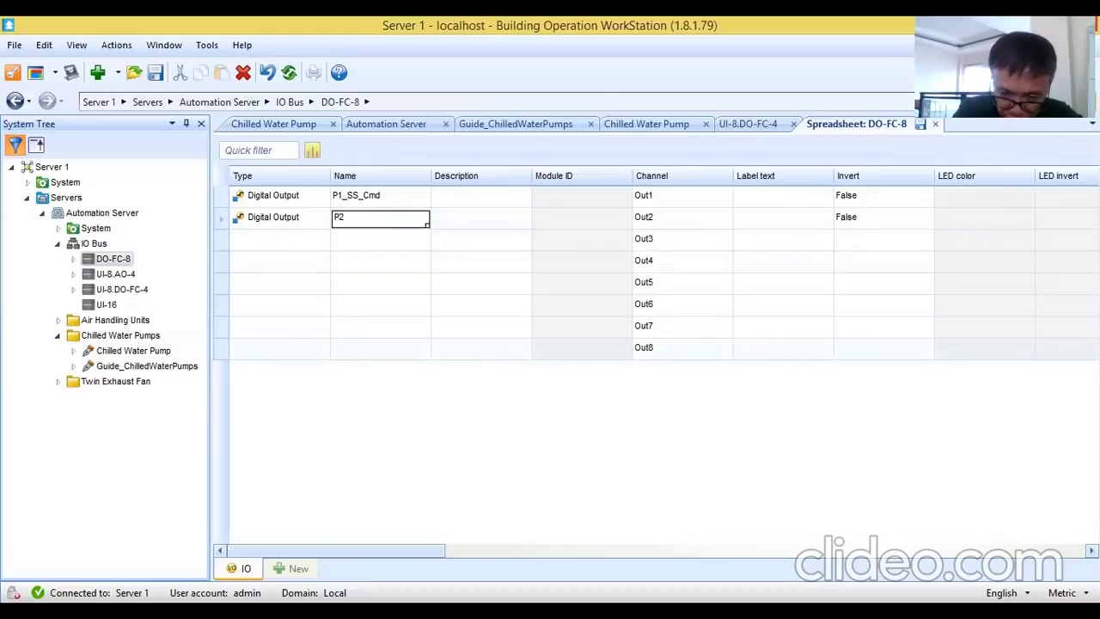
text(_SS)
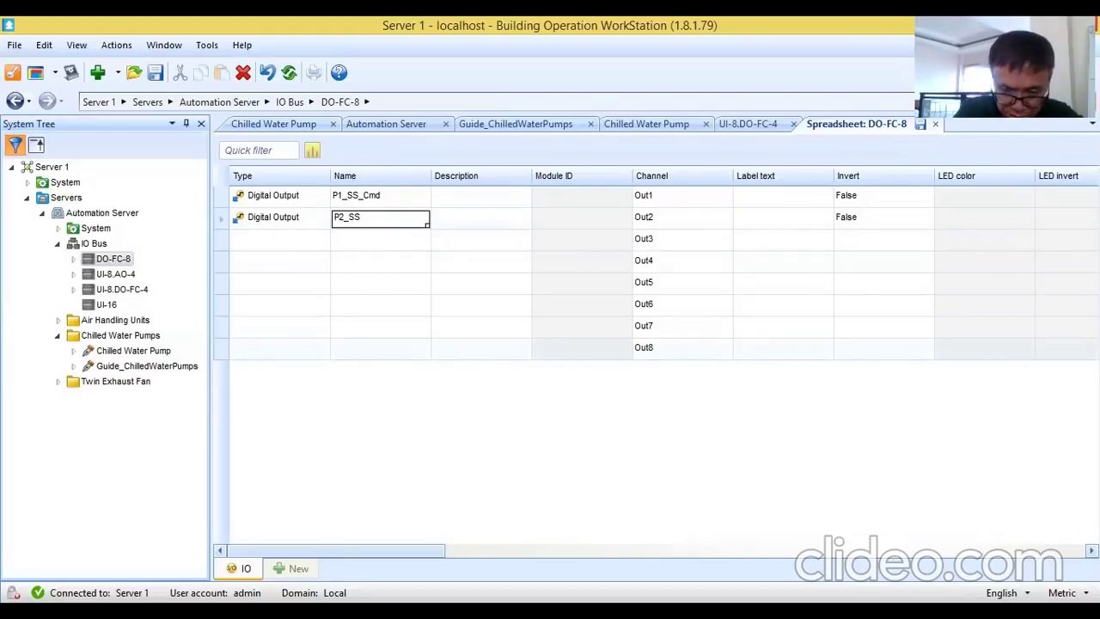
text(_Cmd)
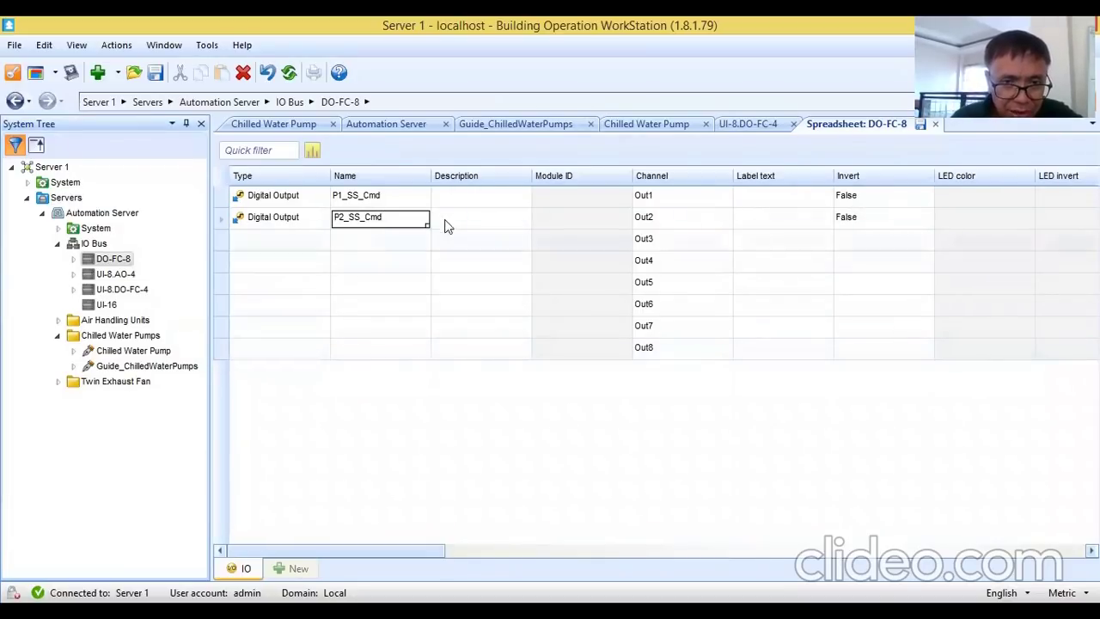
Step: Enter the description "Pump 1 Start/Stop Command" for the P1_SS_Cmd point
click(457, 197)
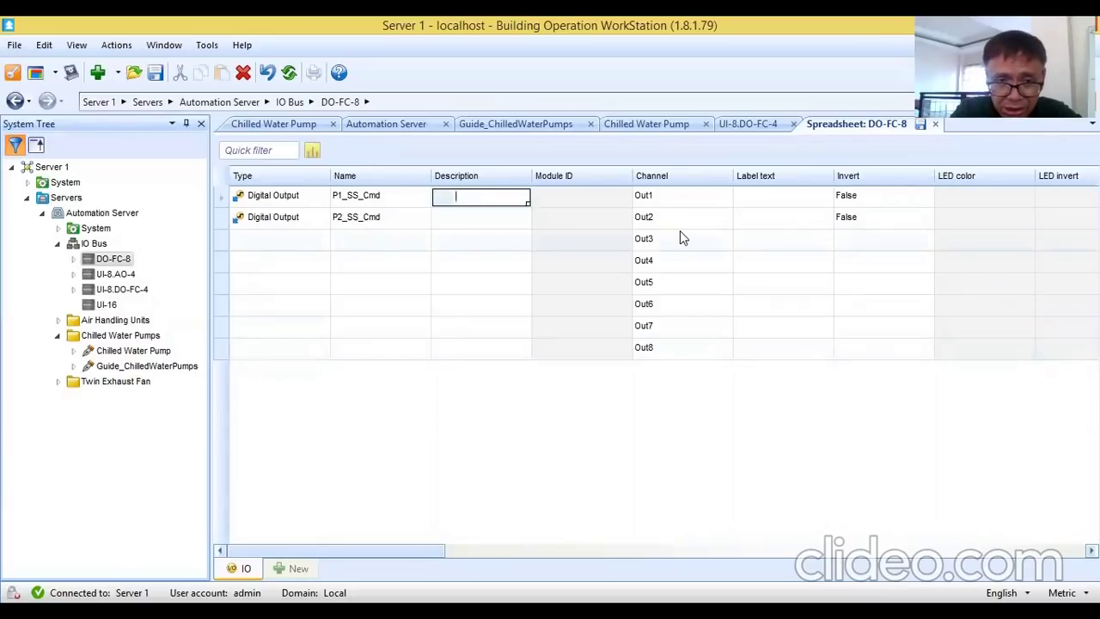
text(Pump )
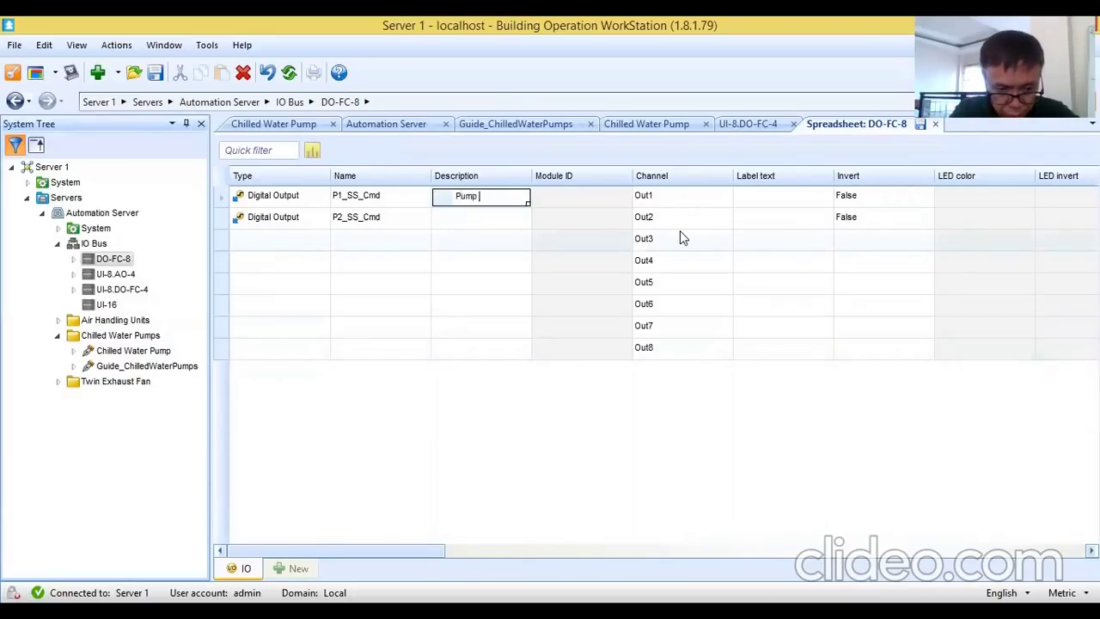
text(1 Start/S)
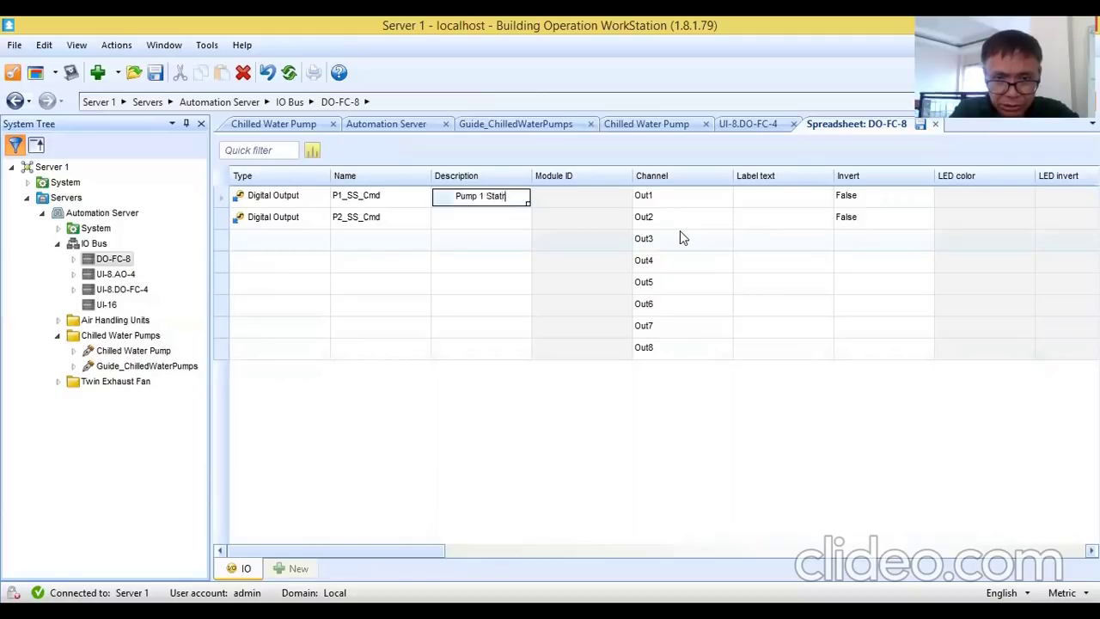
text(to)
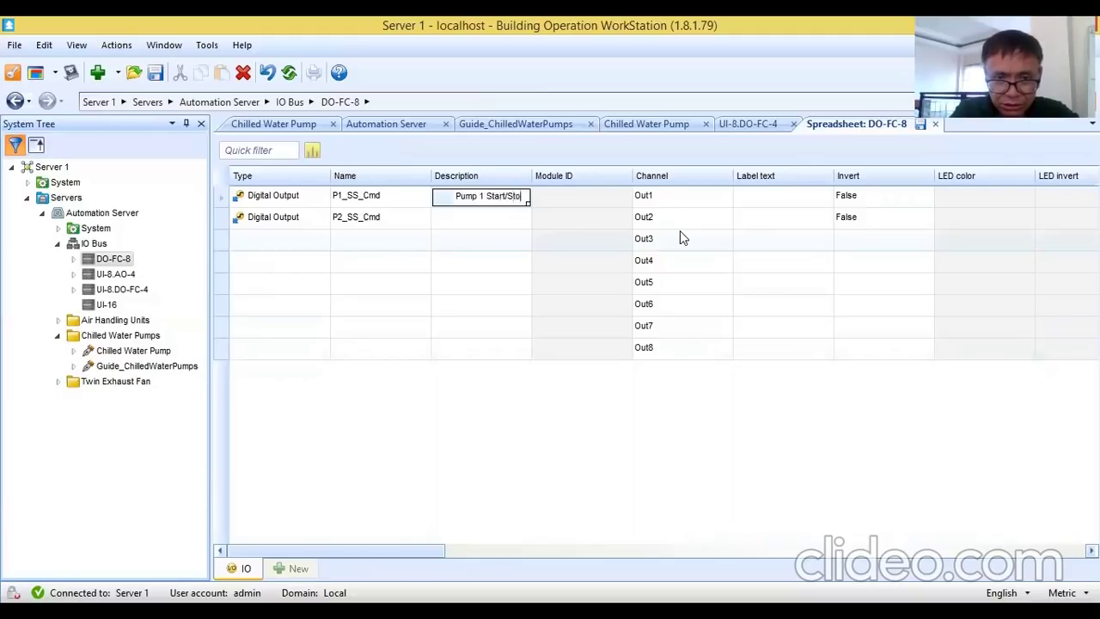
text(p Command)
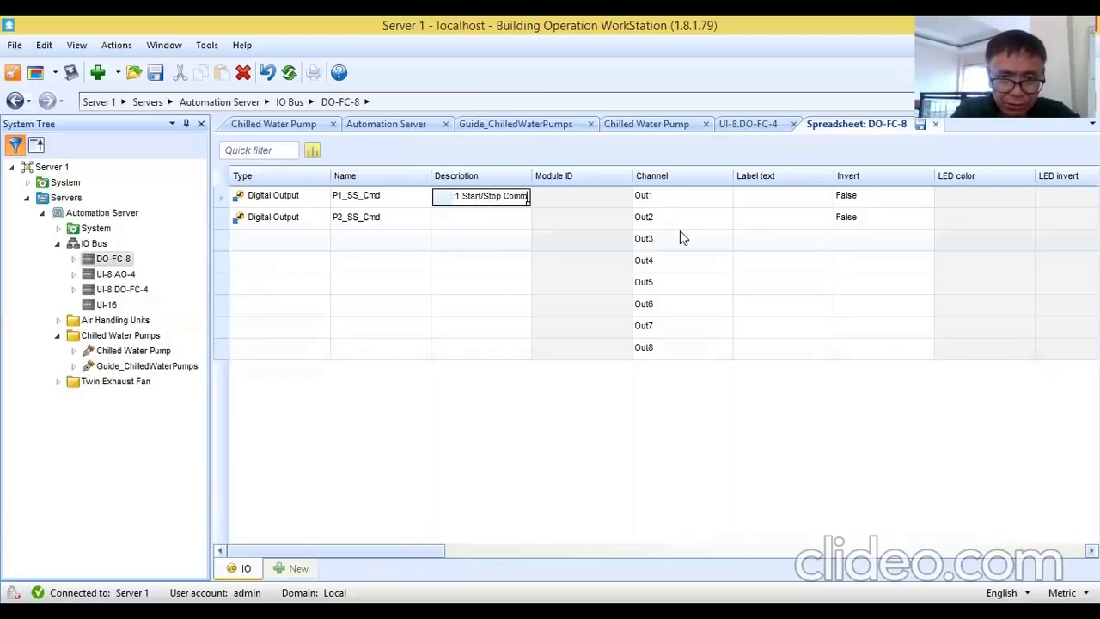
click(474, 215)
Step: Copy the P1_SS_Cmd description to P2_SS_Cmd and edit it to read "Pump 2 Start/Stop Command"
click(478, 196)
key(ctrl+a)
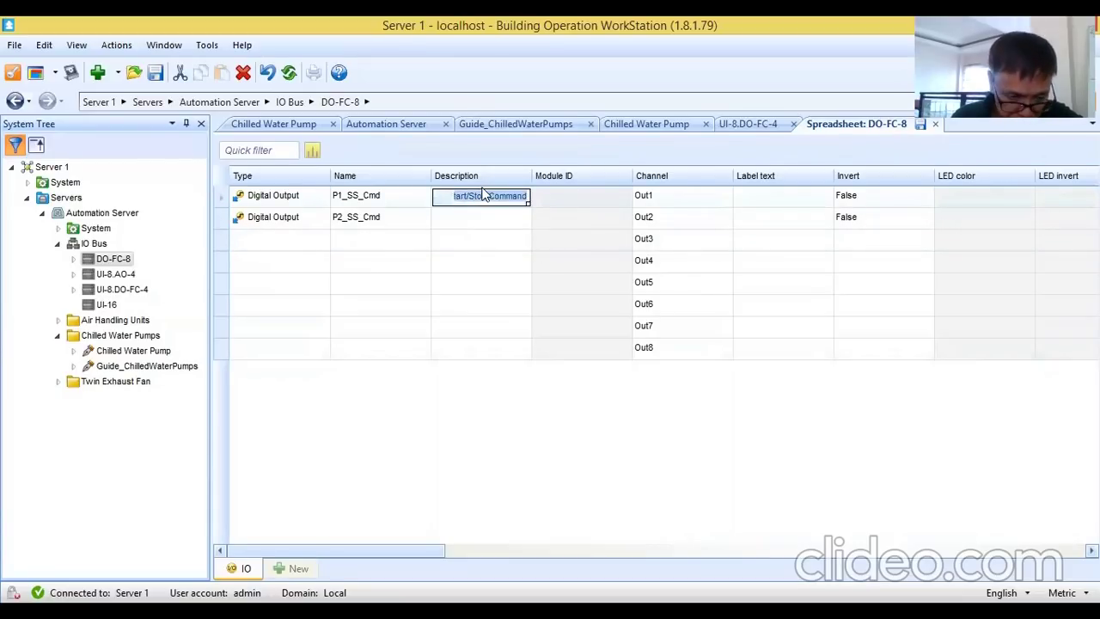
click(465, 216)
text(Pump 1 Start/Stop Command)
click(485, 219)
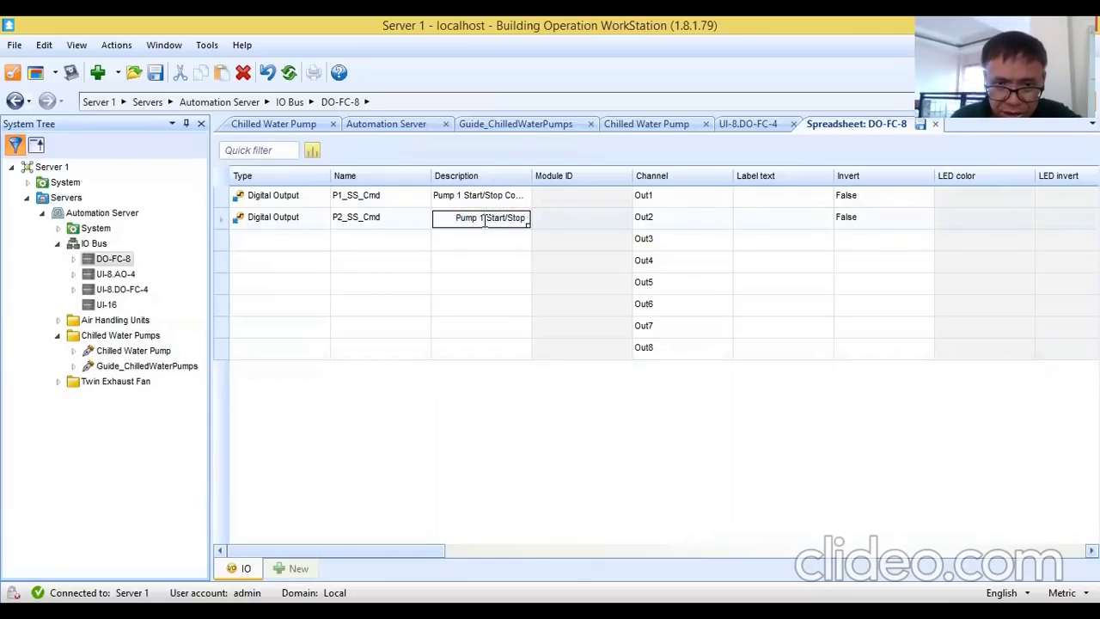
key(BackSpace)
text(2)
click(490, 263)
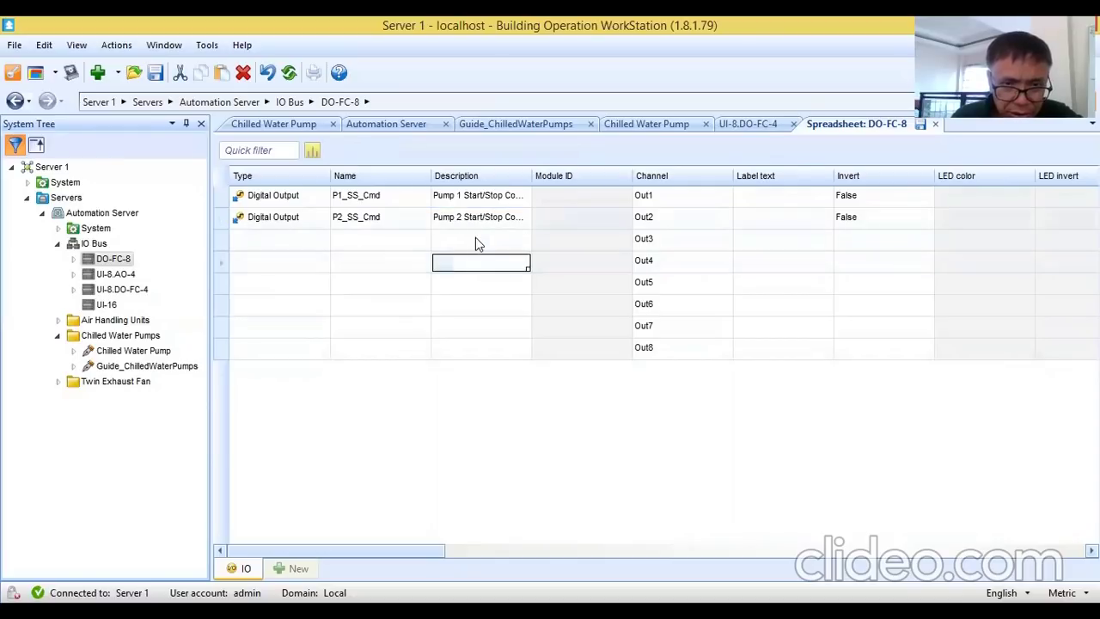
Step: Paste the copied description on channel Out3 and change it to "Pump 3 Start/Stop Command"
click(476, 239)
text(Pump 1 Start/Stop Command)
click(470, 261)
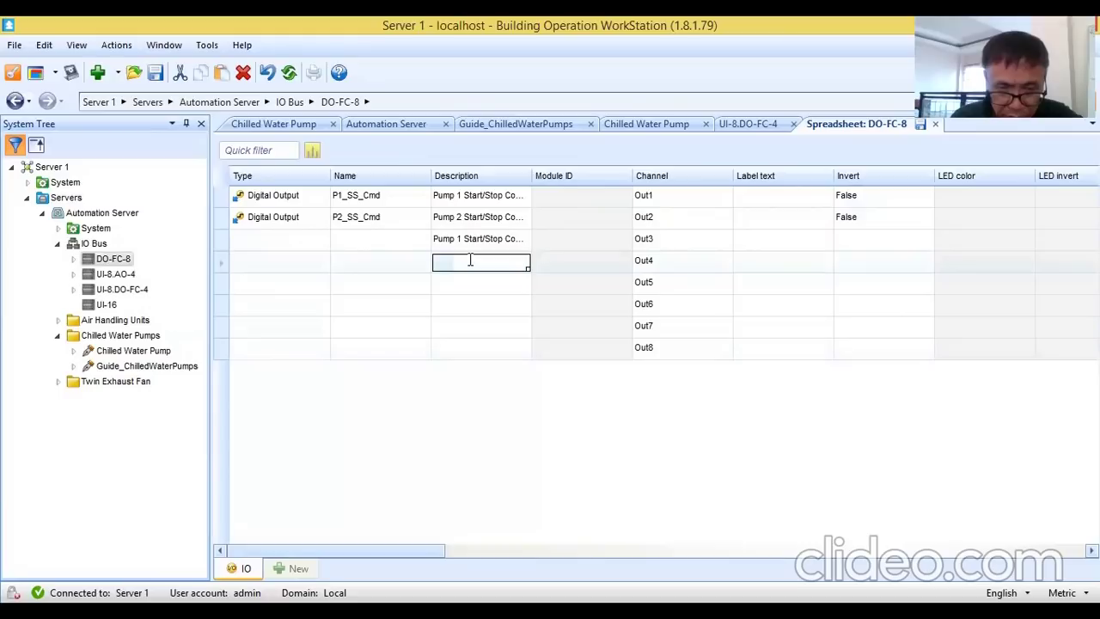
click(480, 240)
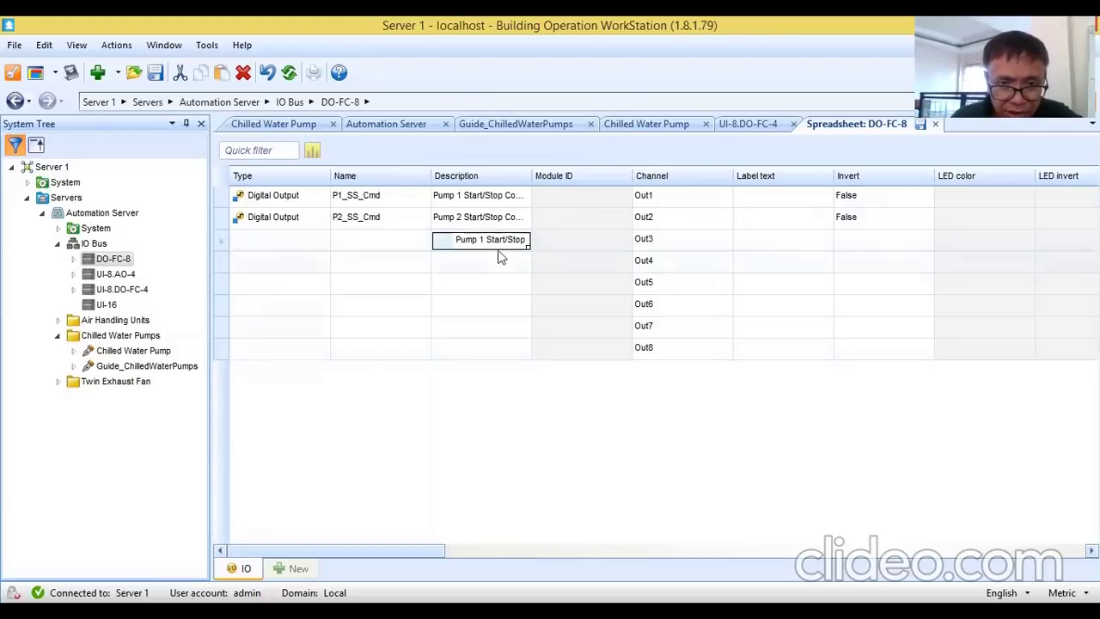
key(BackSpace)
text(3)
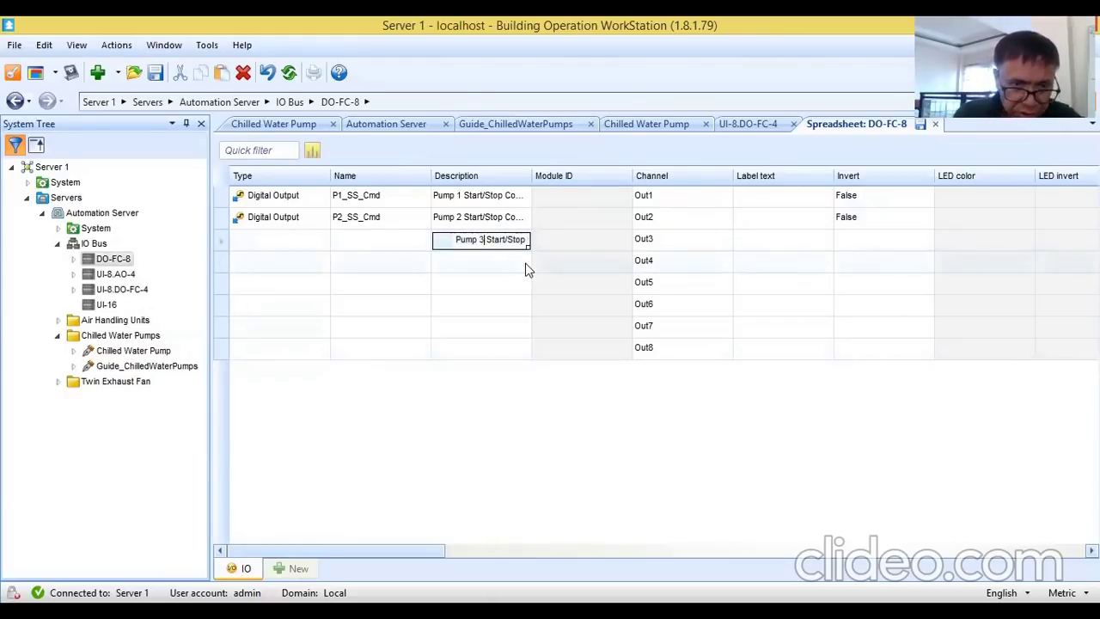
Step: Set the channel Out3 point type to Digital Output and name it P3_SS_Cmd
click(305, 239)
click(319, 241)
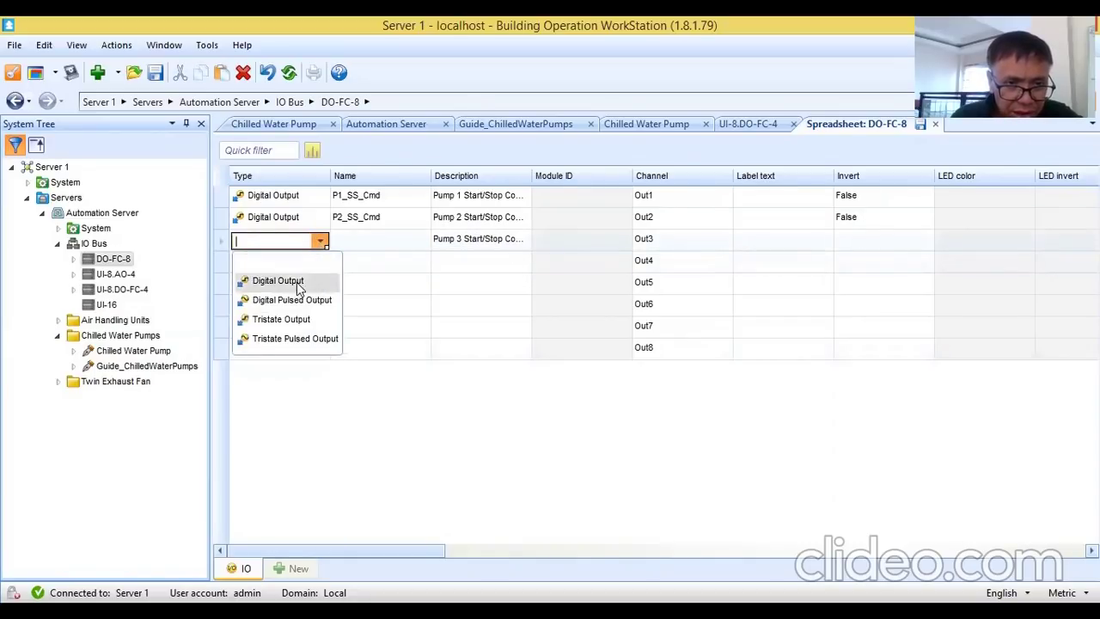
click(298, 281)
click(393, 242)
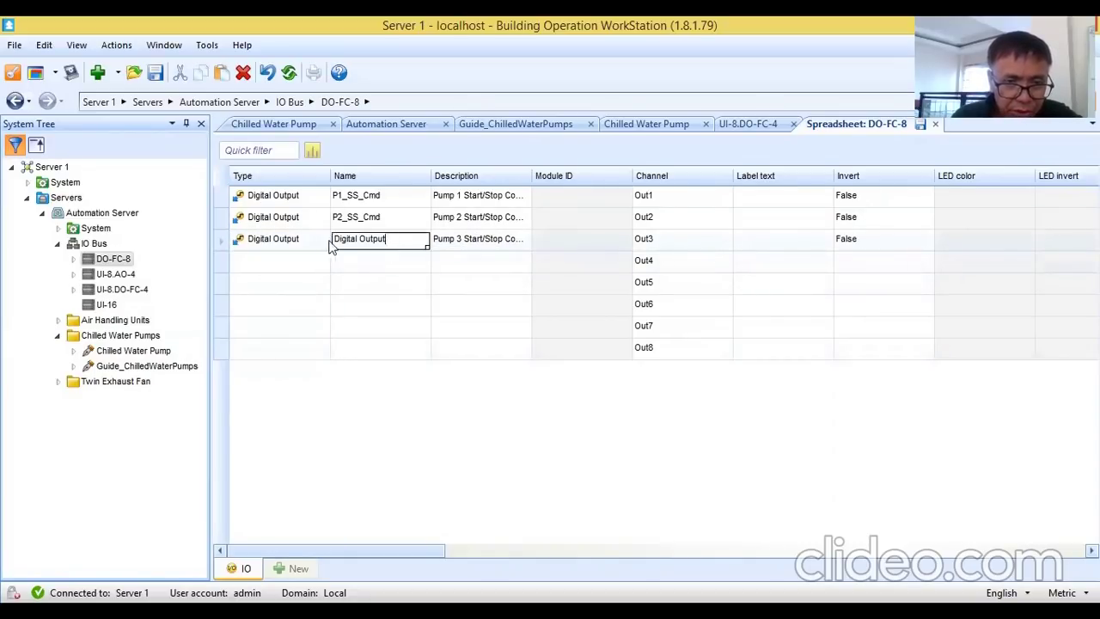
text(P)
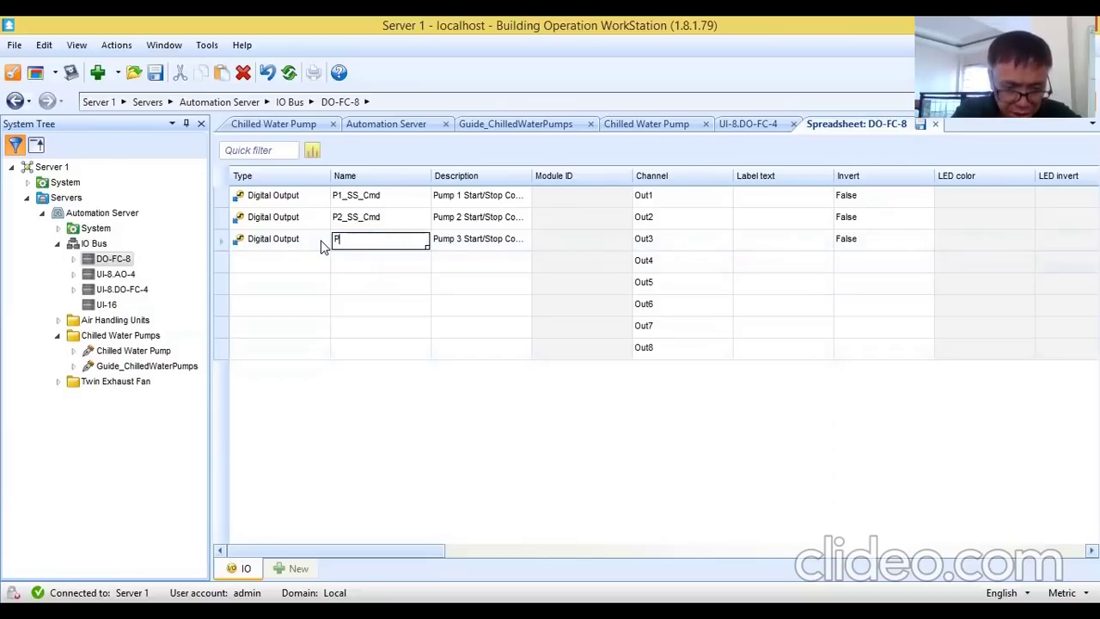
text(3_)
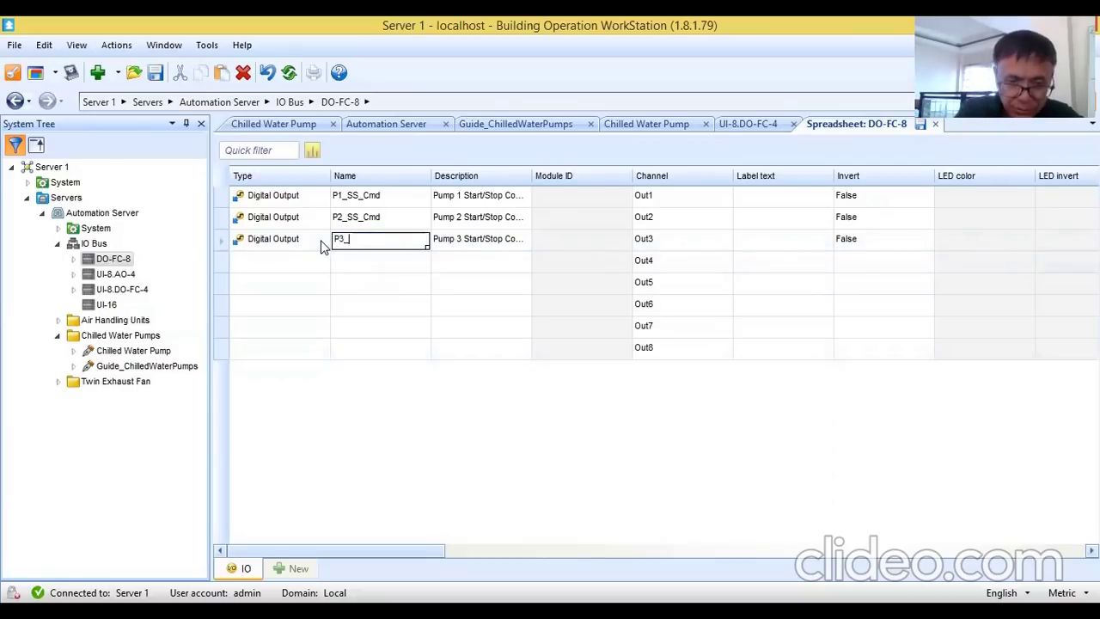
text(SS_)
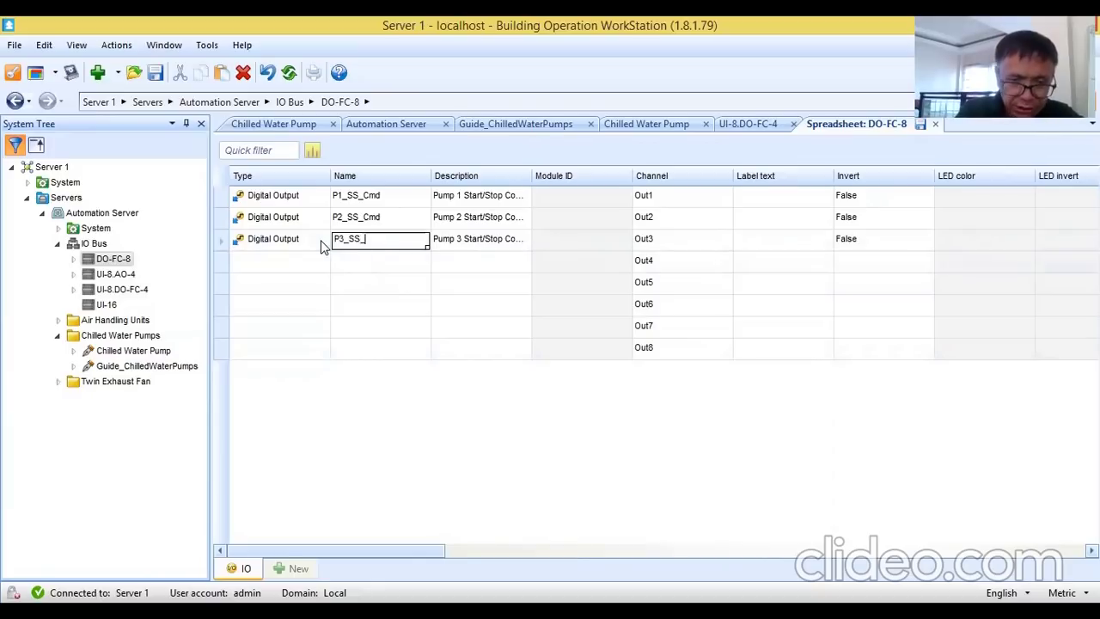
text(Cmd)
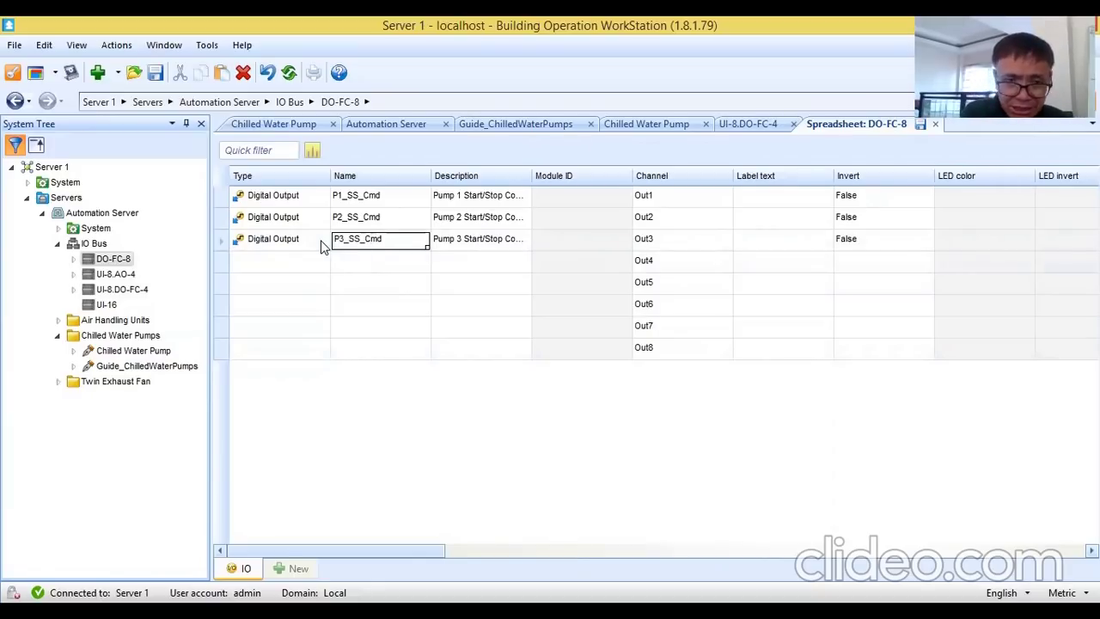
key(Return)
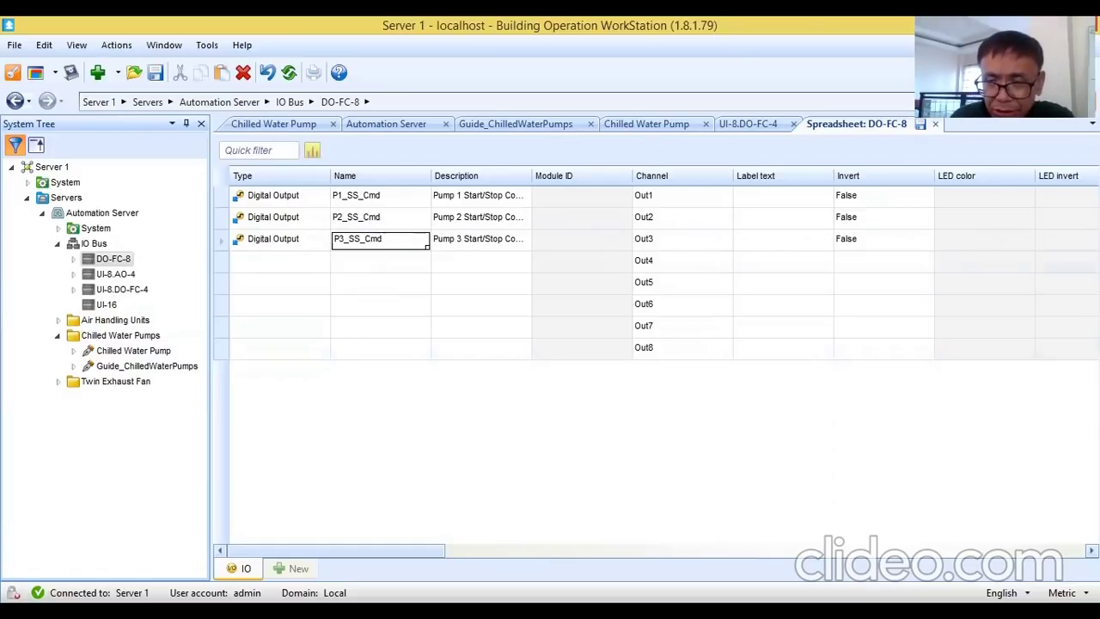
Step: Save the DO-FC-8 output points and review the UI-8.AO-4 points alongside the Chilled Water Pump graphic
click(920, 125)
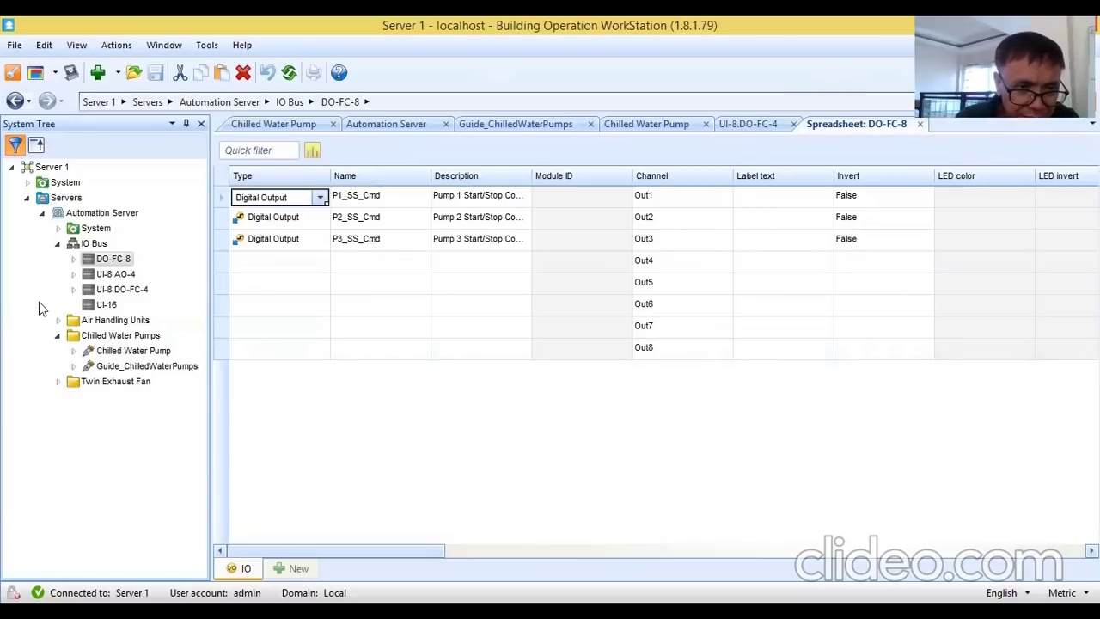
click(102, 273)
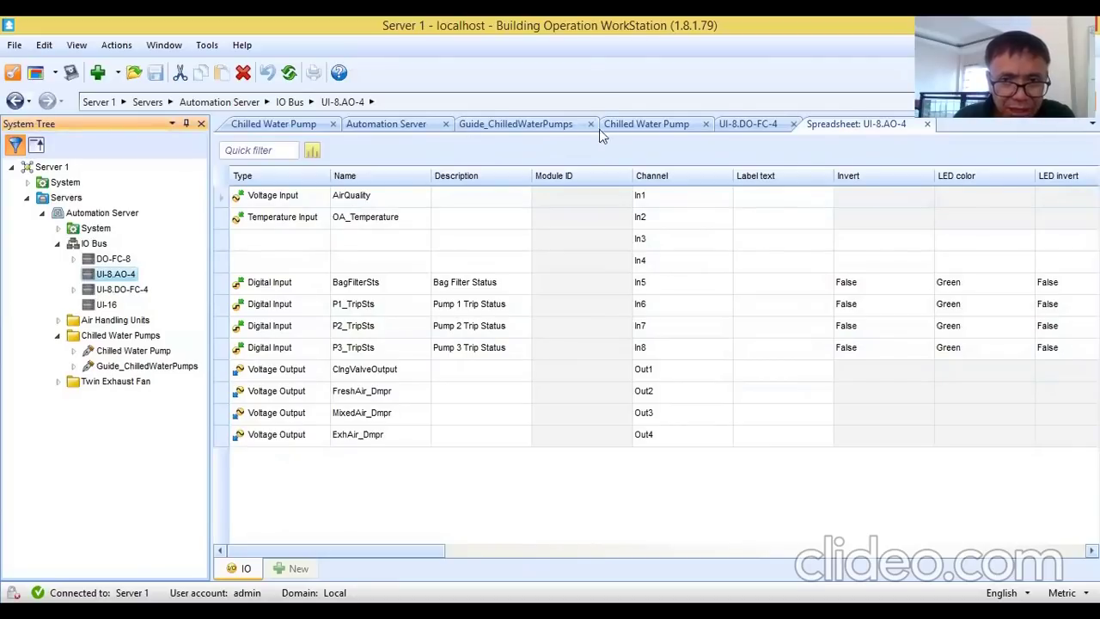
click(278, 124)
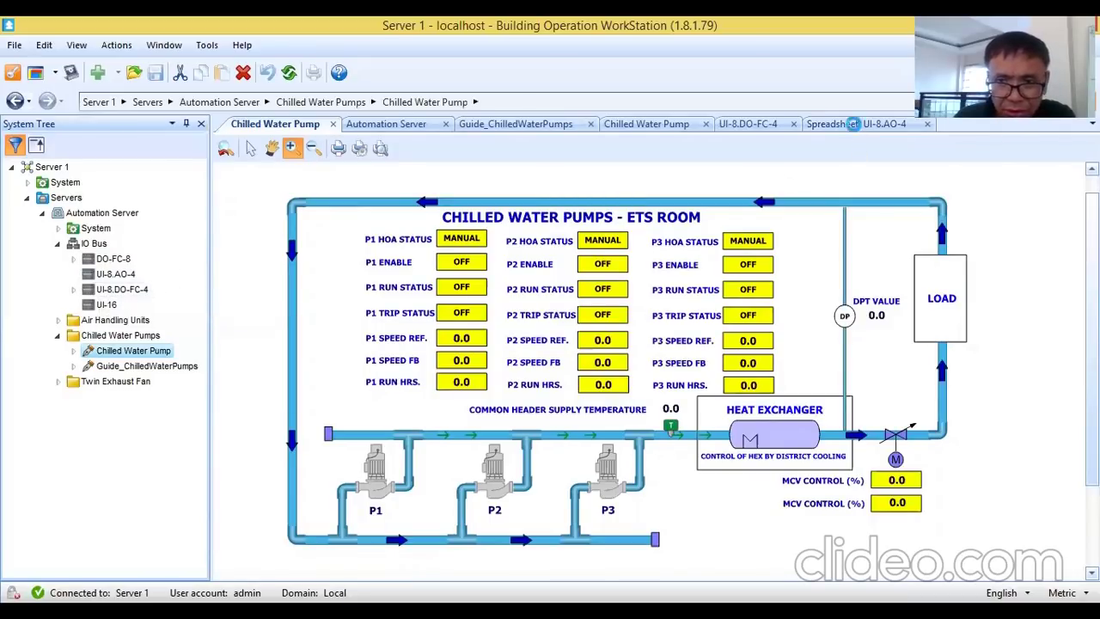
click(857, 127)
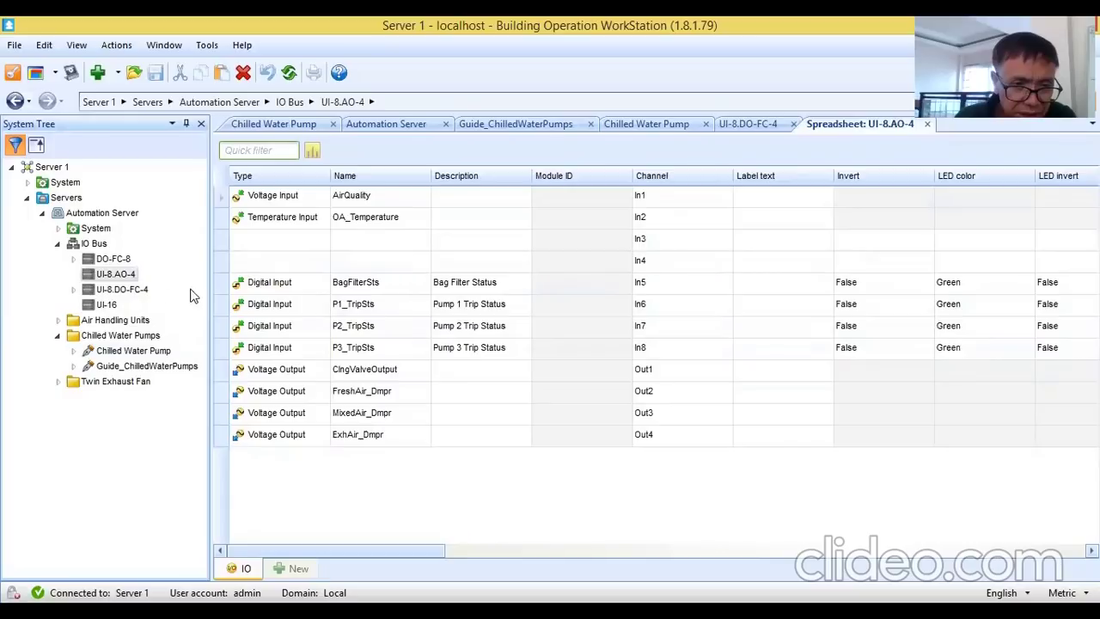
Step: On the UI-8.DO-FC-4 module, set channel In5 to Digital Input and name the point P1_HOA_Sts
click(117, 290)
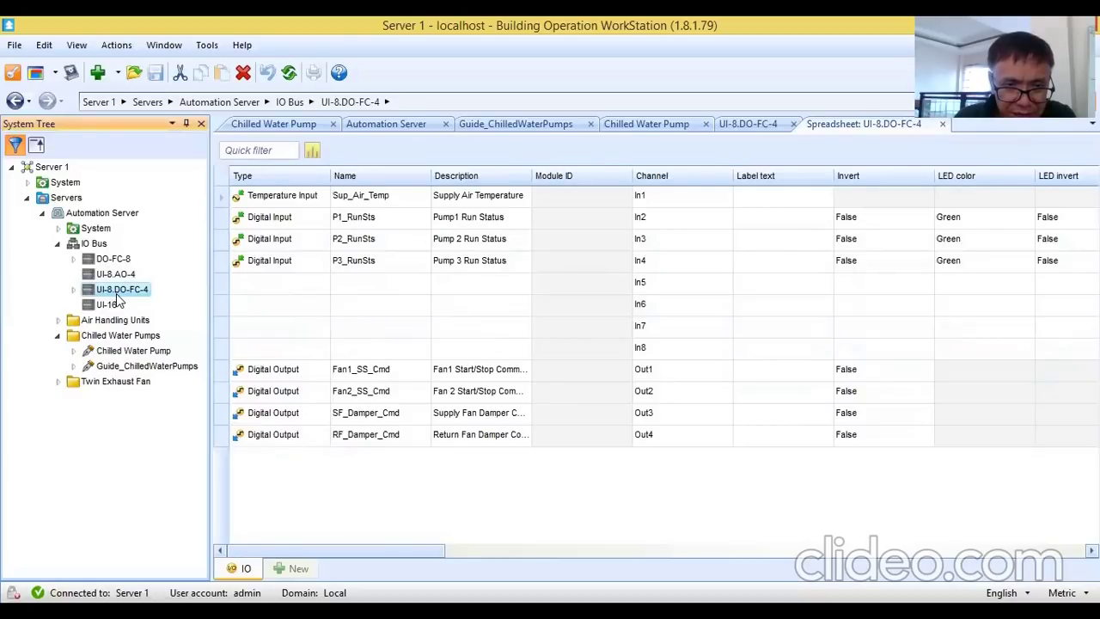
click(313, 284)
click(319, 285)
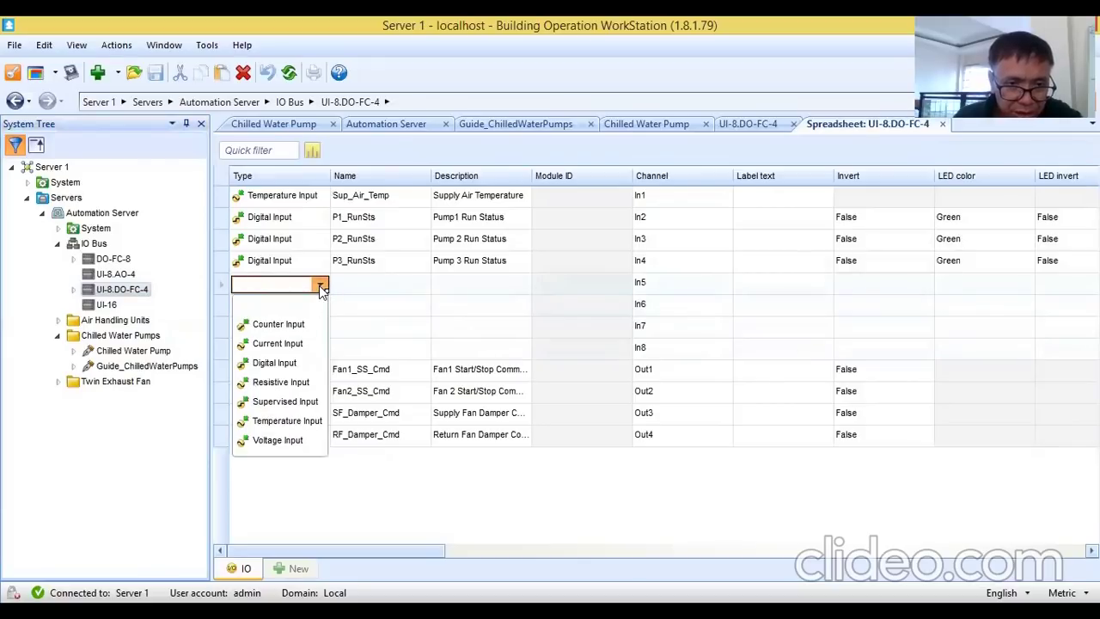
click(275, 363)
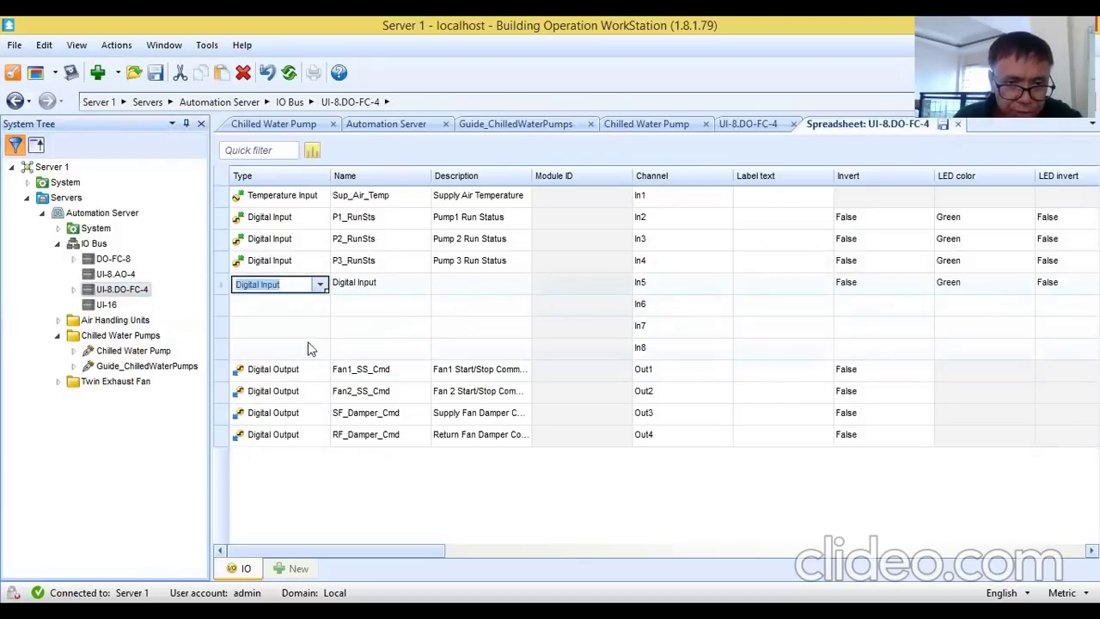
key(Tab)
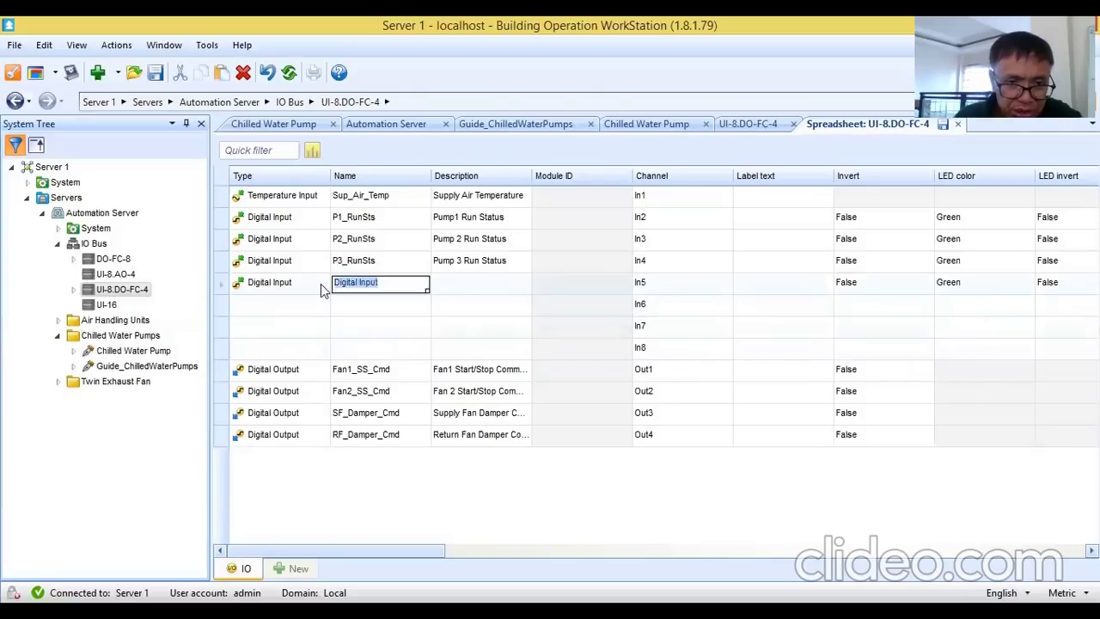
text(P)
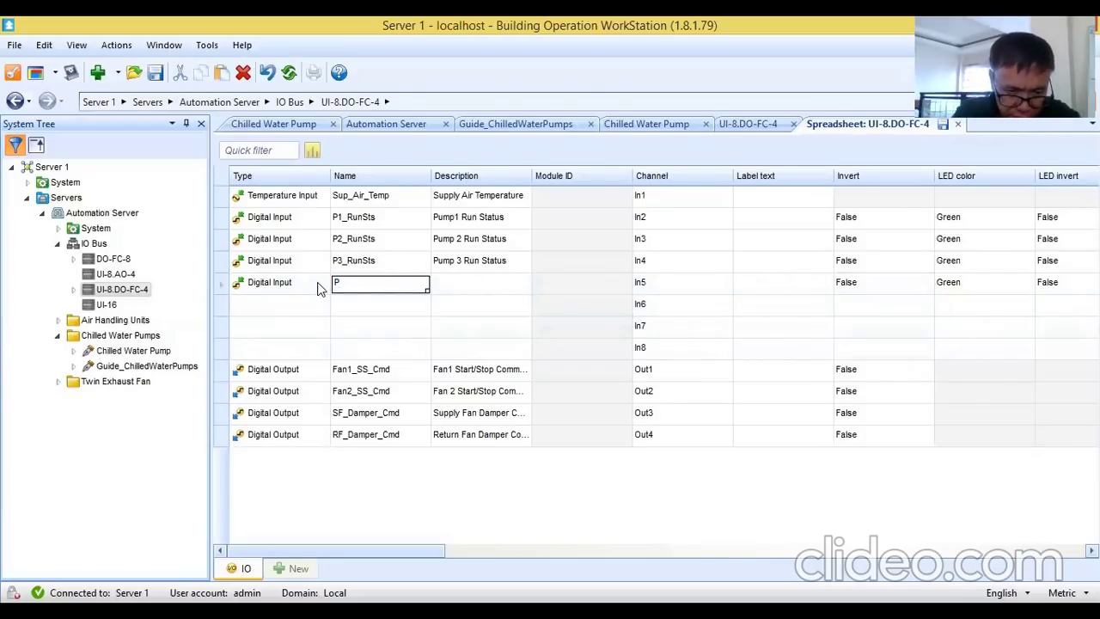
text(1_H)
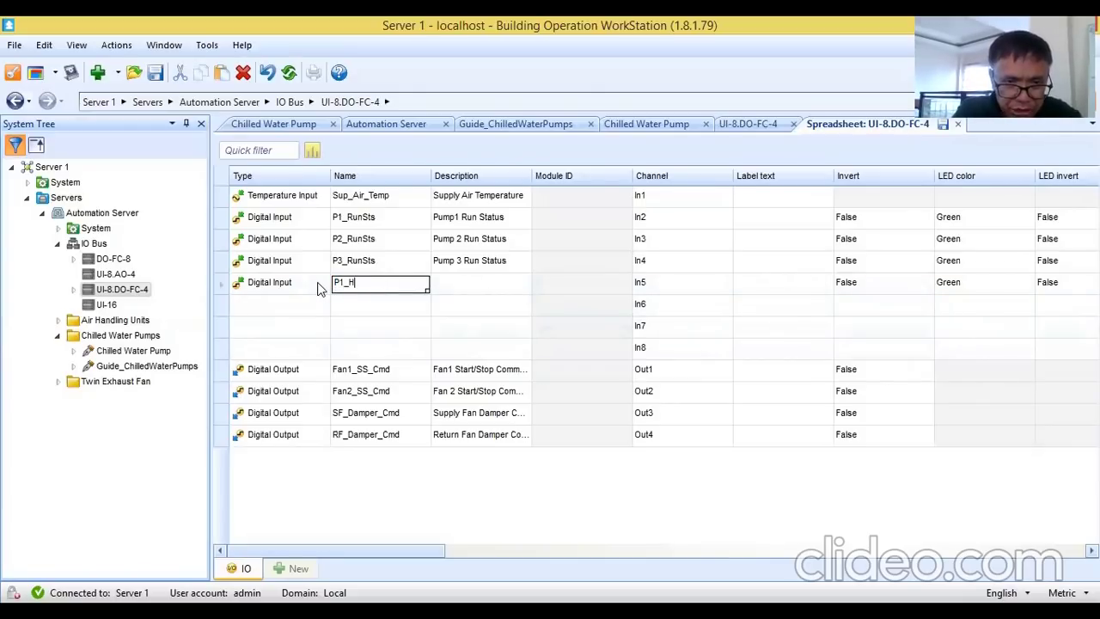
text(OA_Sts)
Step: Enter the description "P1 HOA Status" for the P1_HOA_Sts point
click(460, 283)
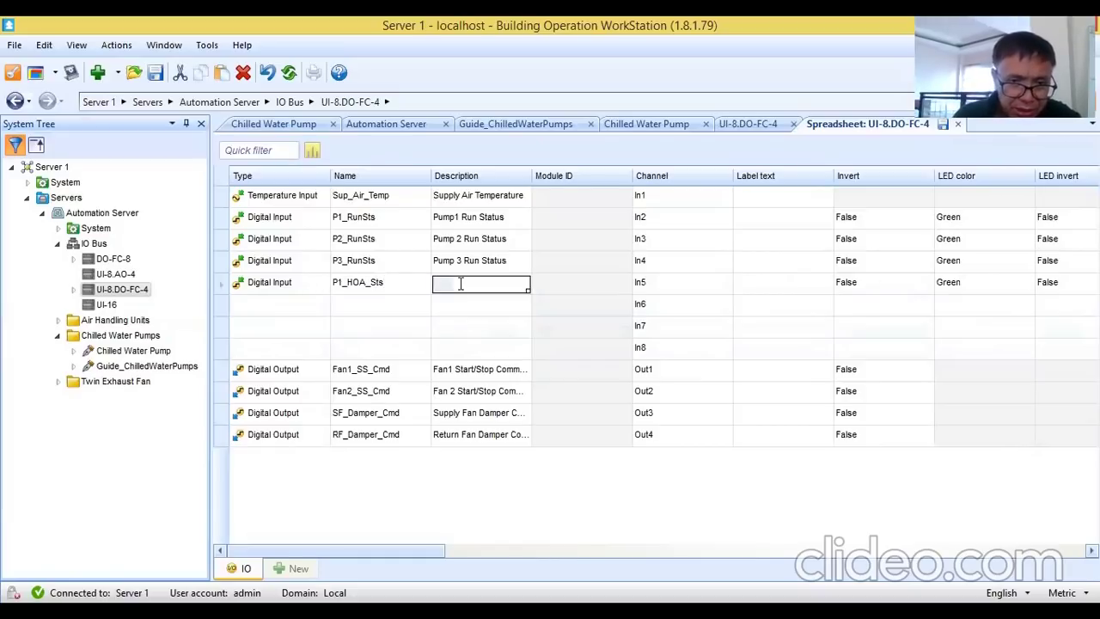
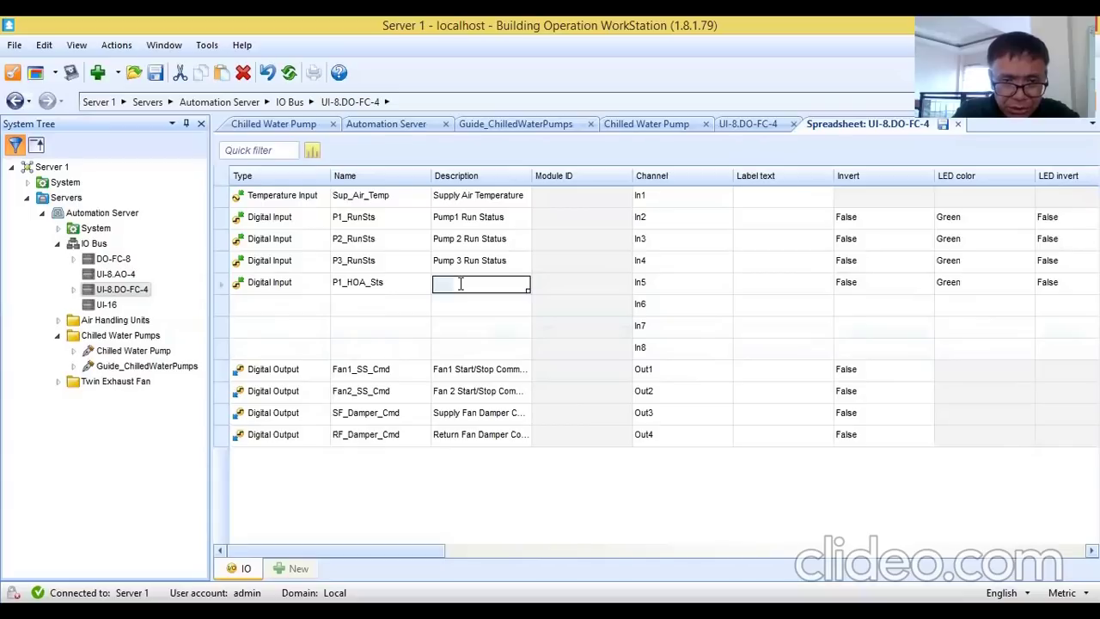
text(P1)
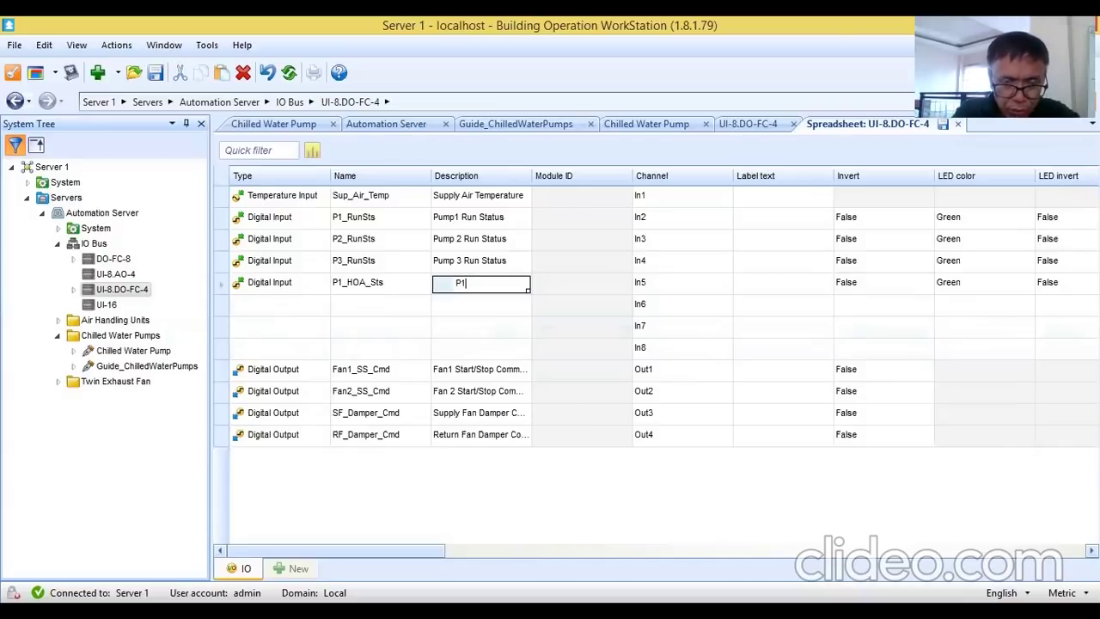
text( HOA Status)
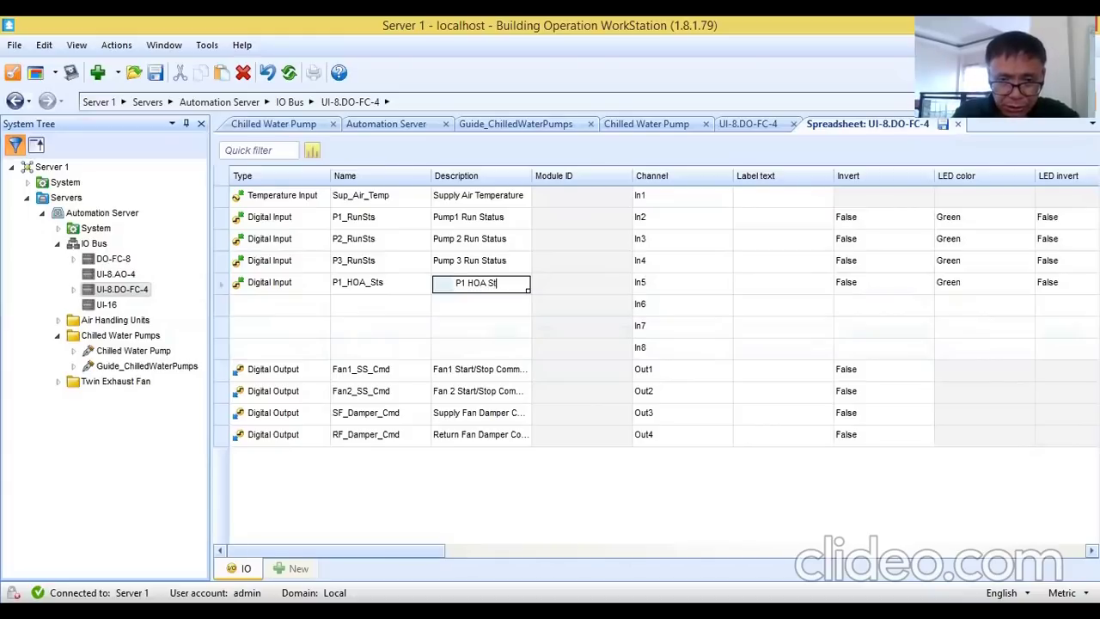
Step: Set the channel In6 point type to Digital Input
click(292, 306)
click(319, 306)
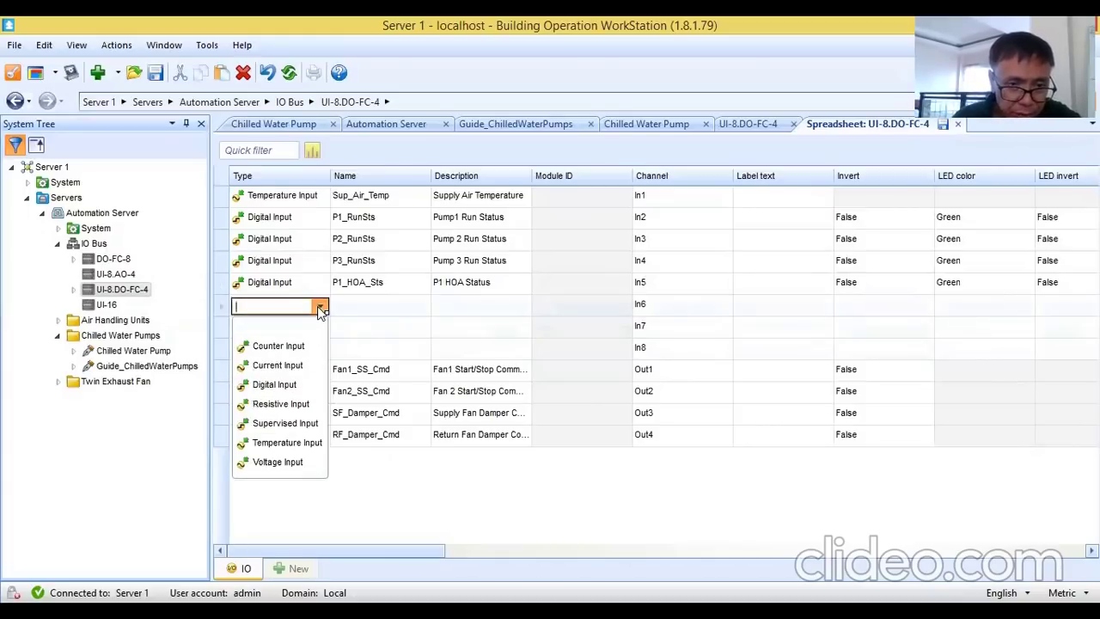
click(288, 384)
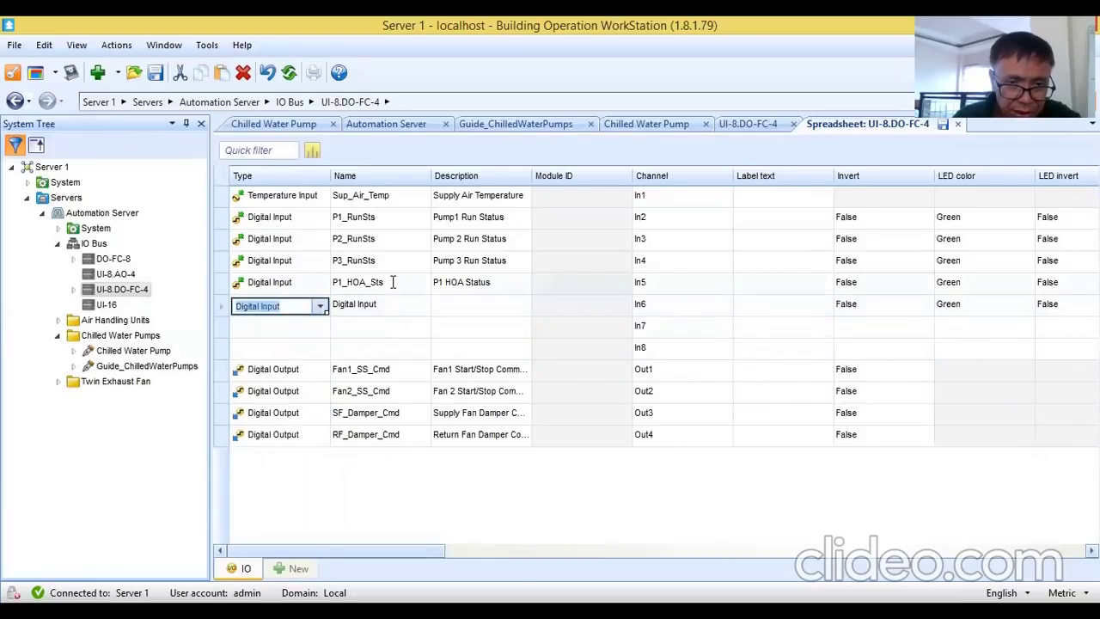
Step: Copy the P1_HOA_Sts name to the channel In6 point and edit it to read P2_HOA_Sts
click(391, 283)
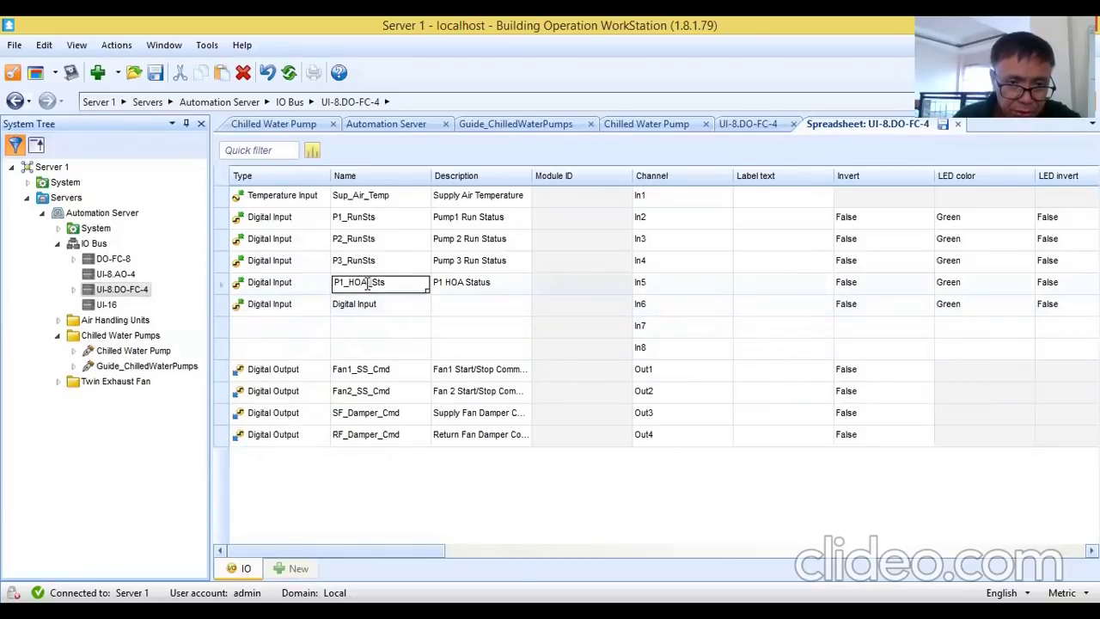
drag(389, 284, 338, 288)
key(ctrl+c)
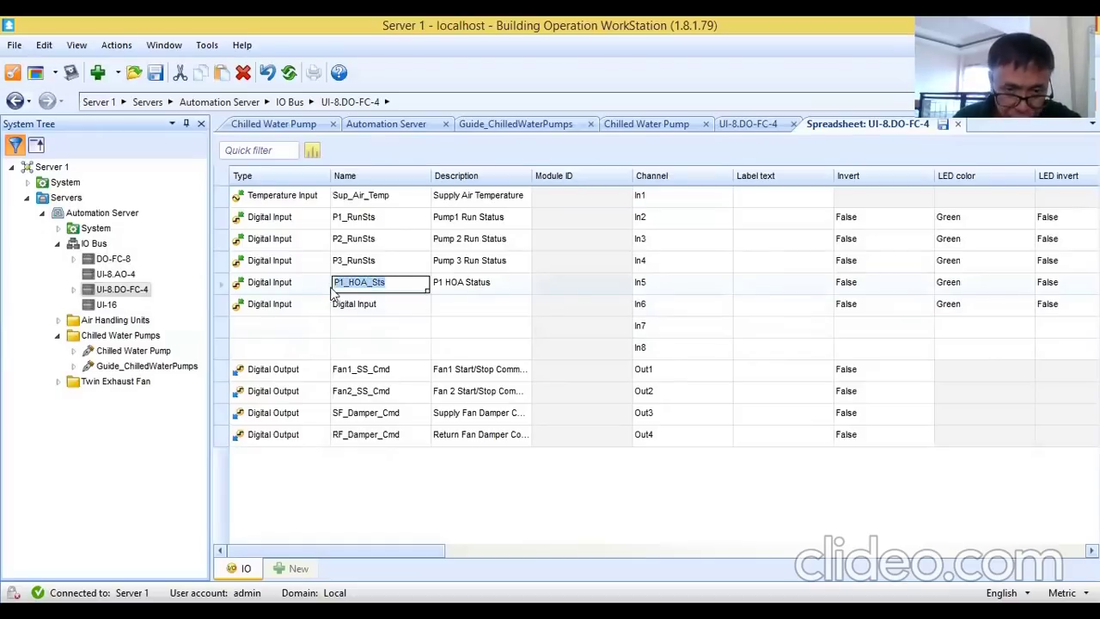
click(369, 308)
drag(393, 305, 313, 311)
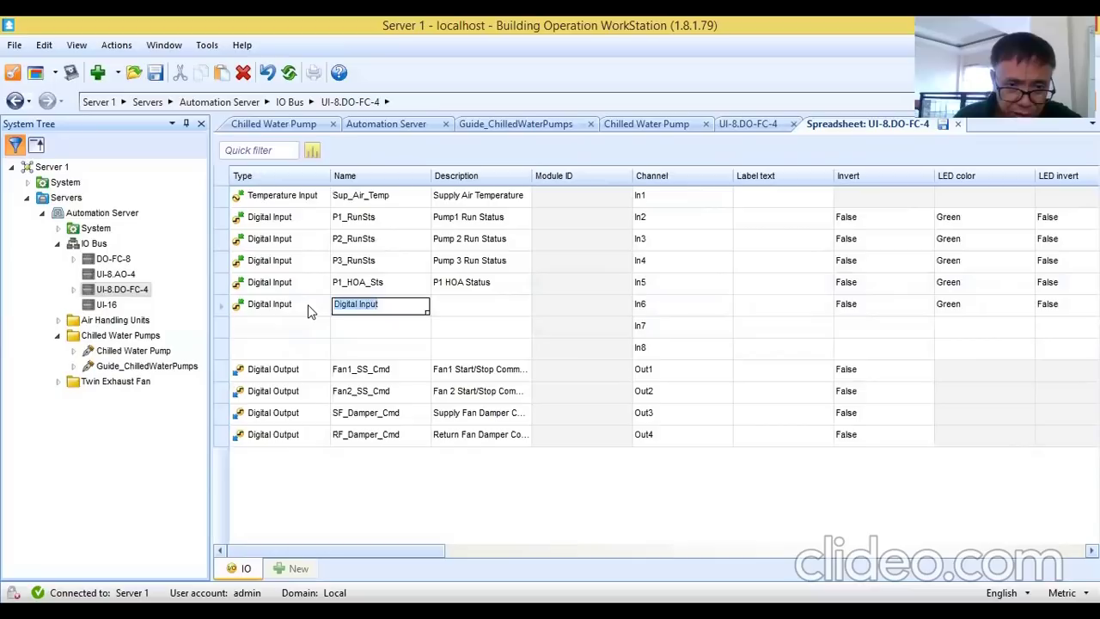
key(ctrl+v)
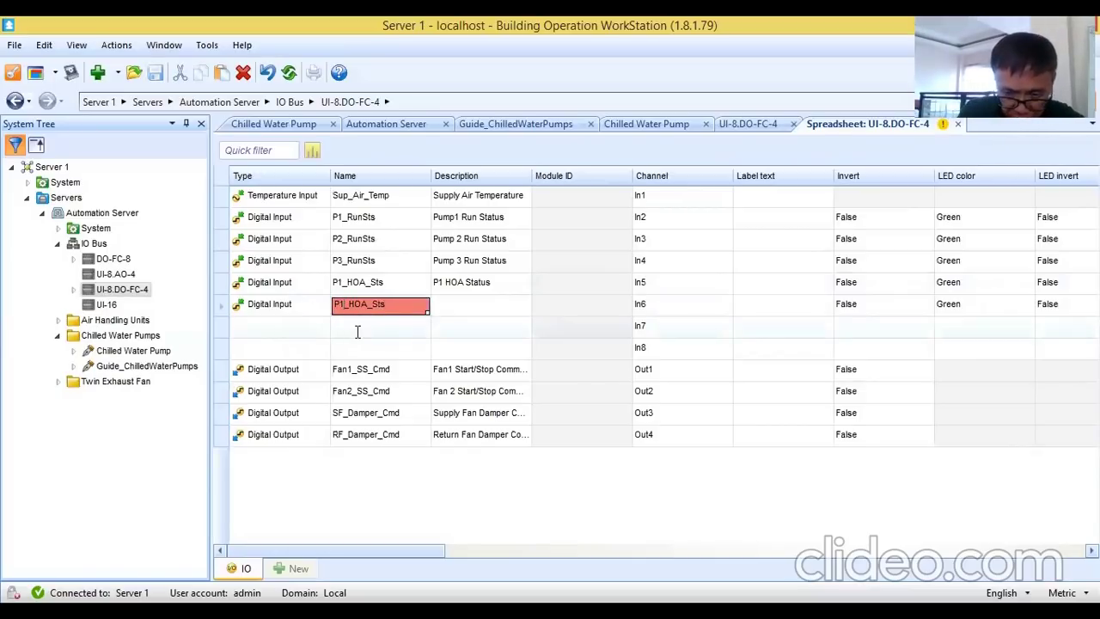
text(_2)
click(357, 329)
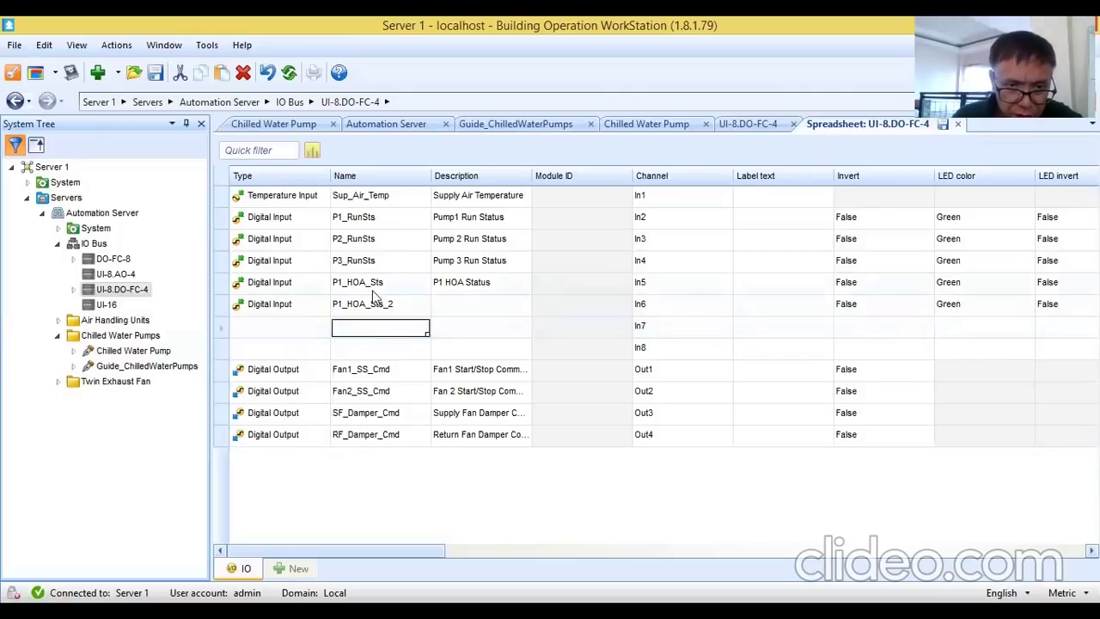
click(344, 305)
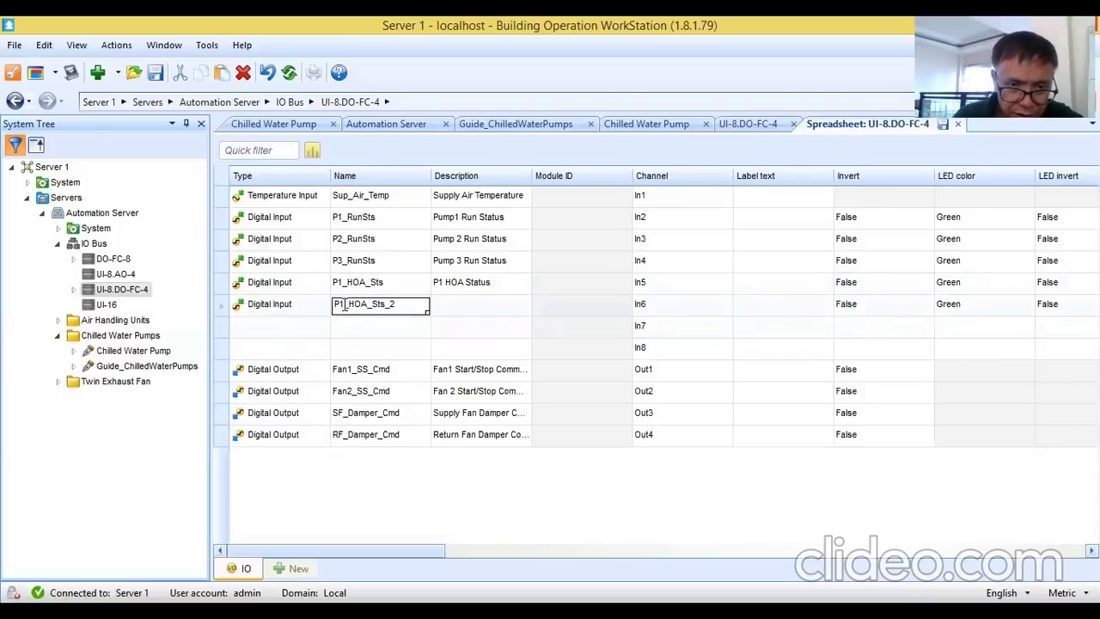
key(BackSpace)
text(2)
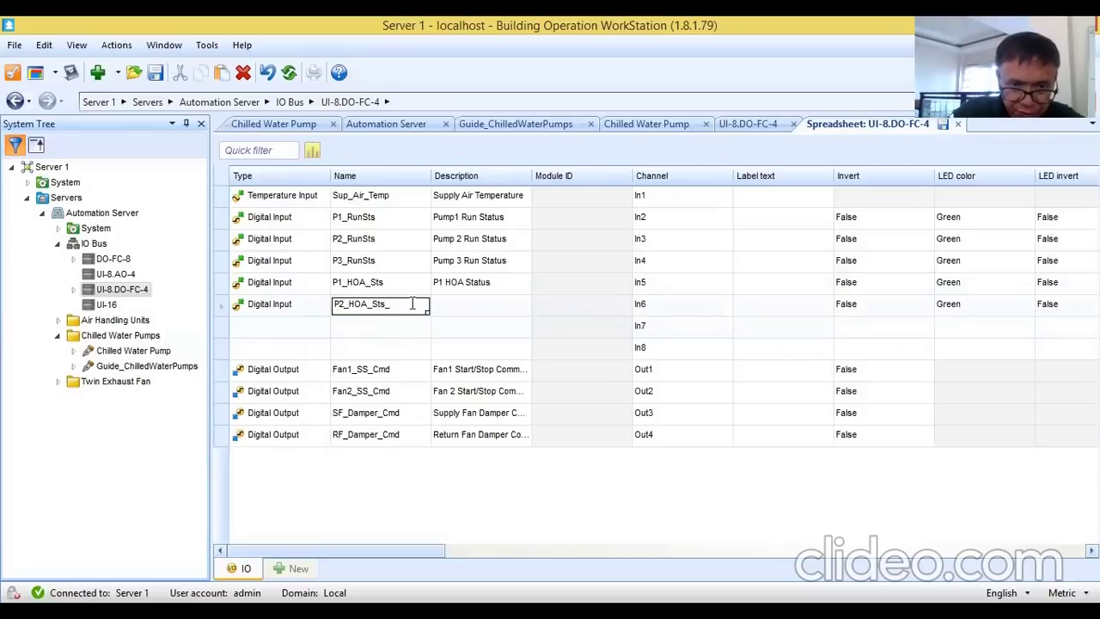
Step: Copy the P1_HOA_Sts description to P2_HOA_Sts and edit it to read "P2 HOA Status"
click(473, 301)
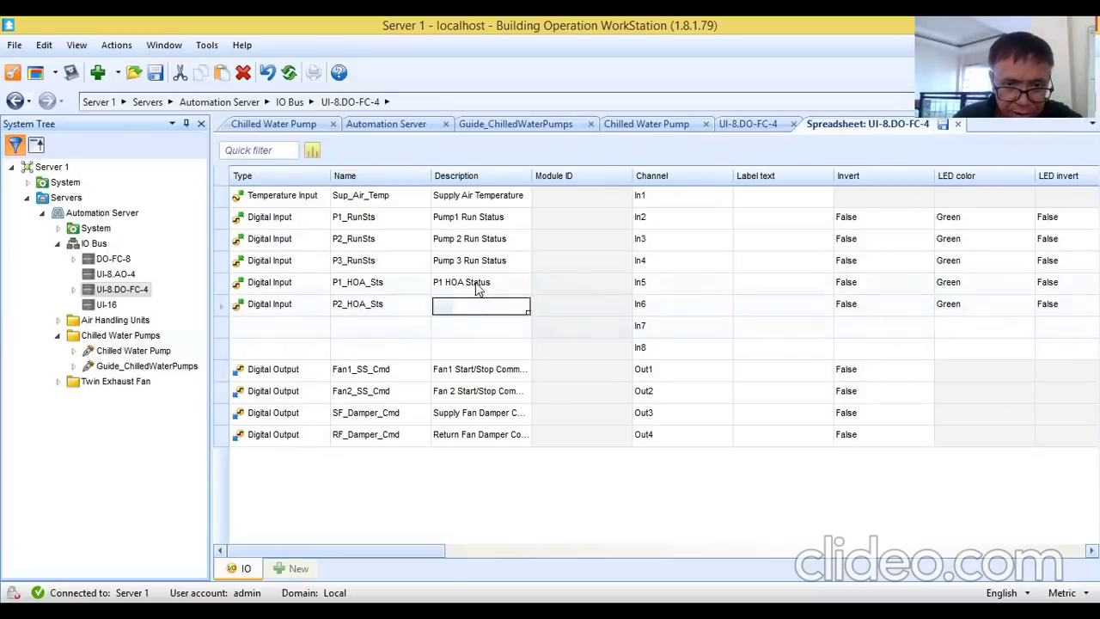
click(477, 280)
click(476, 280)
double_click(477, 280)
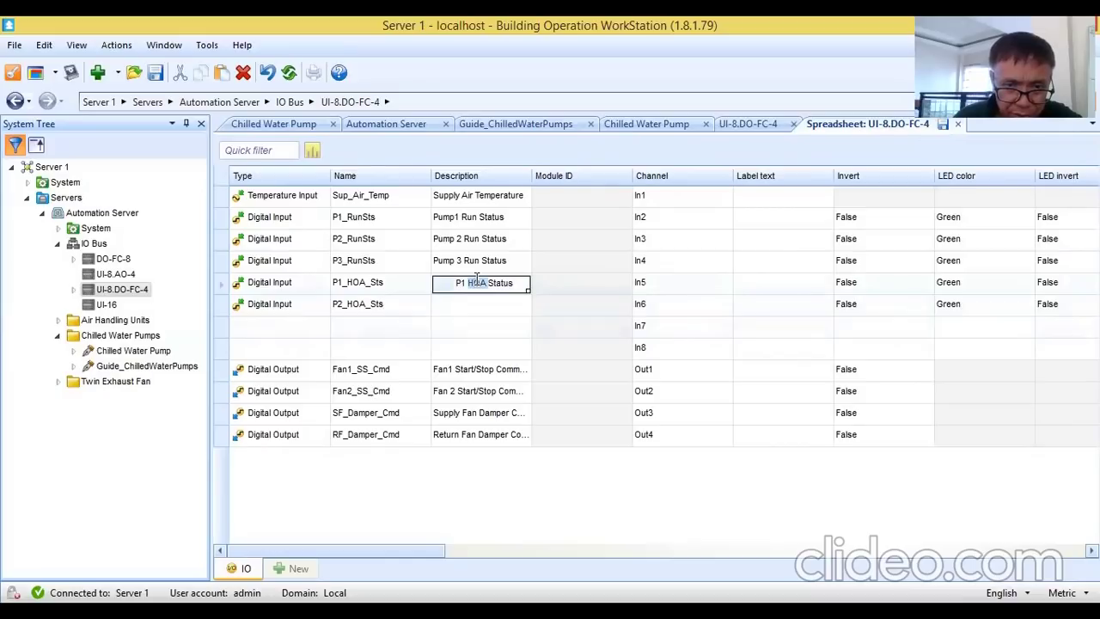
drag(522, 284, 419, 295)
key(ctrl+c)
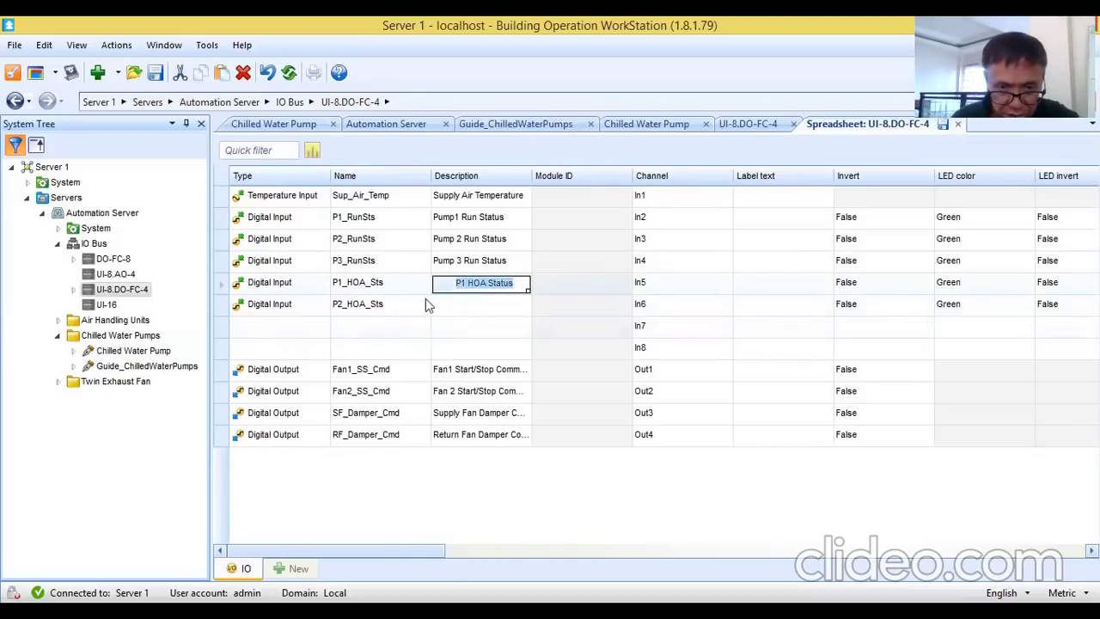
click(471, 303)
key(ctrl+v)
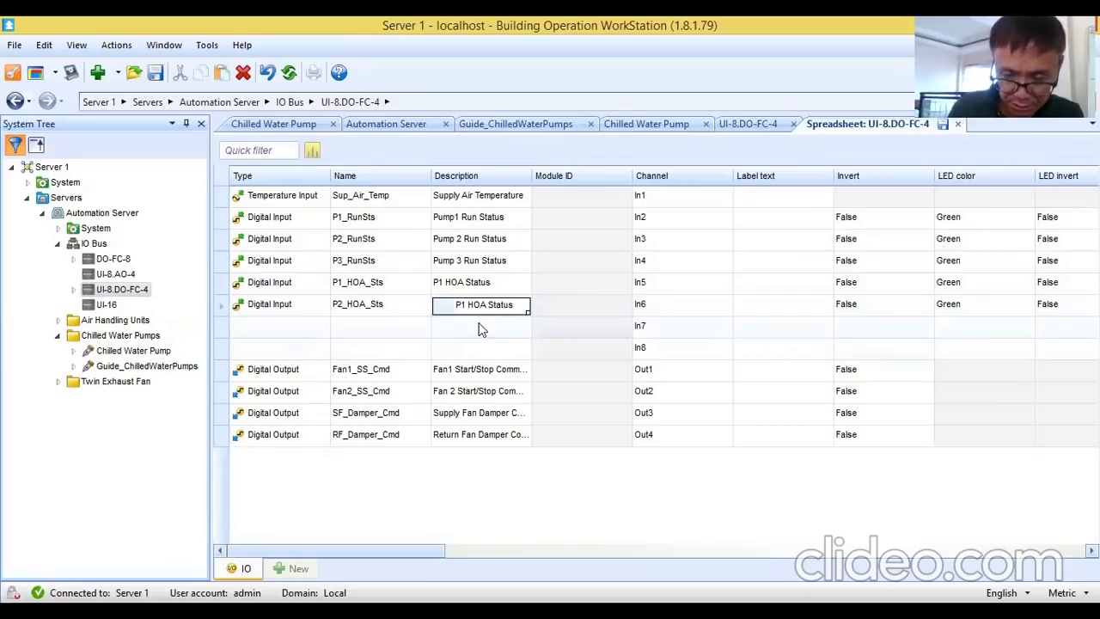
key(BackSpace)
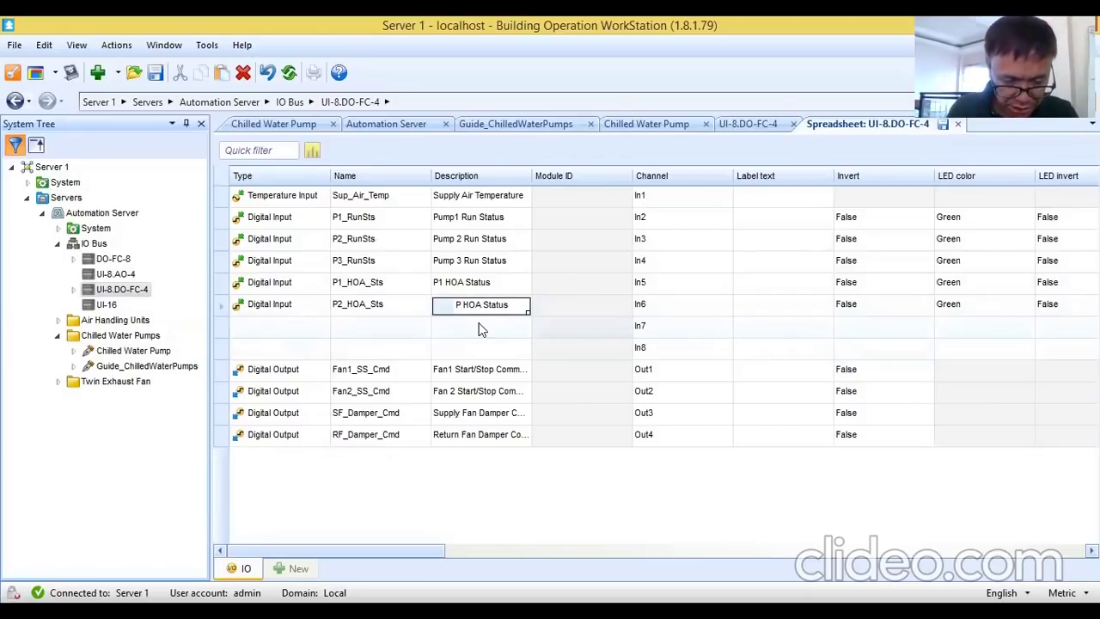
text(2)
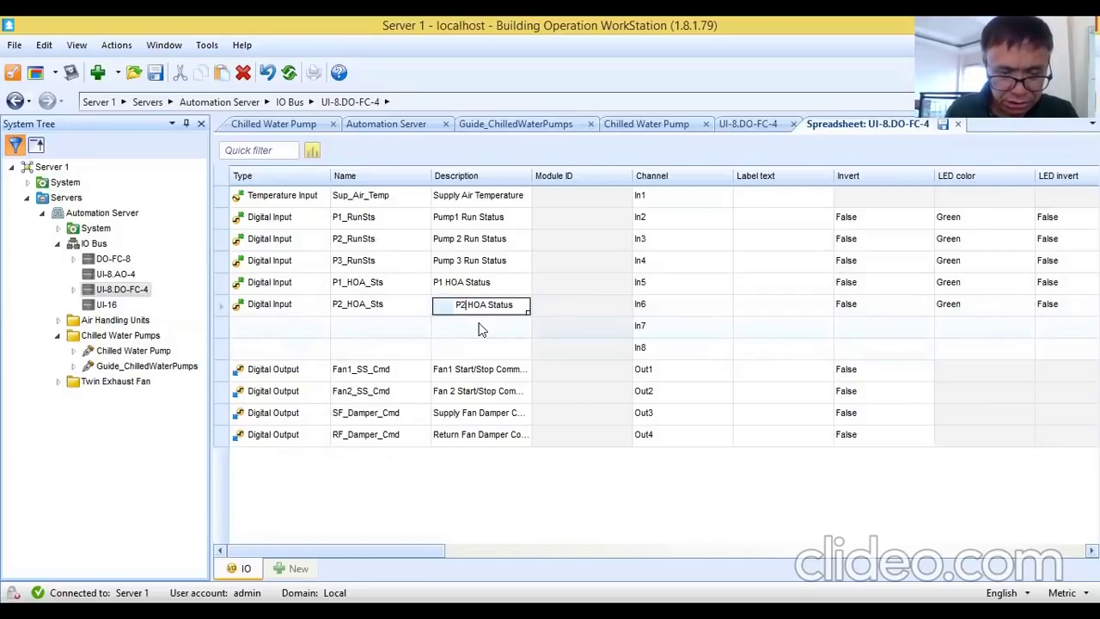
Step: Set the channel In7 point type to Digital Input and name it P3_HOa_Sts
click(266, 328)
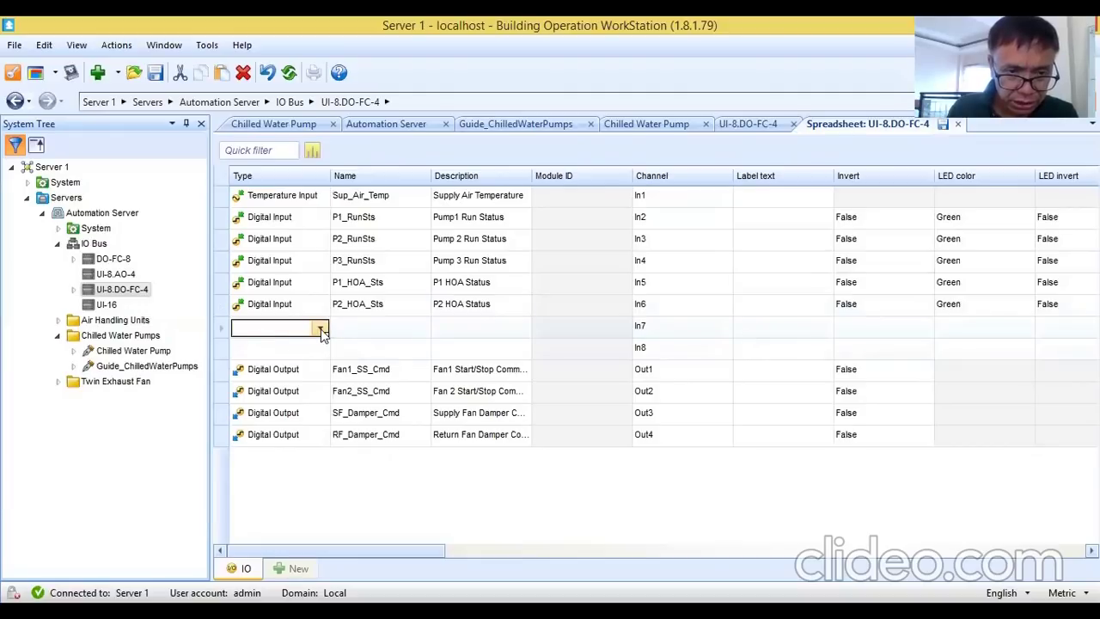
click(320, 328)
click(283, 405)
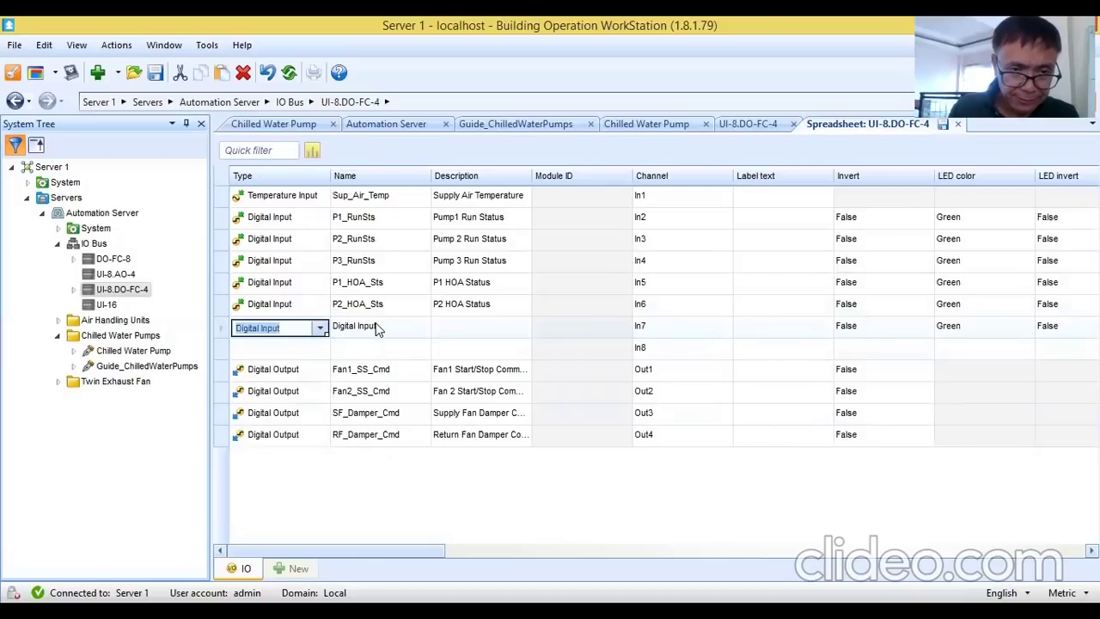
click(383, 326)
drag(383, 326, 307, 331)
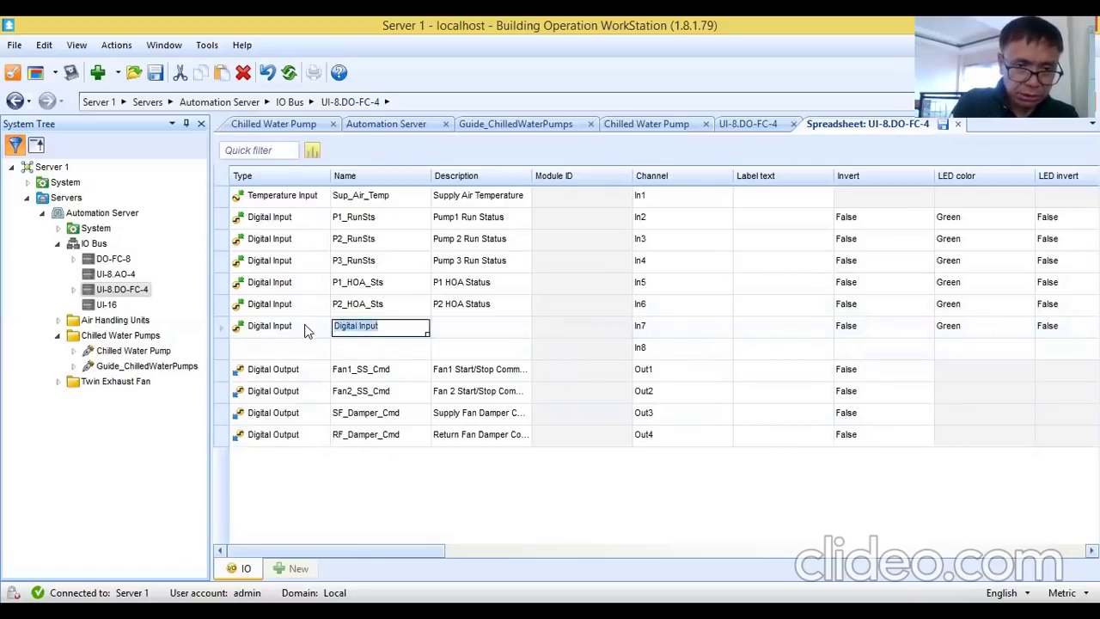
text(P3)
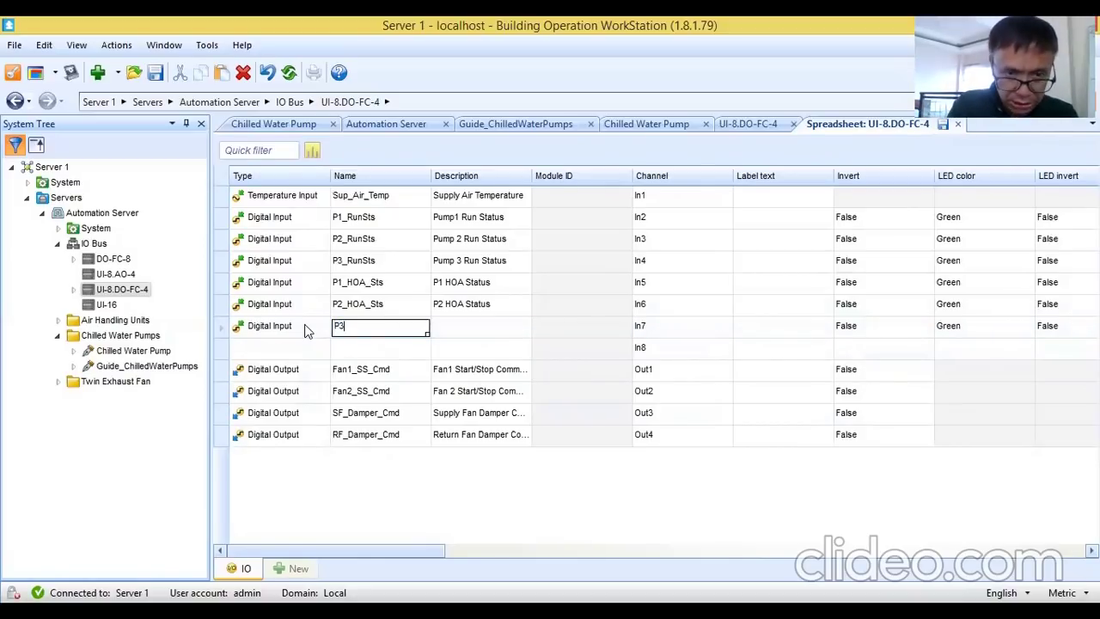
text(_H)
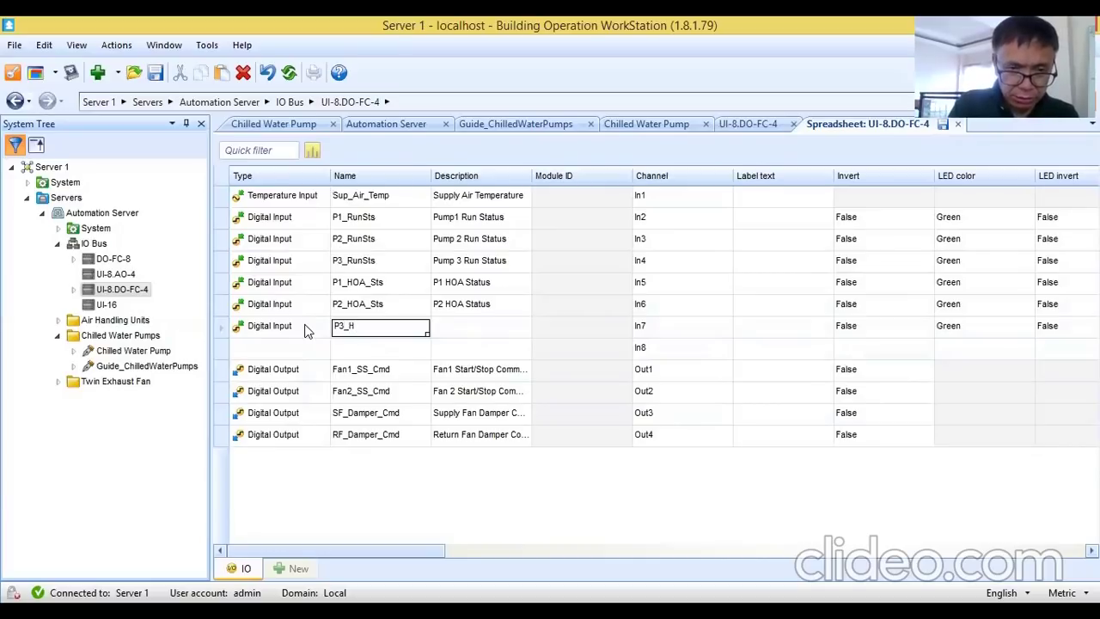
text(Oa_Sts)
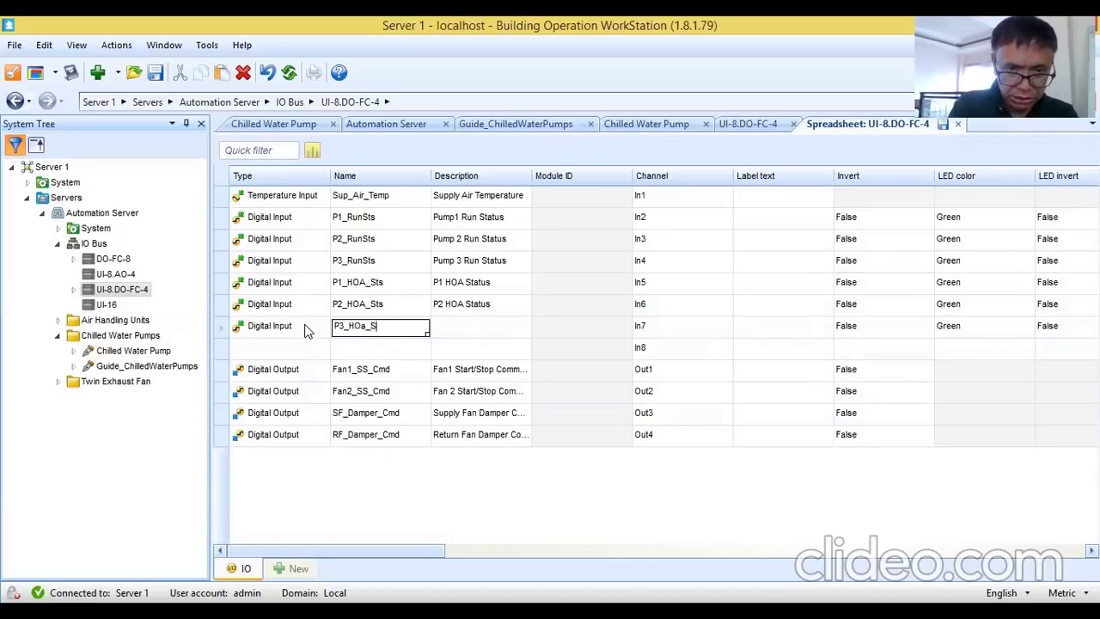
Step: Enter "P3 HOA Status" as the description of the channel In7 point
click(458, 345)
click(464, 326)
text(P)
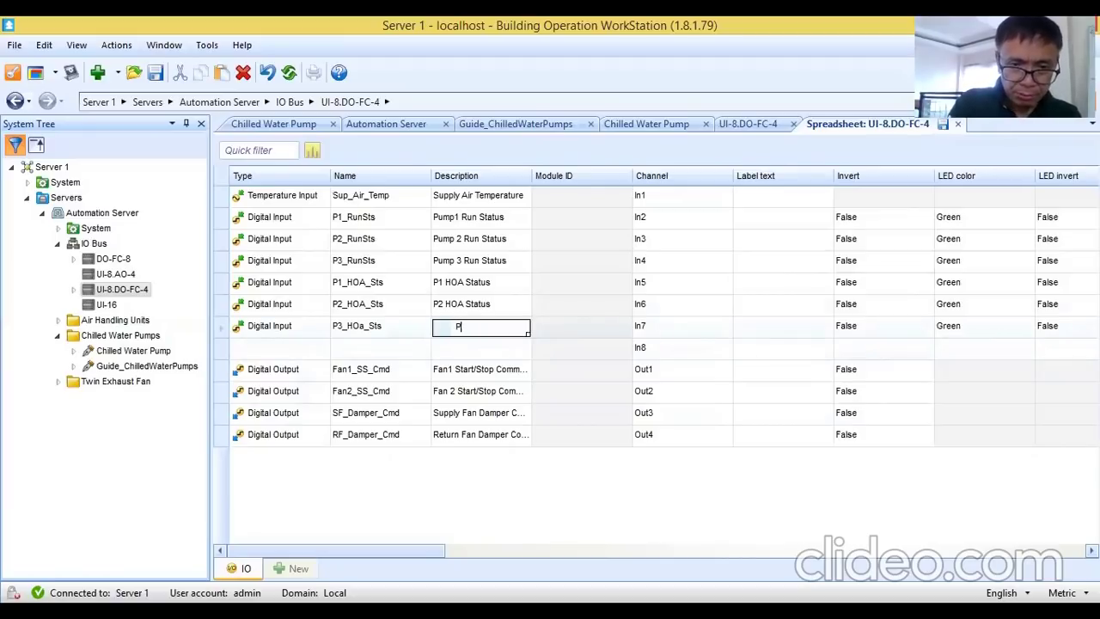
text(3 H)
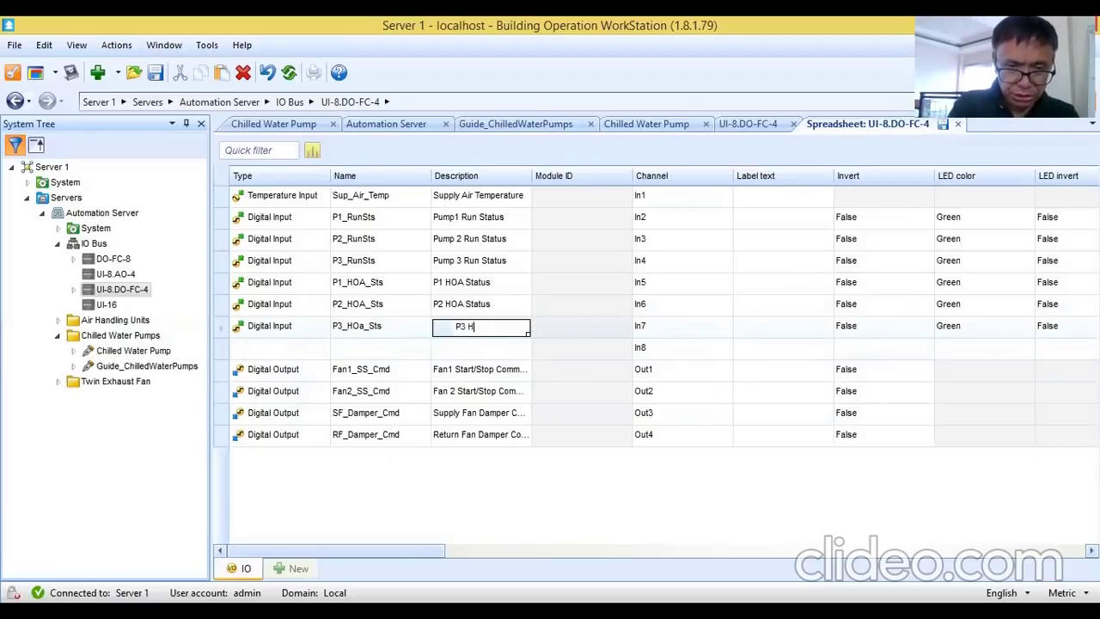
text(OA Status)
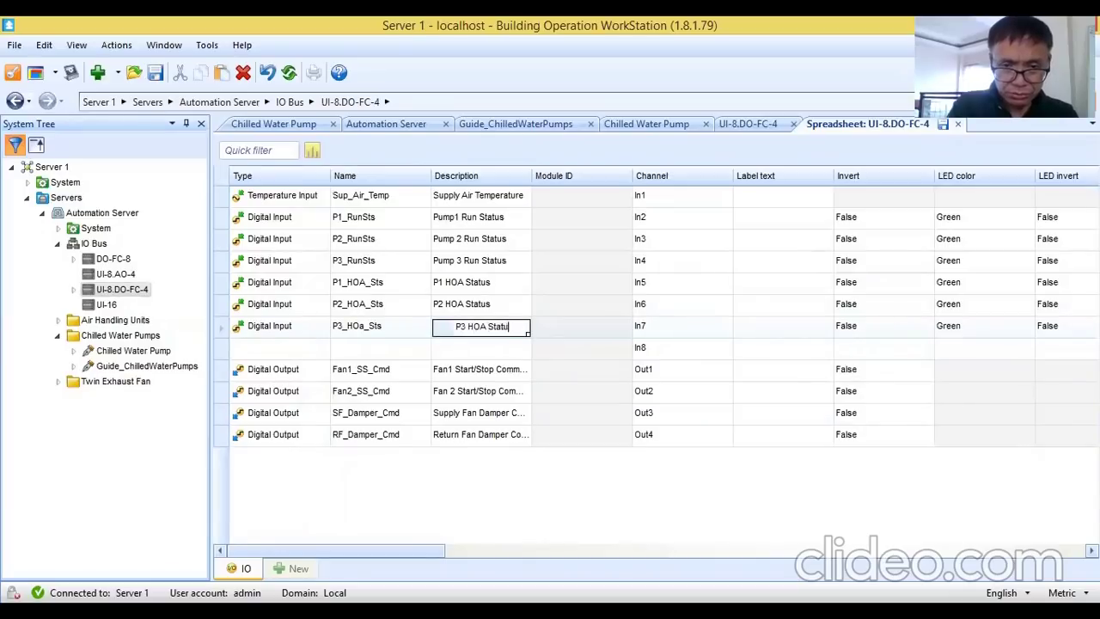
click(291, 352)
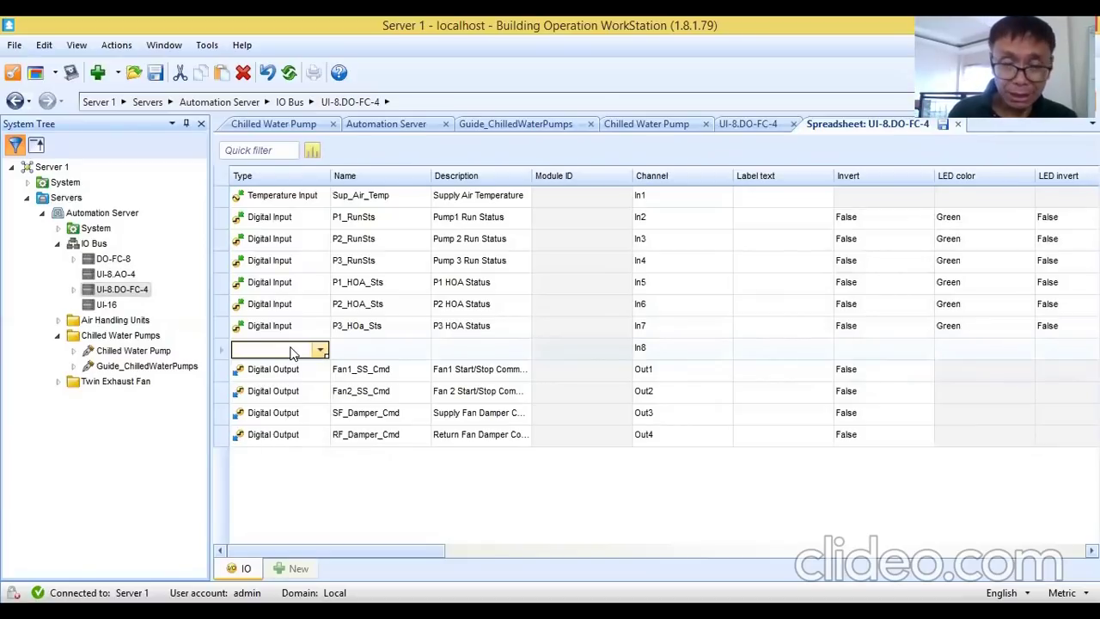
Step: Check the pump points on the Chilled Water Pump graphic and open the UI-8.AO-4 module's channel list
click(296, 123)
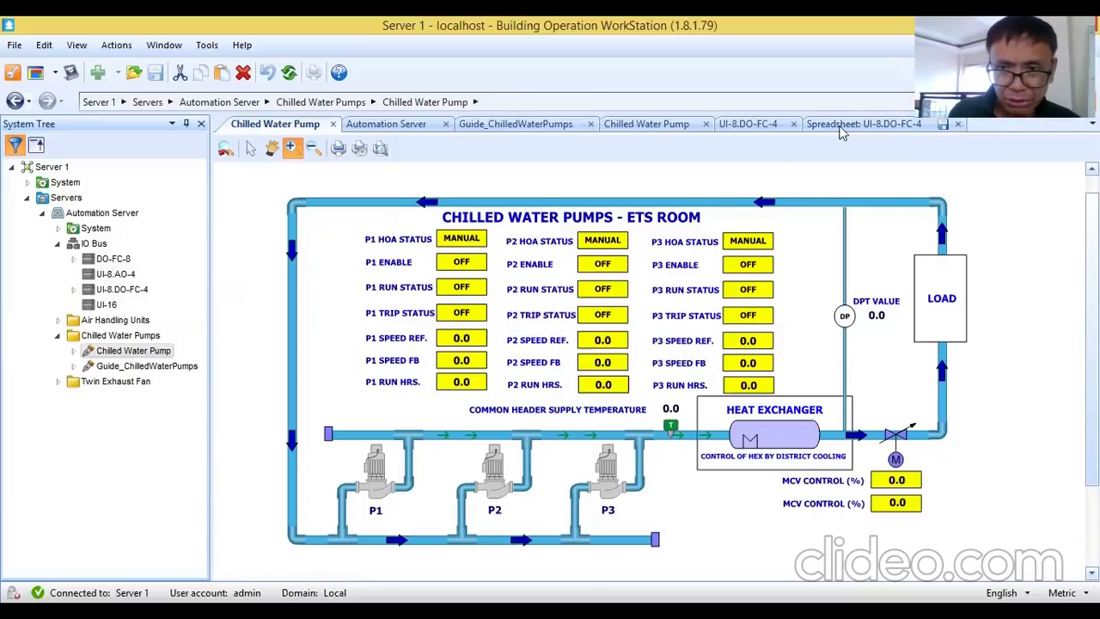
click(913, 129)
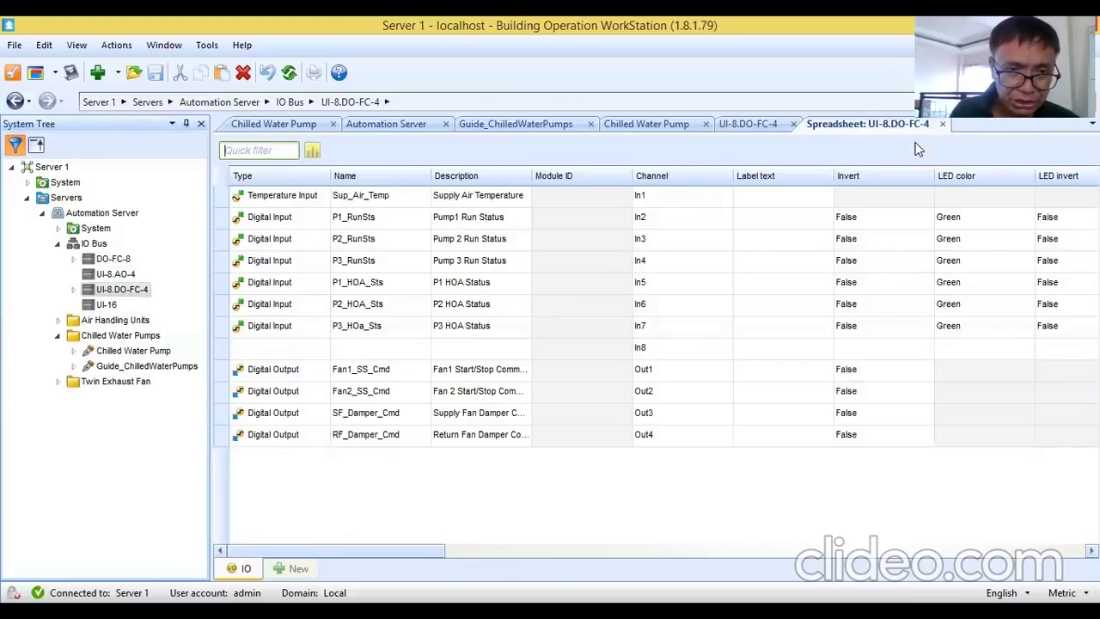
click(128, 273)
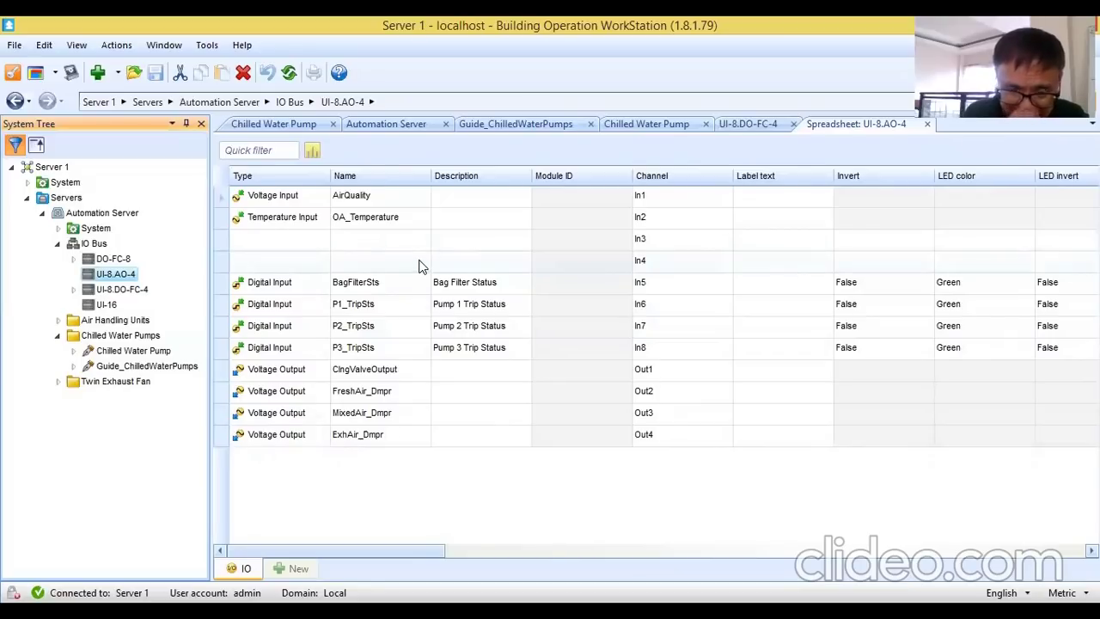
Step: Set the channel In3 point type of UI-8.AO-4 to Voltage Input and name it P1_Speed_FB
click(318, 244)
click(319, 243)
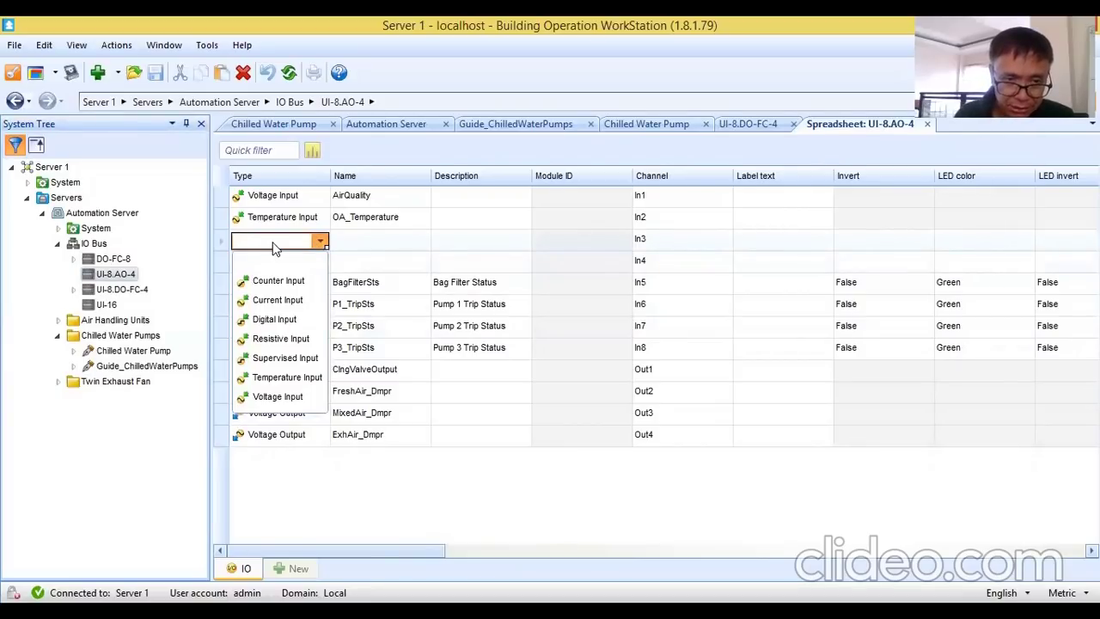
click(279, 396)
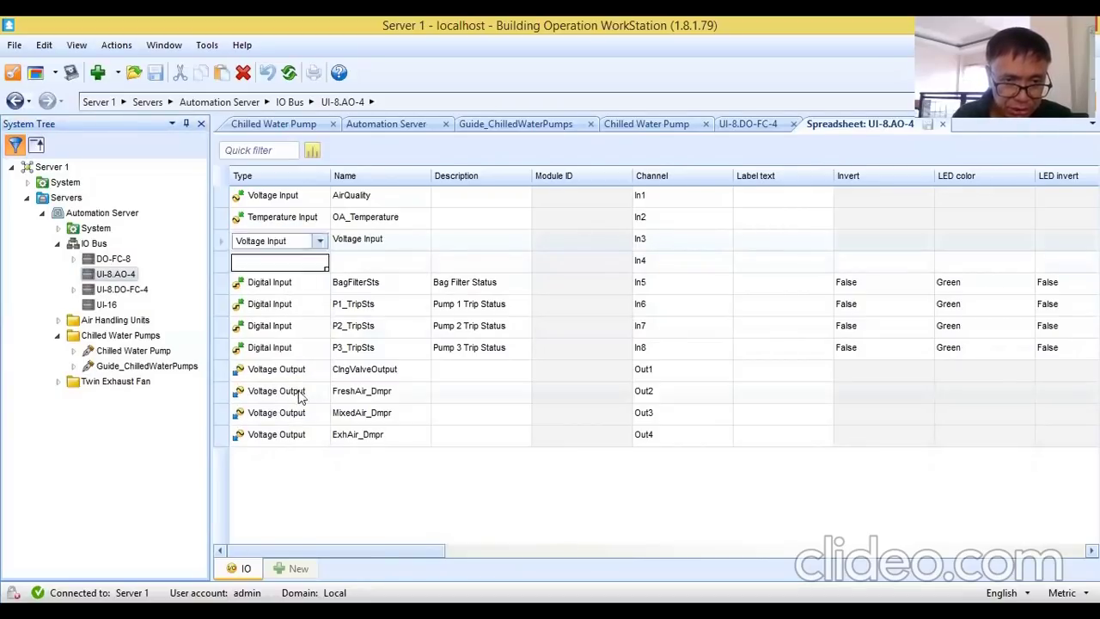
click(383, 242)
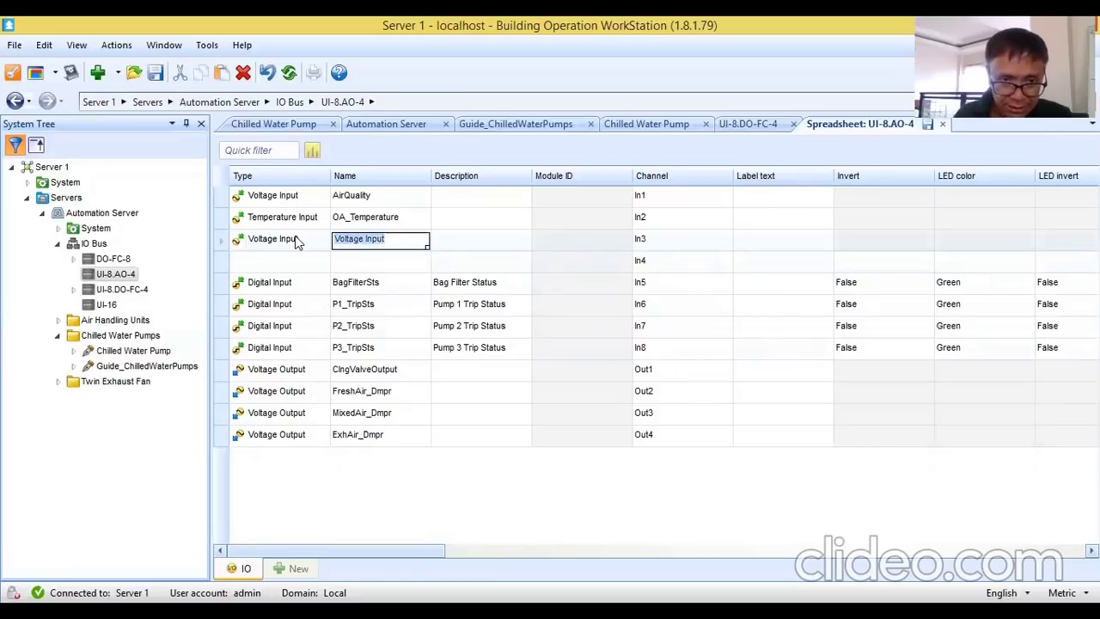
text(P1_S)
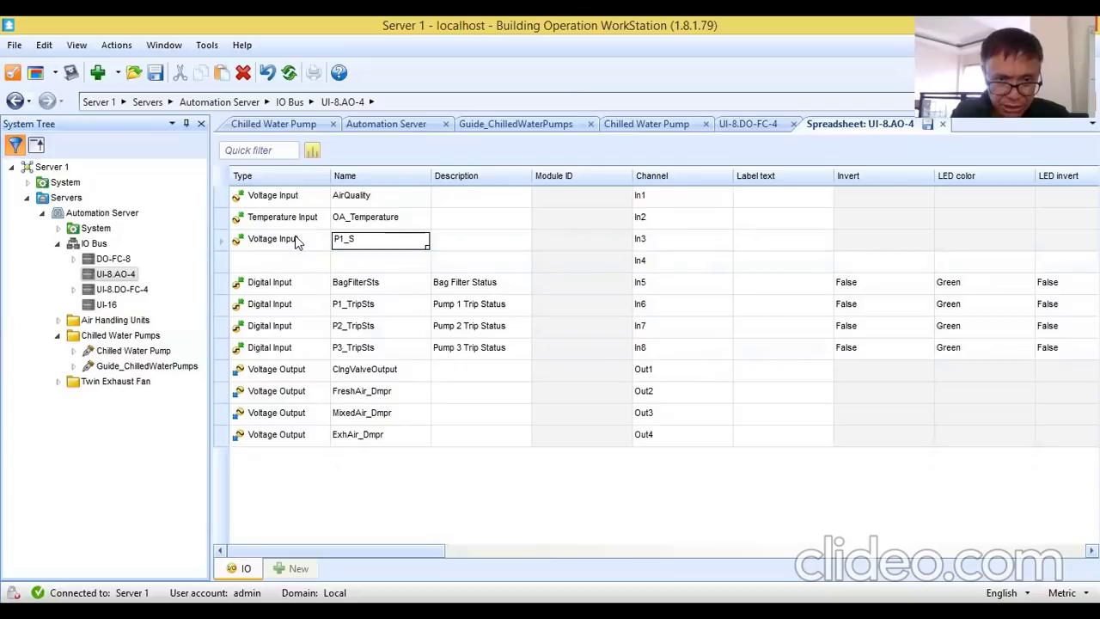
text(peed)
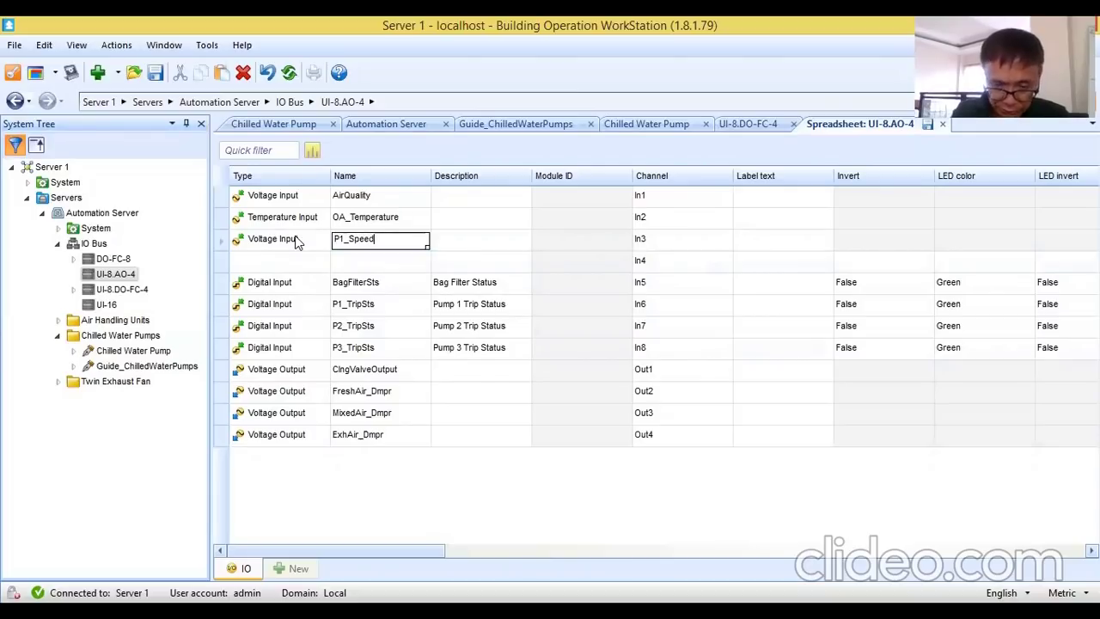
text(_FB)
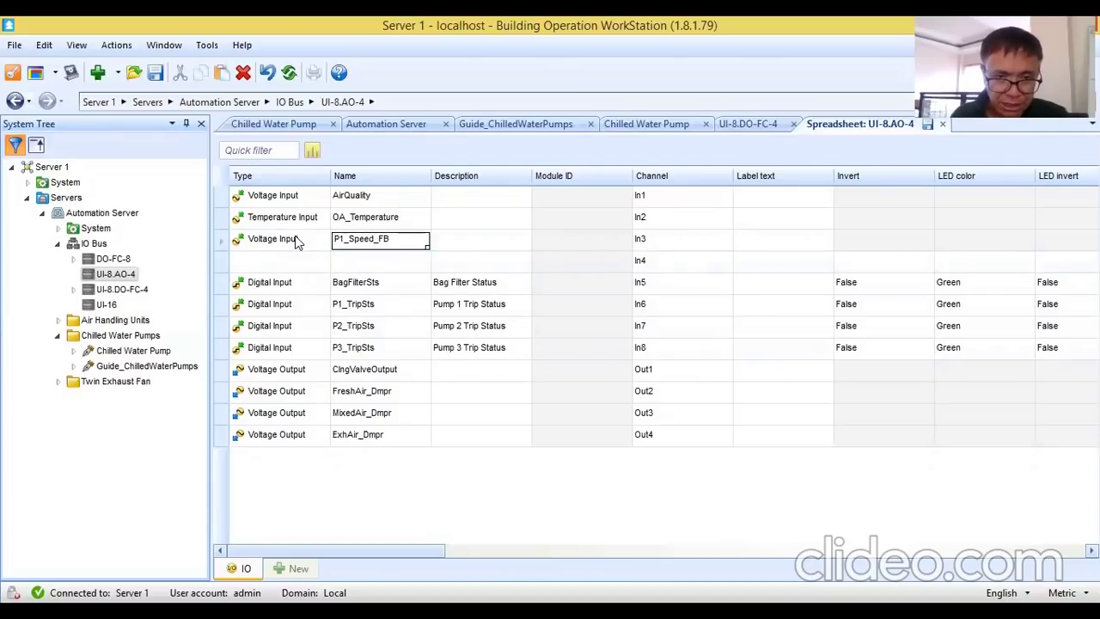
Step: Enter "P1 Speed Feedback" as the description of the channel In3 point
click(503, 233)
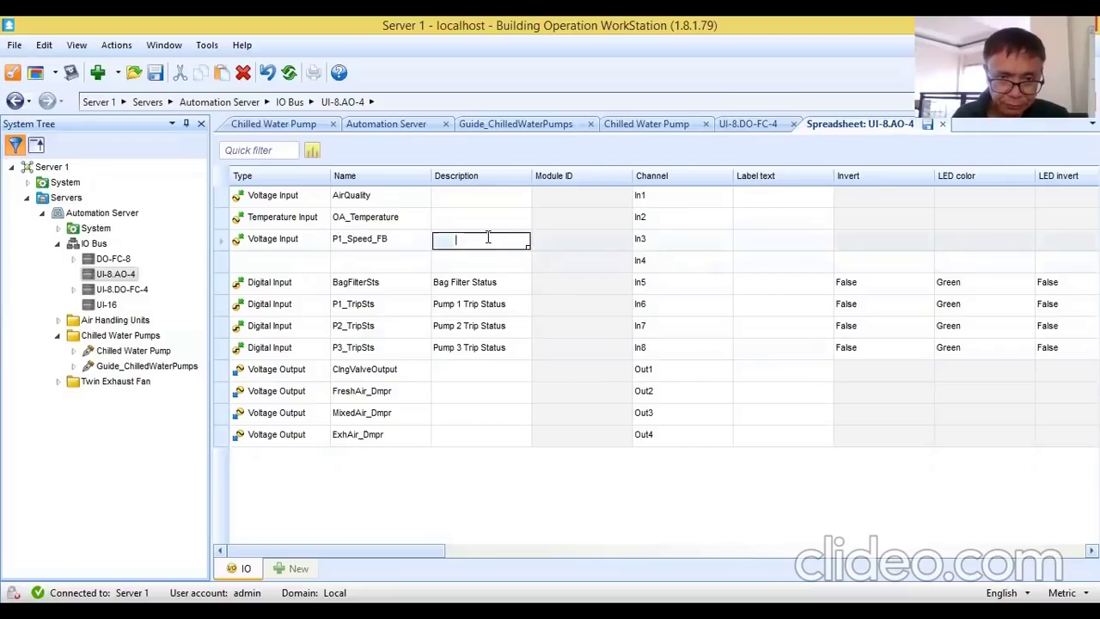
text(P1 Speed)
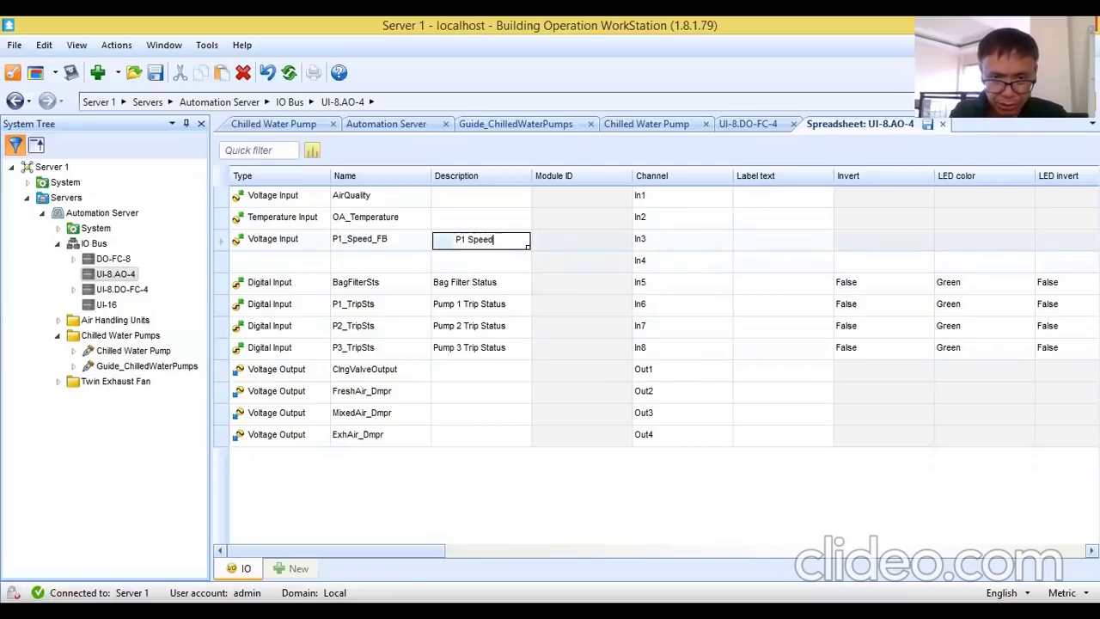
text( Feedback)
click(274, 258)
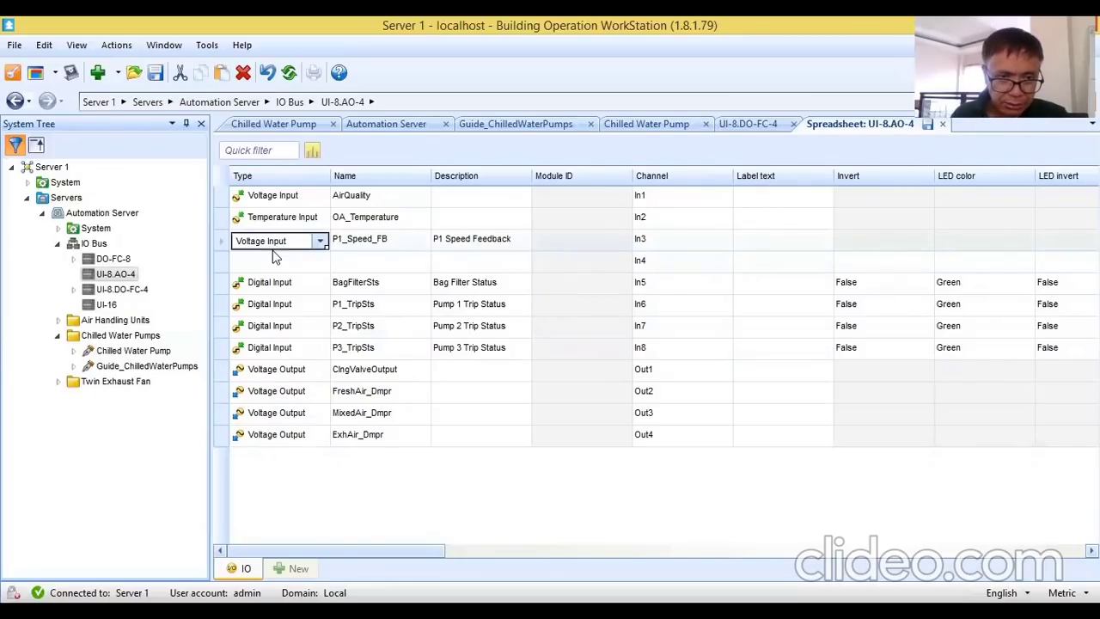
Step: Set the channel In4 point type to Voltage Input and name it P2_Speed_FB
click(323, 267)
click(321, 263)
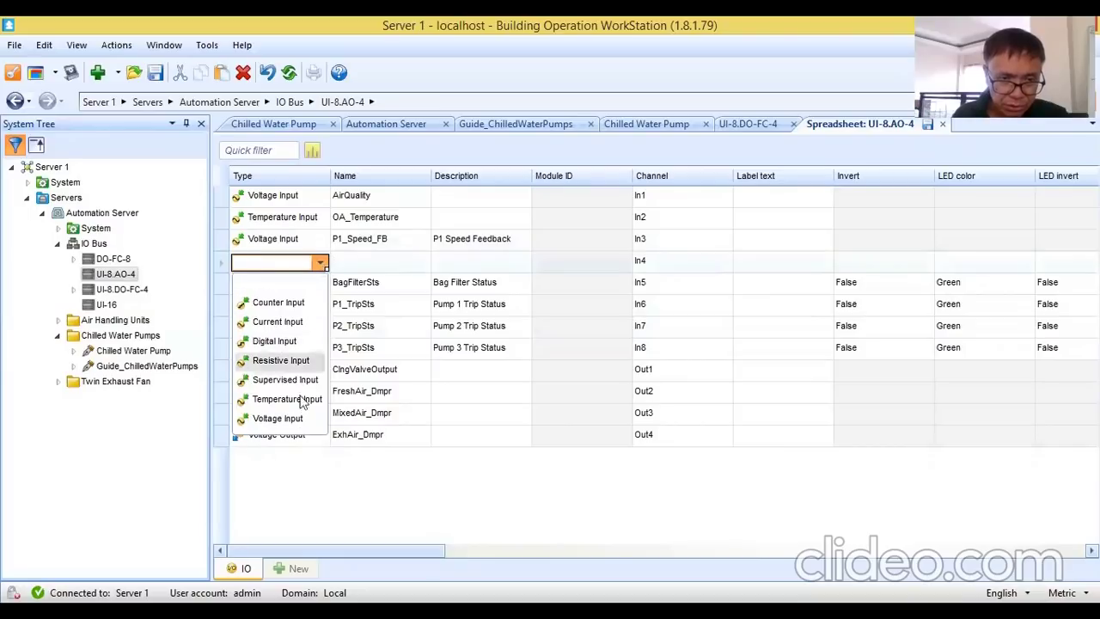
click(270, 418)
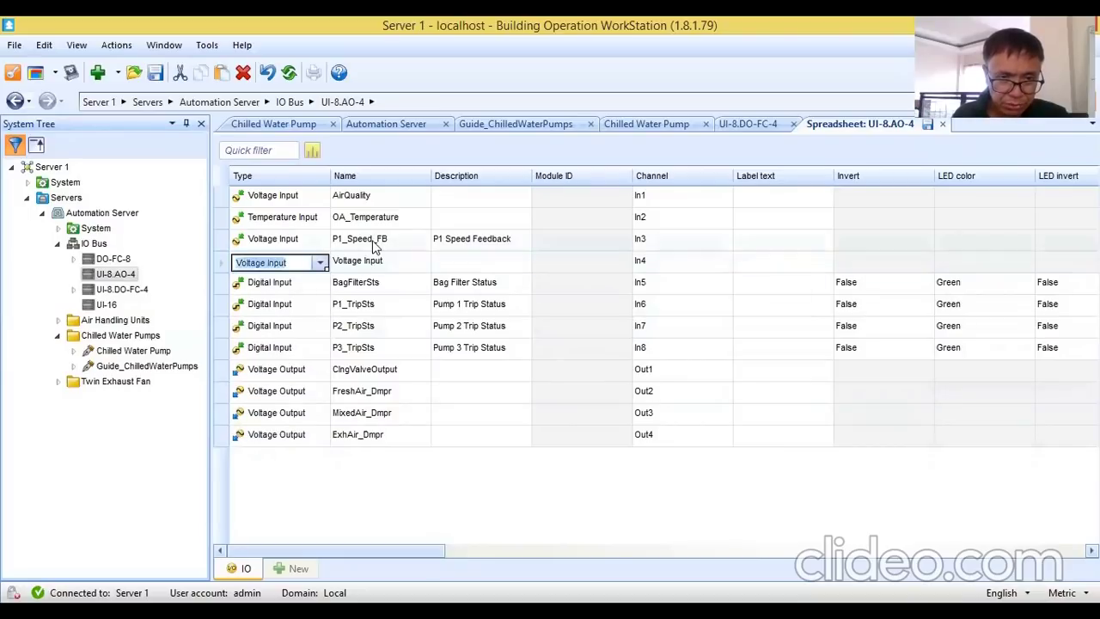
click(396, 262)
drag(396, 261, 331, 266)
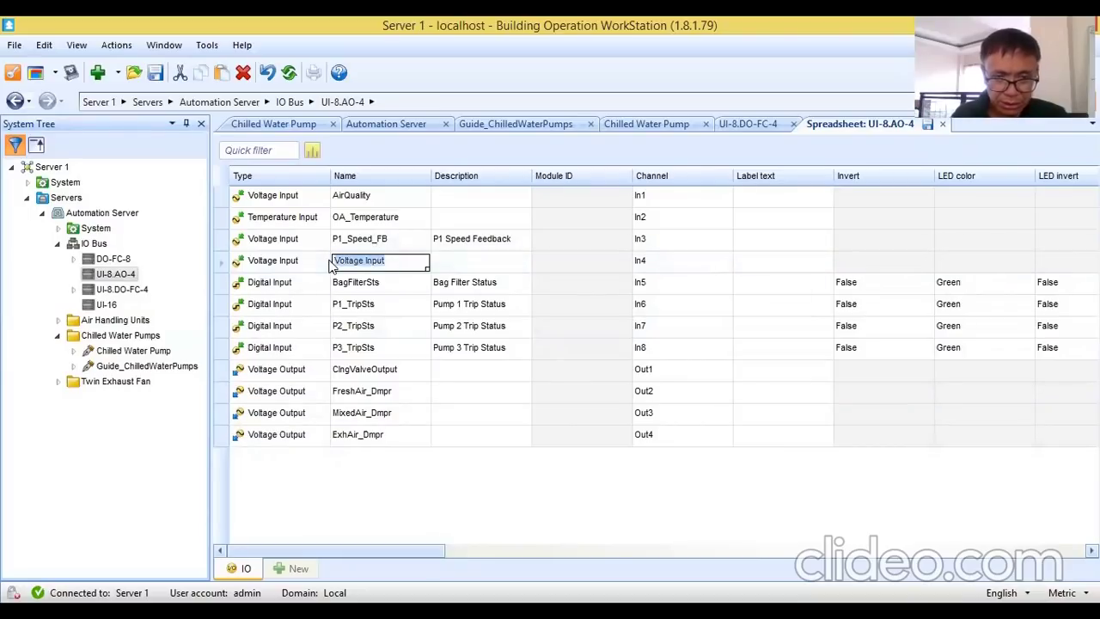
text(P)
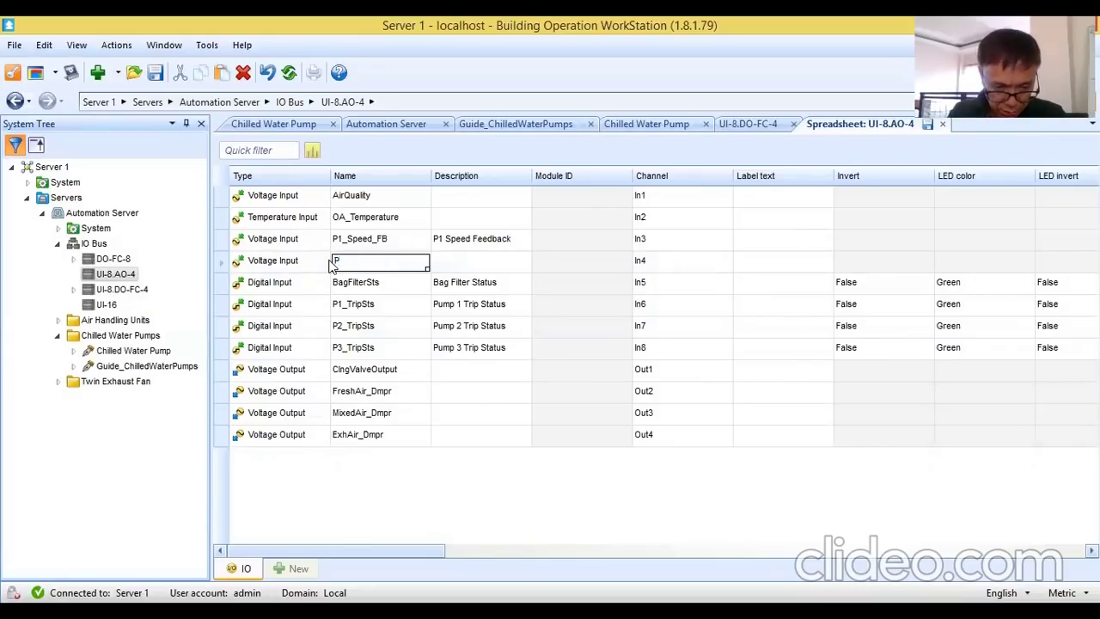
text(2_Sp)
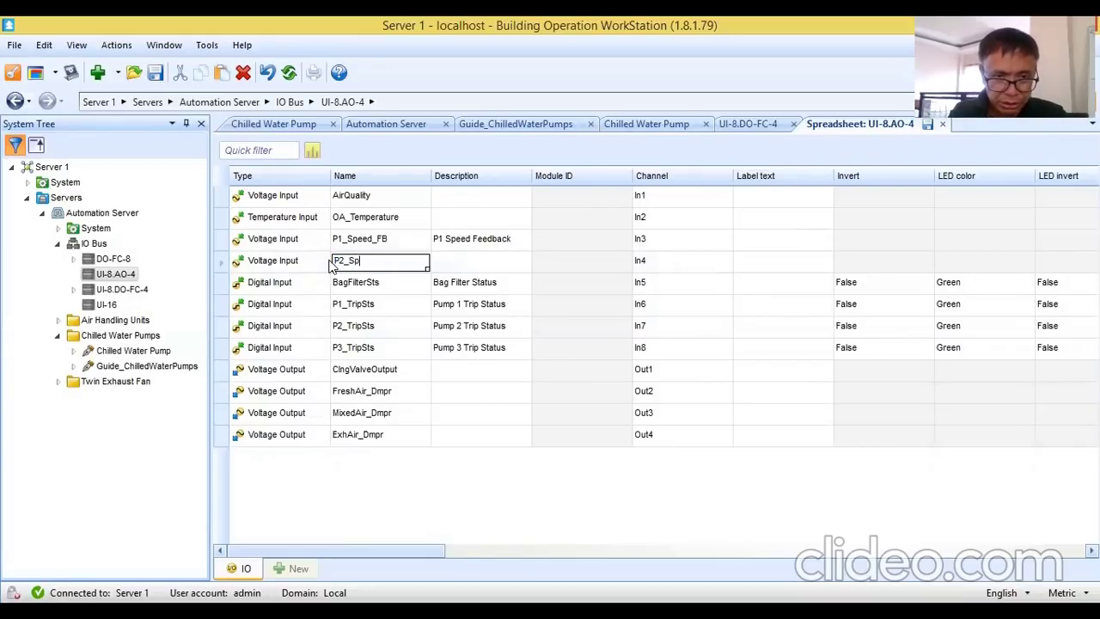
text(eed_FB)
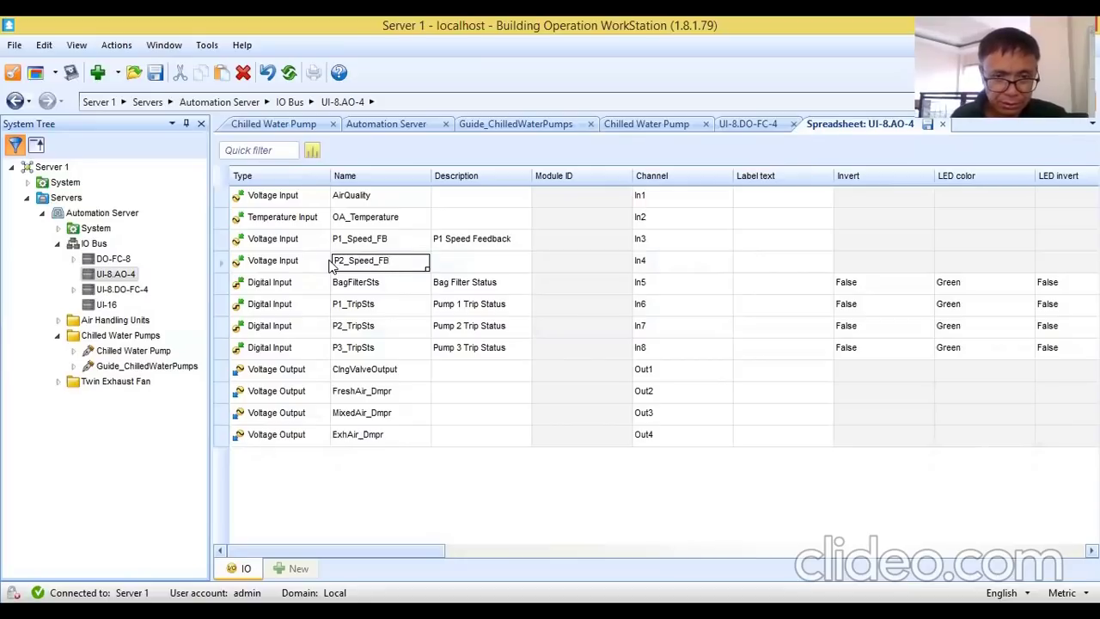
Step: Enter "P2 Speed Feedback" as the description of the channel In4 point
click(496, 261)
text(P2)
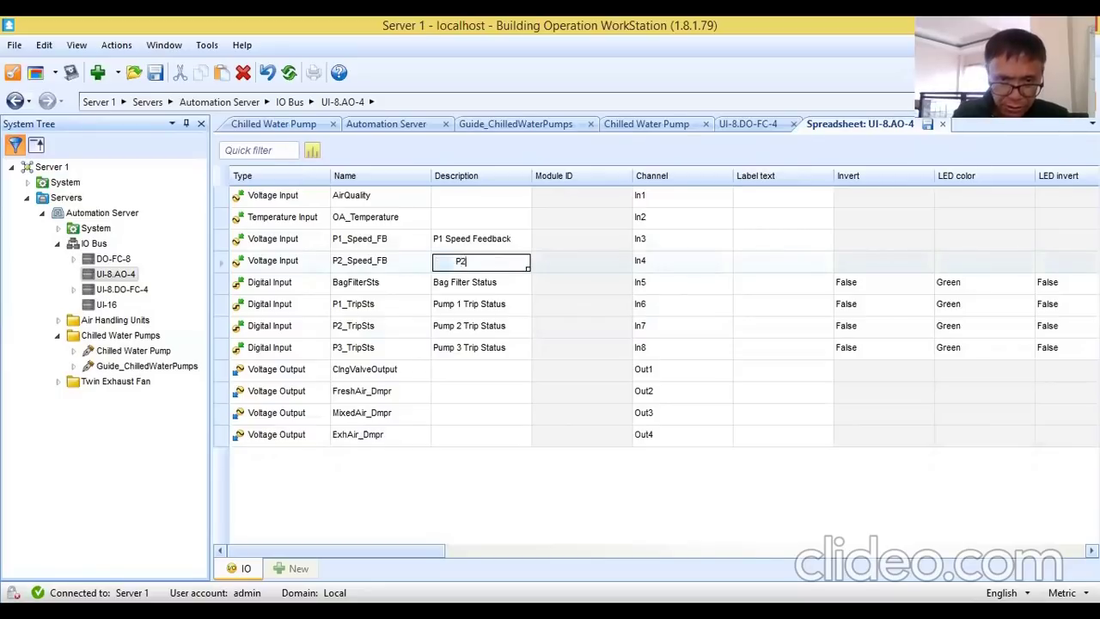
text( Speed)
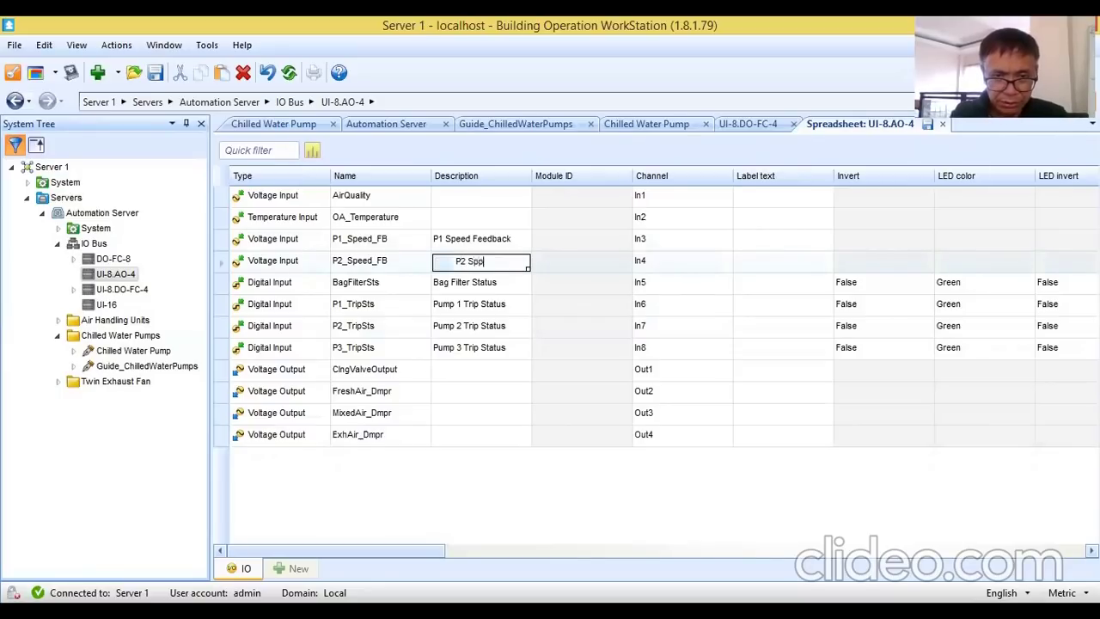
text( Feedback)
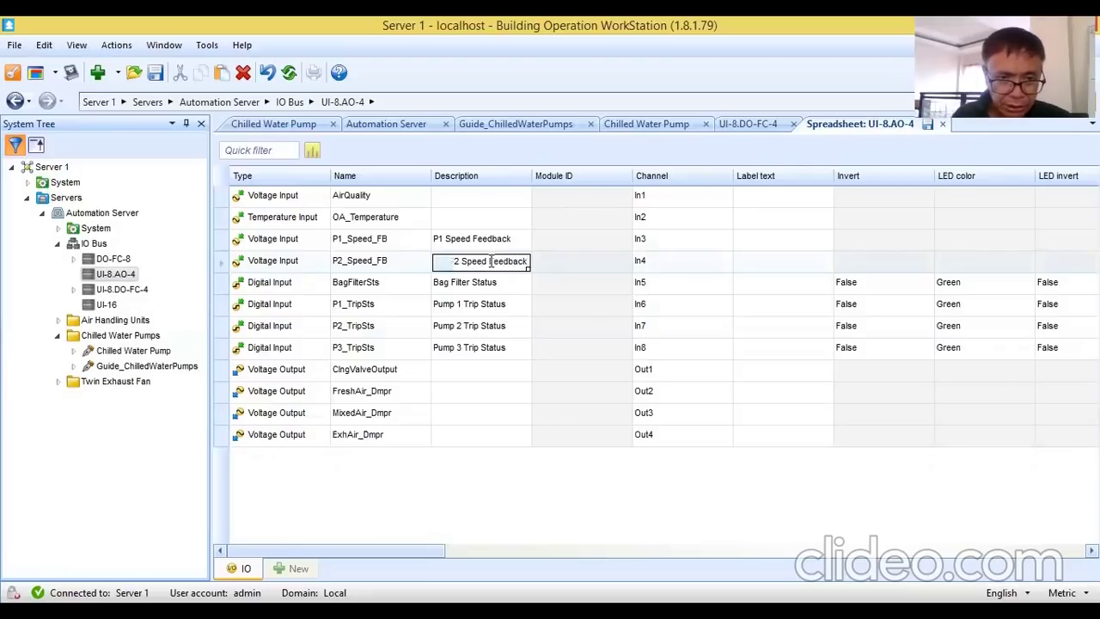
Step: Open the IO Bus overview, saving the changes to P1_Speed_FB and P2_Speed_FB
click(490, 416)
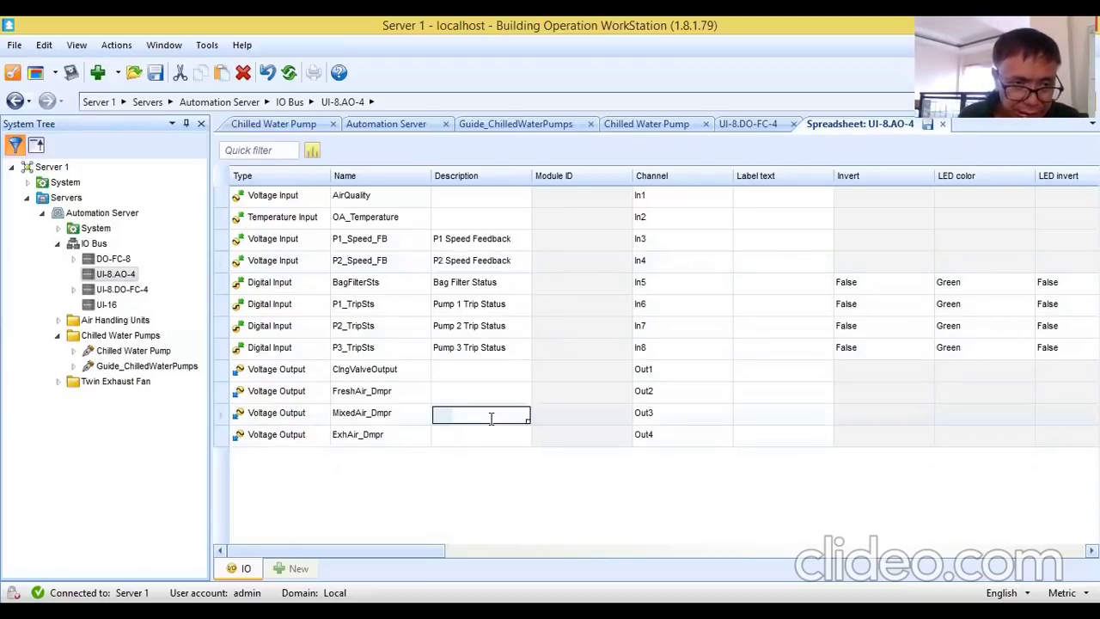
click(86, 244)
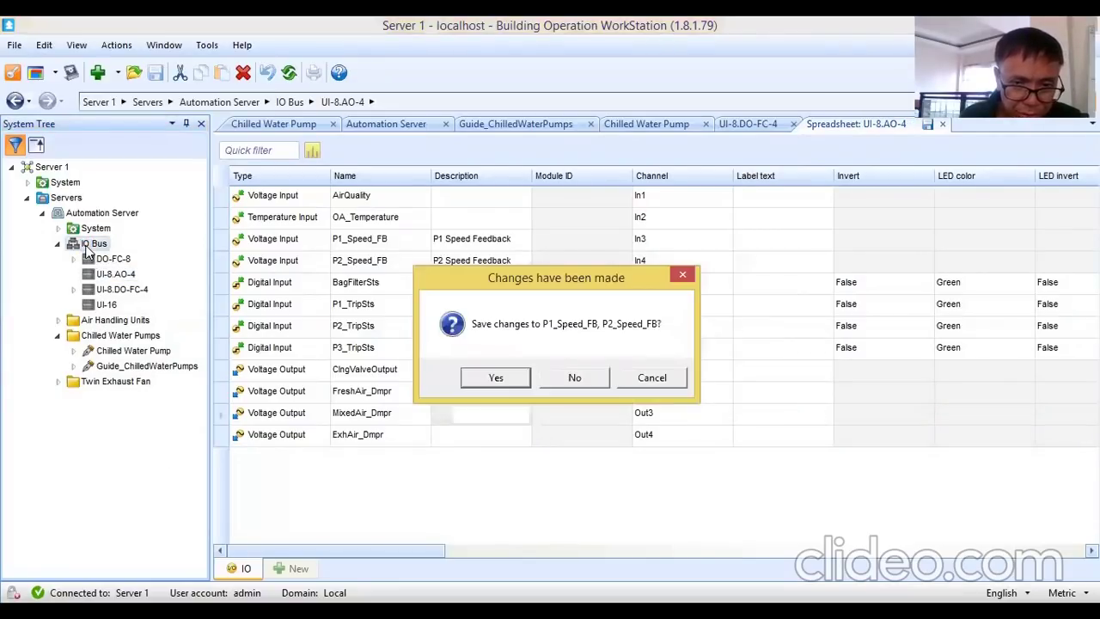
click(496, 378)
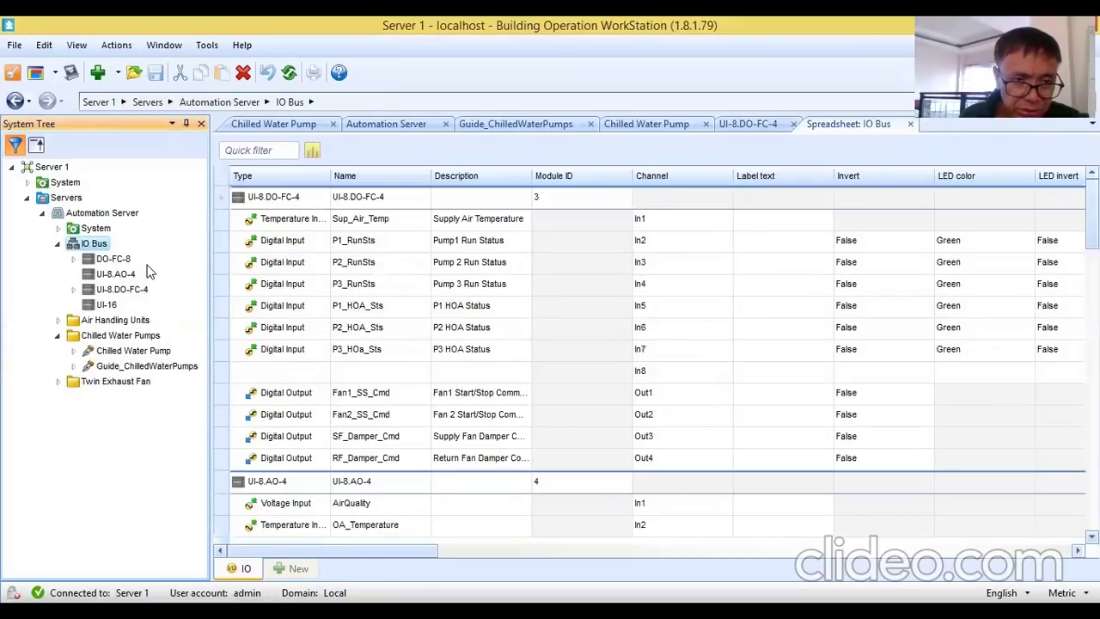
Step: Create an AO-8 module with module ID 7 on the IO Bus and open its channel list
right_click(103, 248)
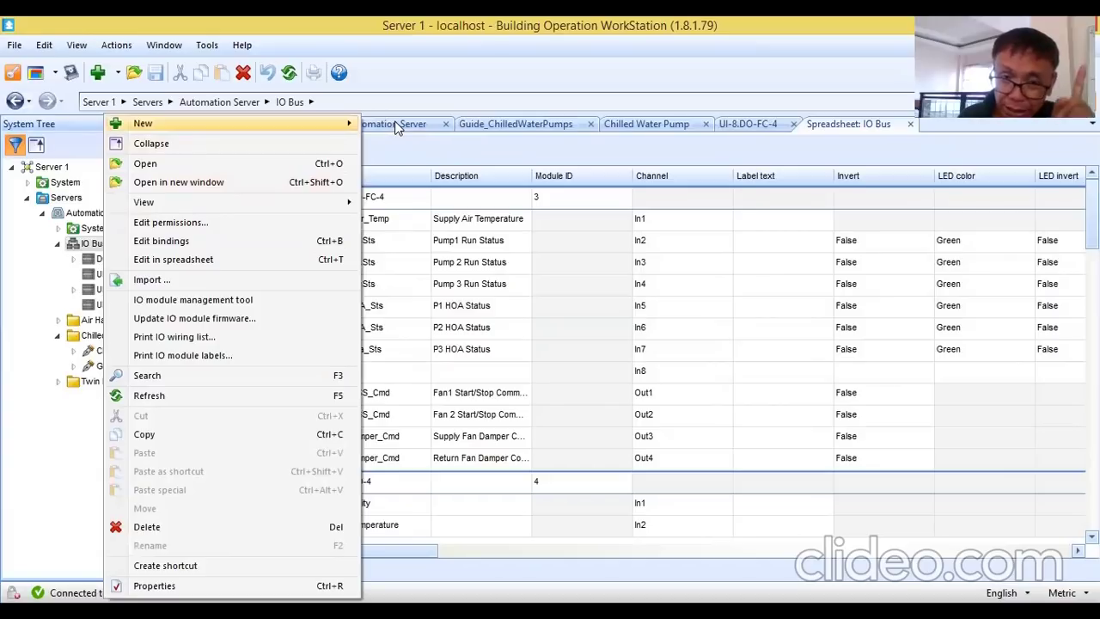
click(396, 126)
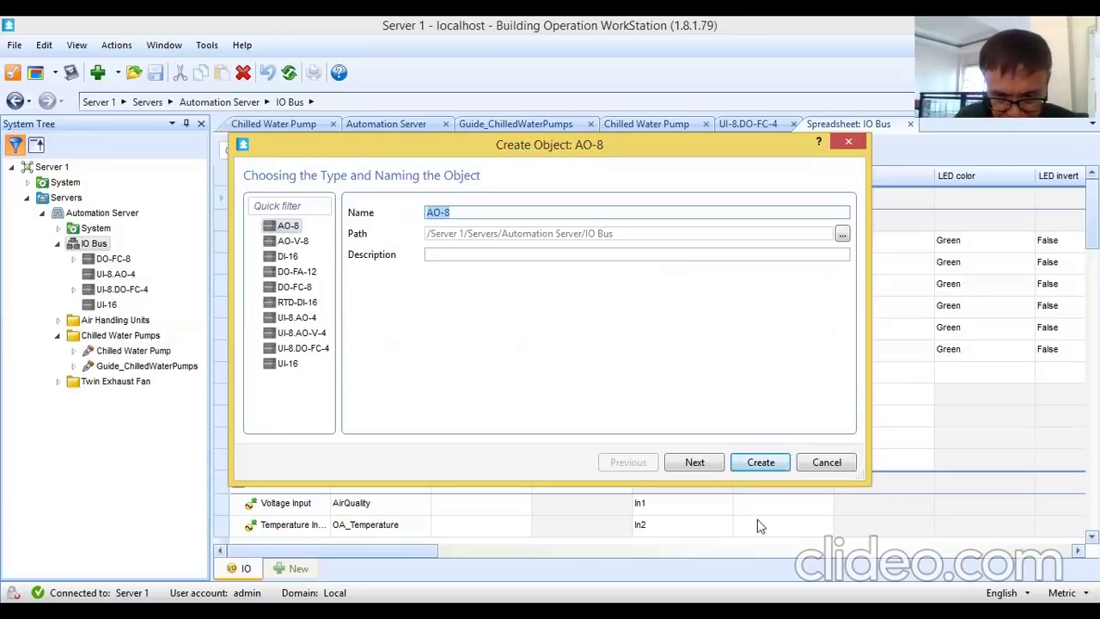
click(698, 462)
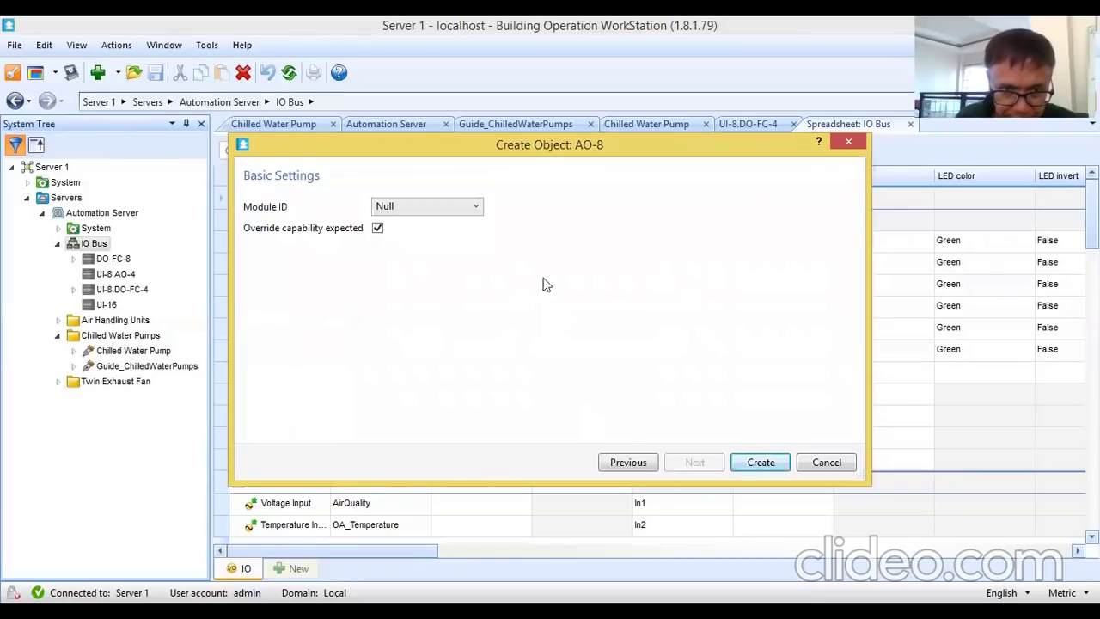
click(477, 210)
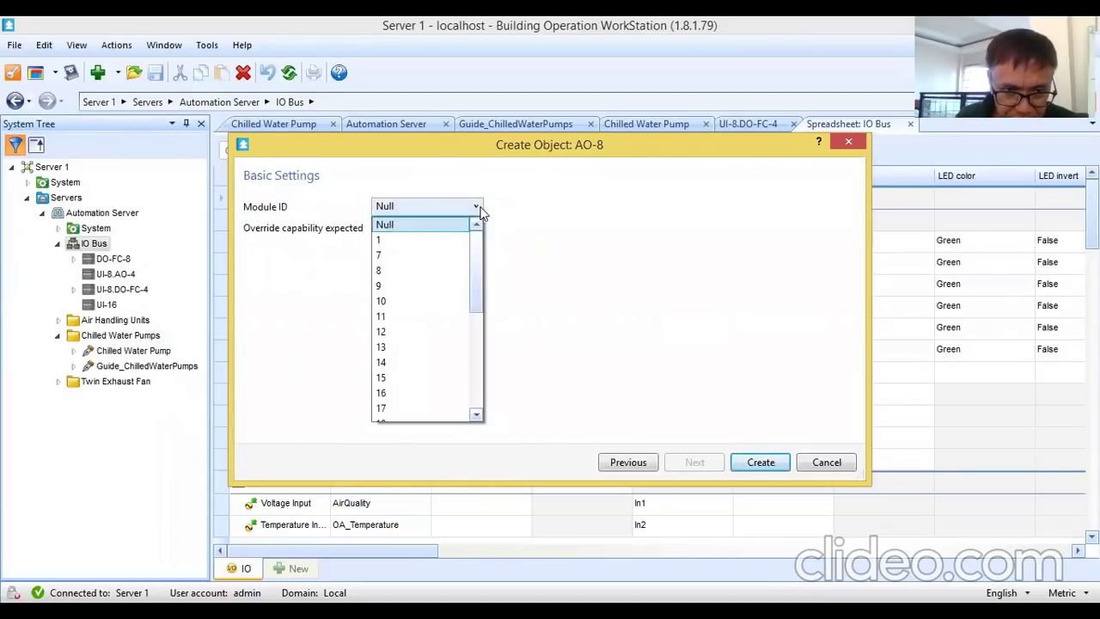
click(385, 258)
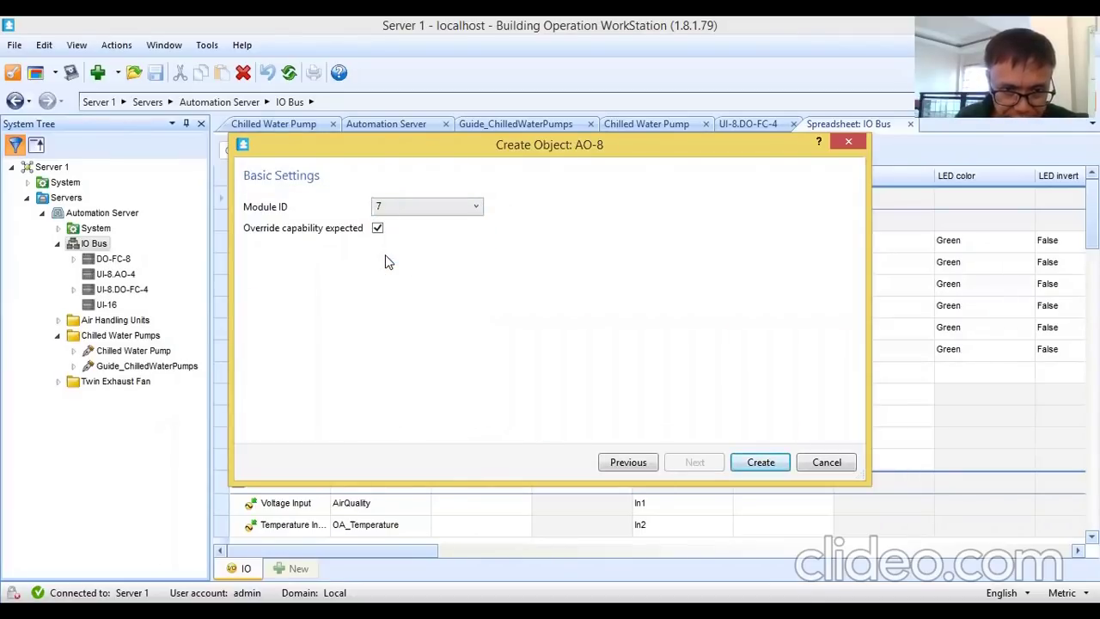
click(759, 464)
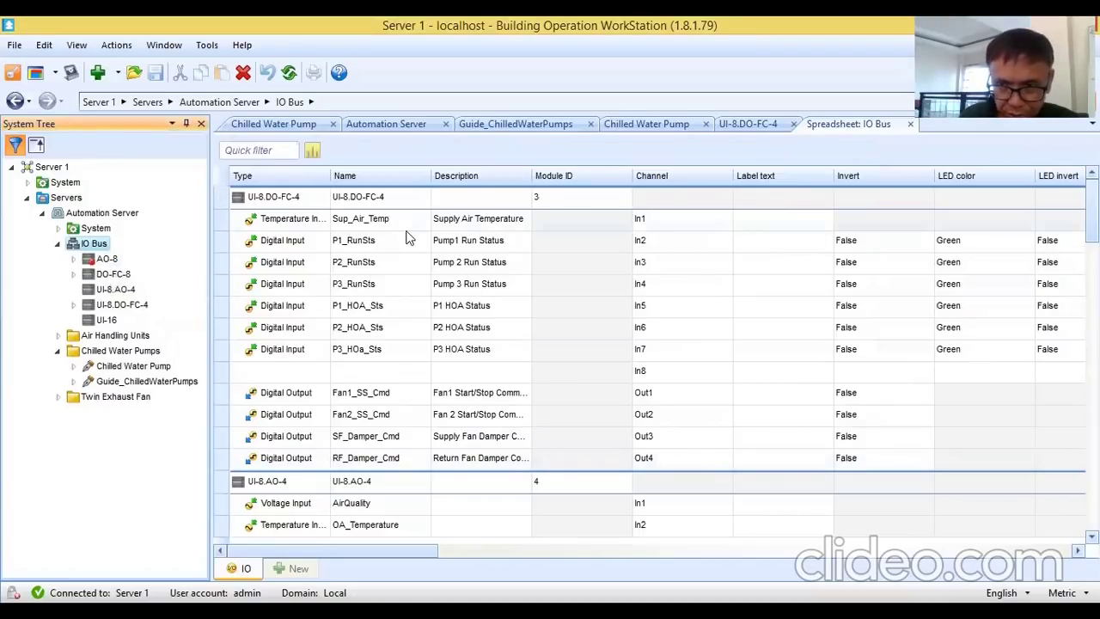
click(116, 260)
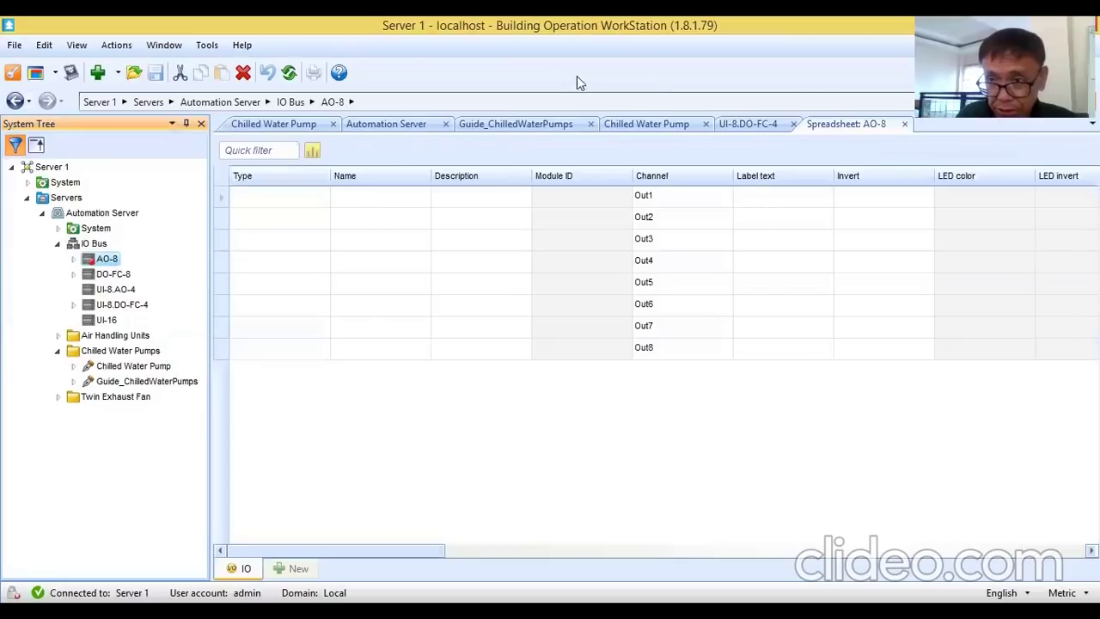
Step: Set the channel Out1 point type of the AO-8 module to Voltage Output
click(293, 203)
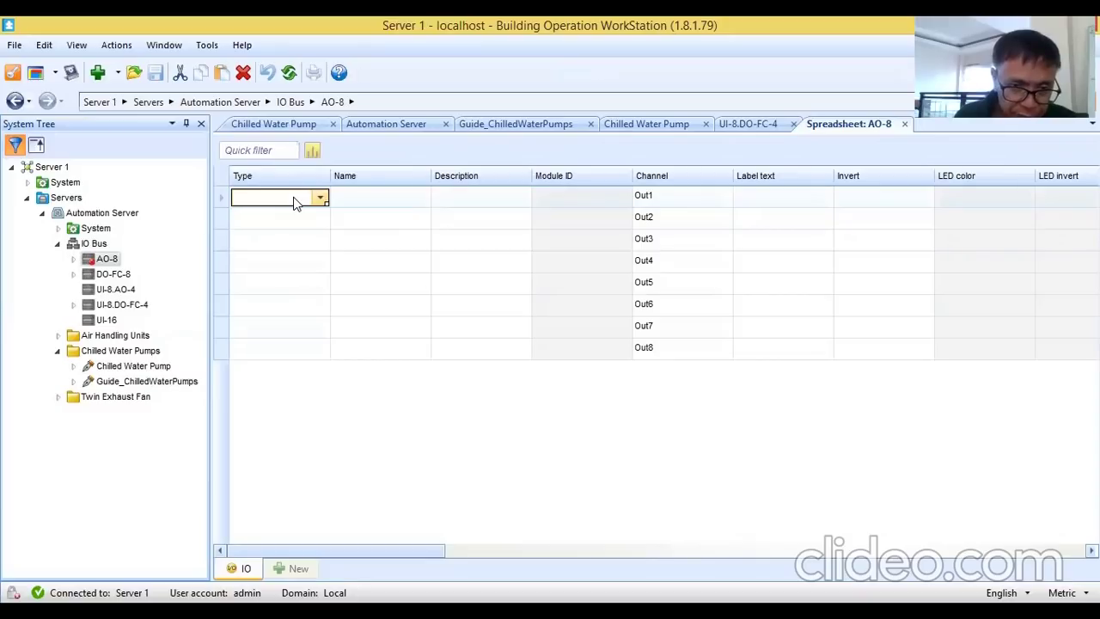
click(321, 199)
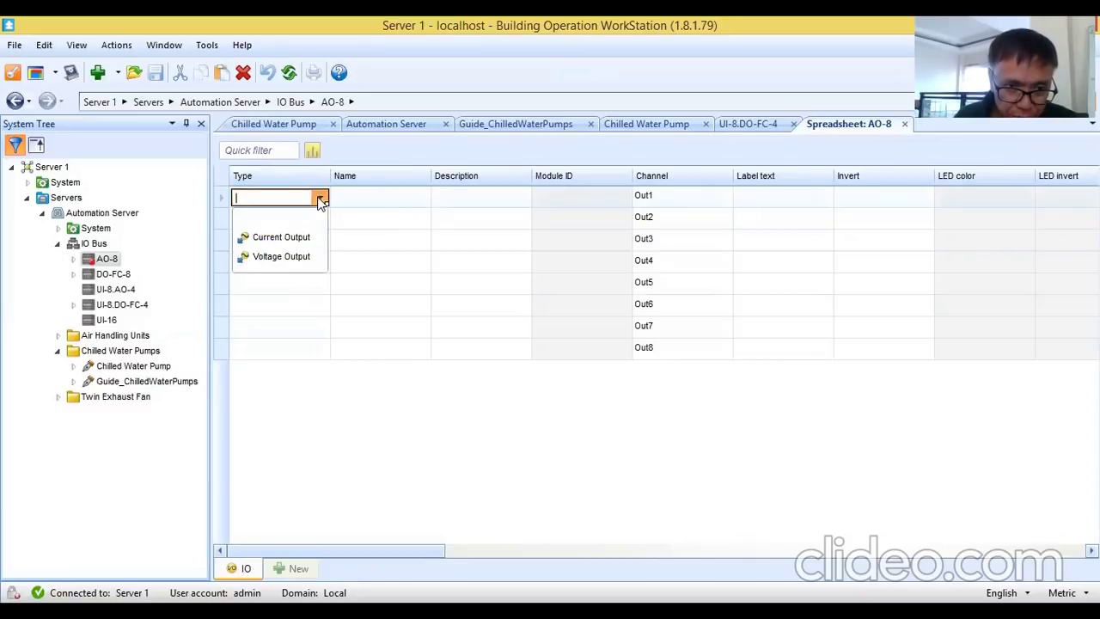
click(288, 258)
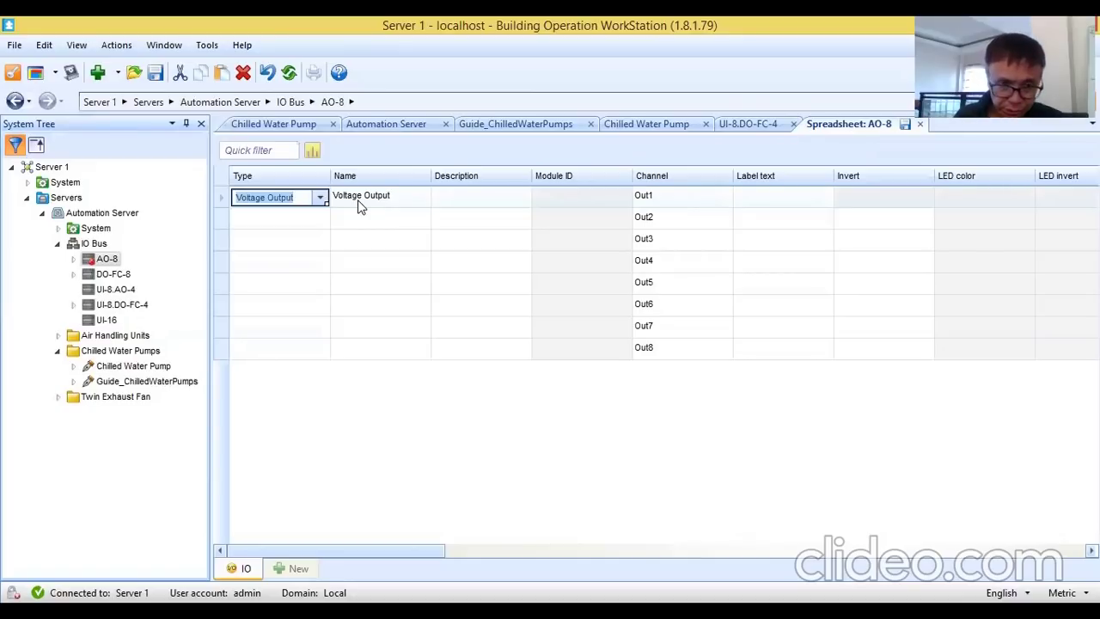
Step: Name the channel Out1 voltage output point P1_SpeedRef
click(369, 197)
drag(404, 200, 327, 199)
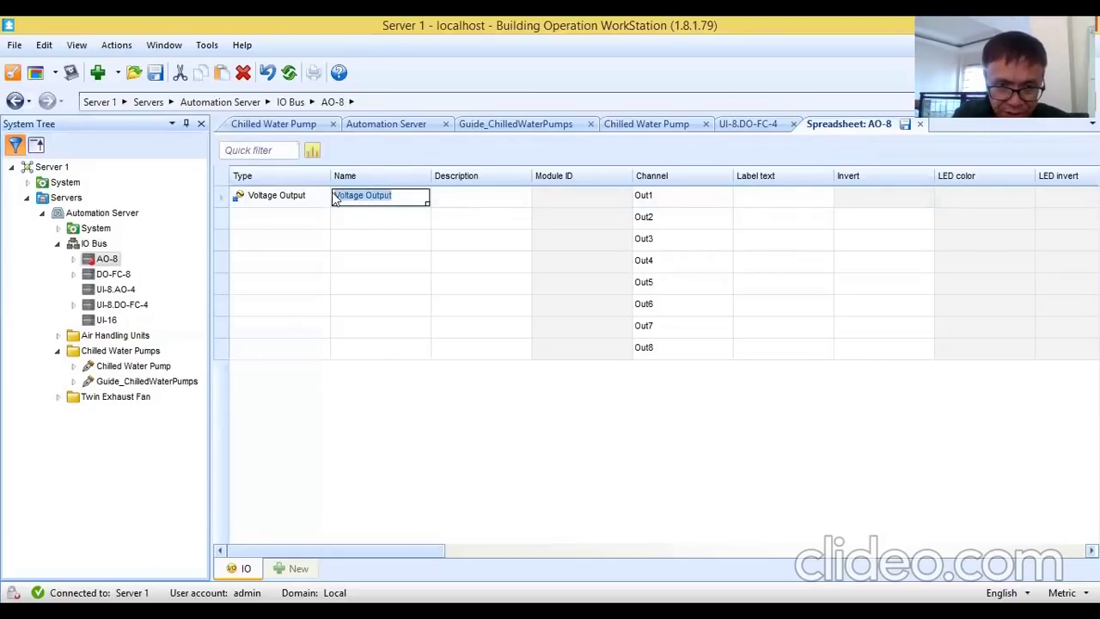
text(P1)
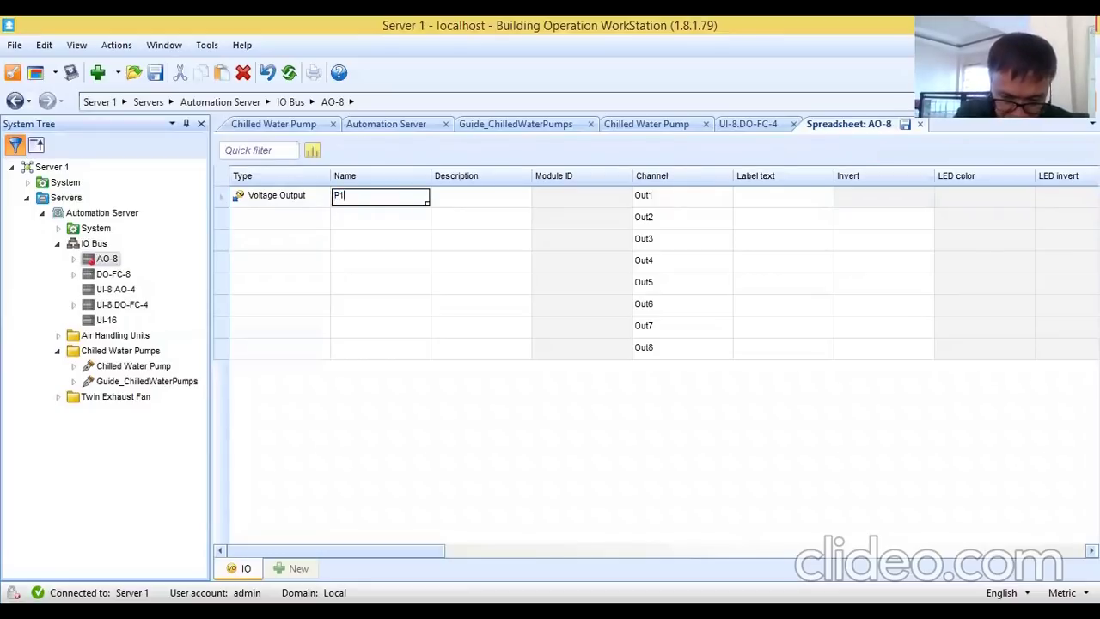
text(_)
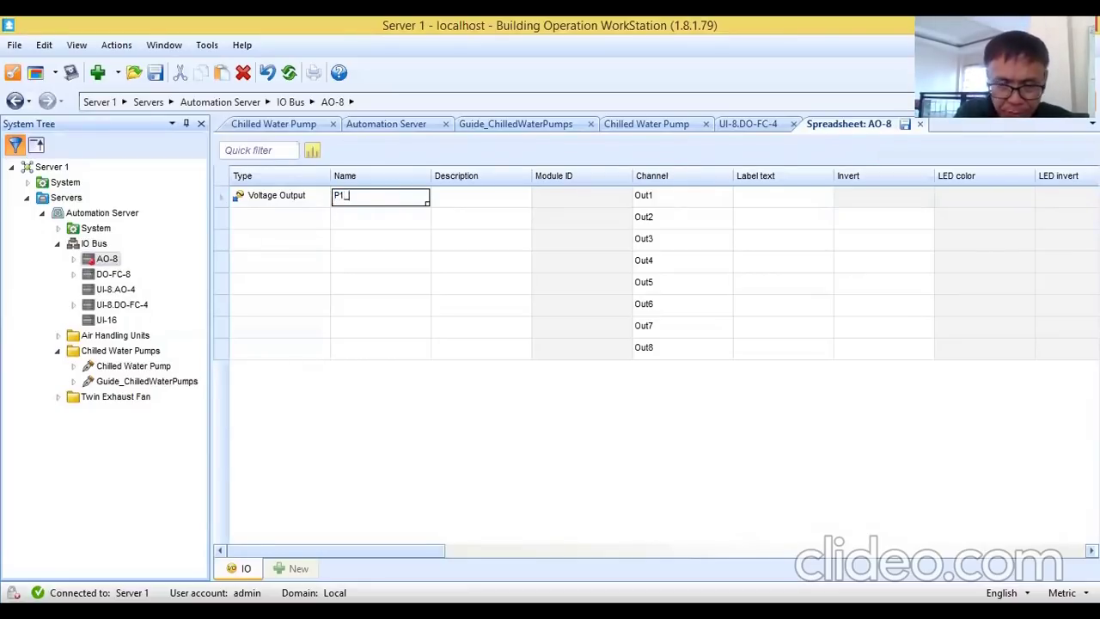
text(S)
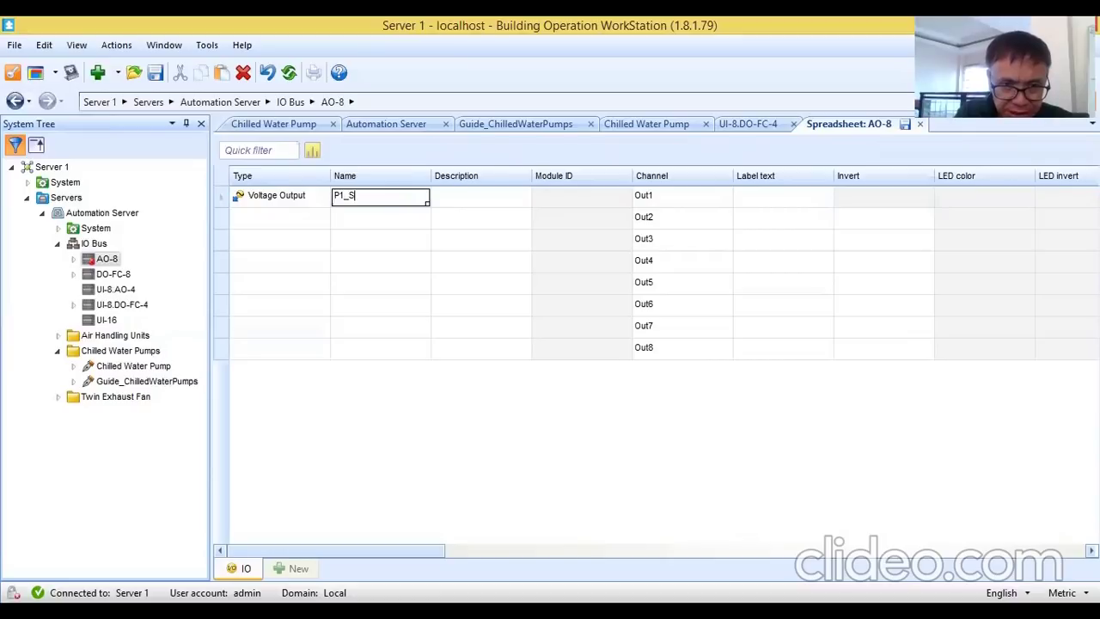
text(peedRe)
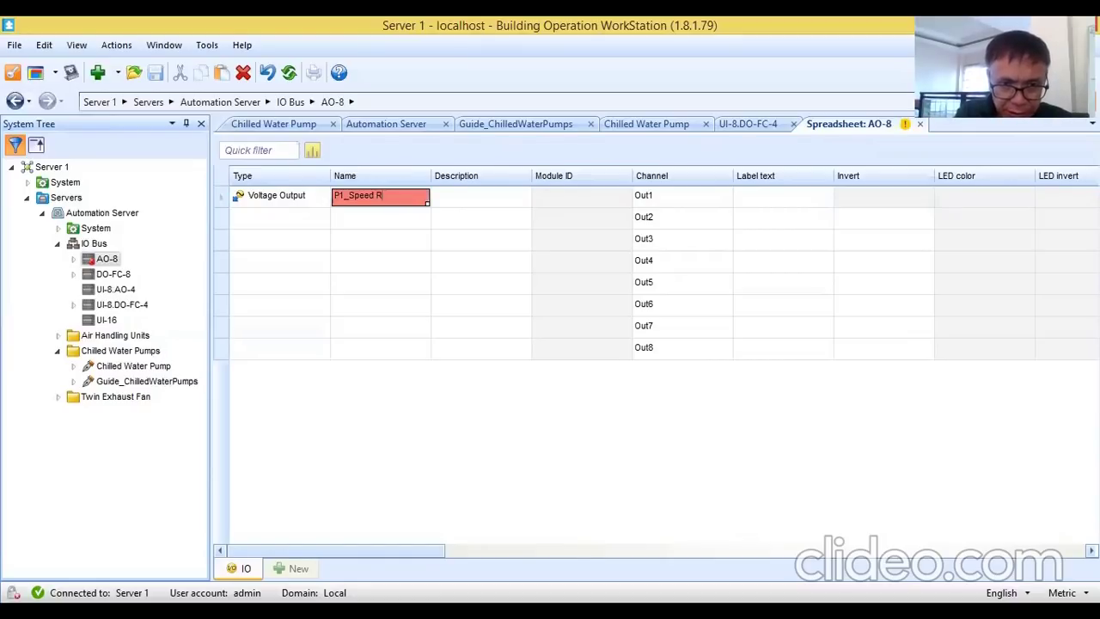
text(fer)
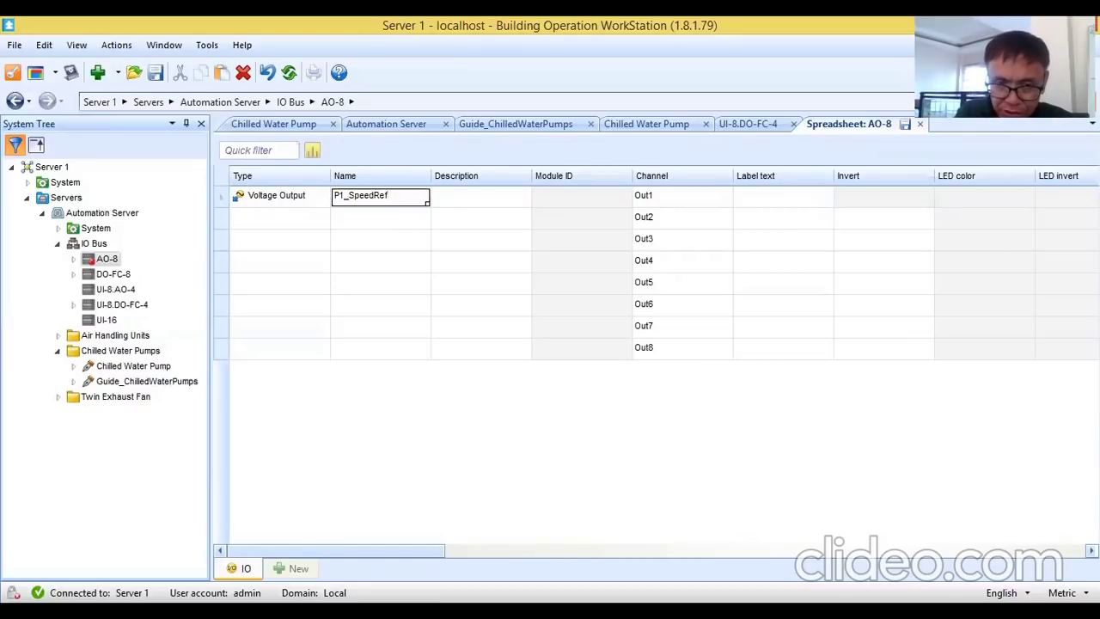
key(BackSpace)
key(BackSpace)
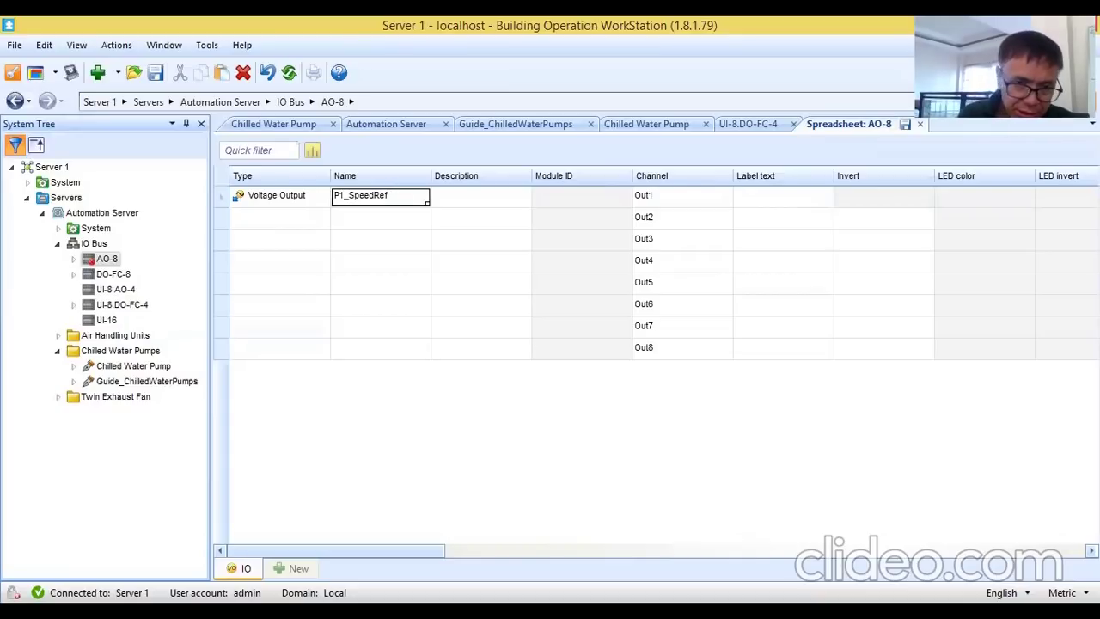
Step: Enter "P1 Speed Reference" as the description of the channel Out1 point
click(473, 195)
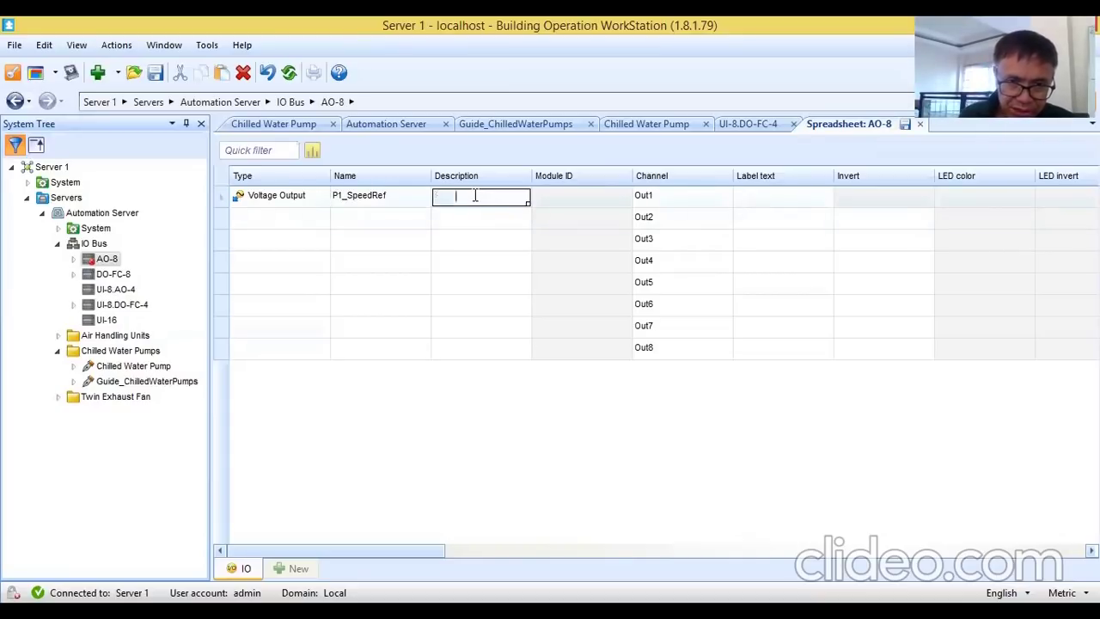
text(P1)
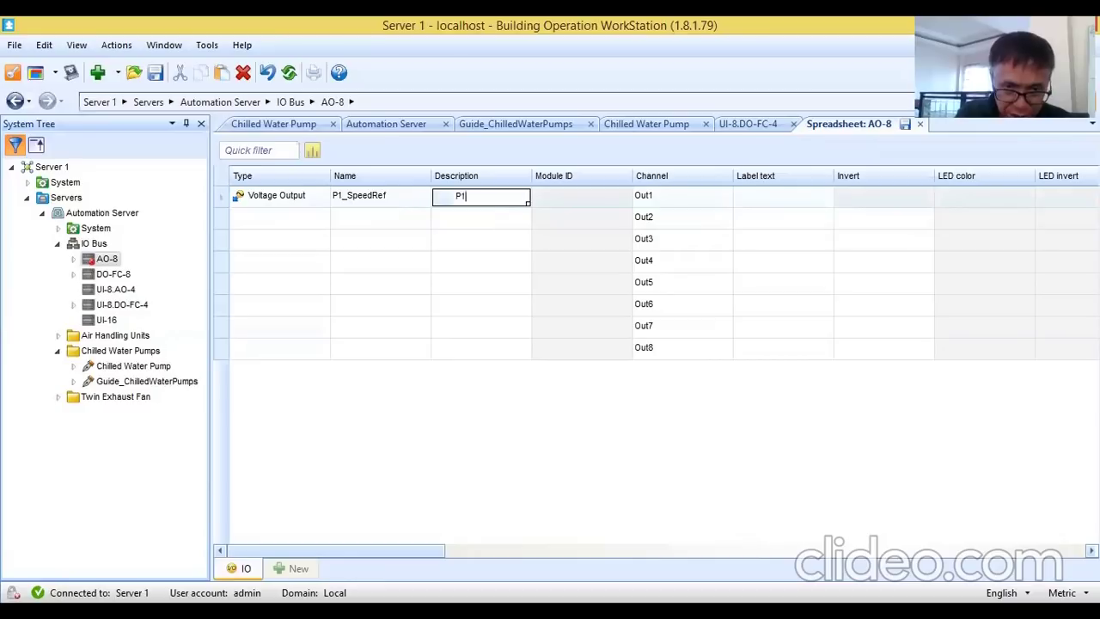
text( Speed R)
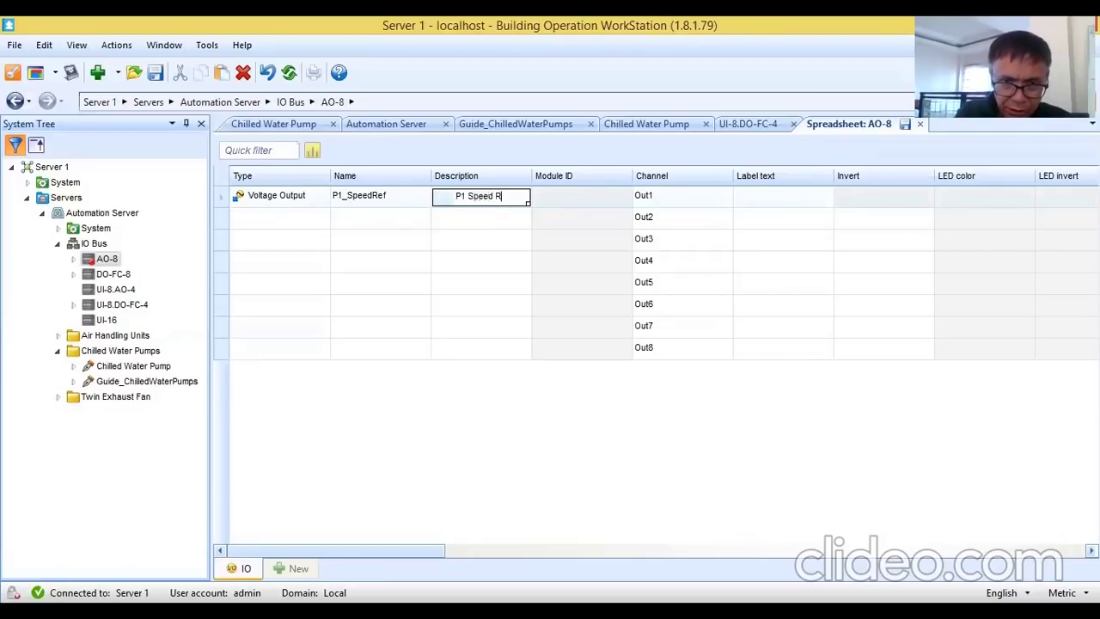
text(eference)
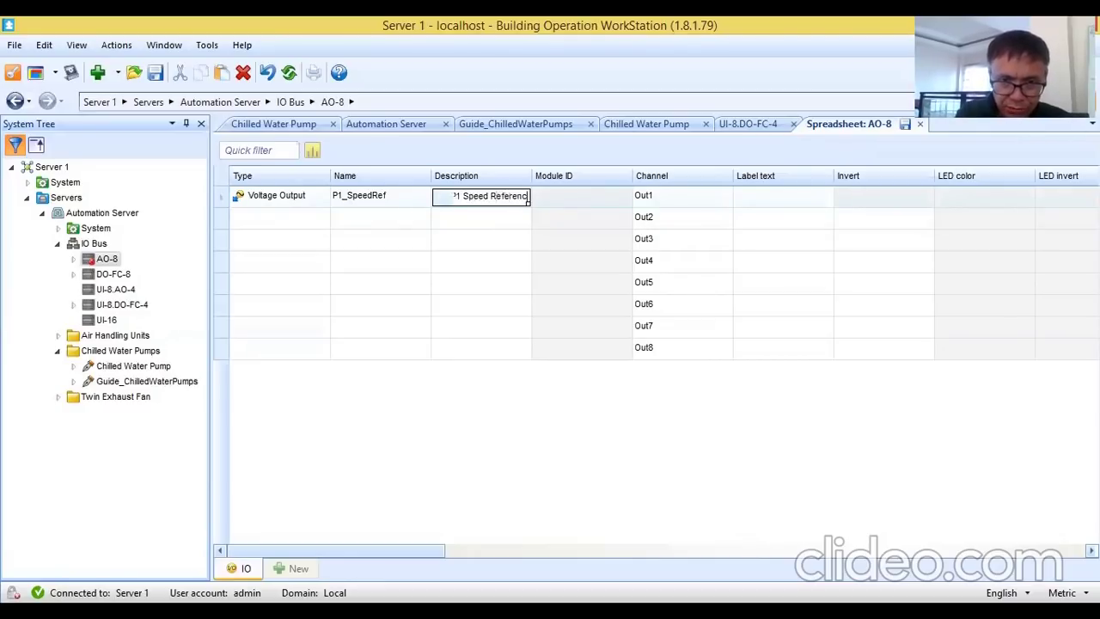
Step: Set the channel Out2 point type of the AO-8 module to Voltage Output
click(289, 221)
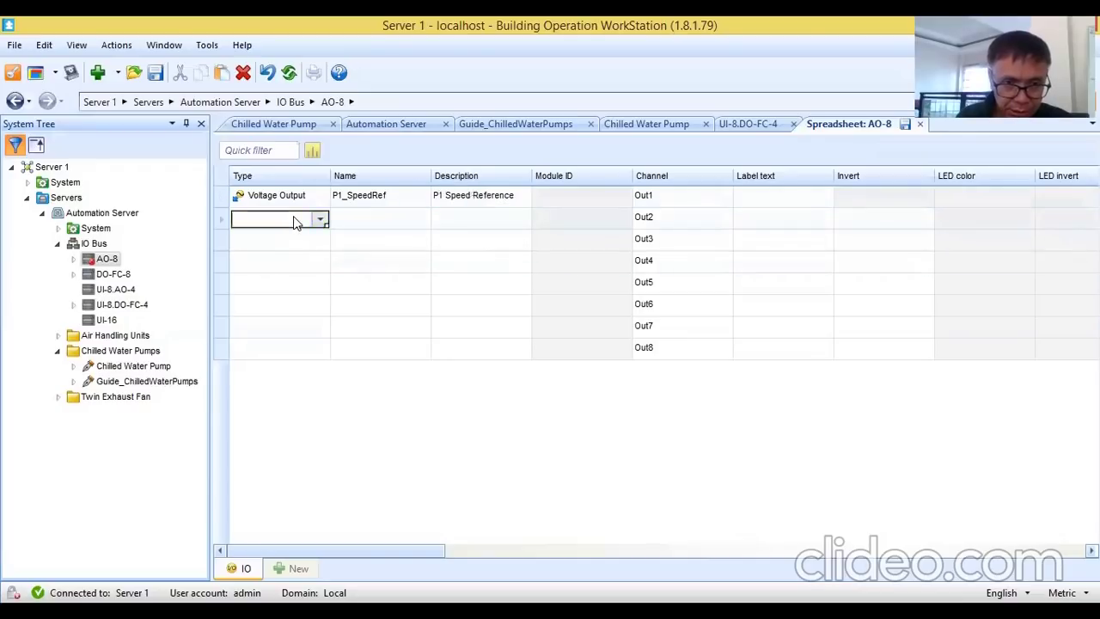
click(319, 220)
click(292, 278)
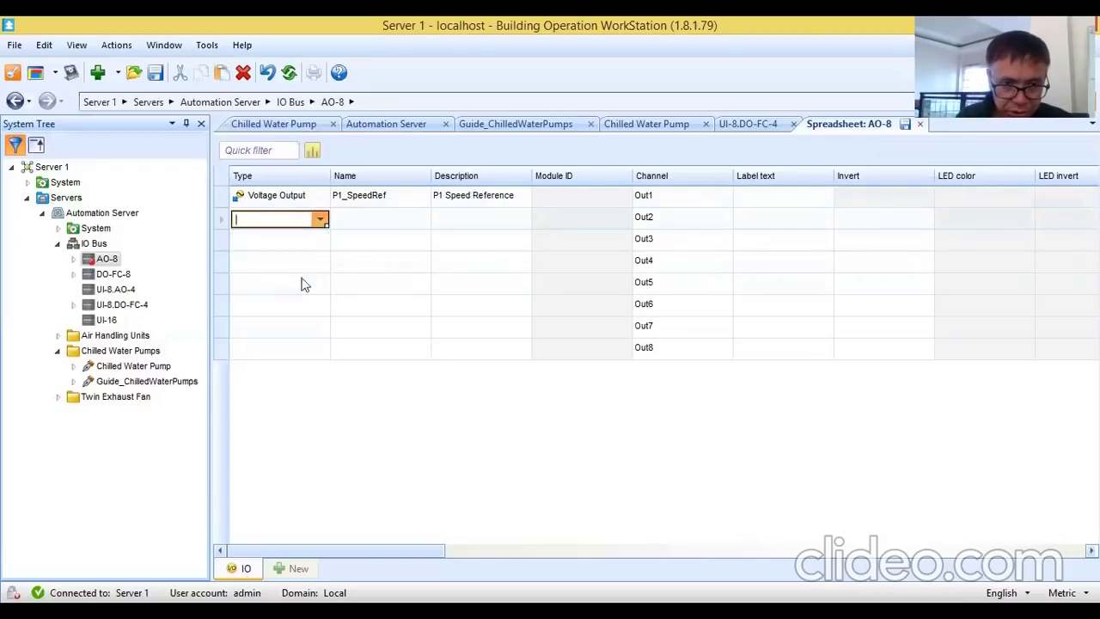
Step: Name the channel Out2 voltage output point P2_SpeedRef
click(391, 216)
drag(393, 216, 329, 223)
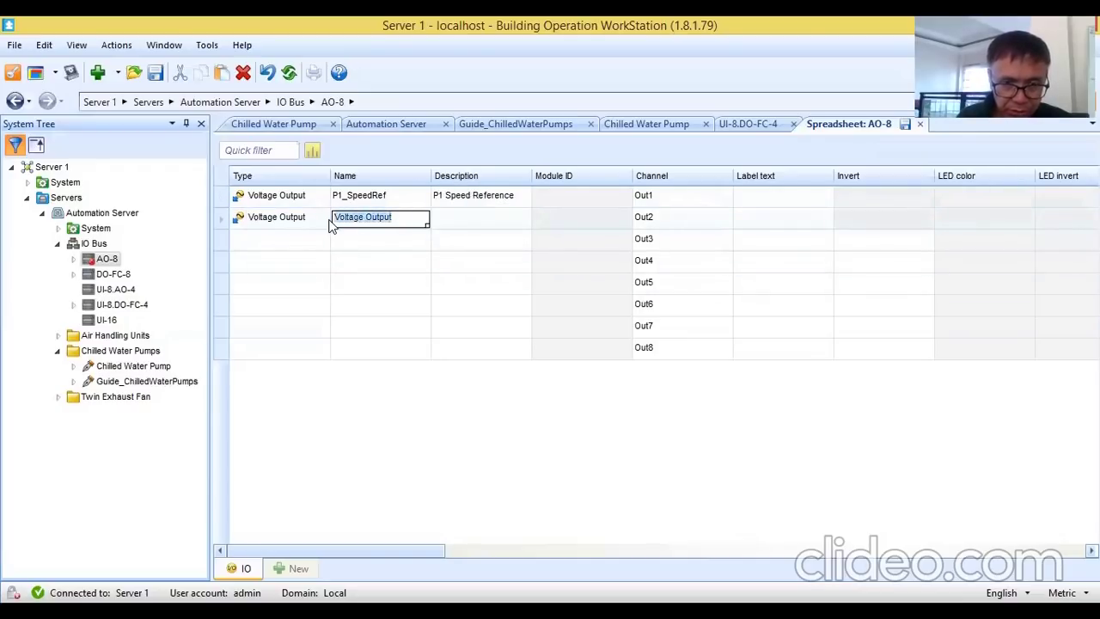
text(P)
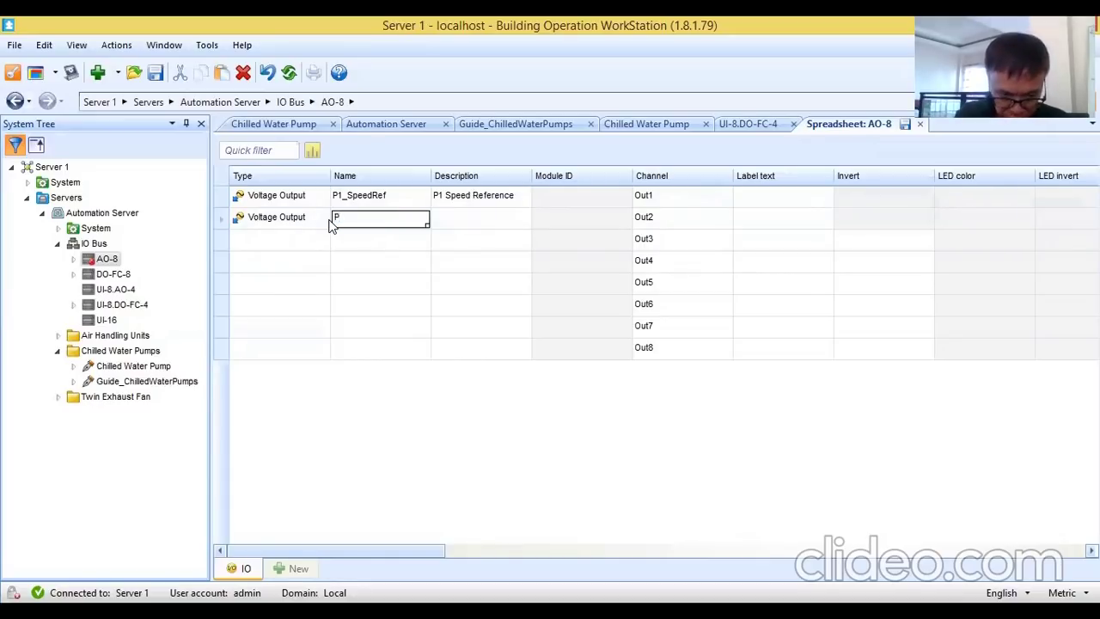
text(1_)
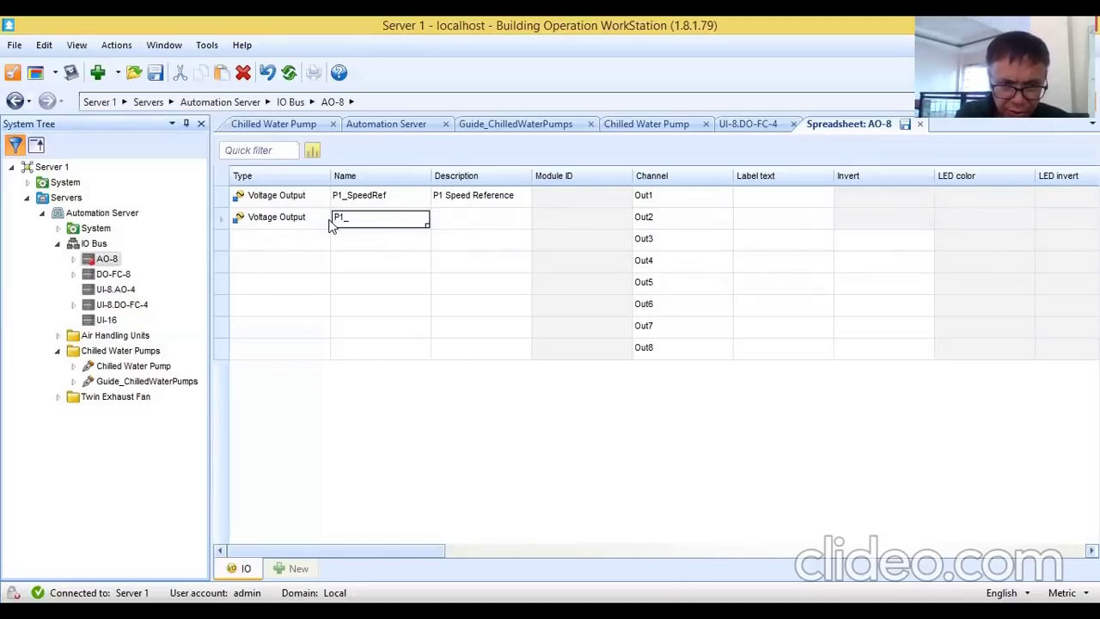
text(Spee)
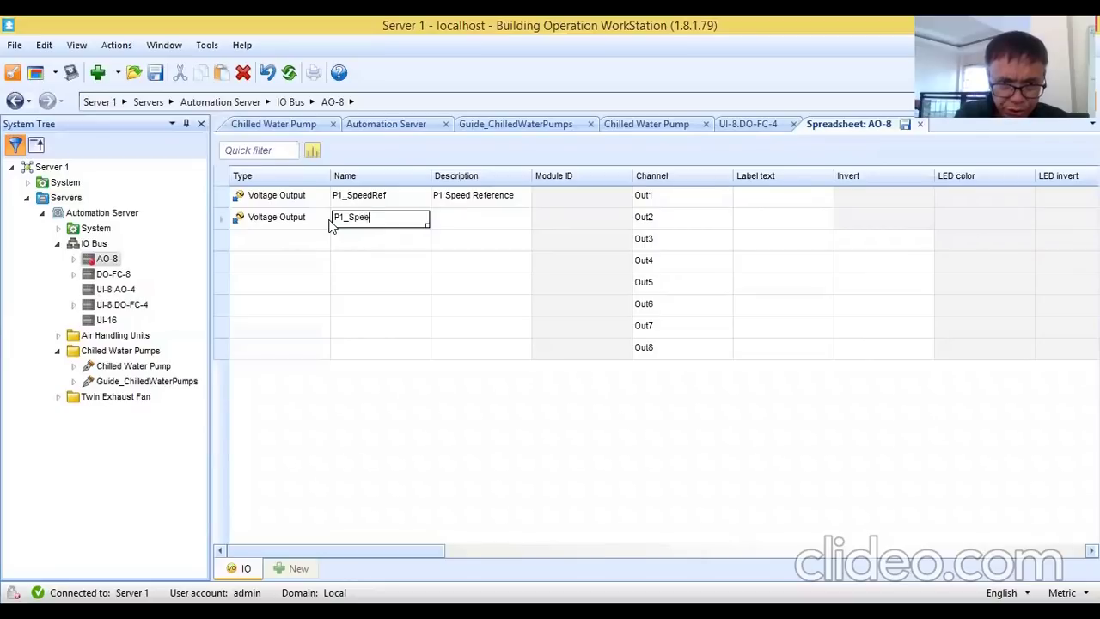
text(dR)
key(BackSpace)
key(BackSpace)
key(BackSpace)
key(BackSpace)
key(BackSpace)
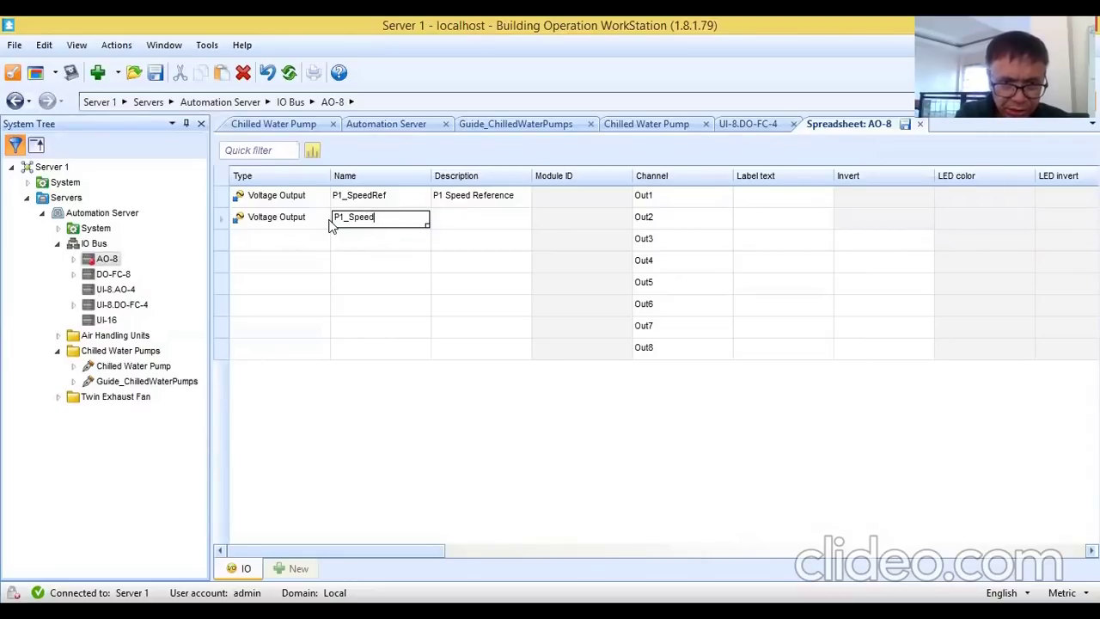
key(BackSpace)
key(BackSpace)
key(BackSpace)
text(2_S)
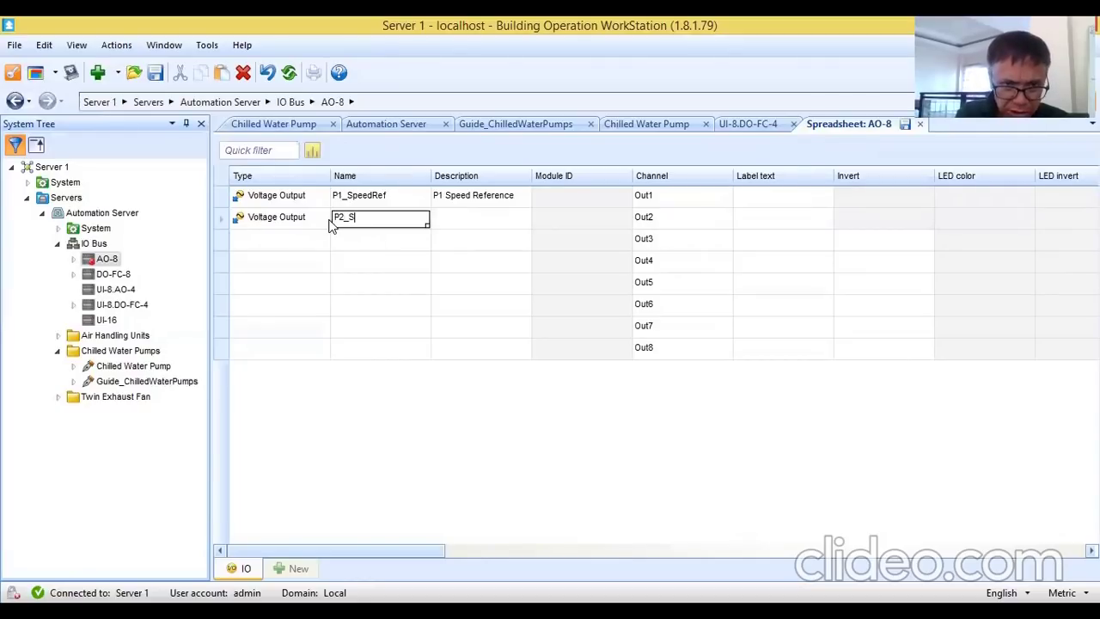
text(peed)
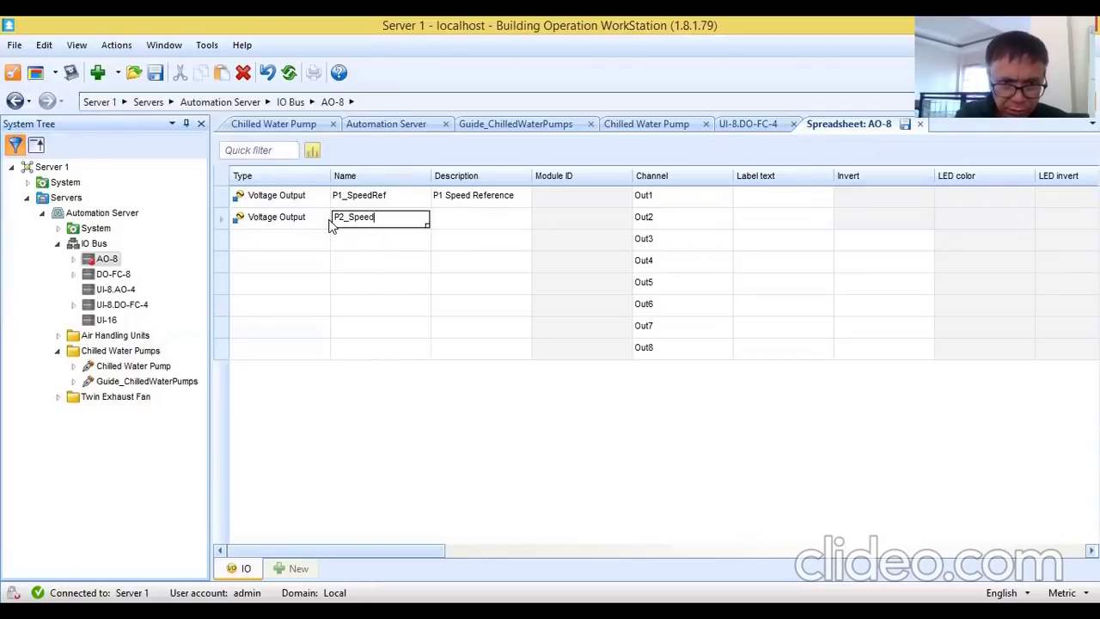
text(Ref)
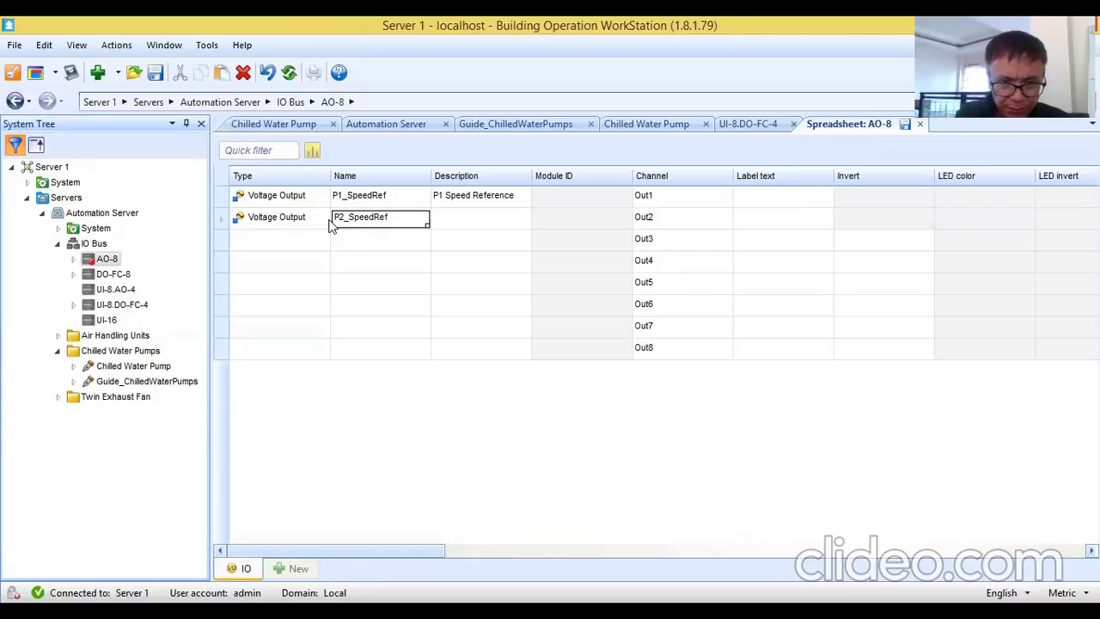
Step: Enter "P2 Speed Reference" as the description of the channel Out2 point
key(Tab)
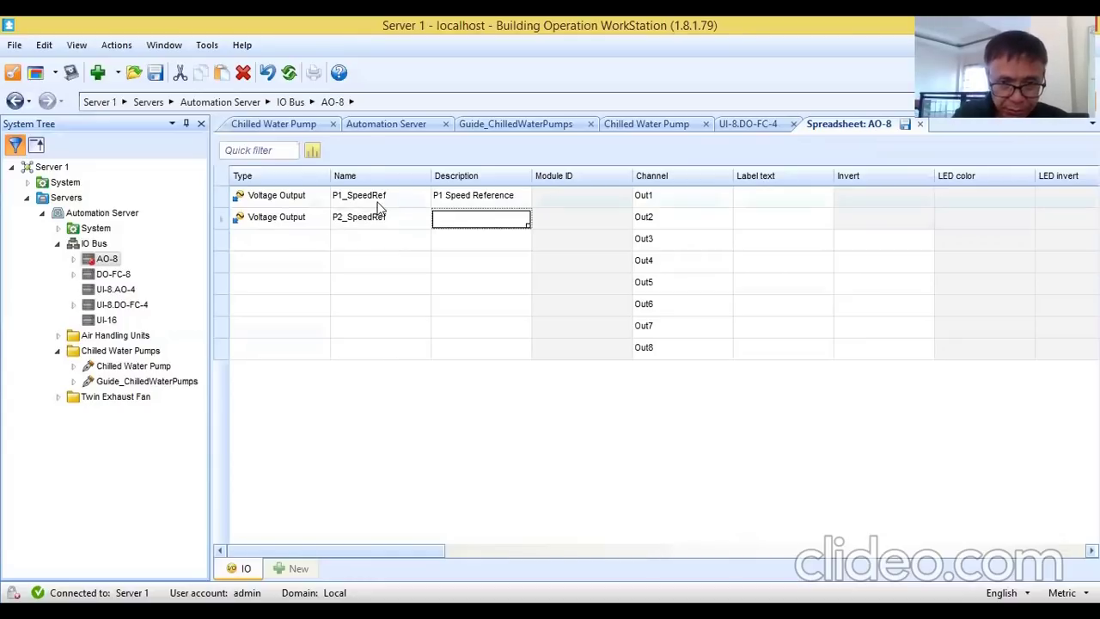
text(P2 )
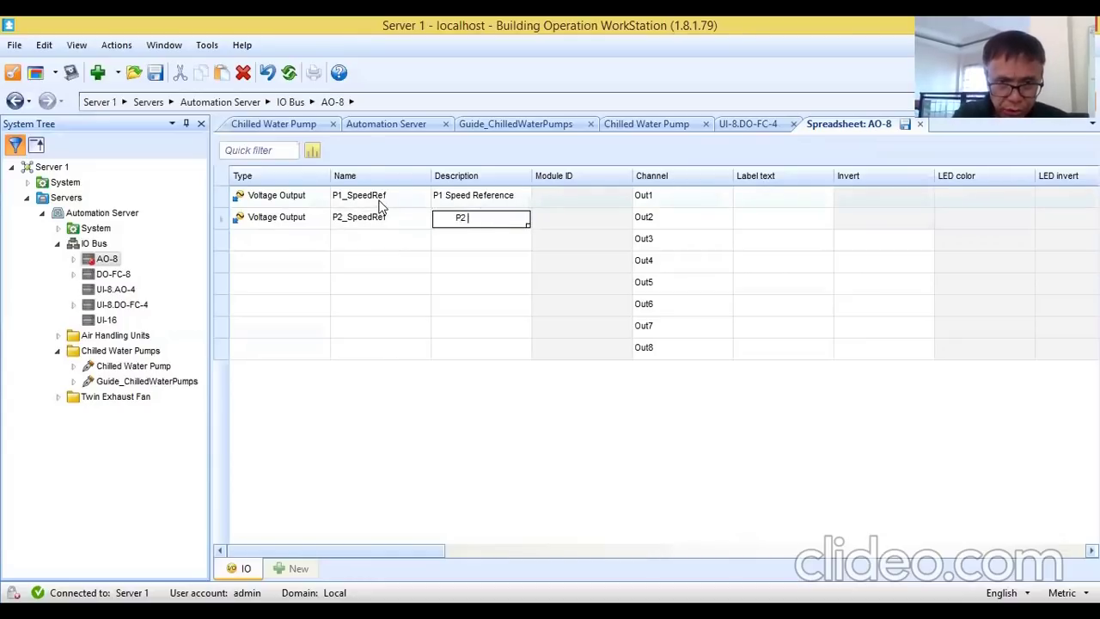
text(Speed )
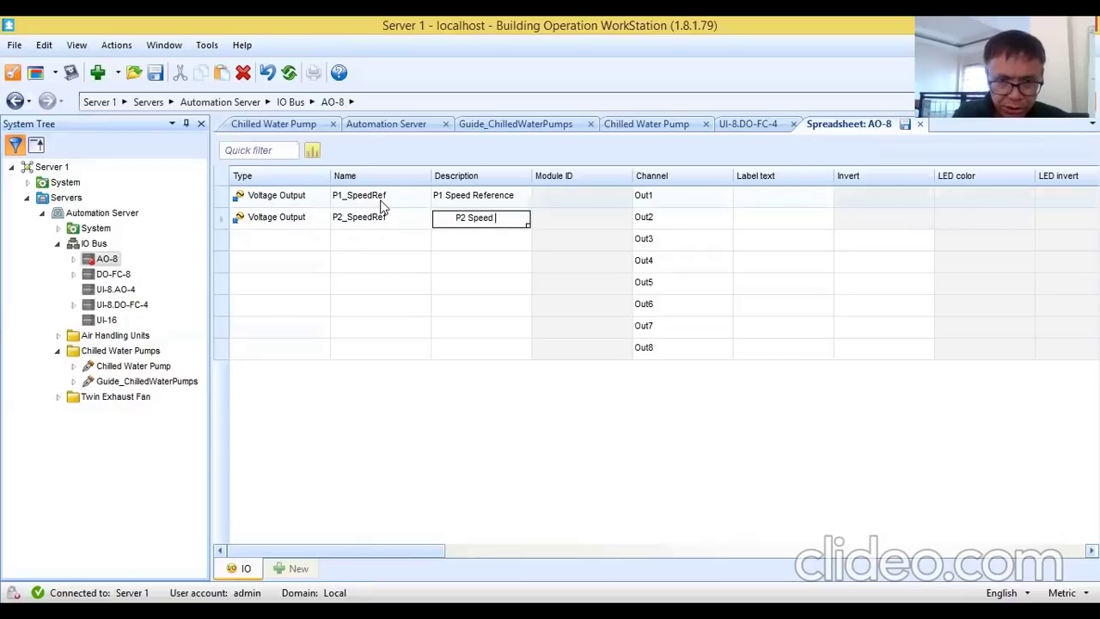
text(Refer)
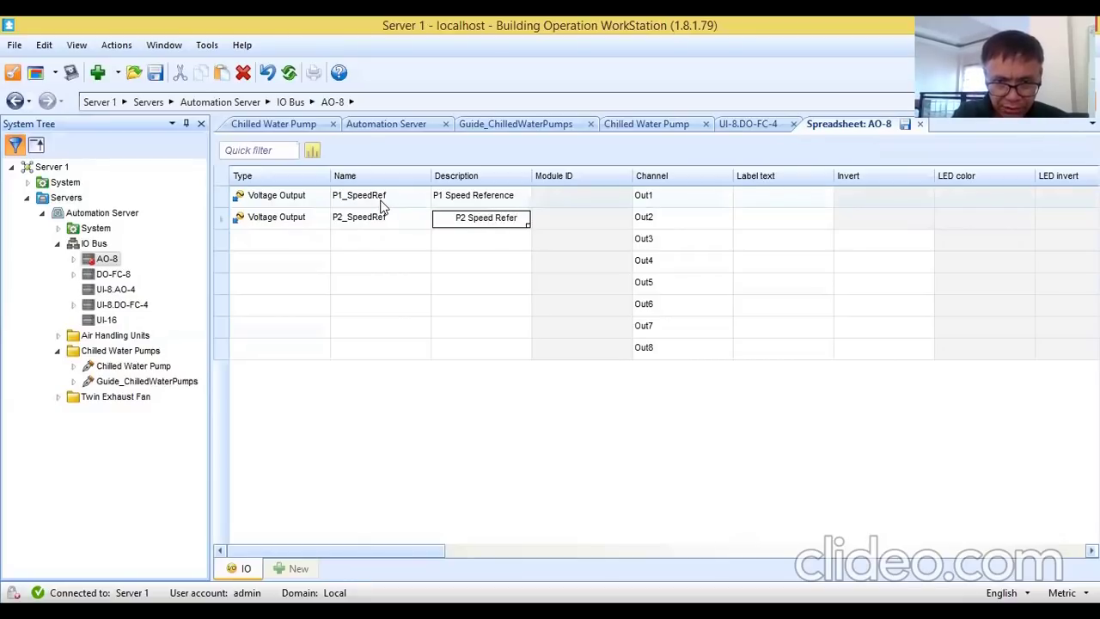
text(ence)
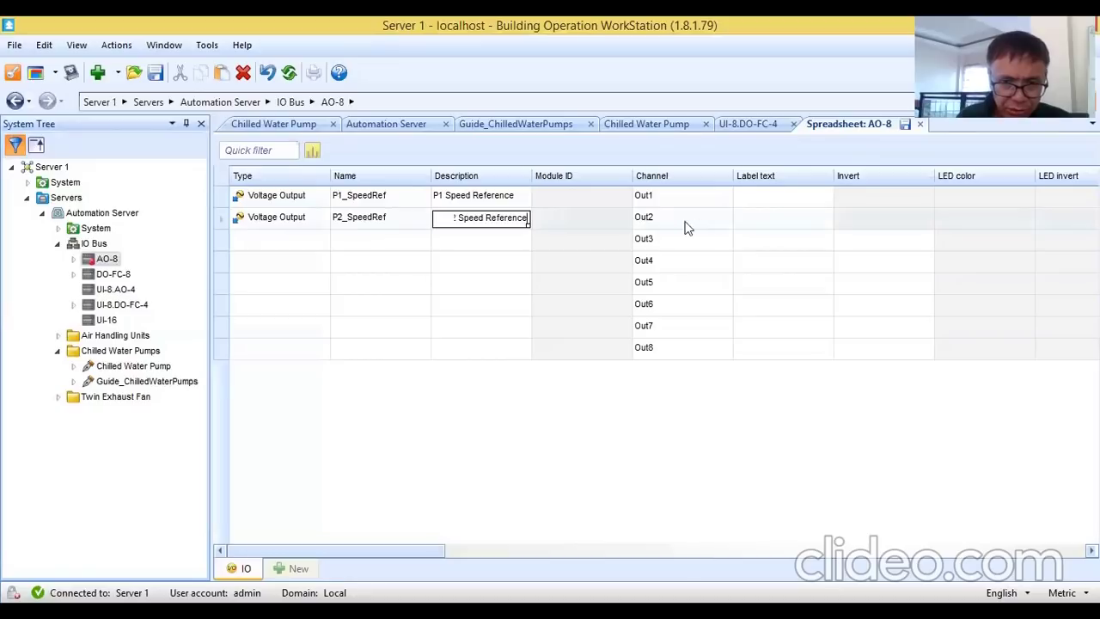
Step: Set the channel Out3 point type of the AO-8 module to Voltage Output
click(276, 242)
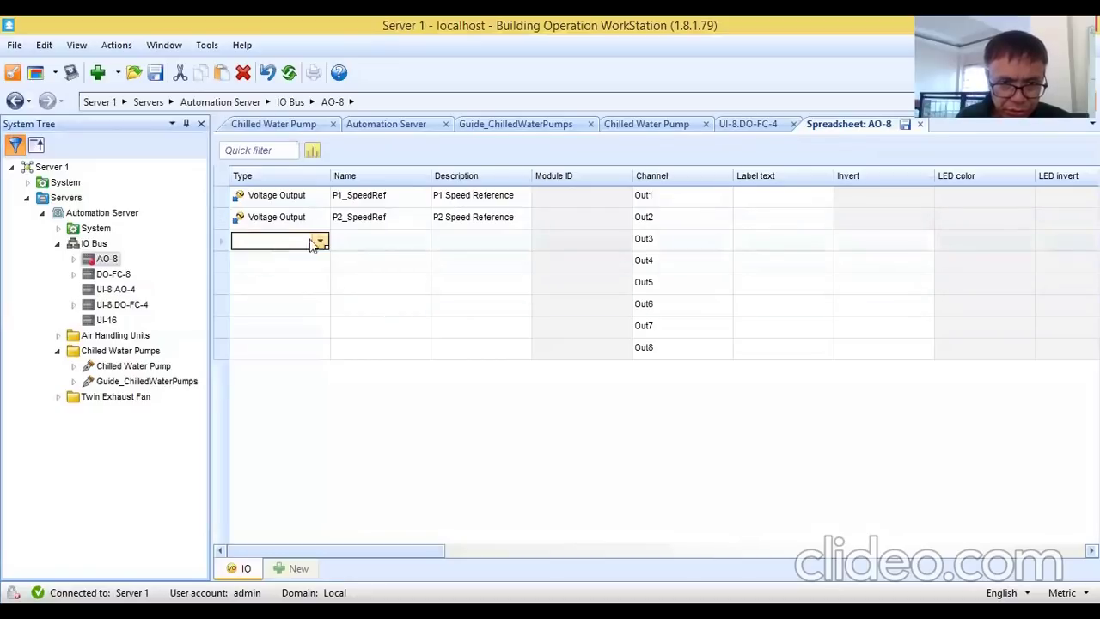
click(318, 241)
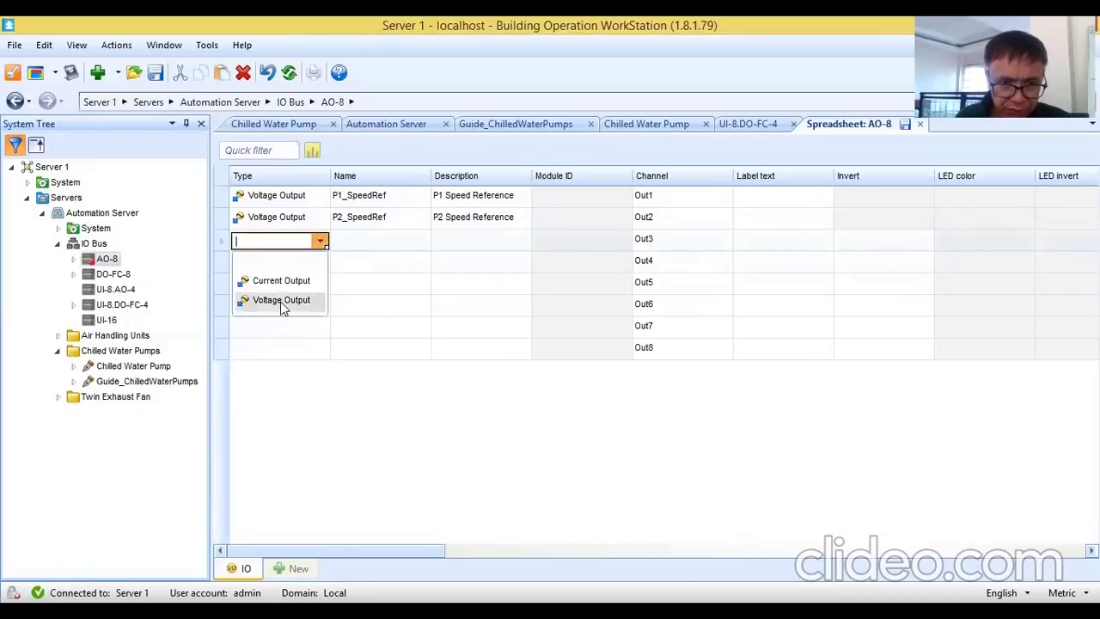
click(281, 300)
Step: Name the channel Out3 voltage output point P3_SpeedRef and enter "P3 Speed Reference" as its description
click(354, 241)
double_click(356, 241)
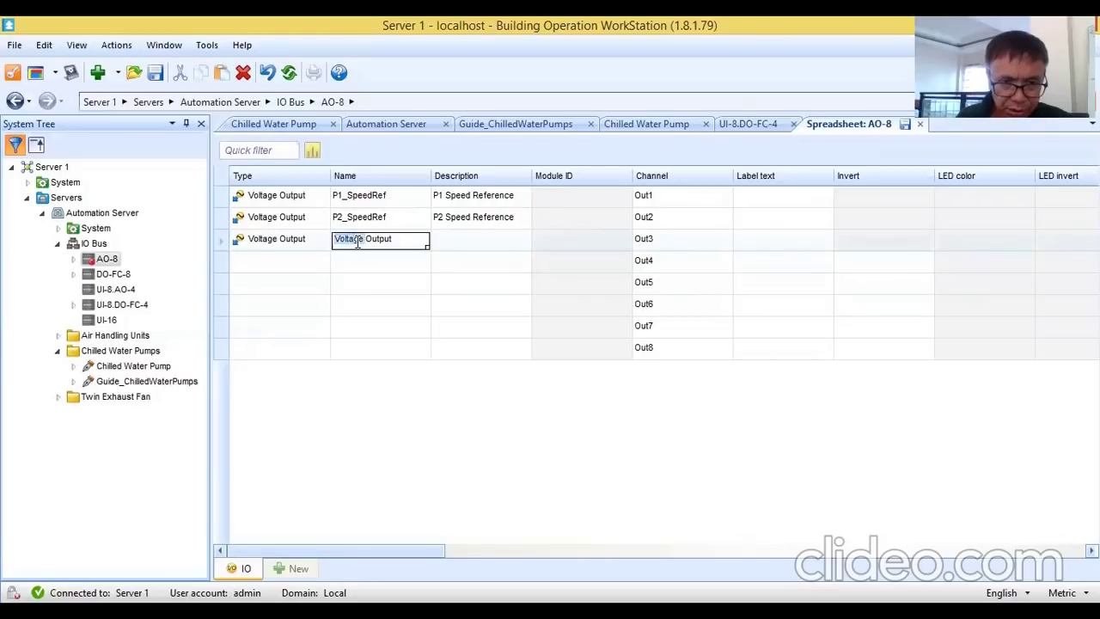
drag(394, 241, 311, 245)
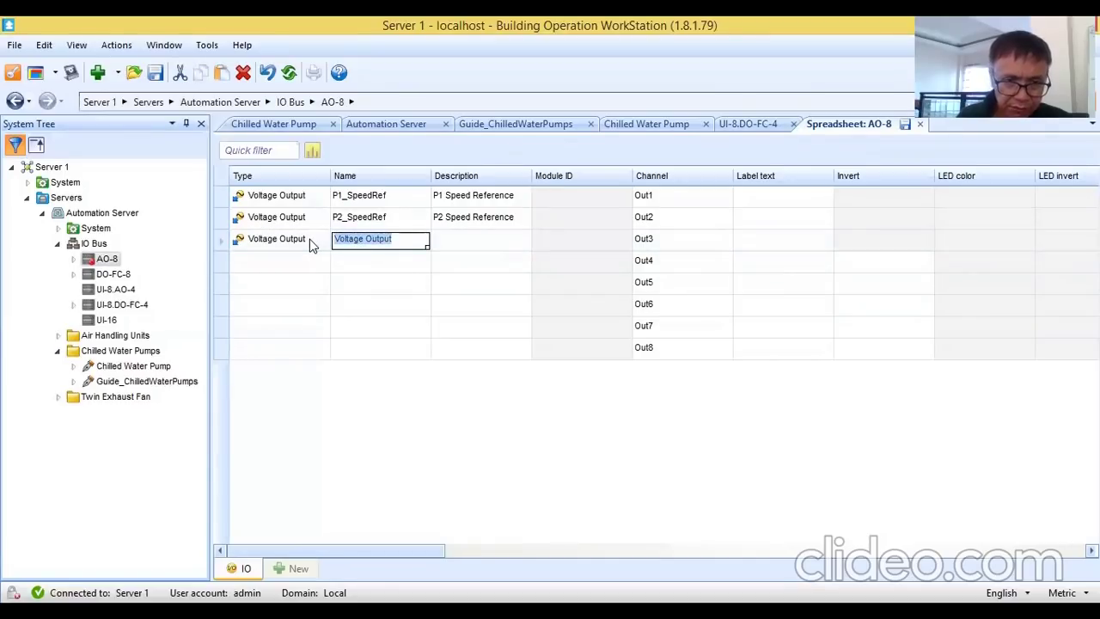
text(P)
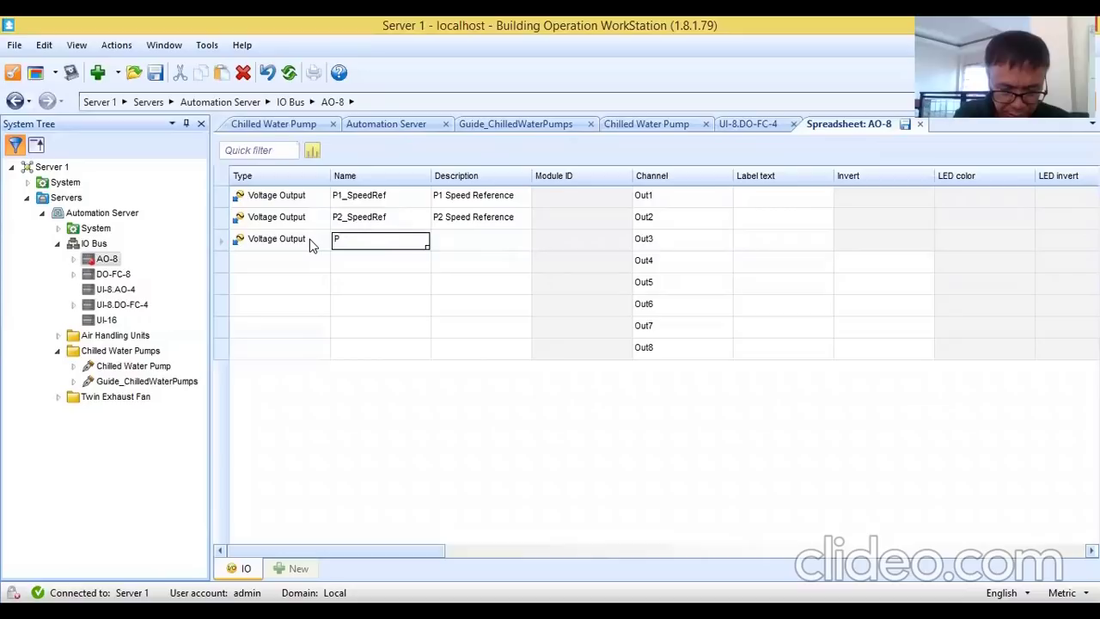
text(3_S)
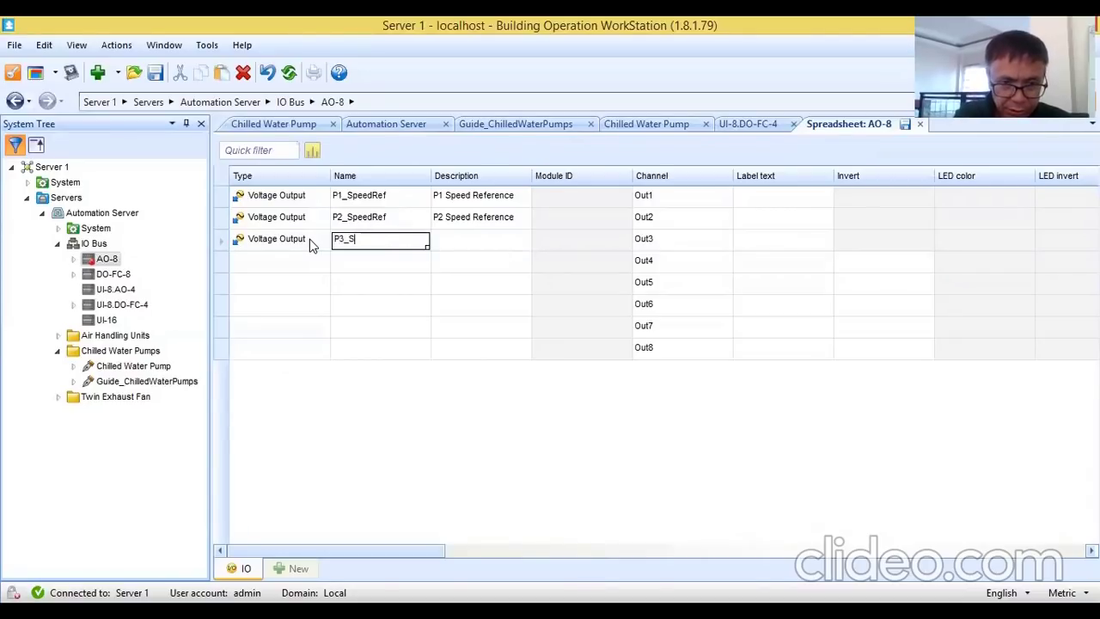
text(peedRef)
key(Tab)
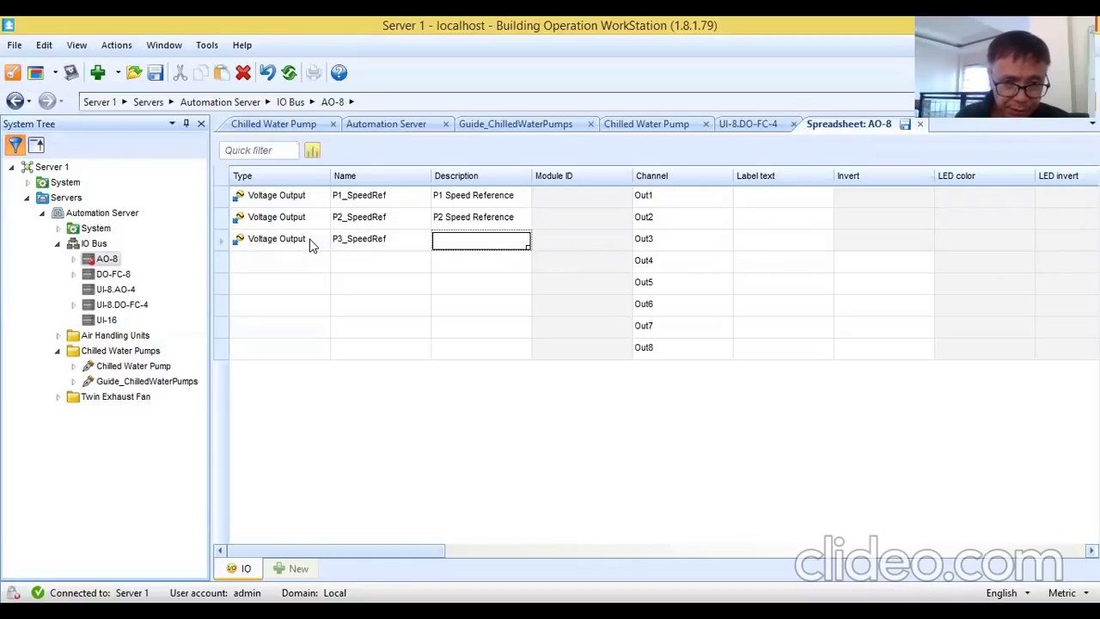
text(P3 Speed Reference)
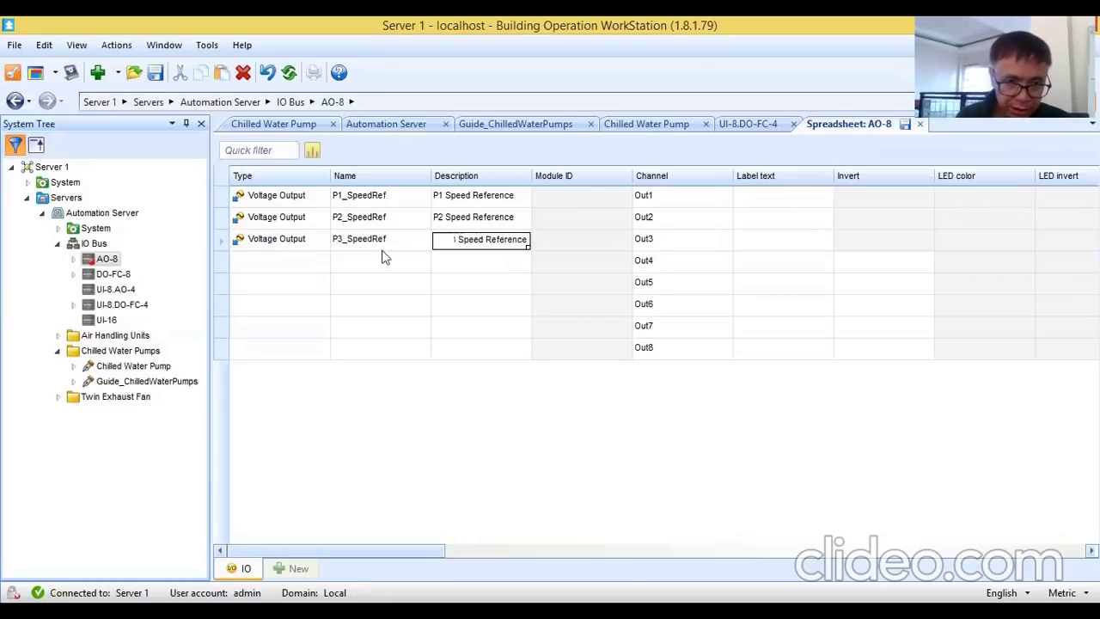
click(370, 303)
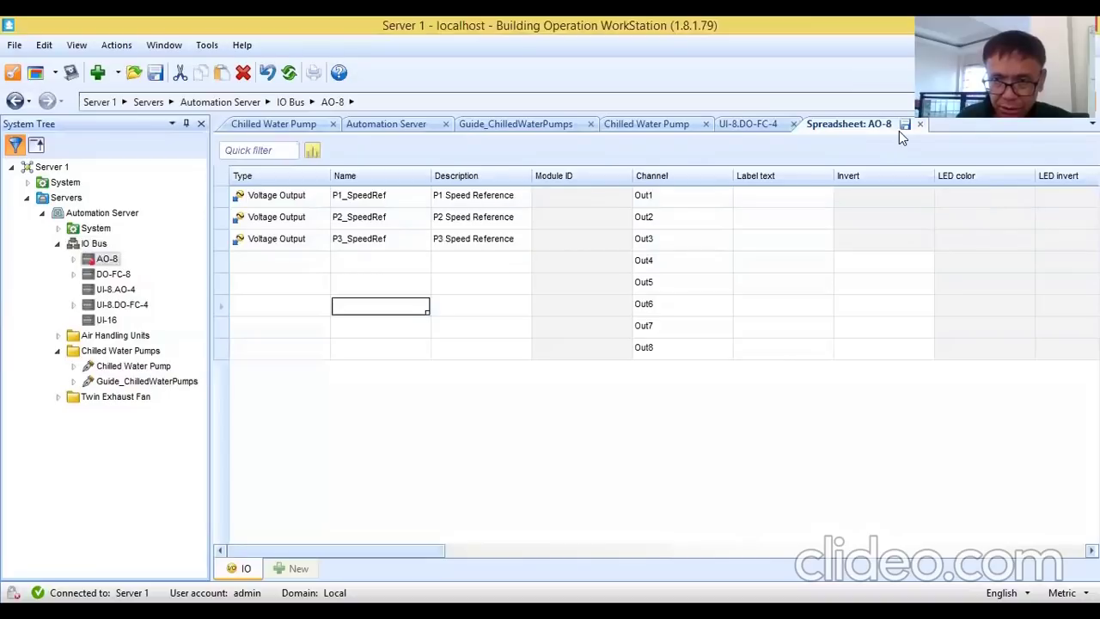
Step: Close the UI-8.DO-FC-4 module view and open the UI-16 module for editing in a spreadsheet
click(764, 124)
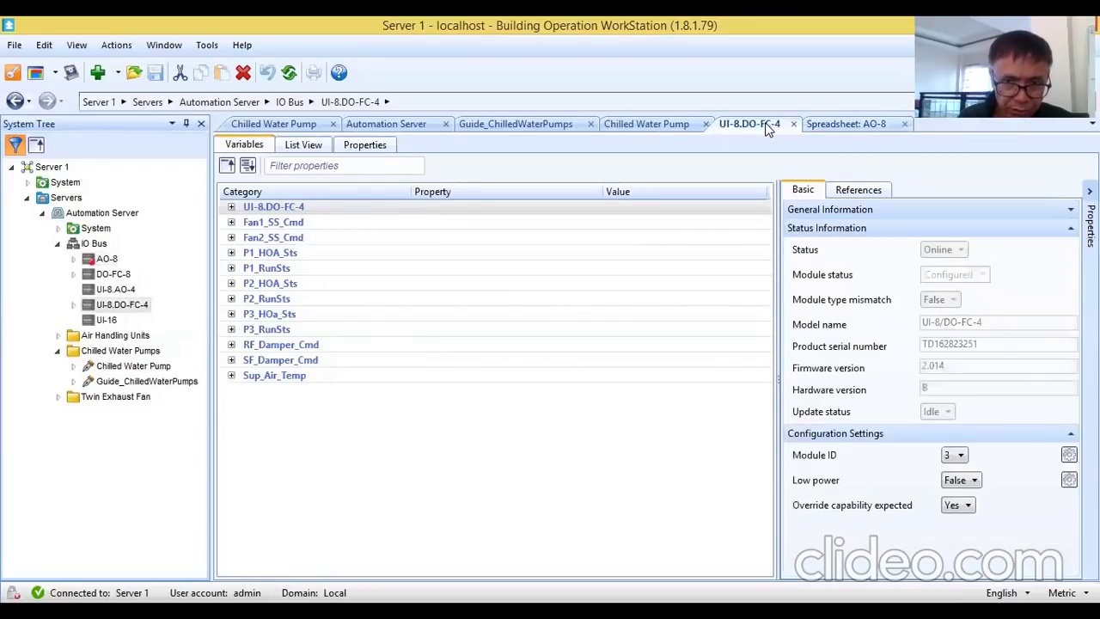
click(792, 123)
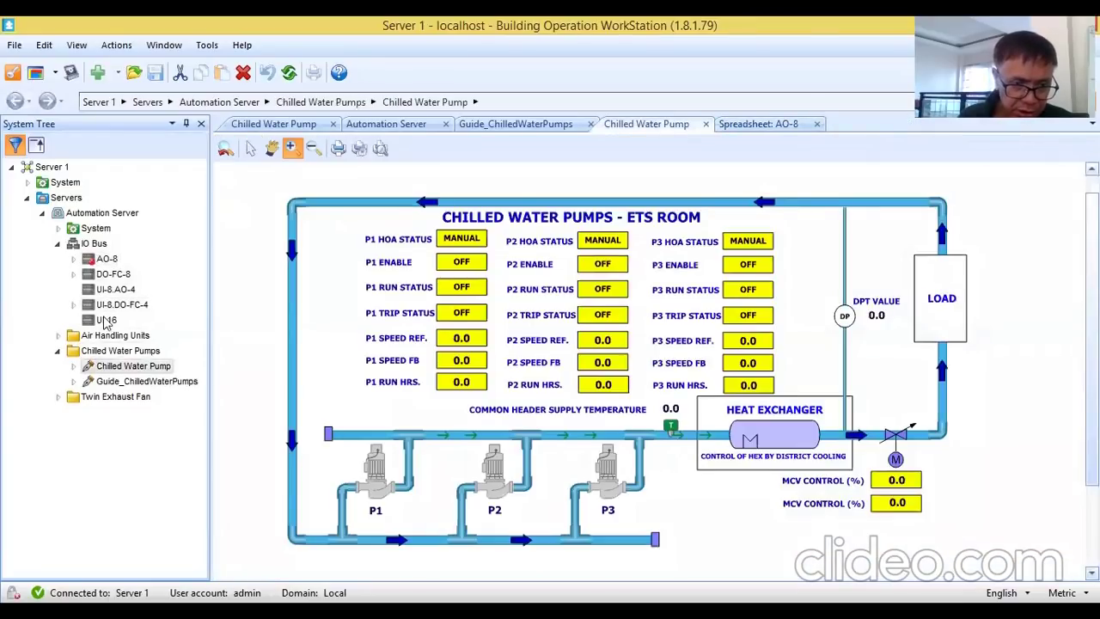
right_click(104, 321)
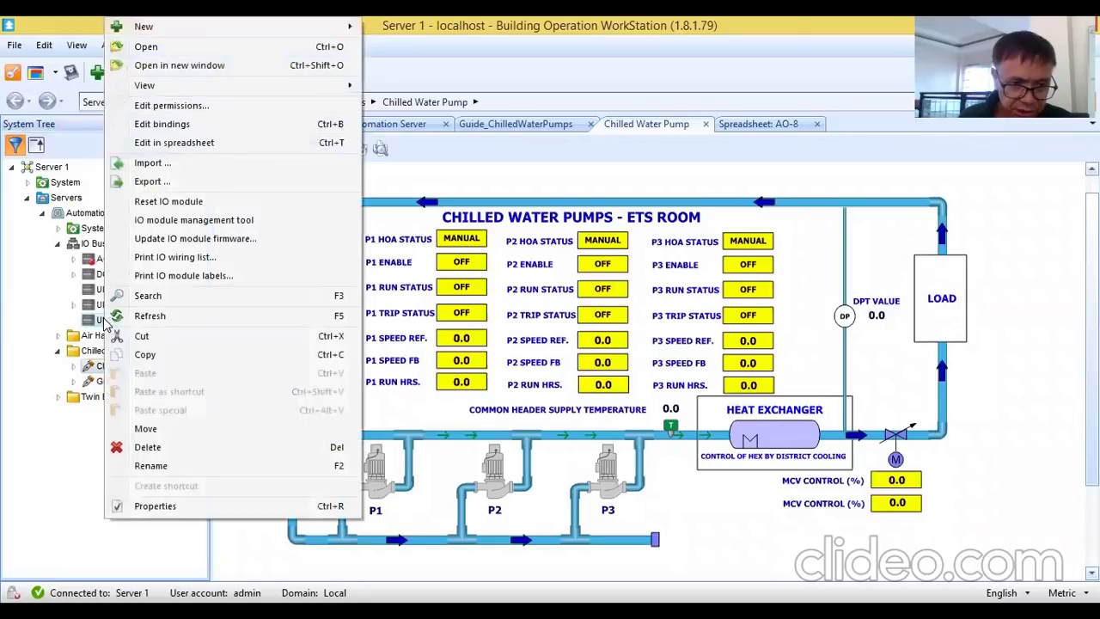
click(205, 146)
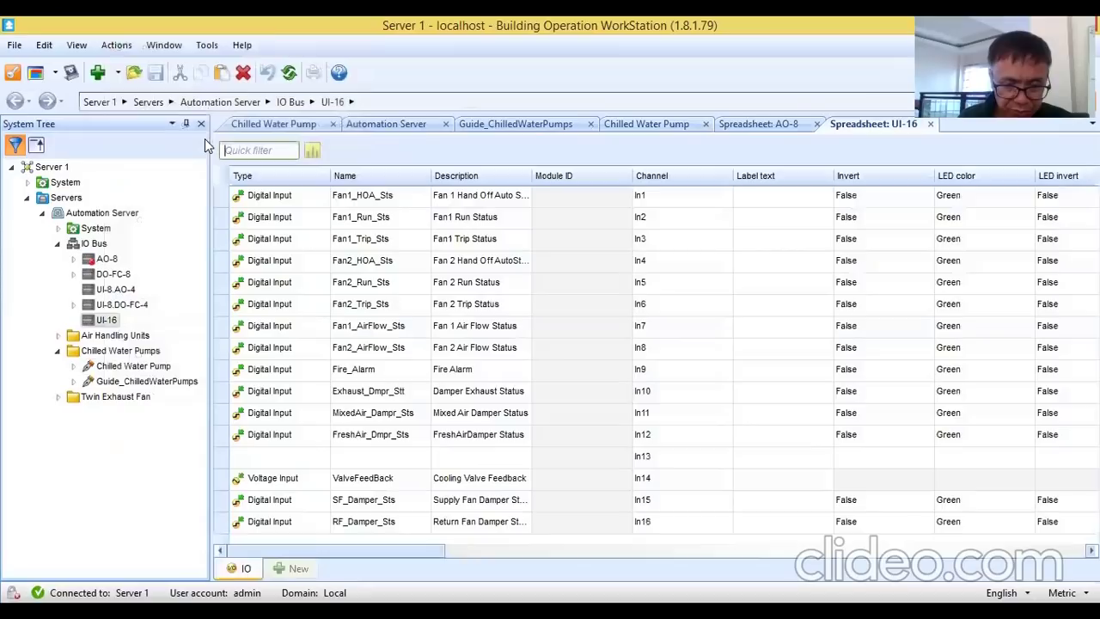
click(234, 152)
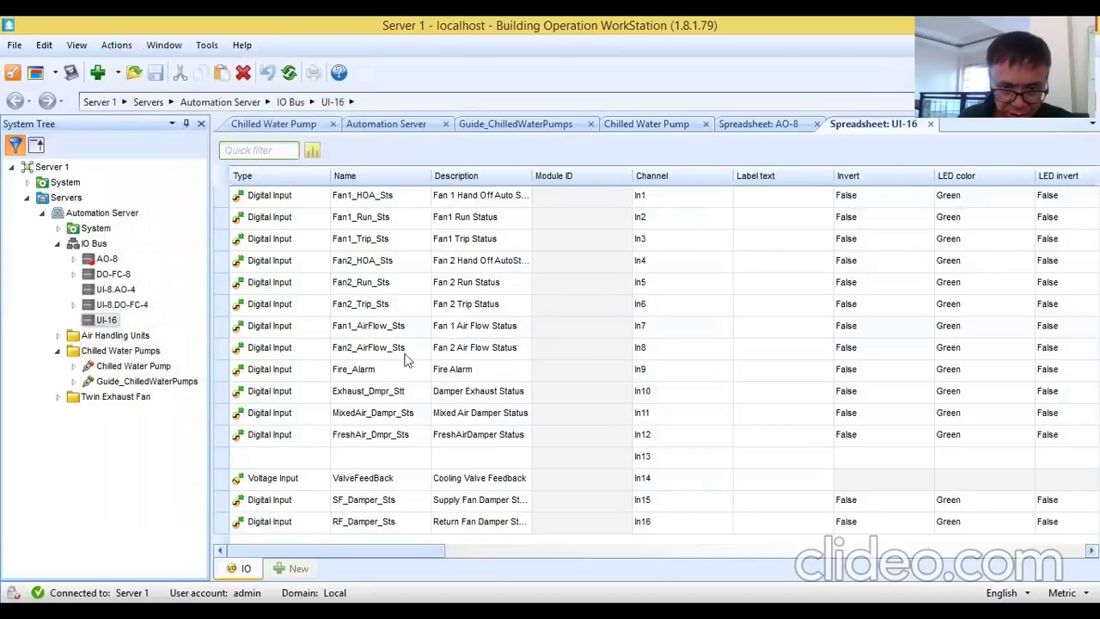
Step: Set the channel In13 point type of the UI-16 module to Voltage Input and name the point P3_SpeedFB
click(319, 461)
click(320, 460)
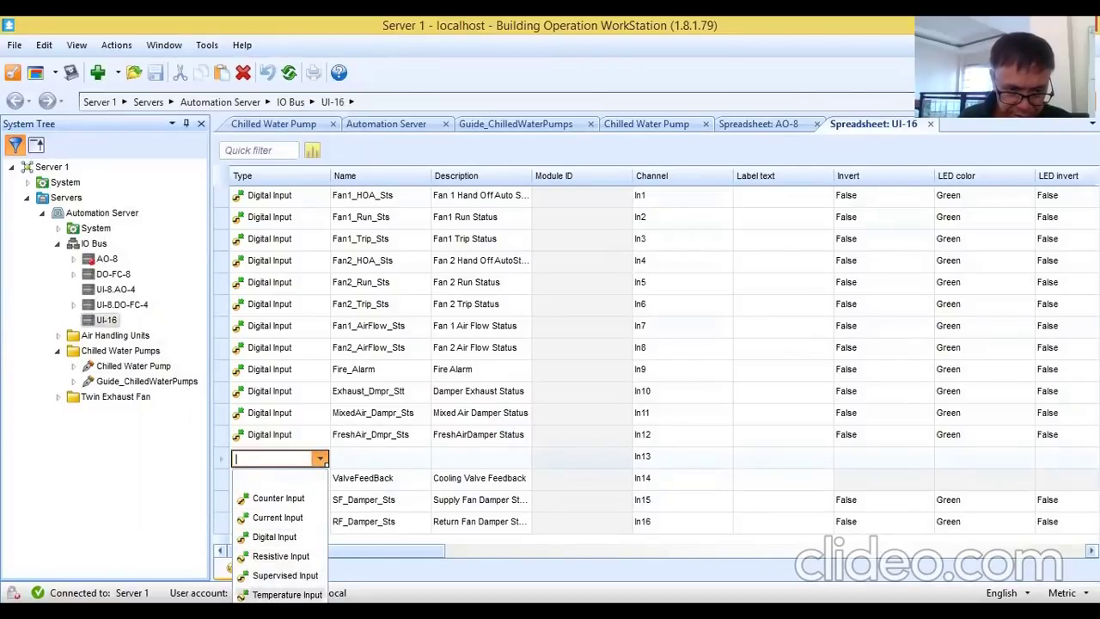
click(275, 612)
click(374, 464)
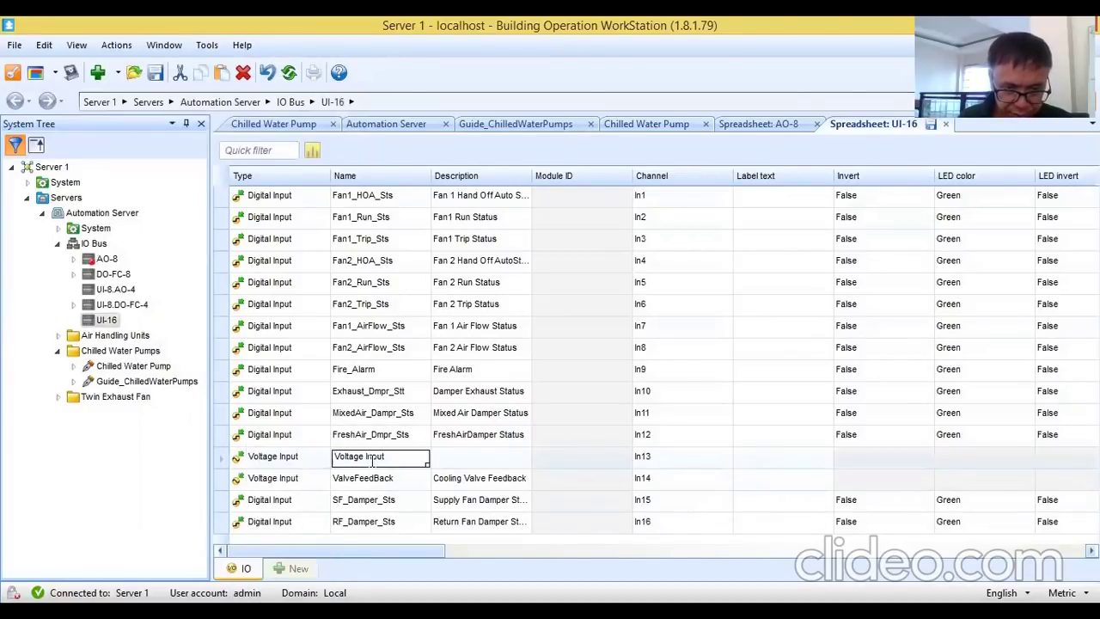
drag(392, 455, 335, 461)
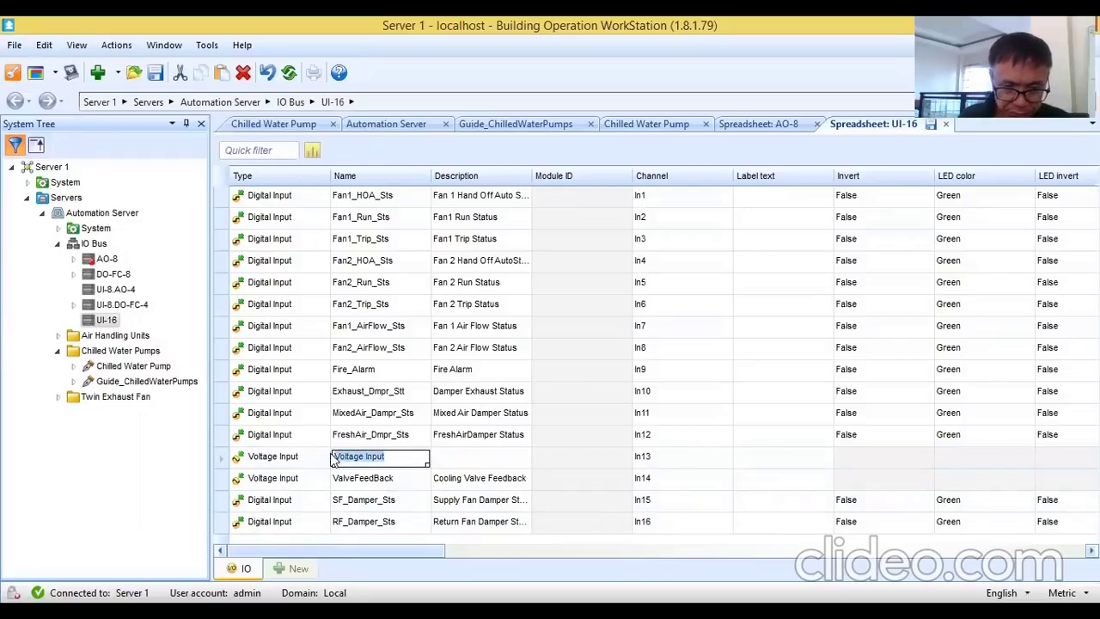
text(C)
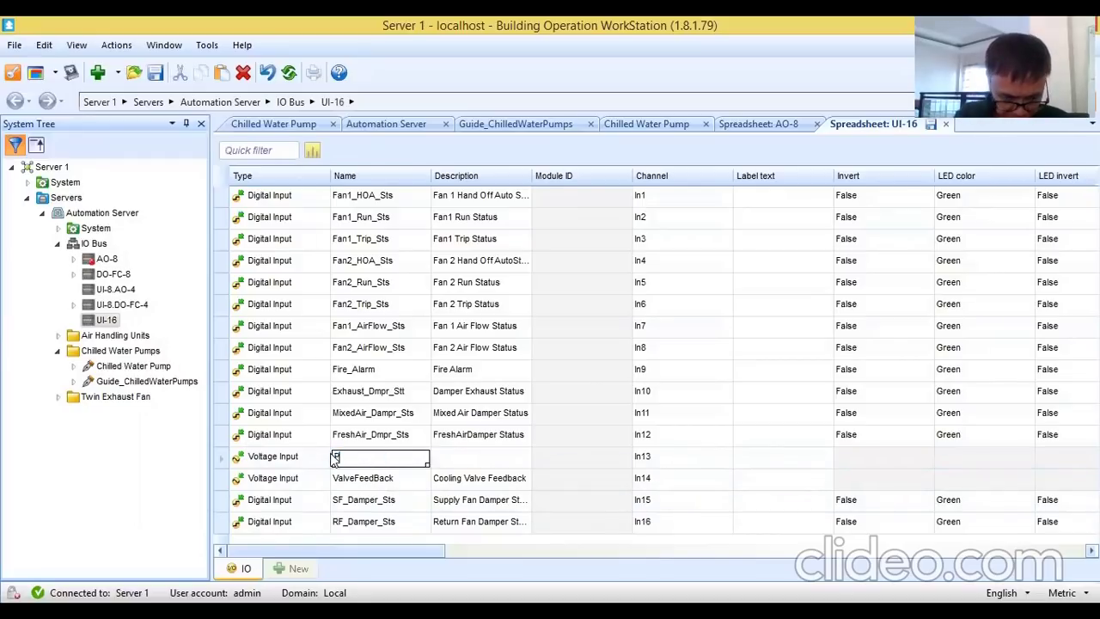
text(H_)
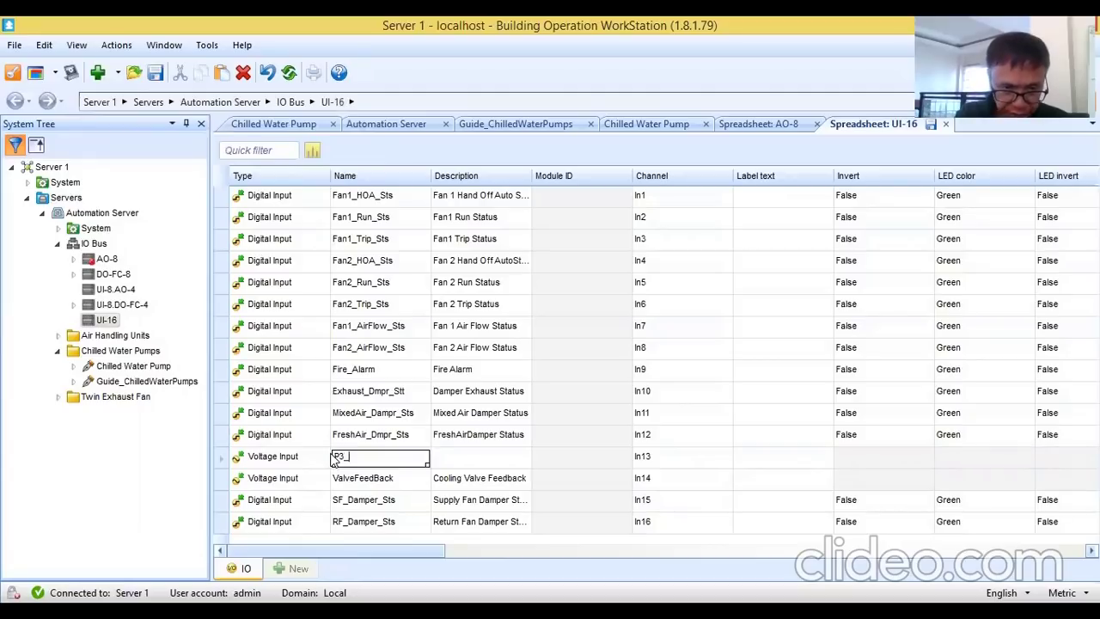
text(Spped)
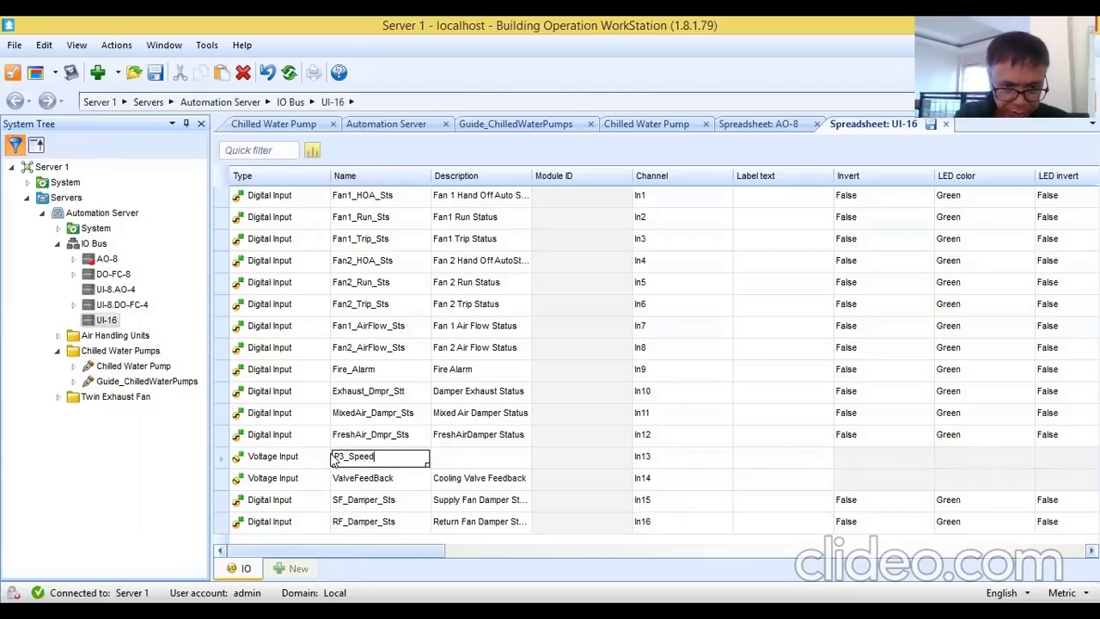
text(FB)
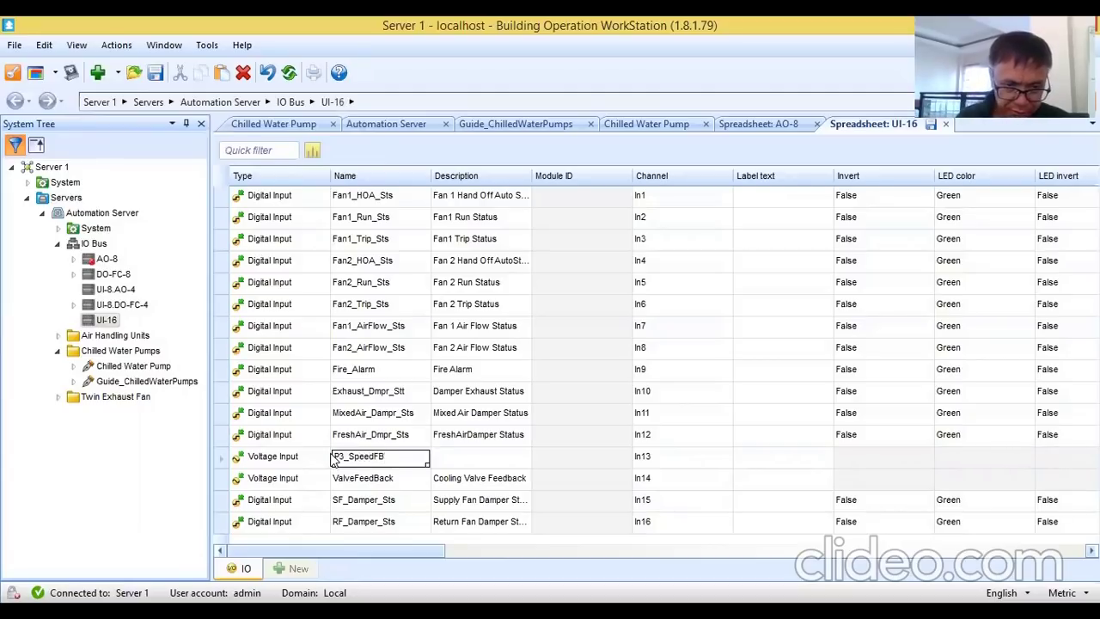
Step: Enter "P3 Speed Feedback" as the description of the channel In13 point
click(502, 456)
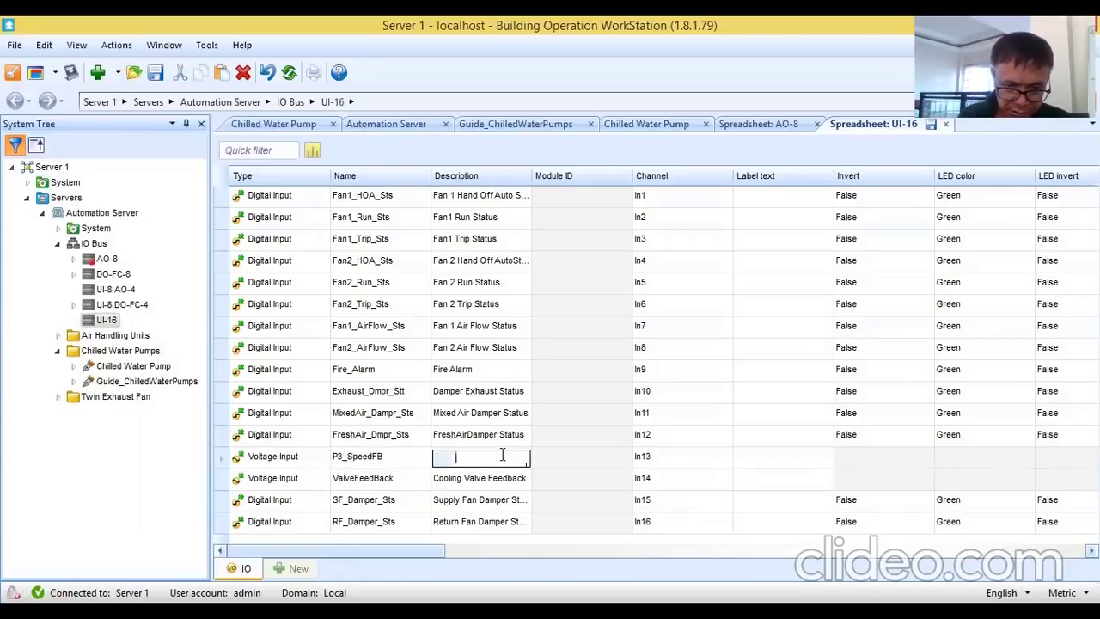
text(P)
text(3 Spp)
key(BackSpace)
text(eed Feedback)
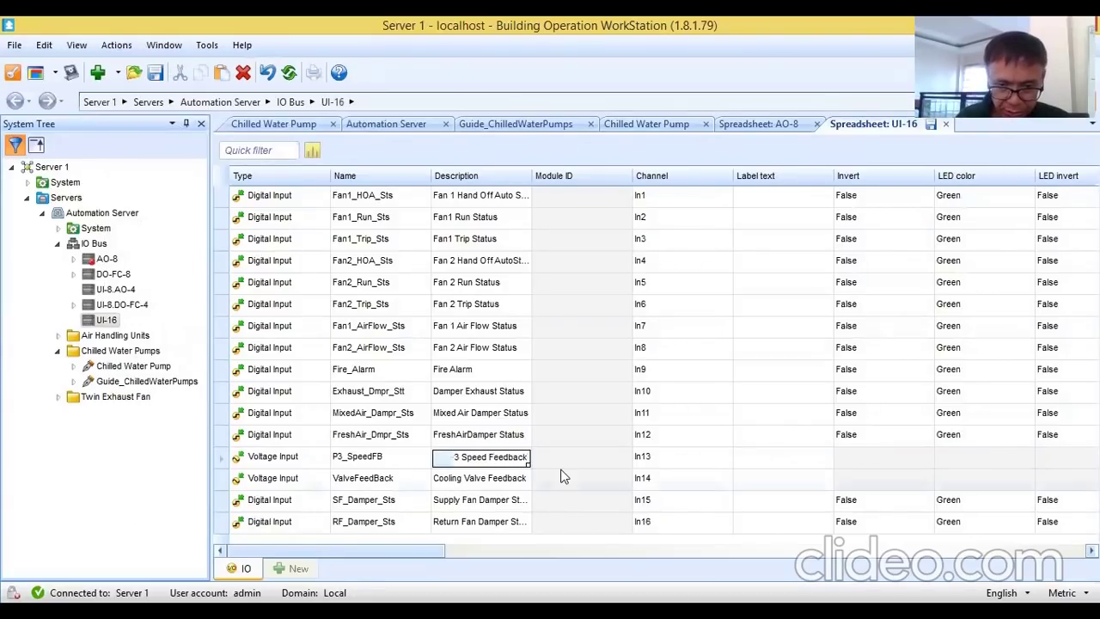
click(563, 477)
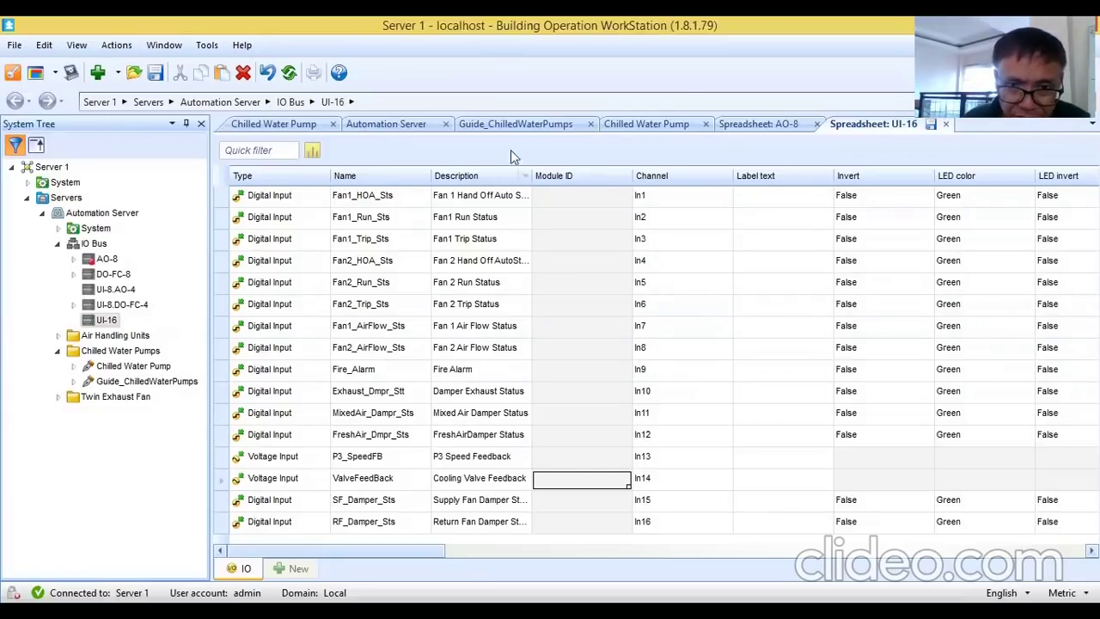
Step: Review the chilled water pumps guide page and pump graphic, and open the Chilled Water Pump graphic's bindings for editing
click(523, 122)
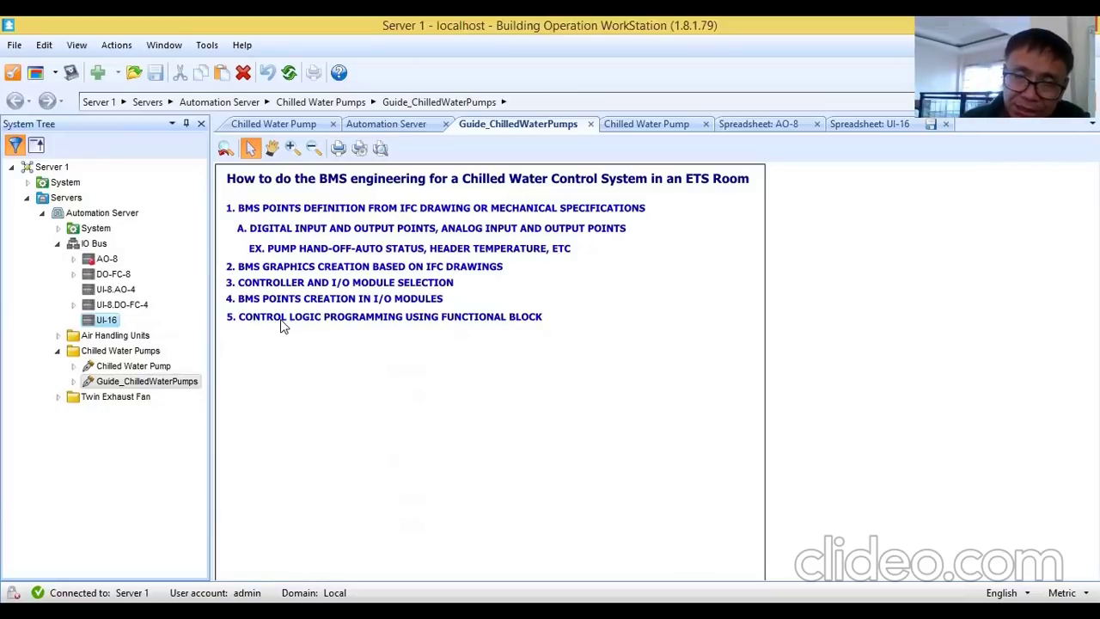
click(300, 126)
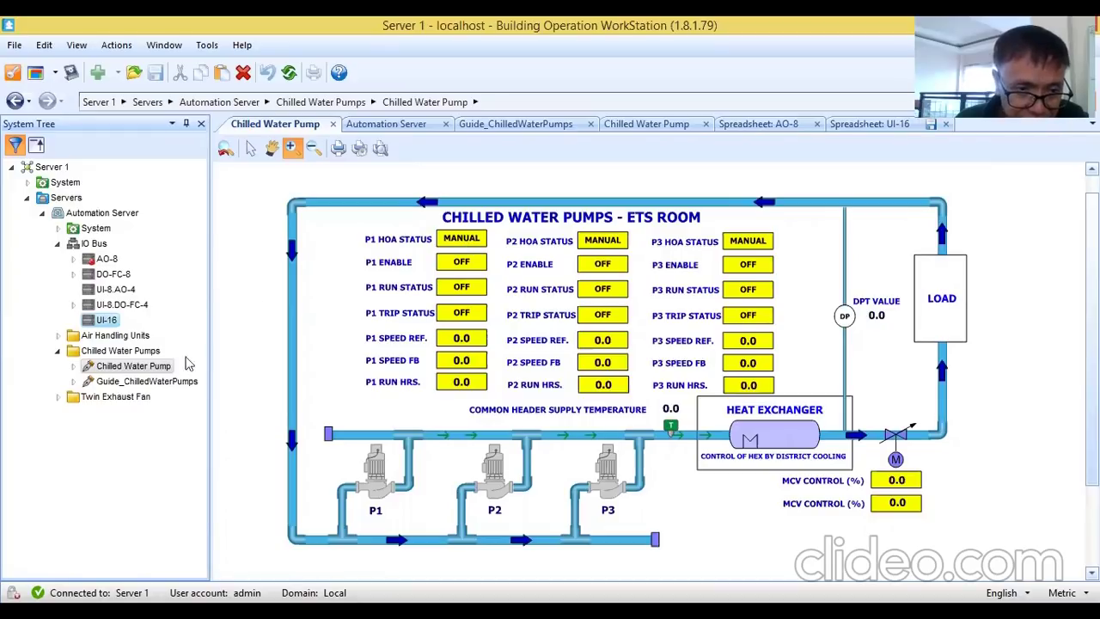
click(138, 367)
right_click(137, 367)
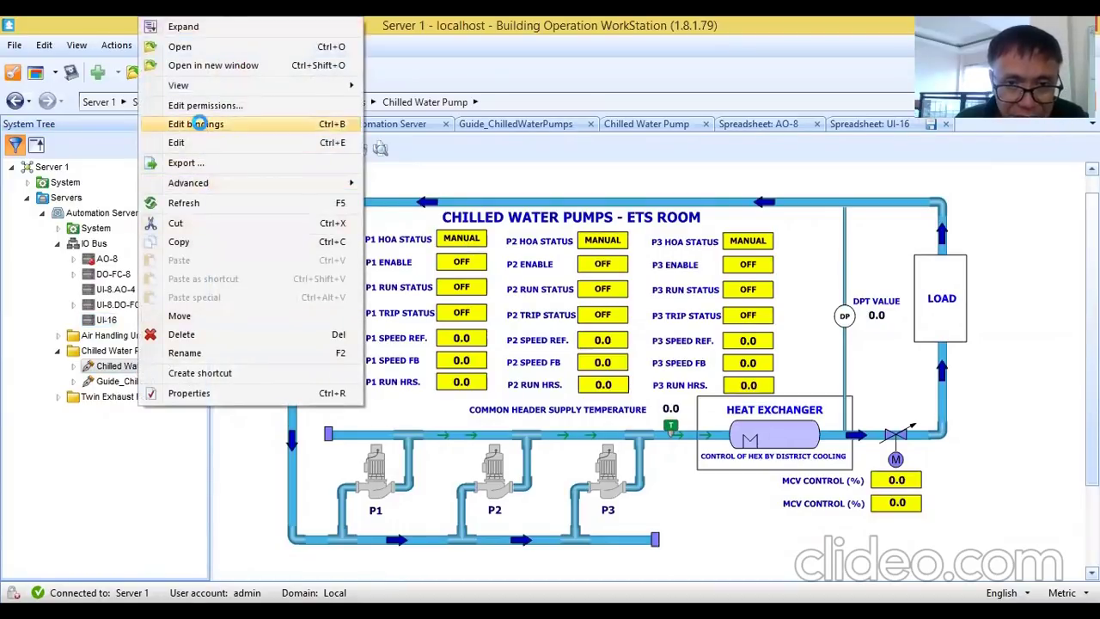
click(203, 125)
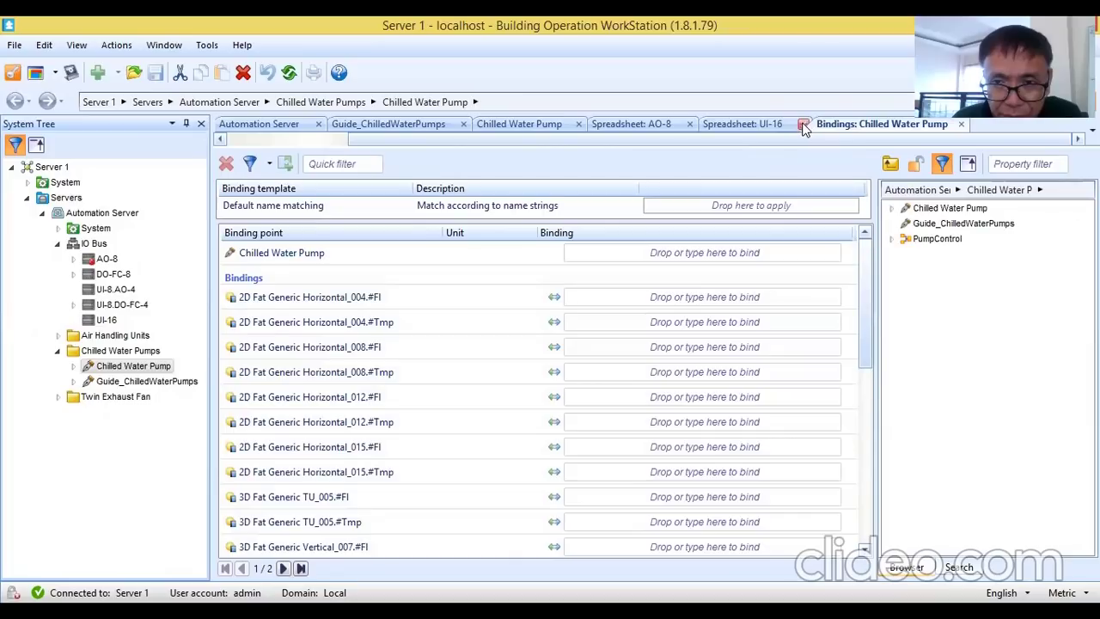
Step: Close the UI-16 and AO-8 spreadsheets, the Guide_ChilledWaterPumps page and the Automation Server view
click(803, 125)
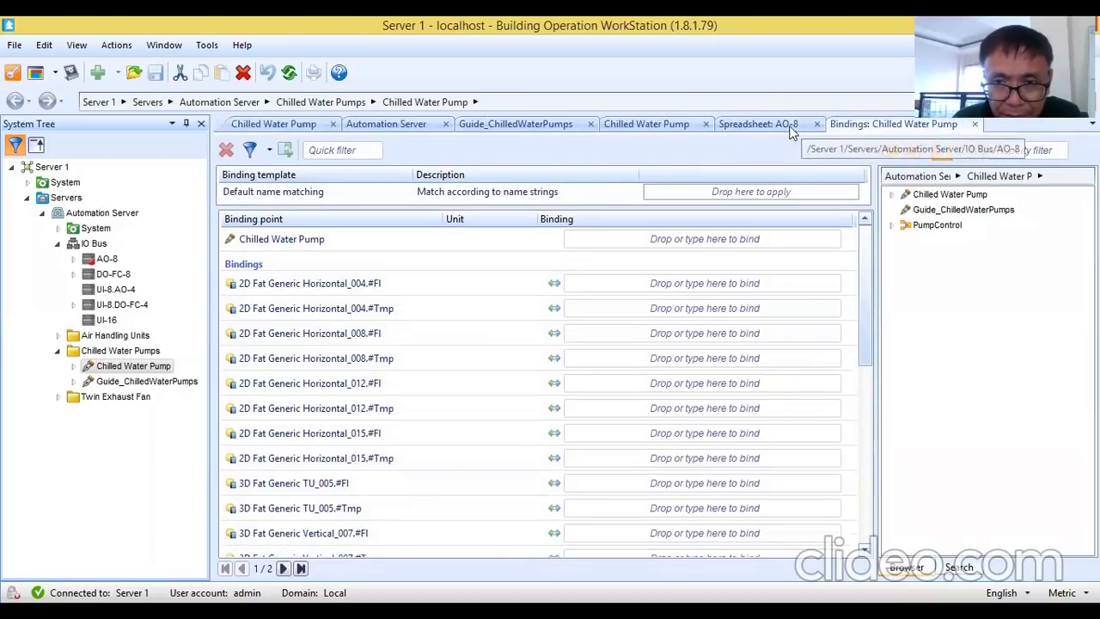
click(817, 124)
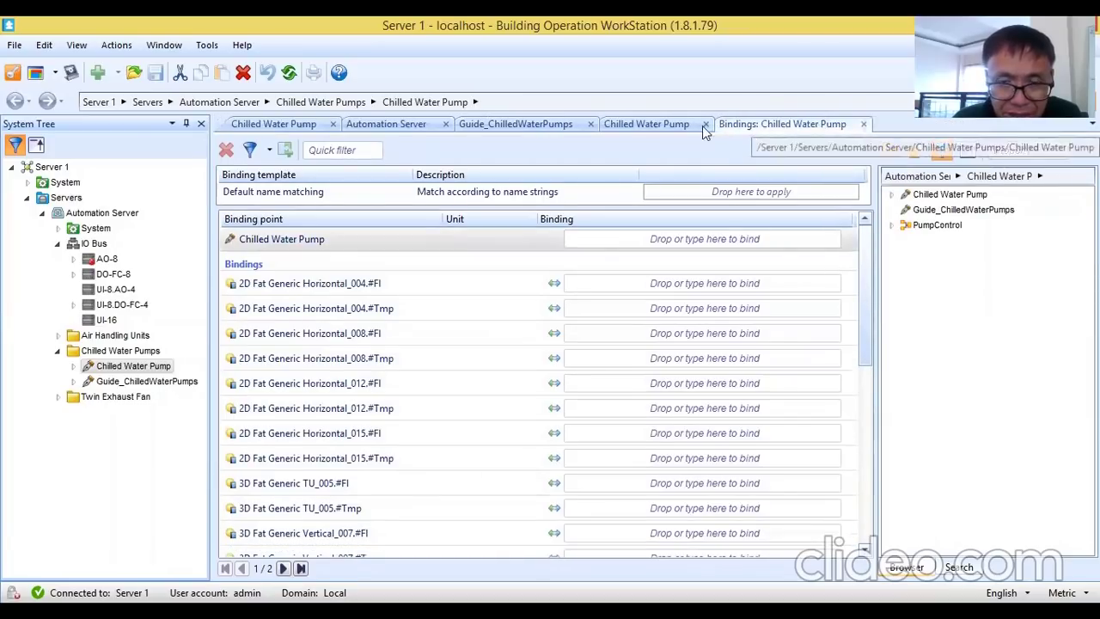
click(590, 125)
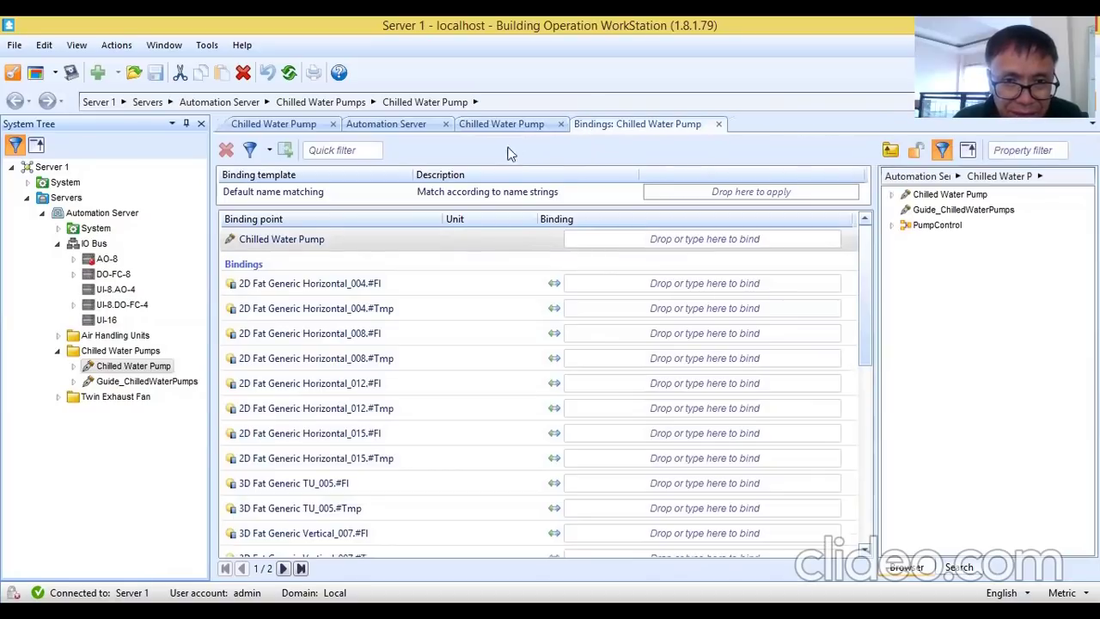
click(444, 126)
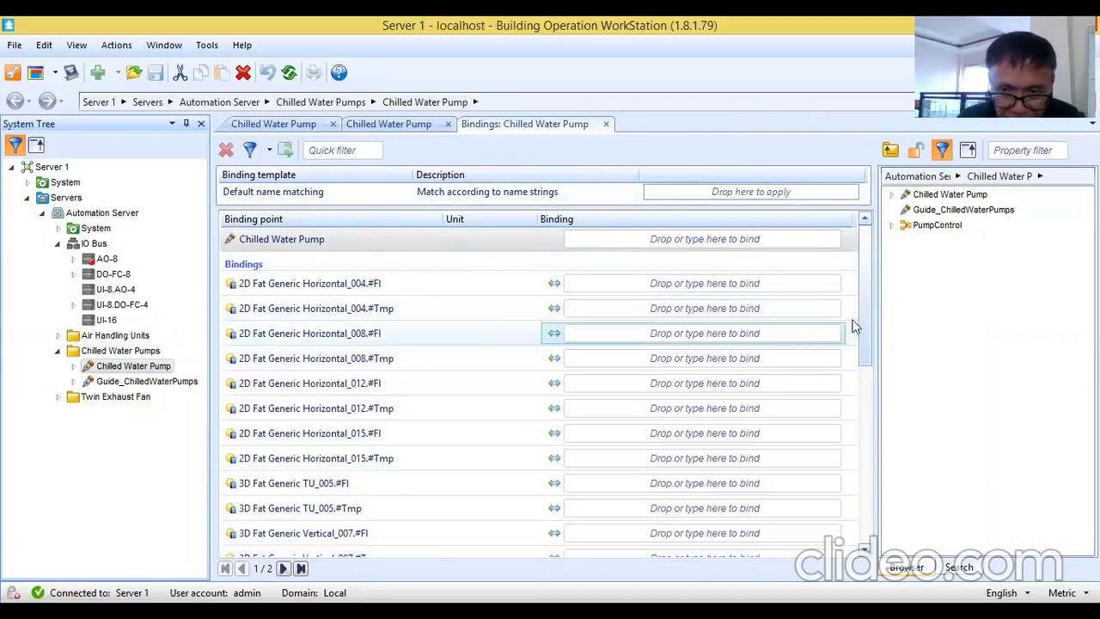
Step: Go to the second page of the Chilled Water Pump binding points and select P1_HOA_Sts
drag(866, 293, 873, 494)
click(283, 568)
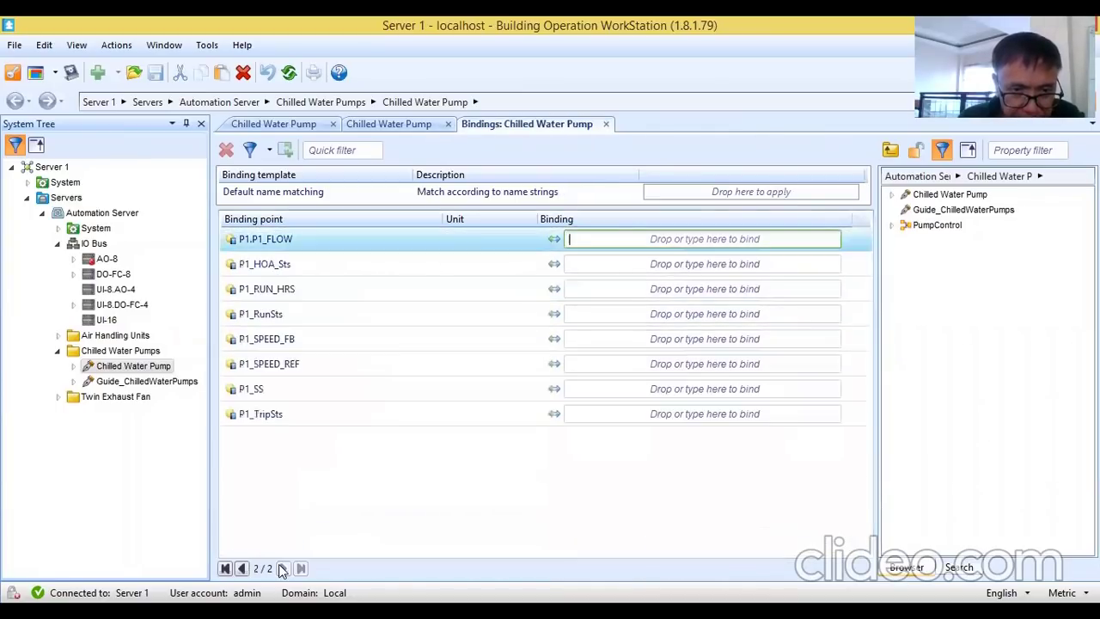
click(285, 269)
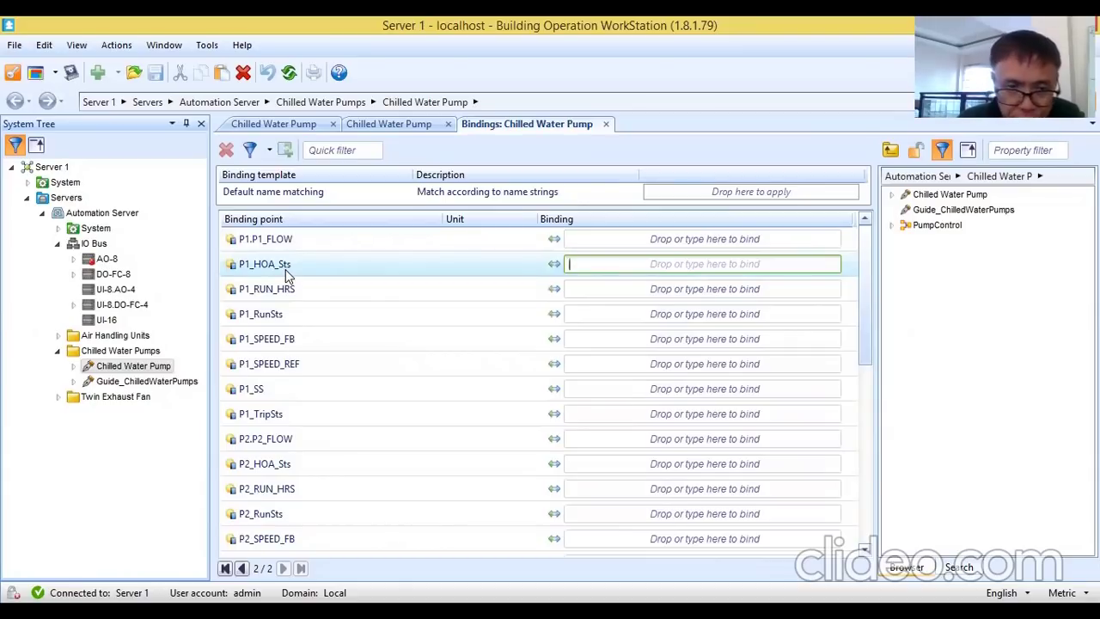
Step: Bind P1_HOA_Sts to the P1_HOA_Sts value of the UI-8.DO-FC-4 module on the Automation Server's IO Bus
click(892, 153)
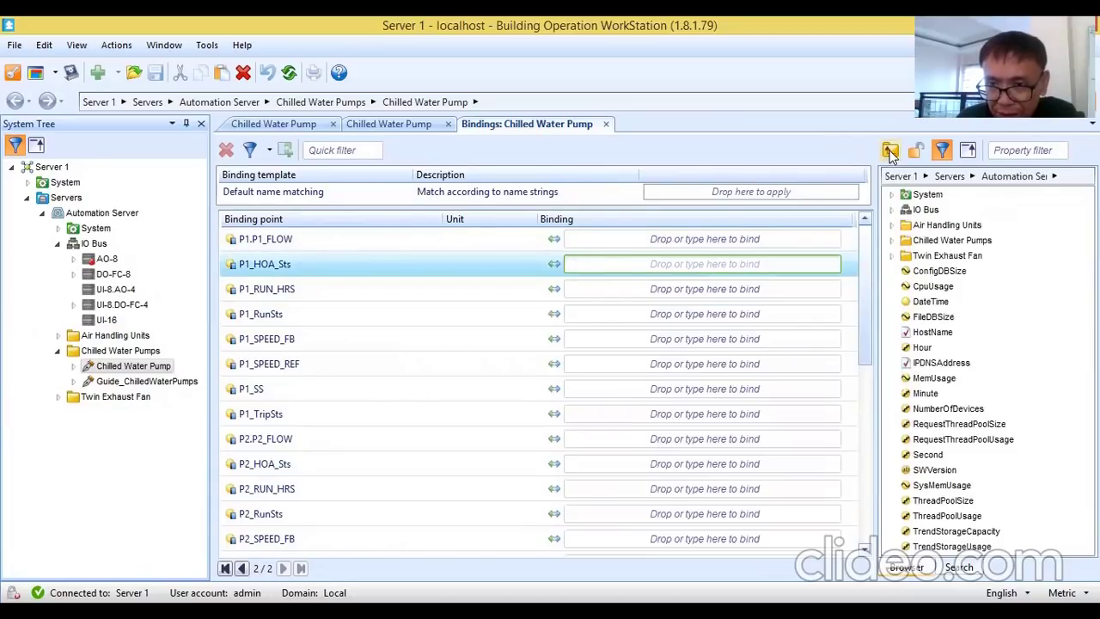
click(894, 212)
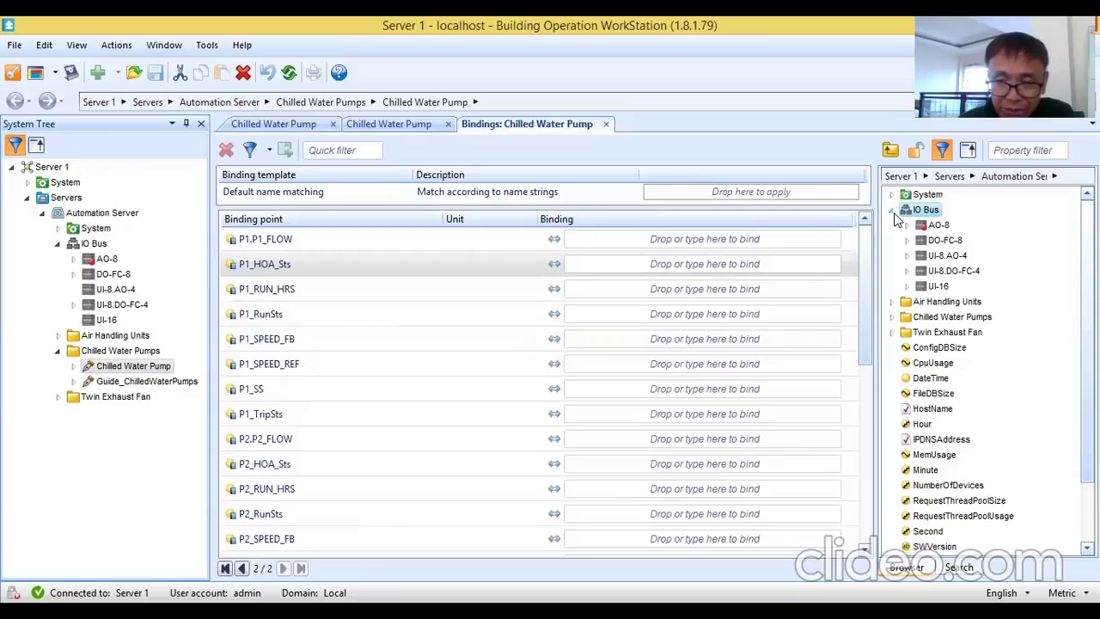
click(908, 287)
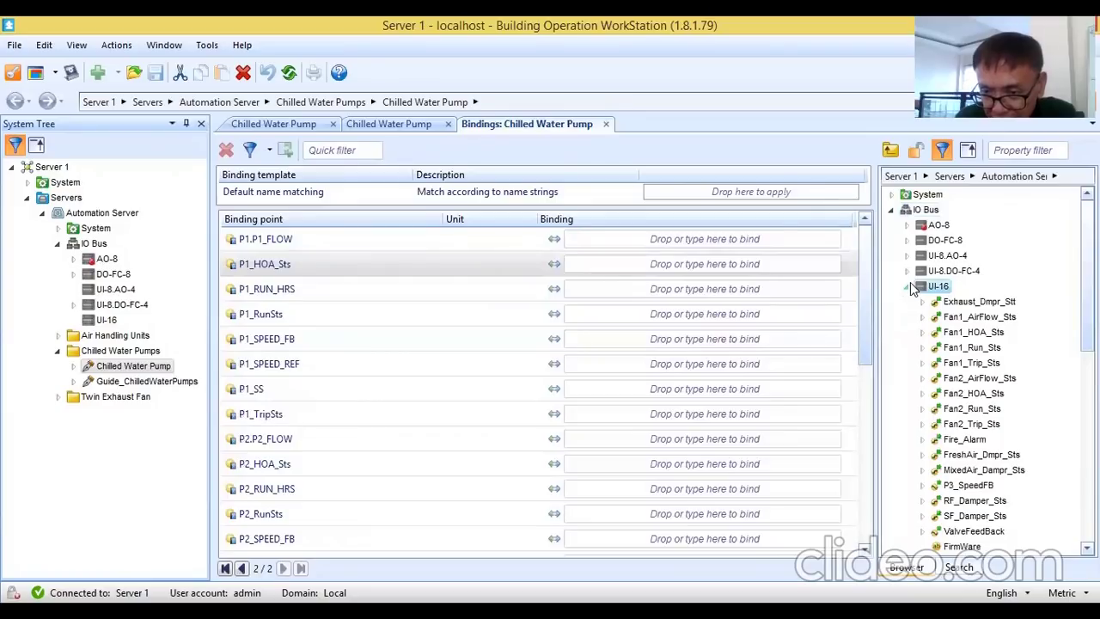
click(908, 286)
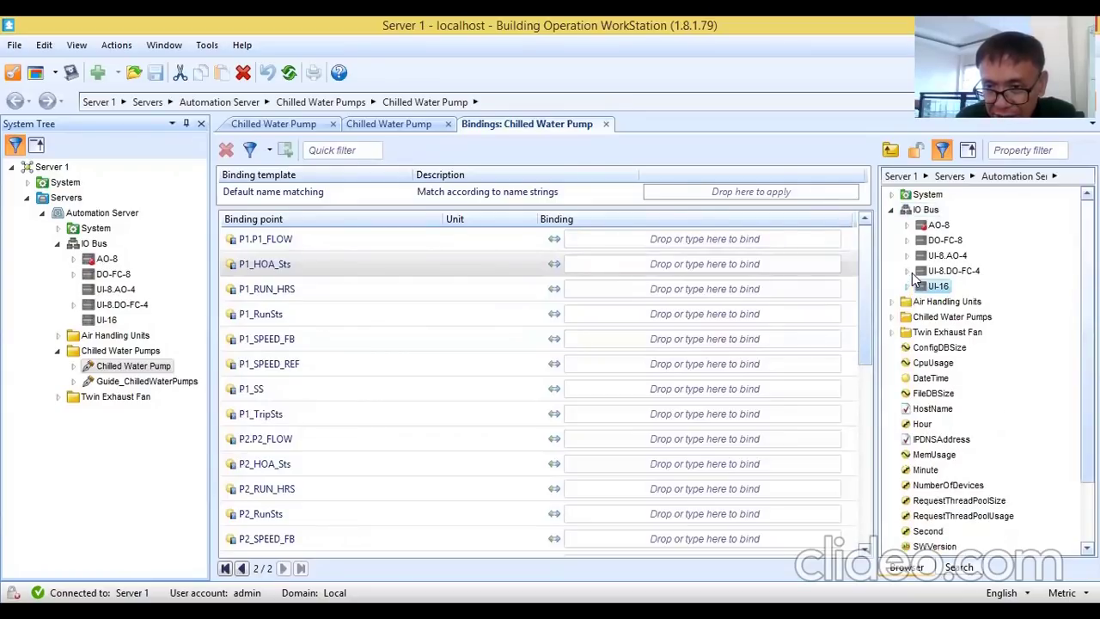
click(908, 273)
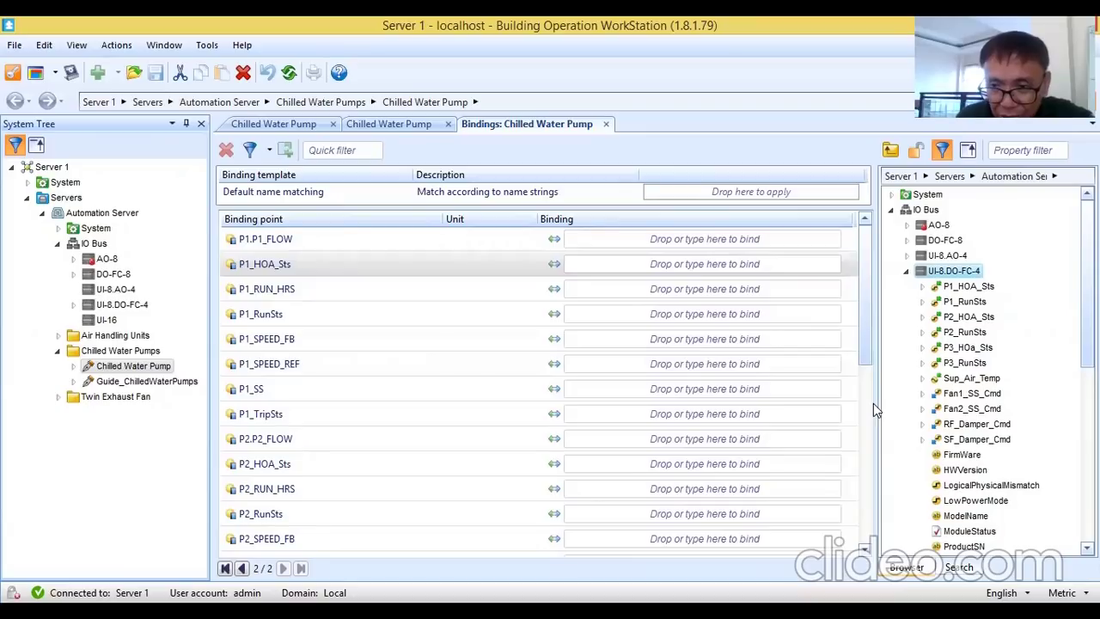
click(964, 289)
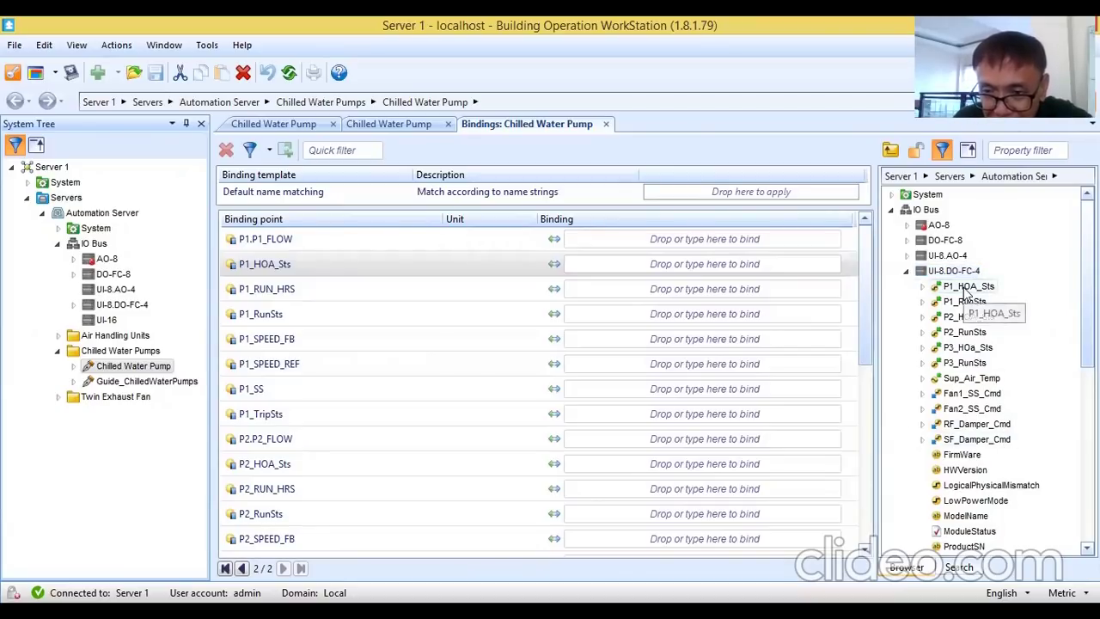
click(964, 291)
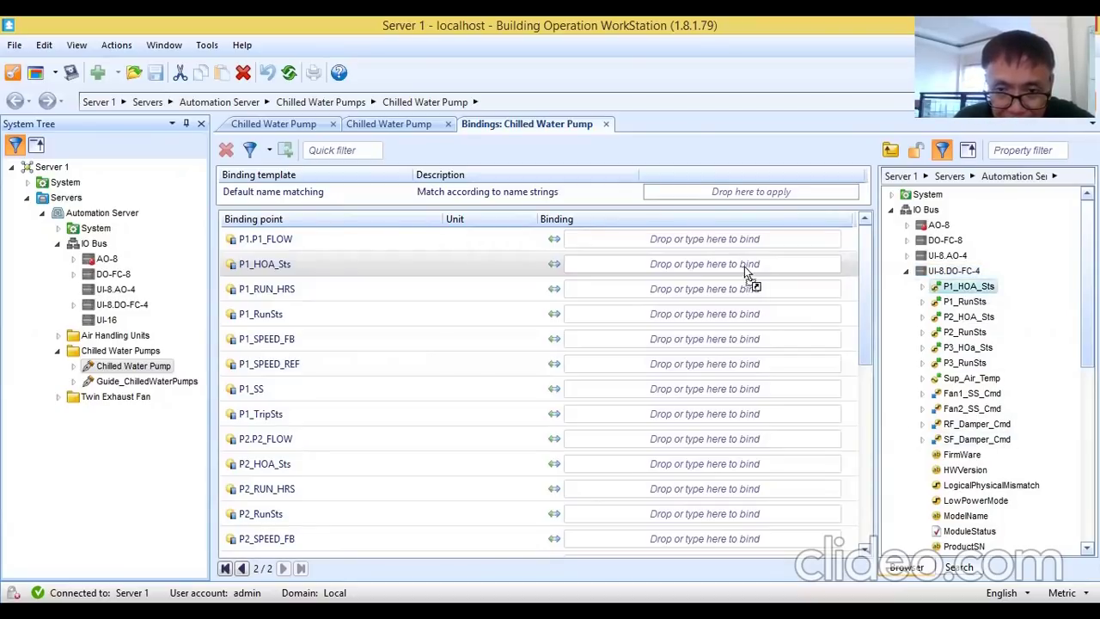
drag(726, 270, 726, 266)
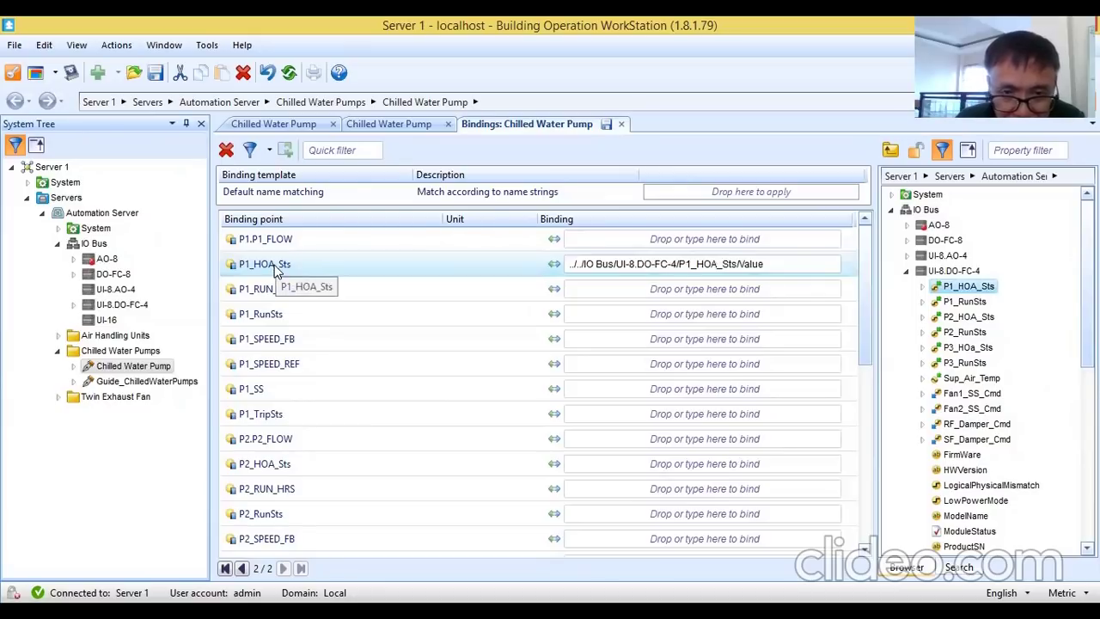
click(596, 262)
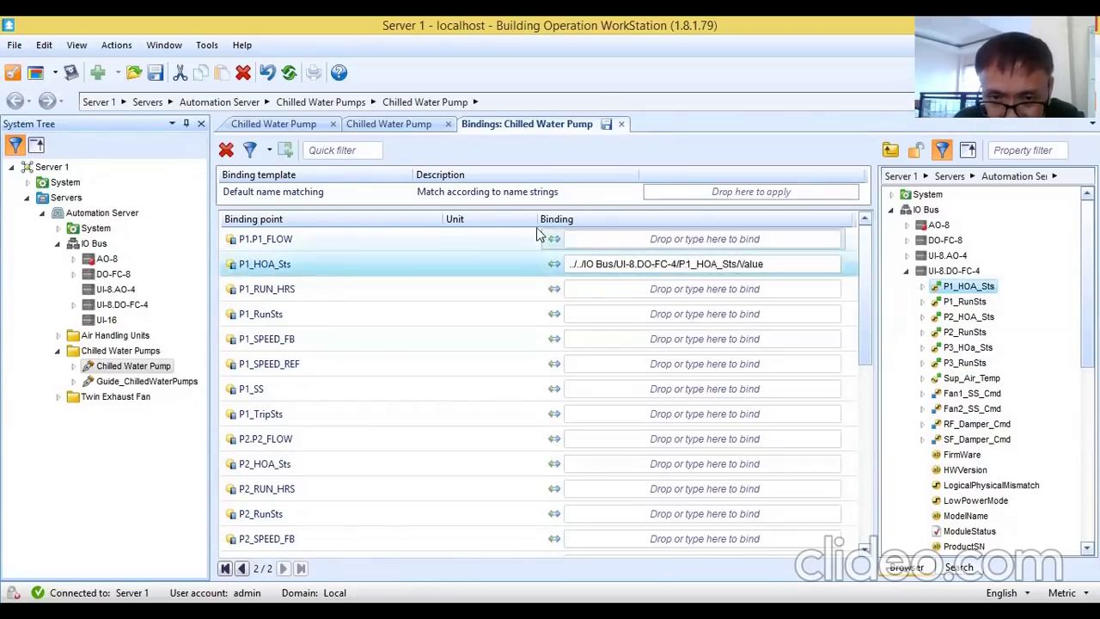
click(583, 266)
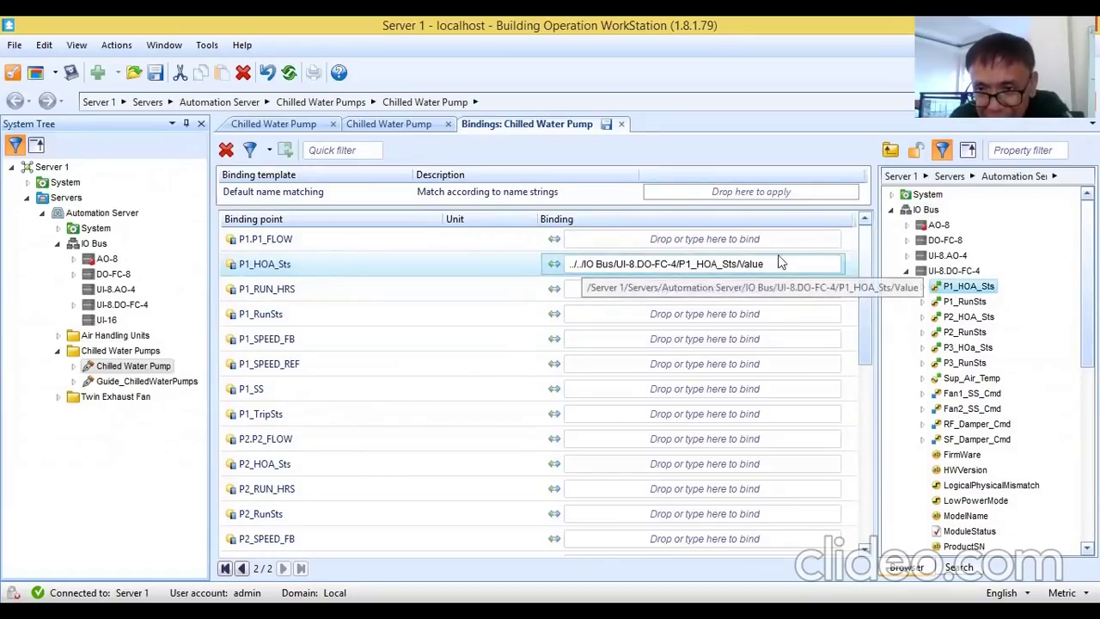
key(Return)
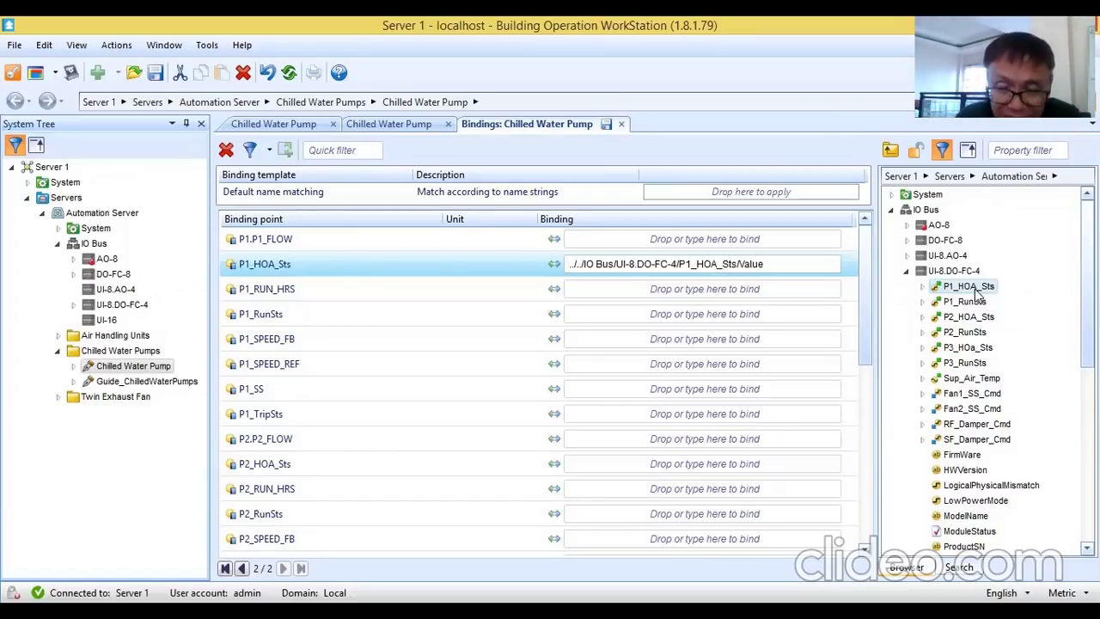
Step: Bind P1_RunSts to the P1_RunSts value of the UI-8.DO-FC-4 module
click(447, 294)
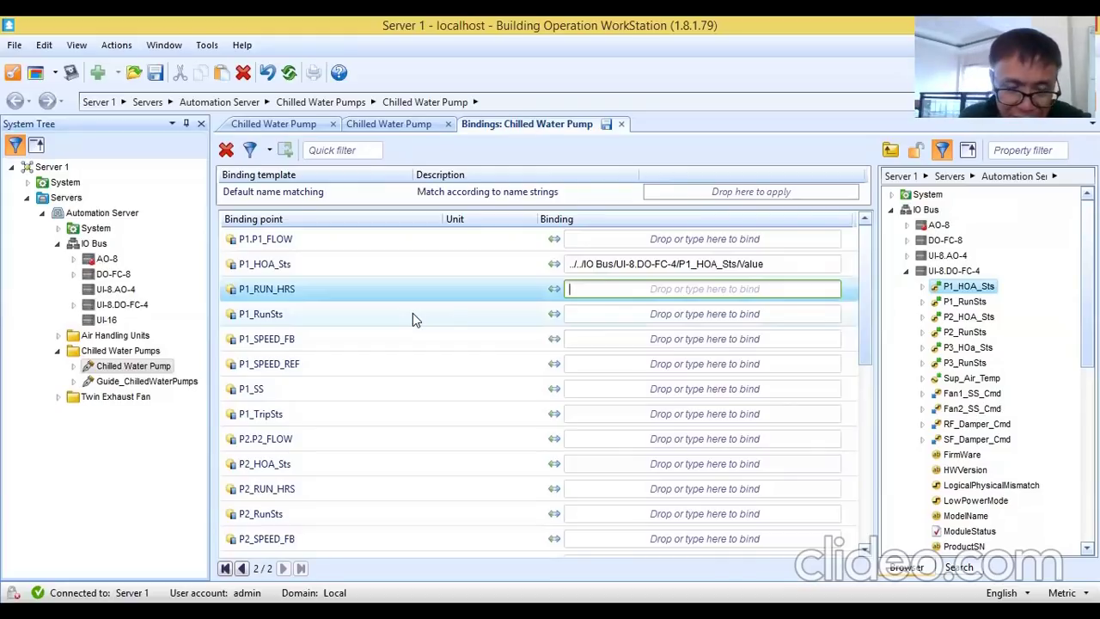
click(413, 315)
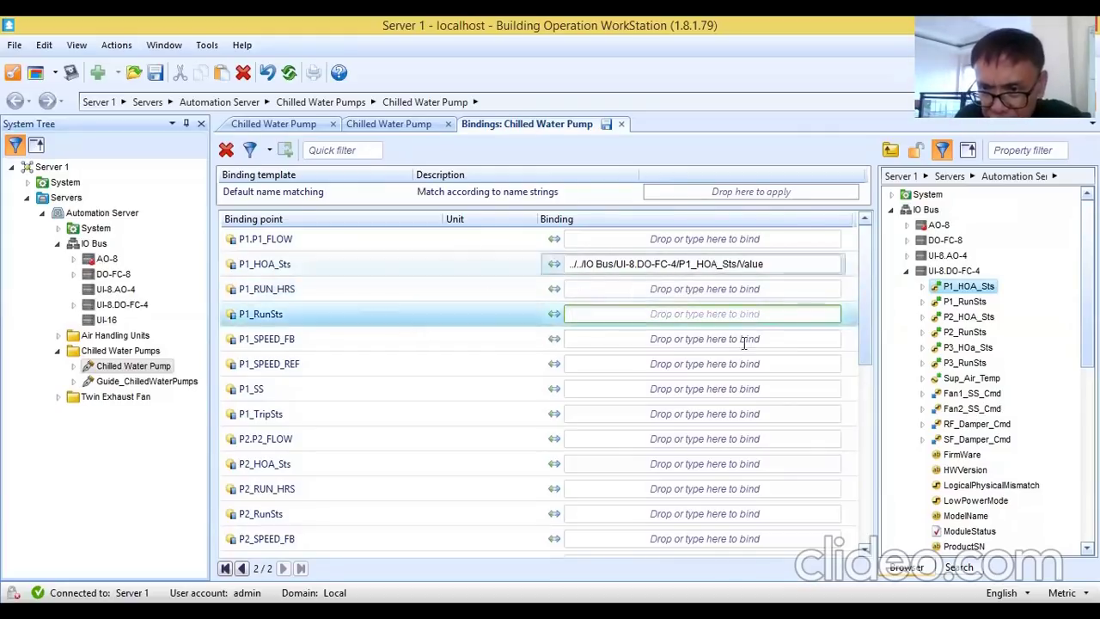
drag(963, 302, 730, 314)
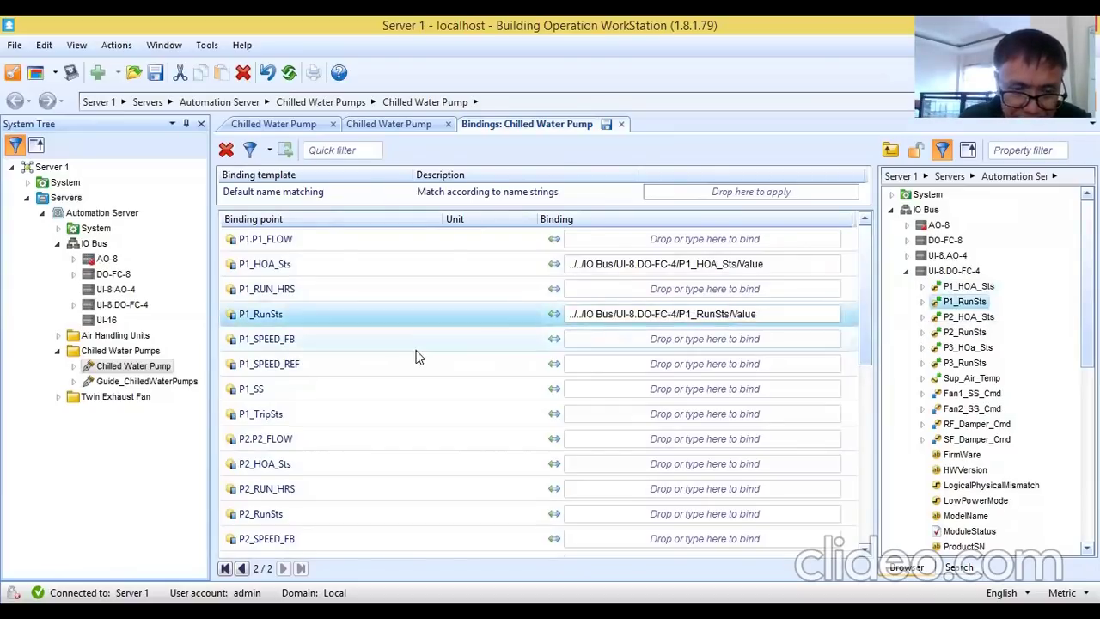
Step: Bind P2_HOA_Sts to the UI-8.DO-FC-4 module's P2_HOA_Sts value and P2_RUN_HRS to its P2_RunSts value
drag(860, 319, 855, 380)
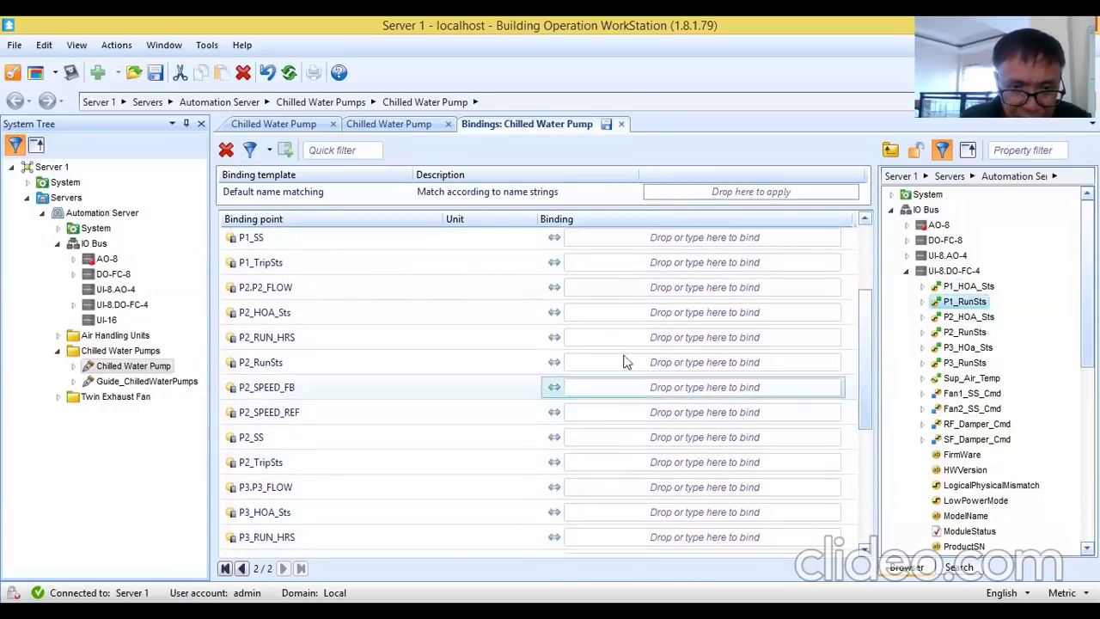
click(763, 312)
drag(952, 317, 799, 316)
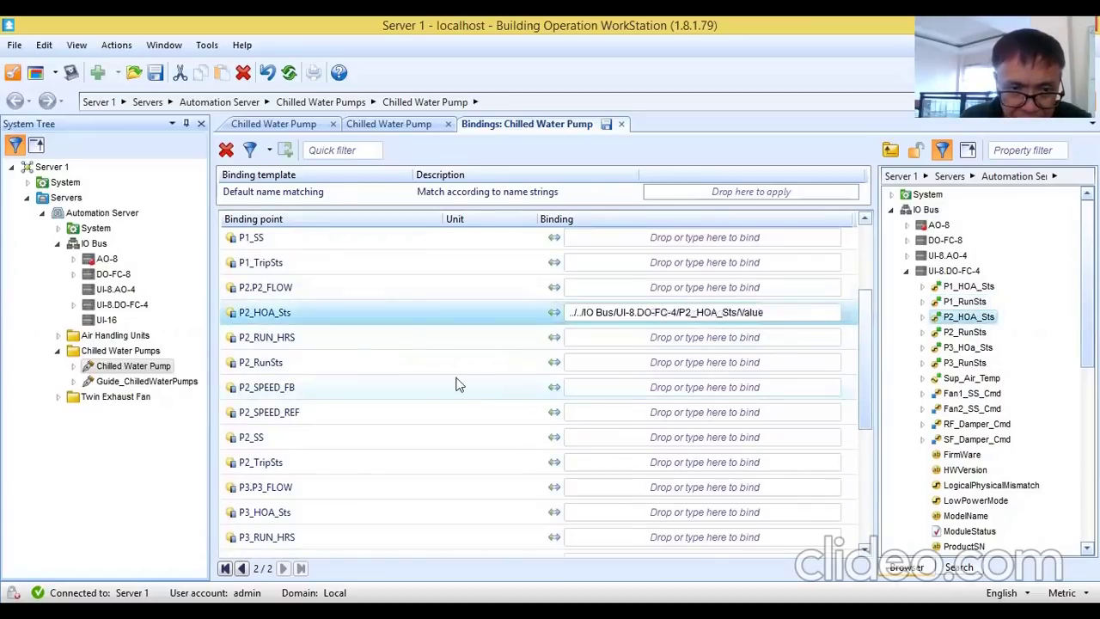
click(469, 342)
drag(953, 333, 807, 337)
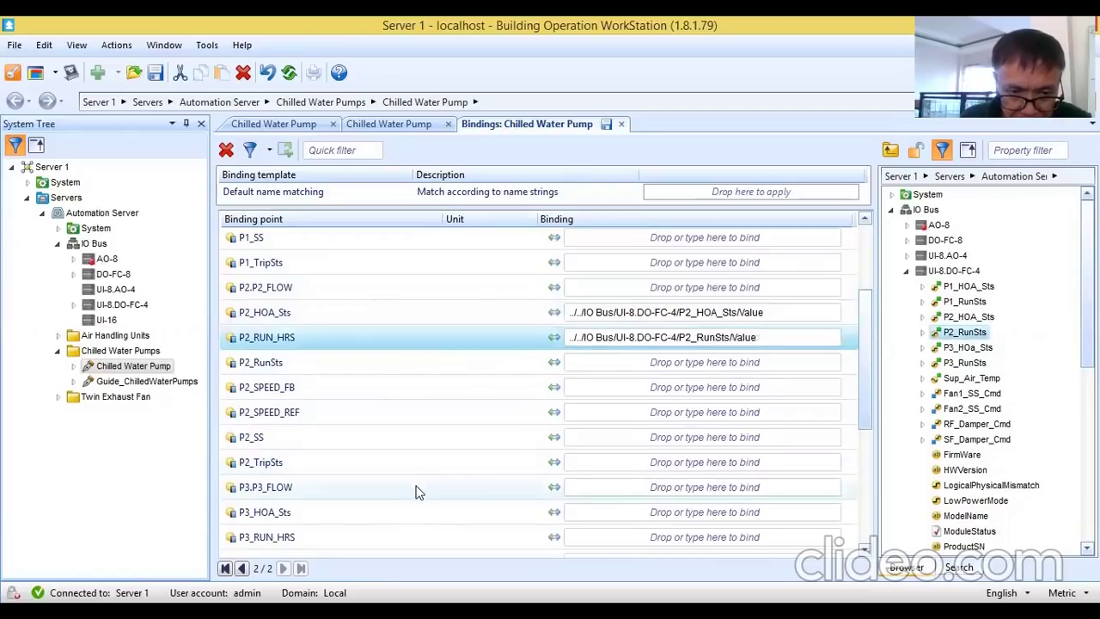
Step: Bind P3_HOA_Sts to the UI-8.DO-FC-4 module's P3_HOa_Sts value and P3_SPEED_FB to its P3_RunSts value
click(501, 512)
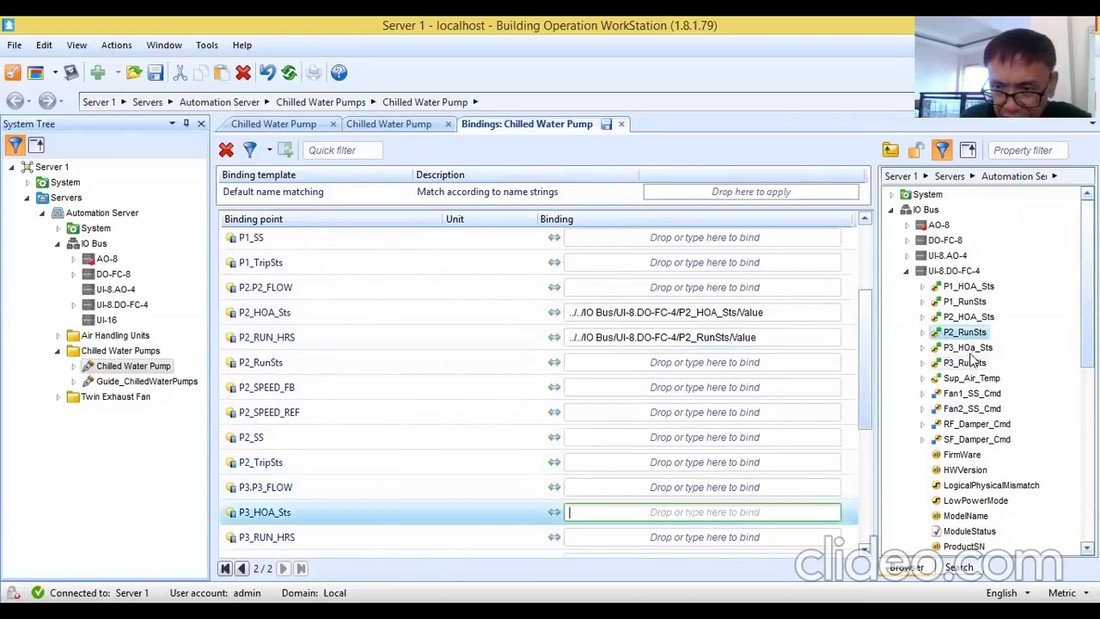
drag(967, 347, 781, 512)
drag(866, 373, 860, 459)
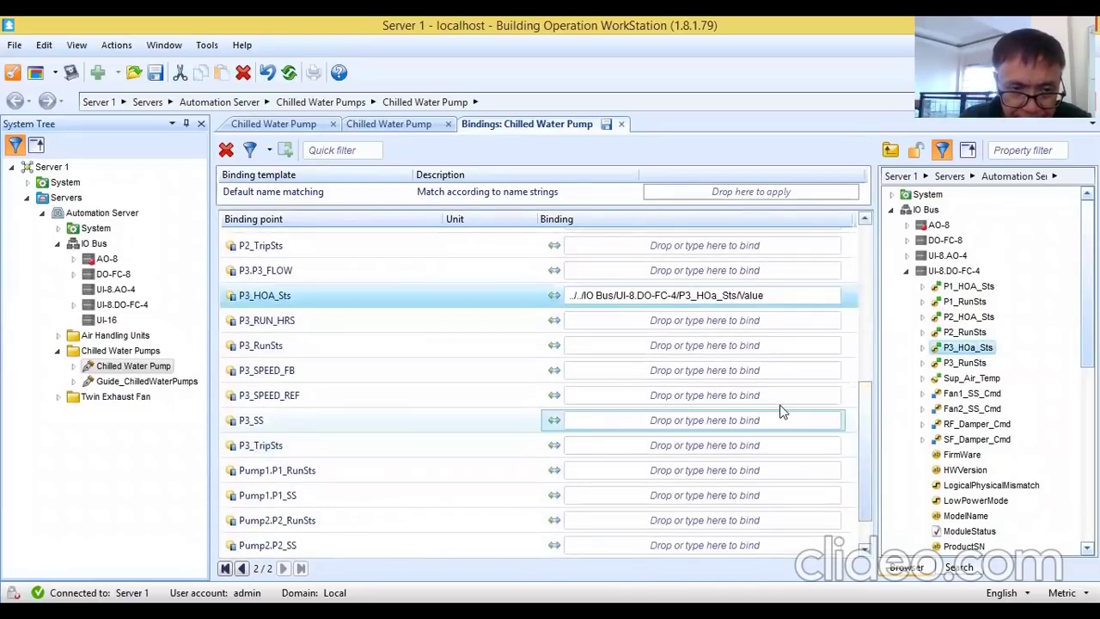
click(704, 345)
drag(965, 363, 783, 383)
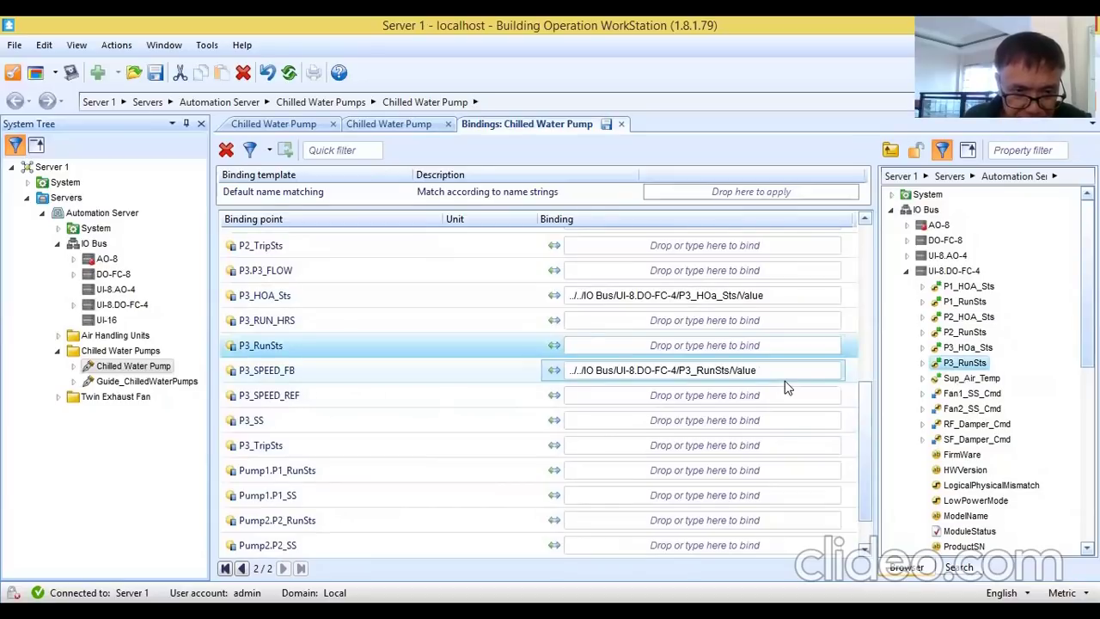
Step: Bind P3_TripSts, P2_TripSts and P1_TripSts to the trip status points of the same names on the UI-8.AO-4 module
click(906, 256)
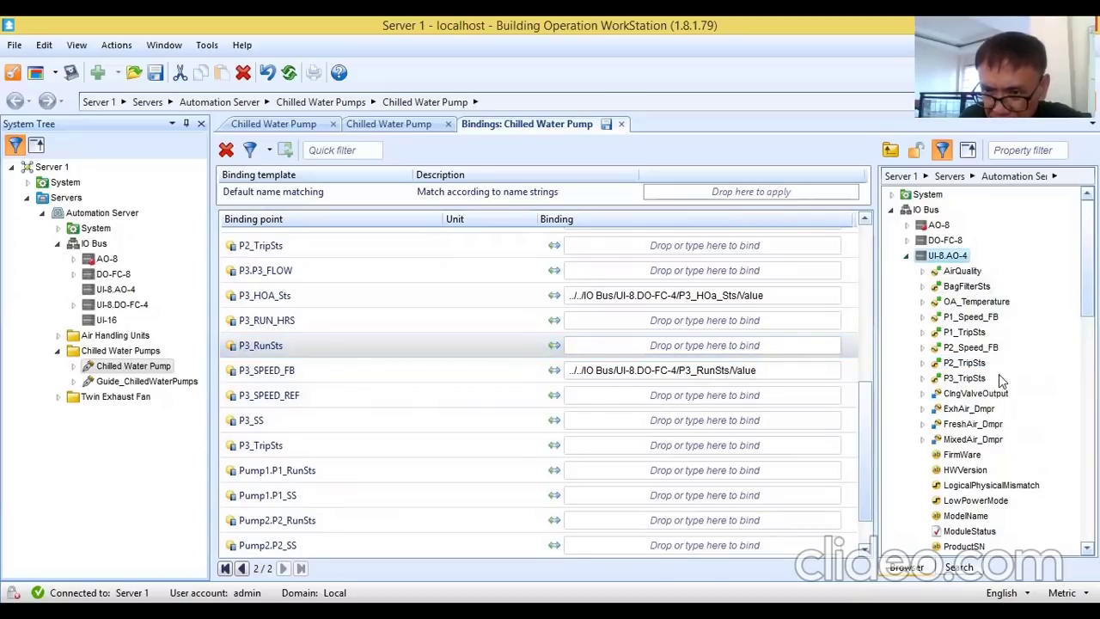
click(971, 384)
drag(971, 384, 761, 444)
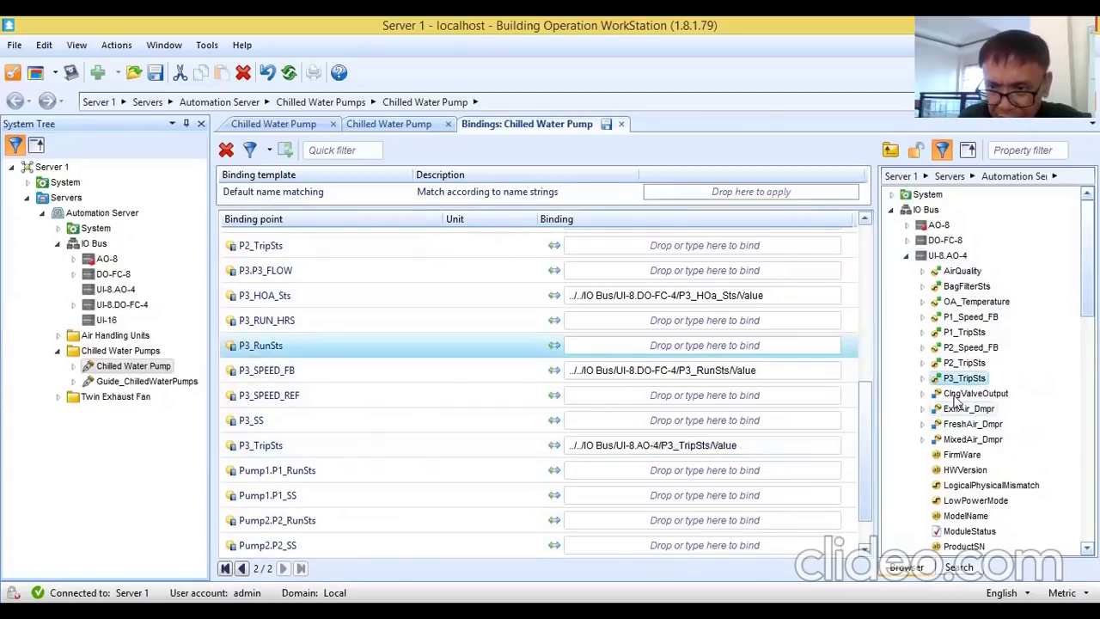
drag(953, 366, 781, 249)
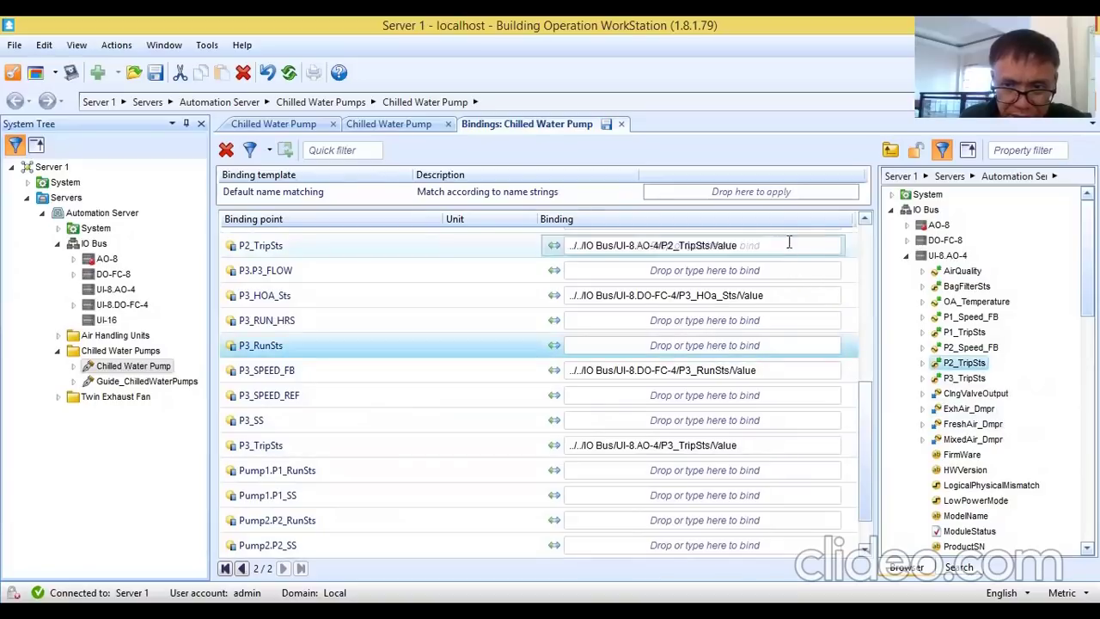
click(865, 220)
drag(865, 220, 865, 220)
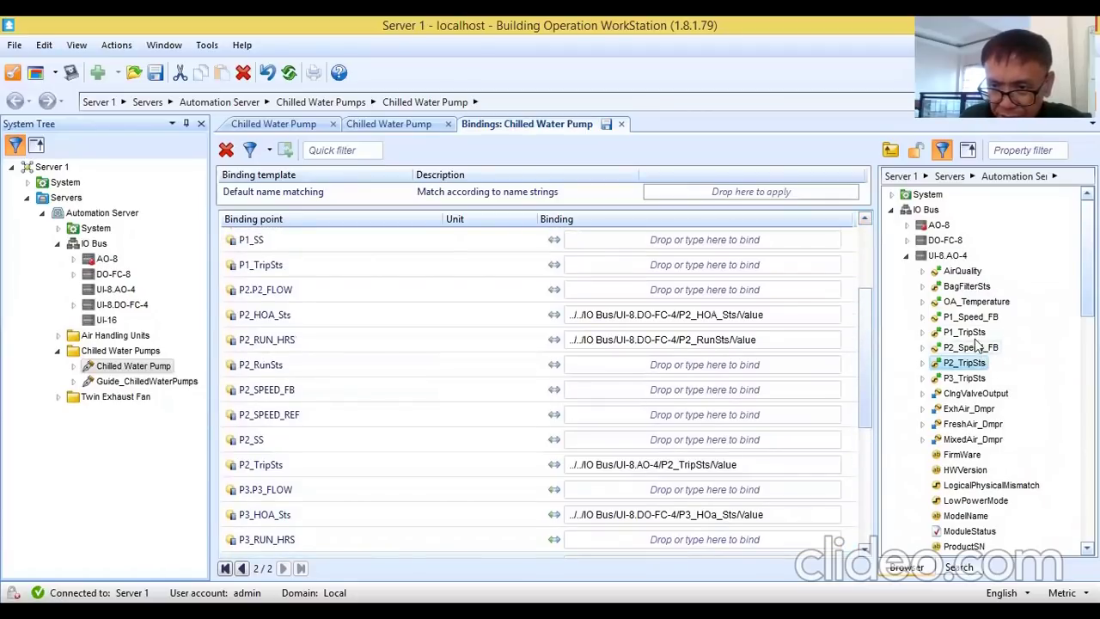
drag(965, 332, 778, 266)
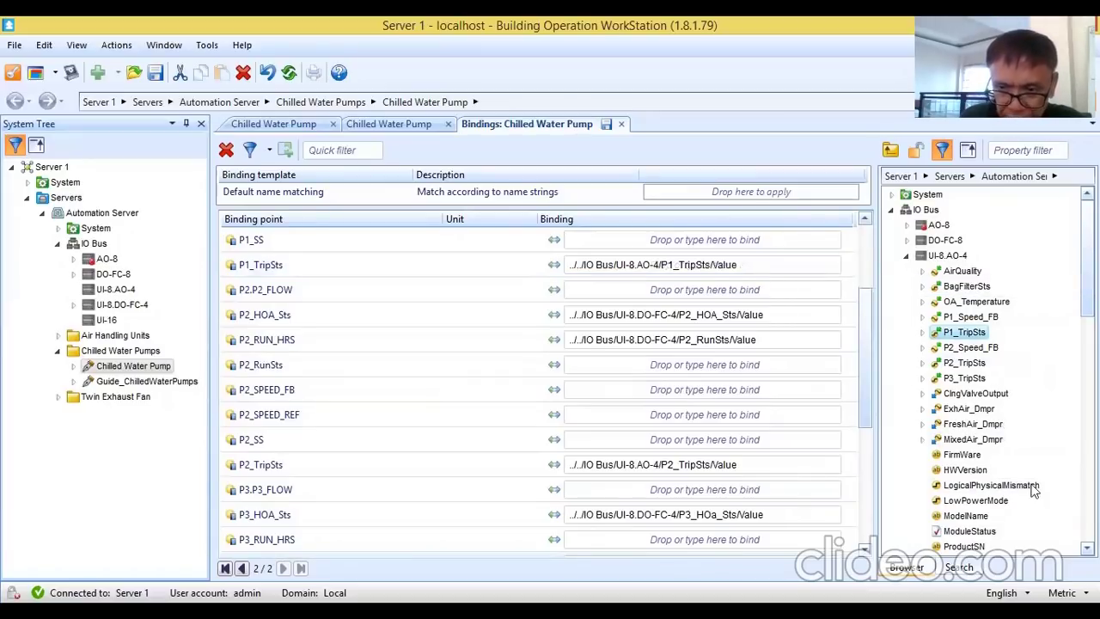
Step: Bind P1_SPEED_FB and P2_SPEED_FB to the P1_Speed_FB and P2_Speed_FB values of the UI-8.AO-4 module
drag(868, 311, 882, 381)
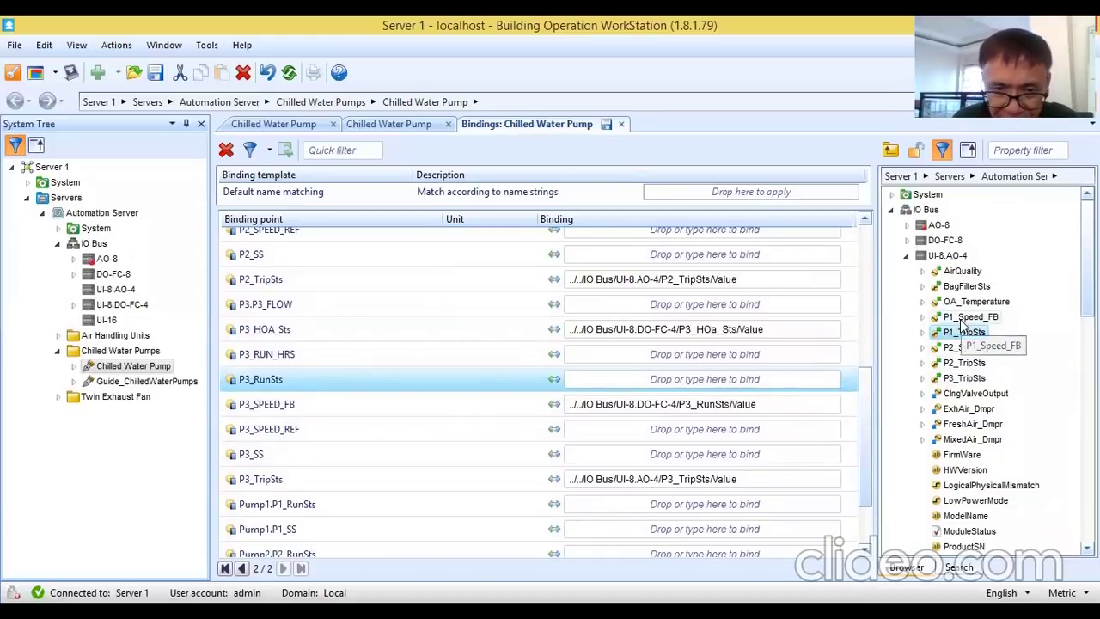
drag(864, 380, 868, 271)
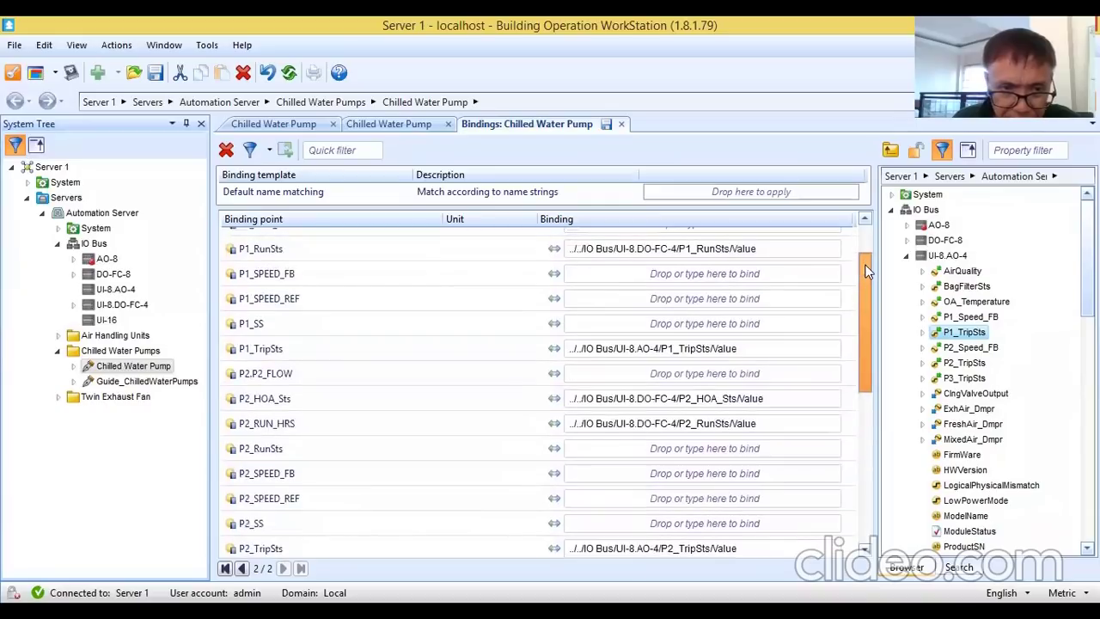
click(615, 272)
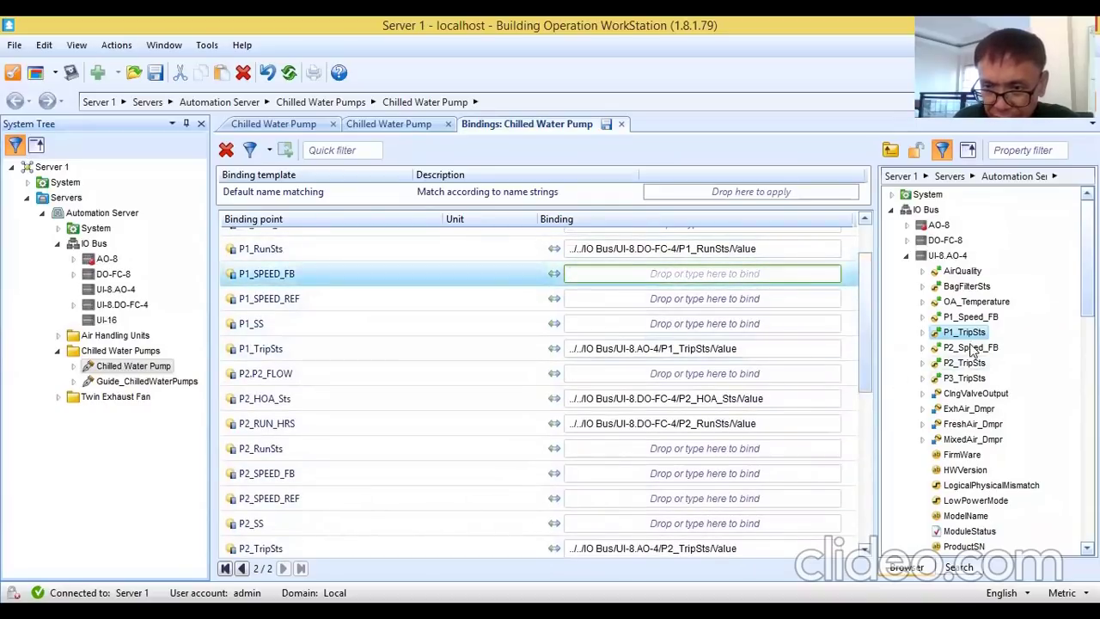
drag(968, 318, 806, 273)
click(362, 281)
drag(961, 320, 625, 307)
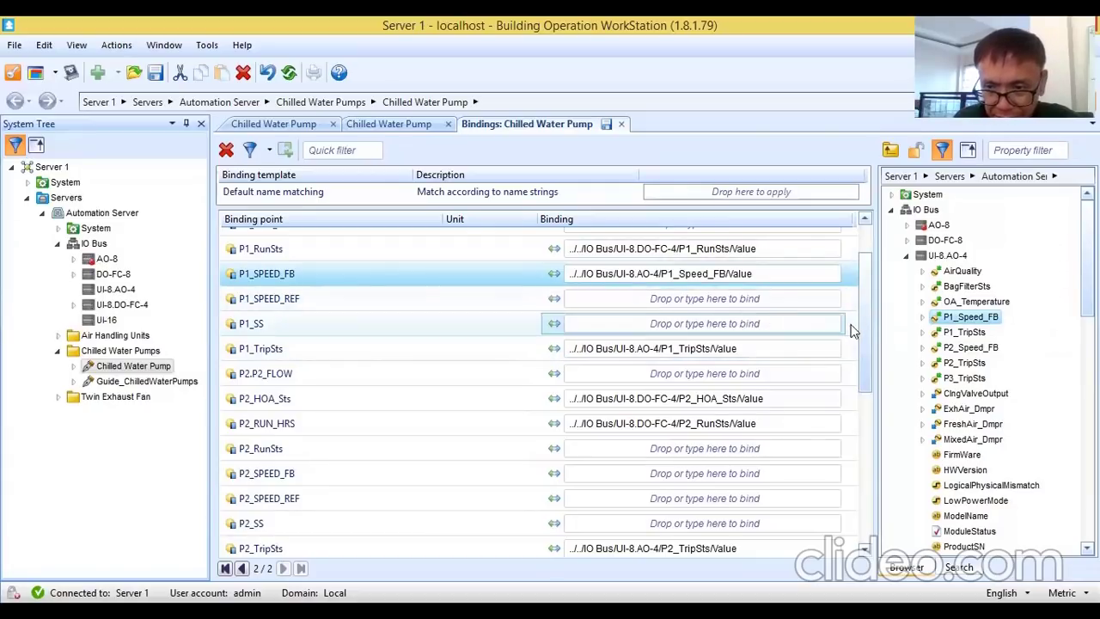
drag(866, 317, 871, 361)
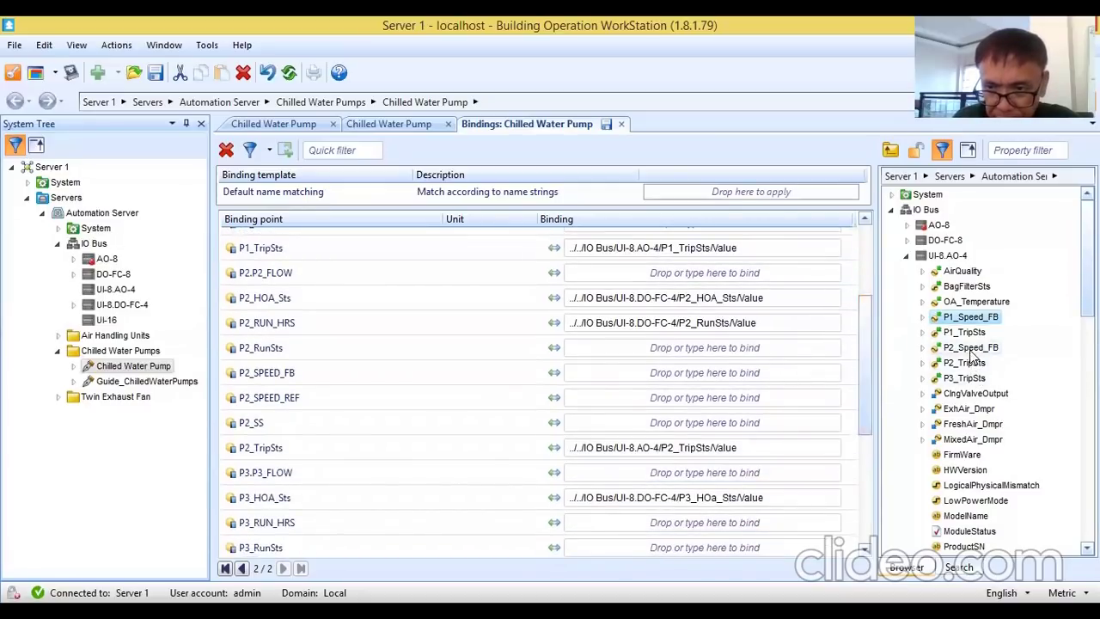
drag(969, 348, 753, 371)
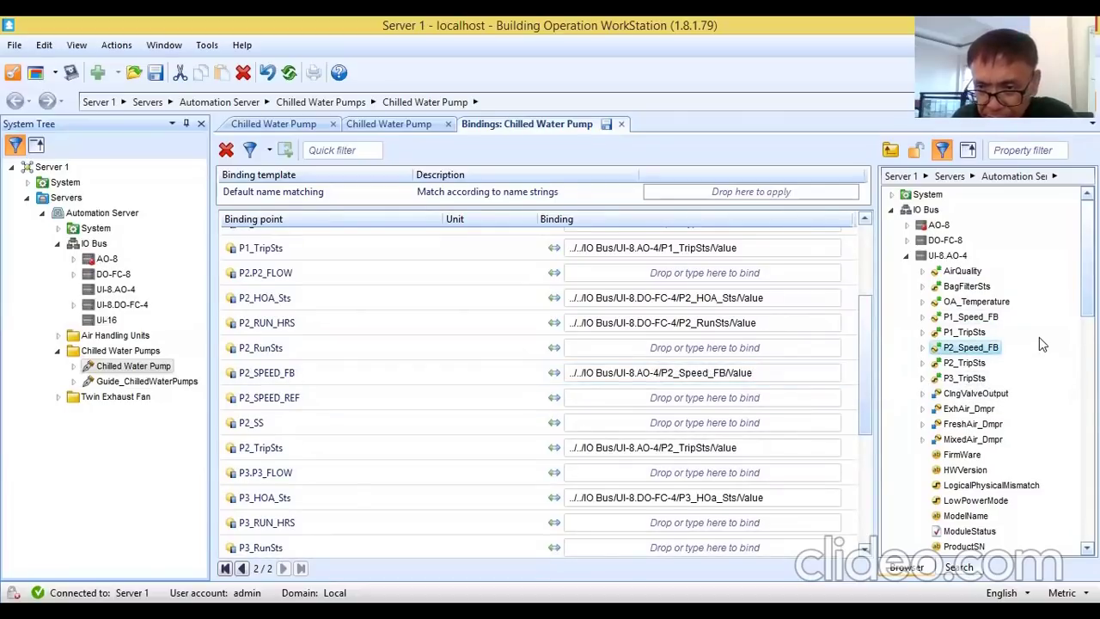
Step: Expand the UI-16 module in the binding source tree and select its P3_SpeedFB point
drag(1087, 257, 1087, 391)
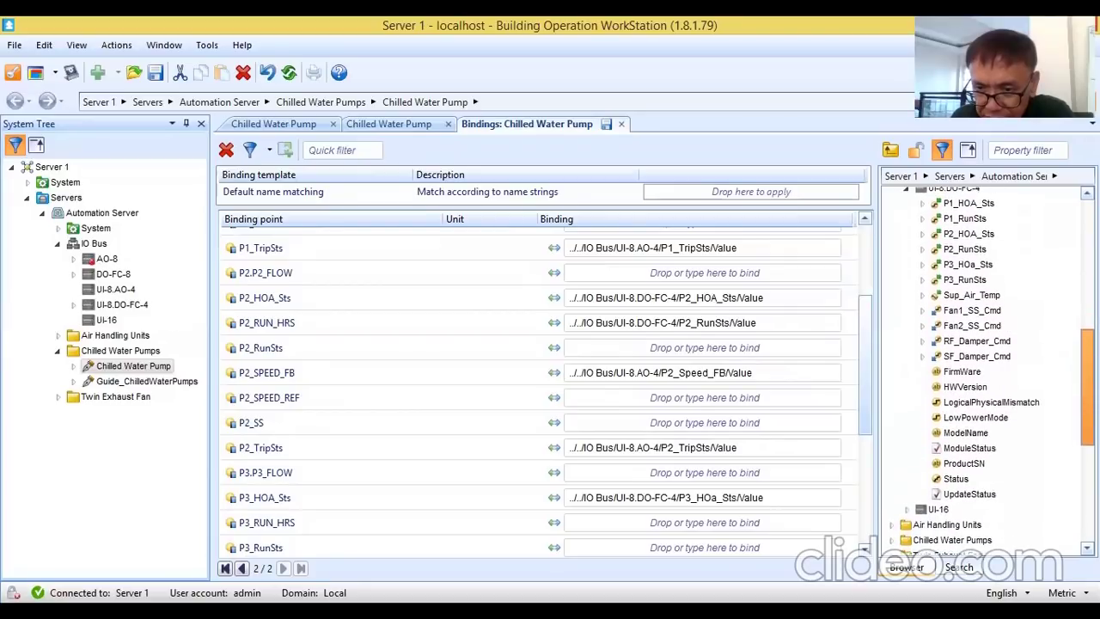
click(918, 512)
drag(1087, 352, 1087, 423)
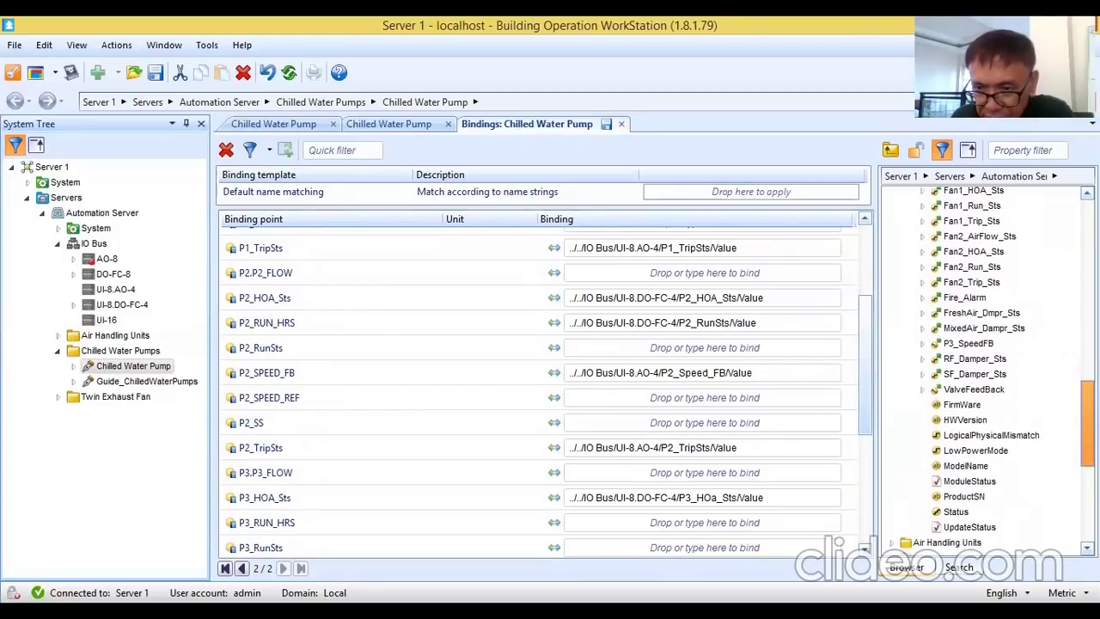
click(969, 344)
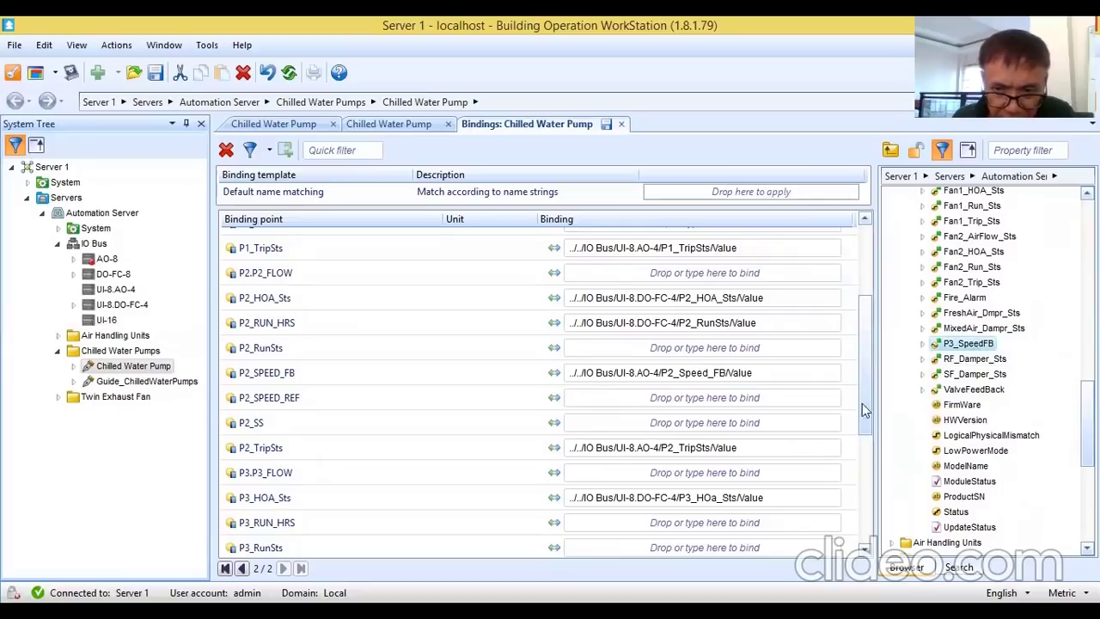
scroll(863, 403, down, 3)
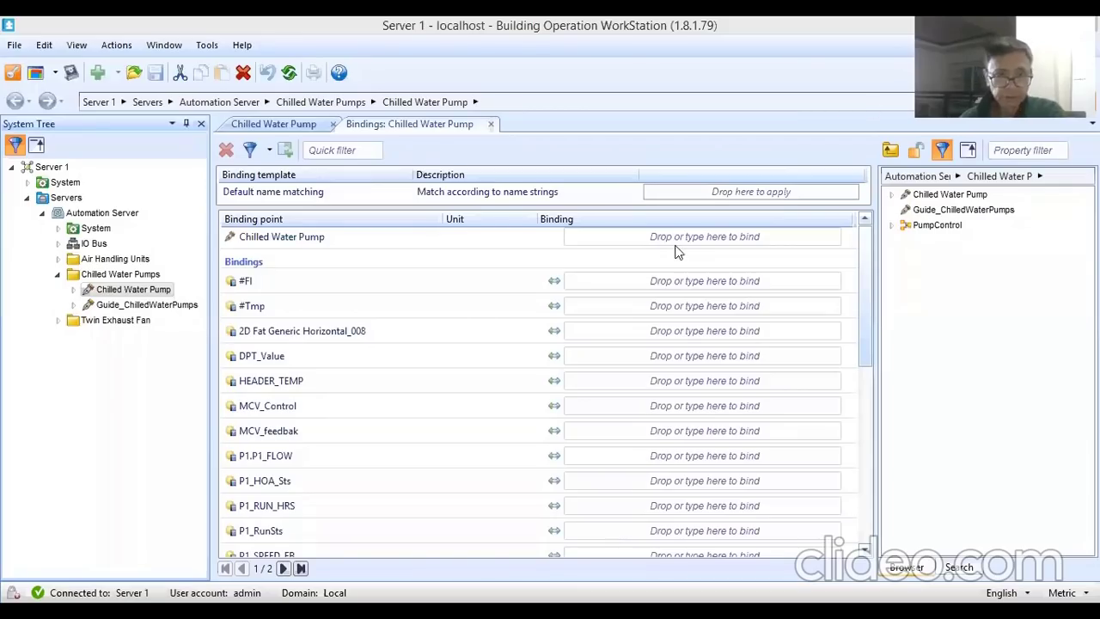
Step: Go up to the Automation Server in the binding source browser and expand its IO Bus modules
click(675, 246)
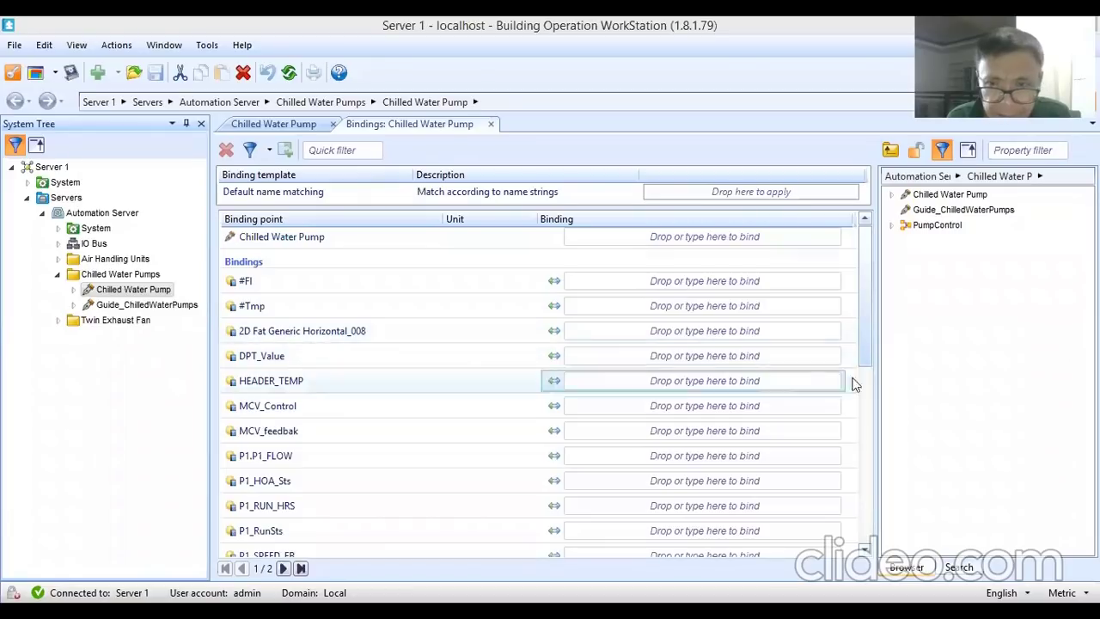
drag(866, 300, 888, 272)
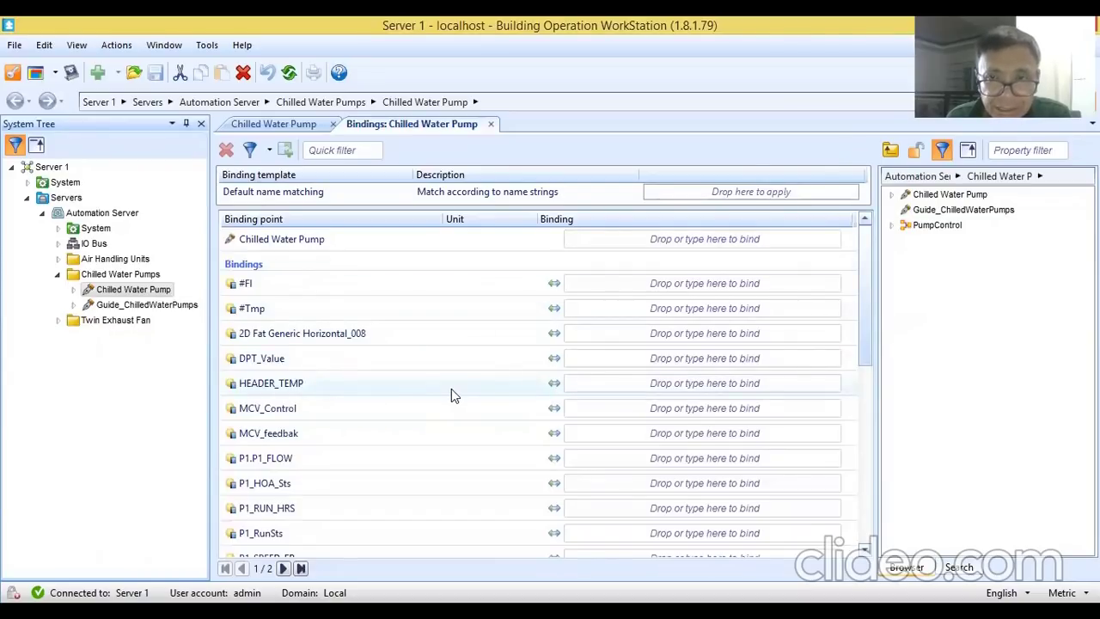
click(891, 152)
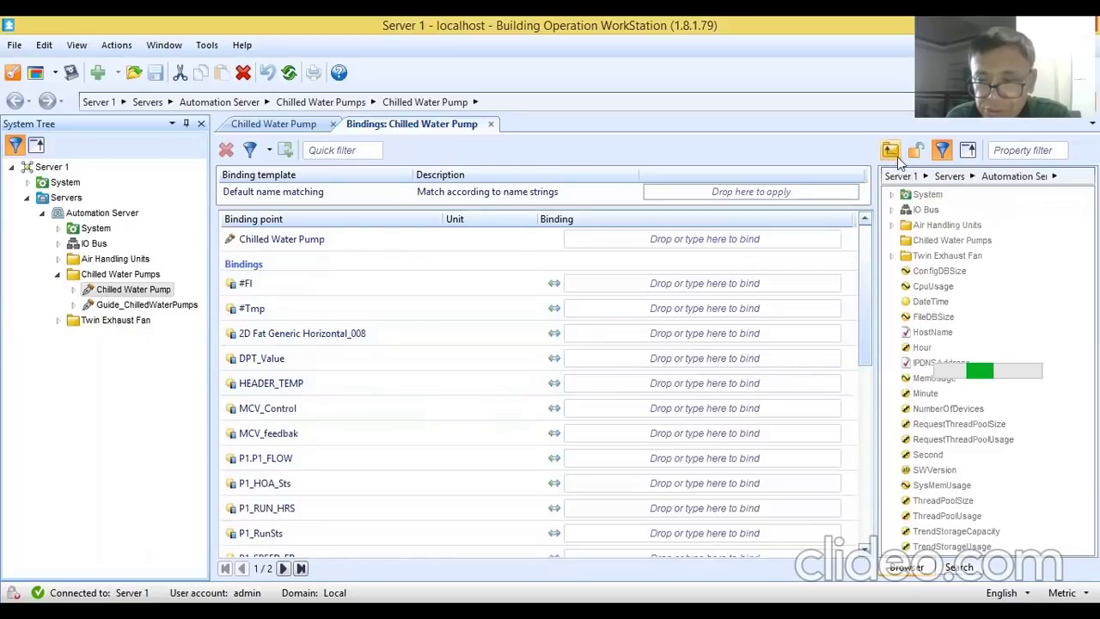
click(892, 213)
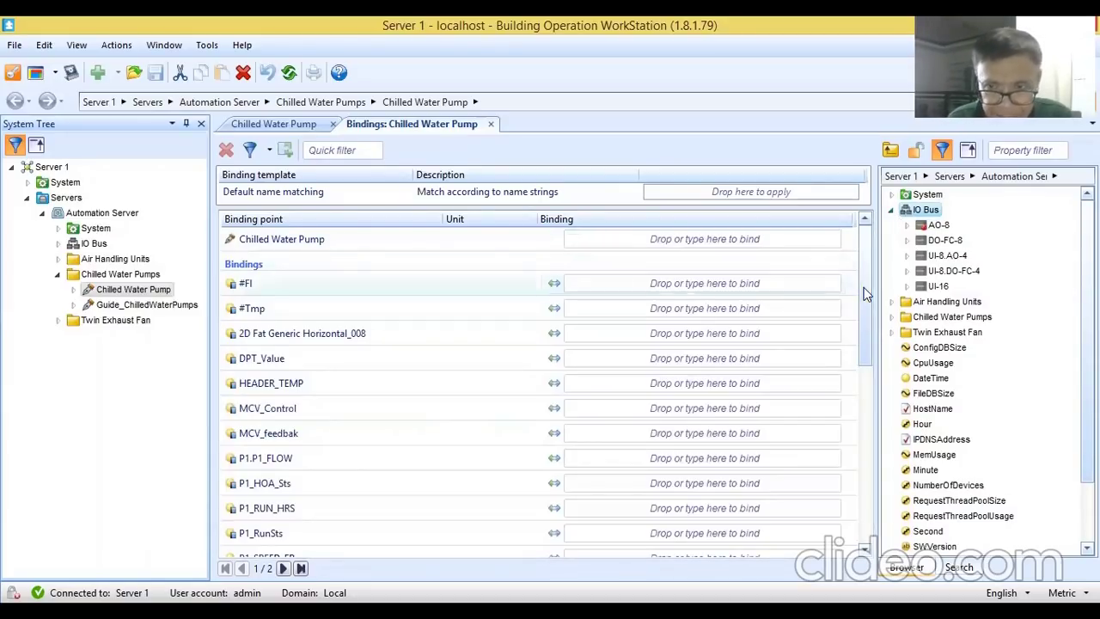
mouse_move(864, 287)
mouse_down()
mouse_move(864, 299)
mouse_move(866, 280)
mouse_up()
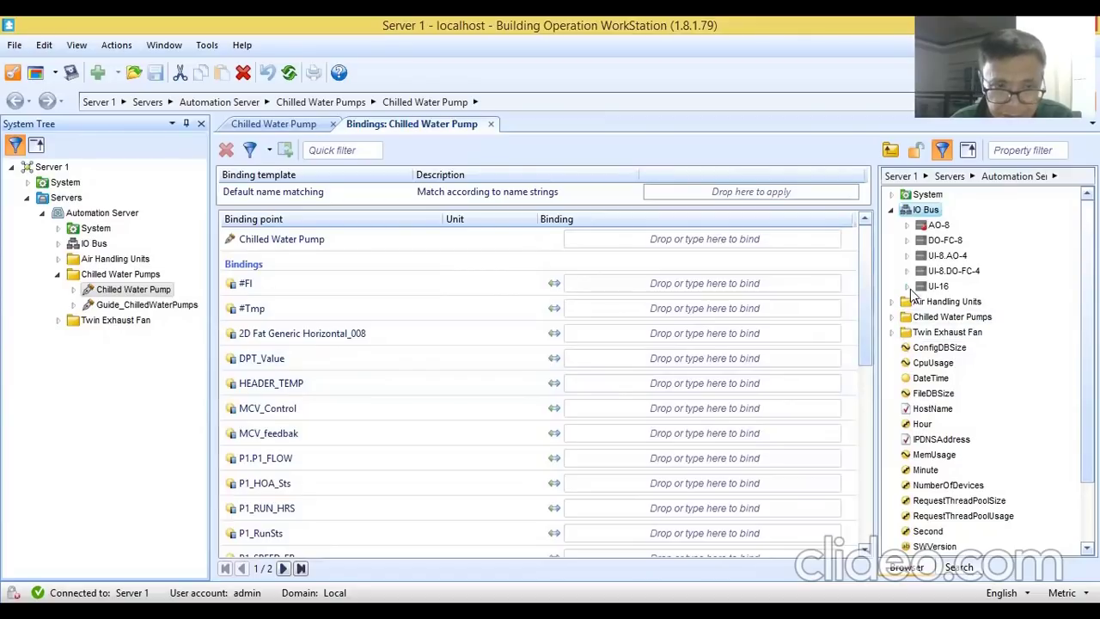
drag(862, 319, 870, 392)
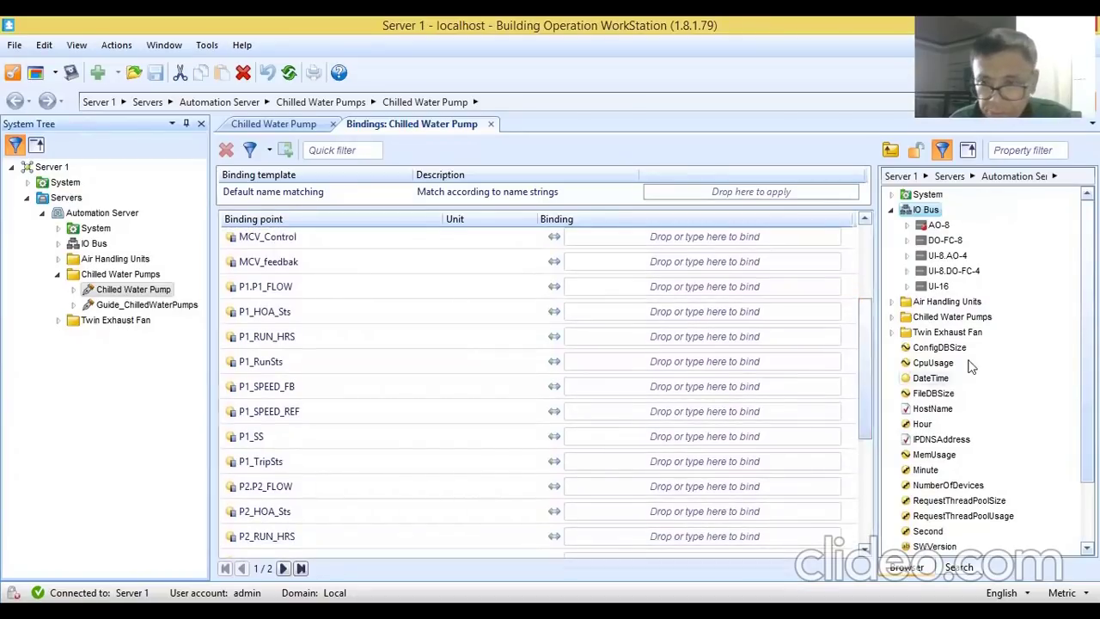
Step: Bind P3_SPEED_FB to the P3_SpeedFB value of the UI-16 module
click(907, 287)
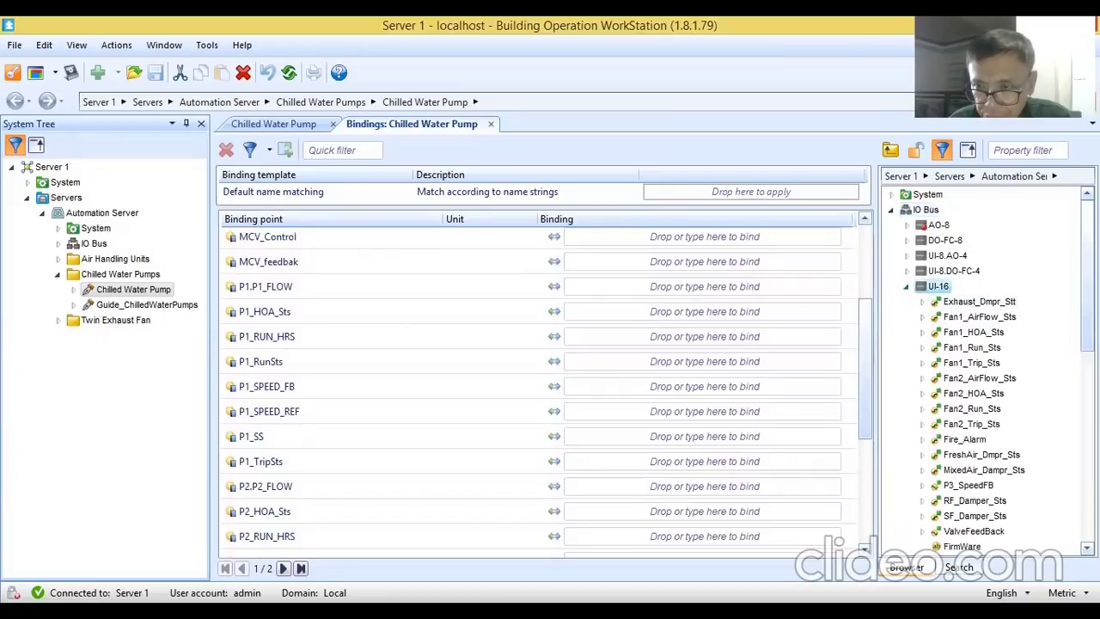
scroll(1024, 363, down, 3)
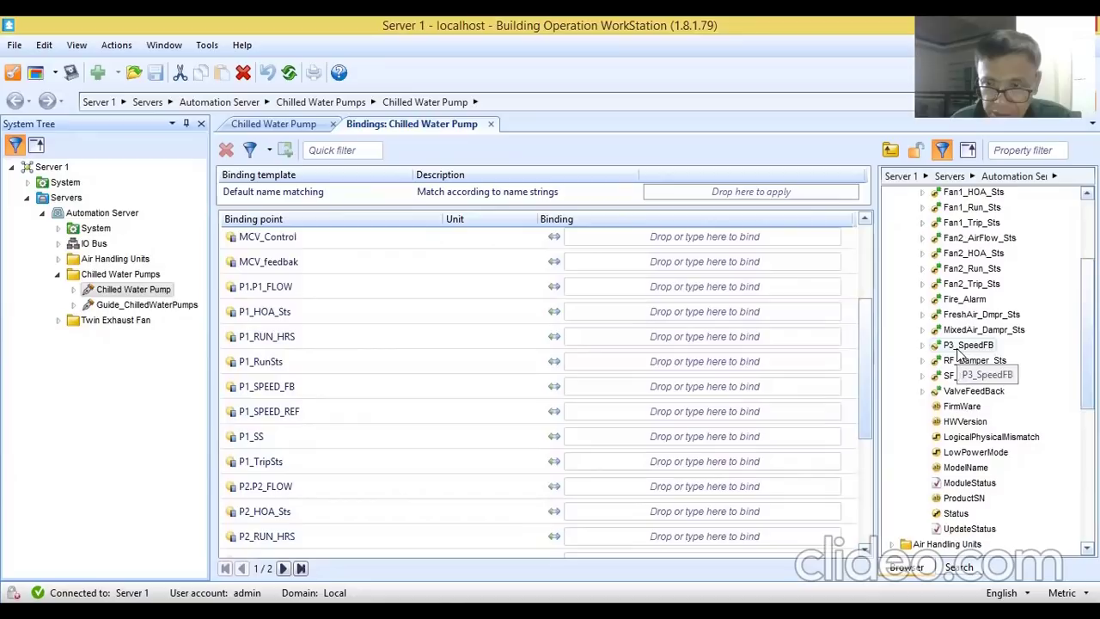
drag(866, 344, 871, 474)
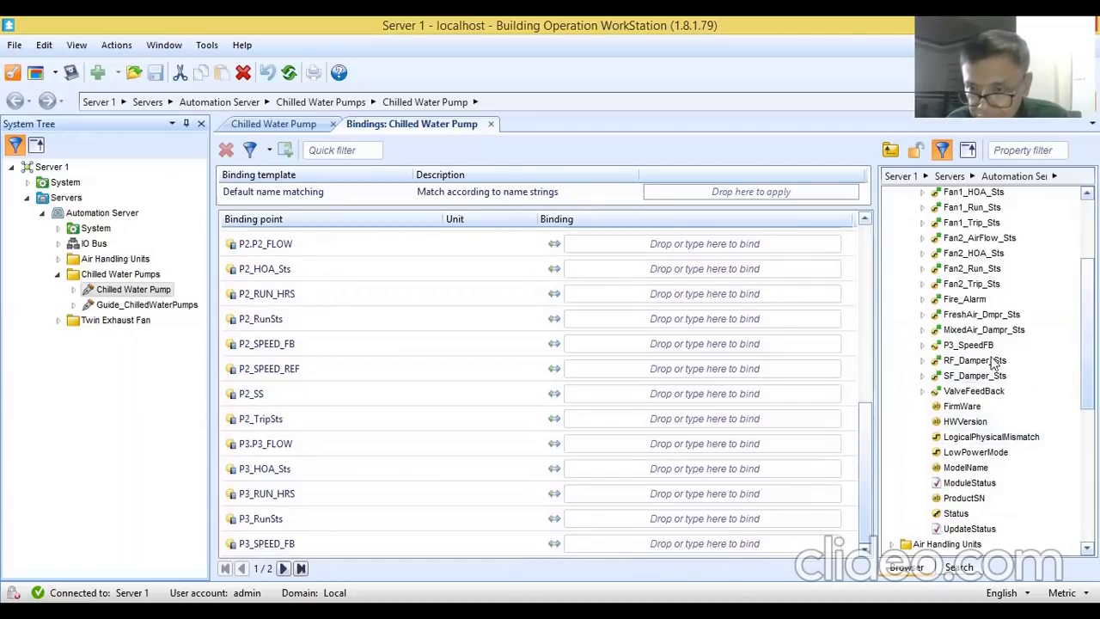
drag(980, 347, 817, 546)
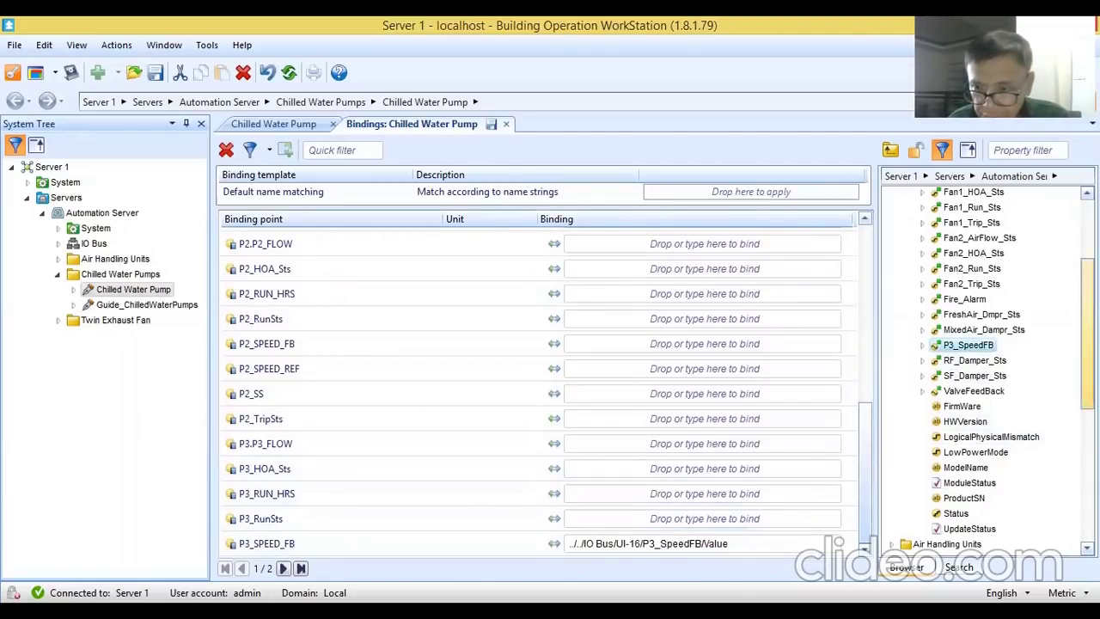
Step: Bind P1_HOA_Sts and P1_RunSts to the values of the same names on the UI-8.DO-FC-4 module
scroll(959, 296, up, 5)
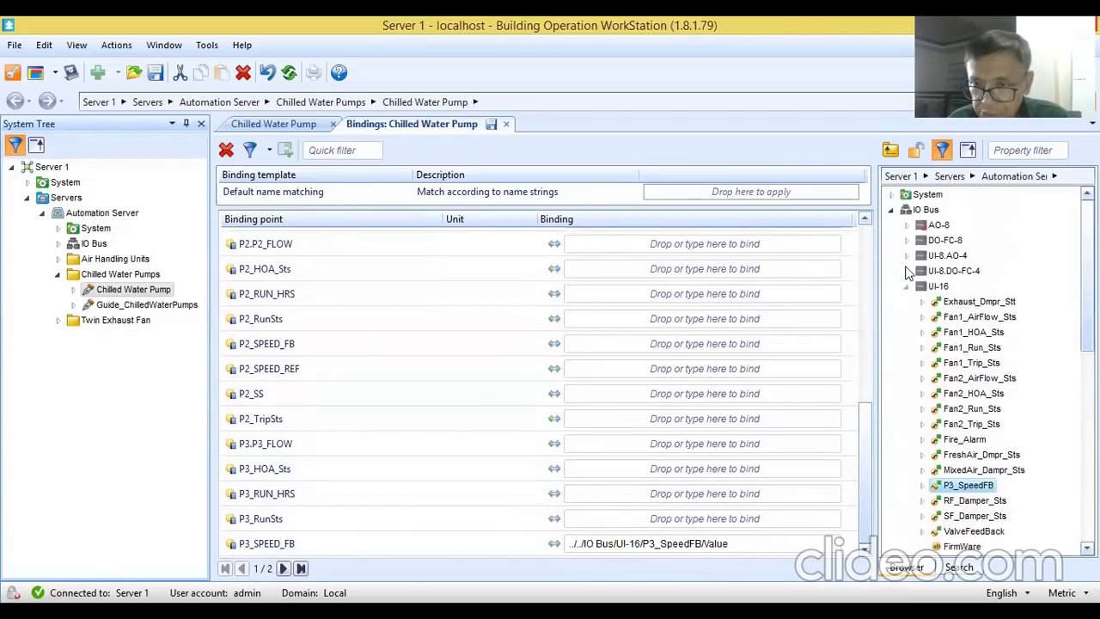
click(906, 273)
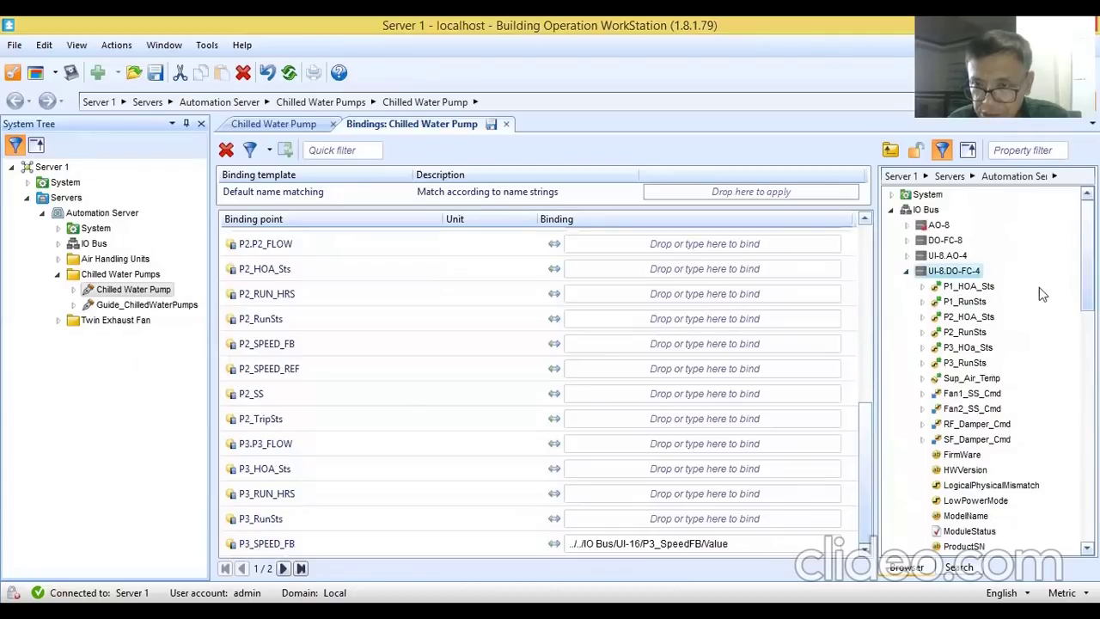
scroll(988, 369, down, 3)
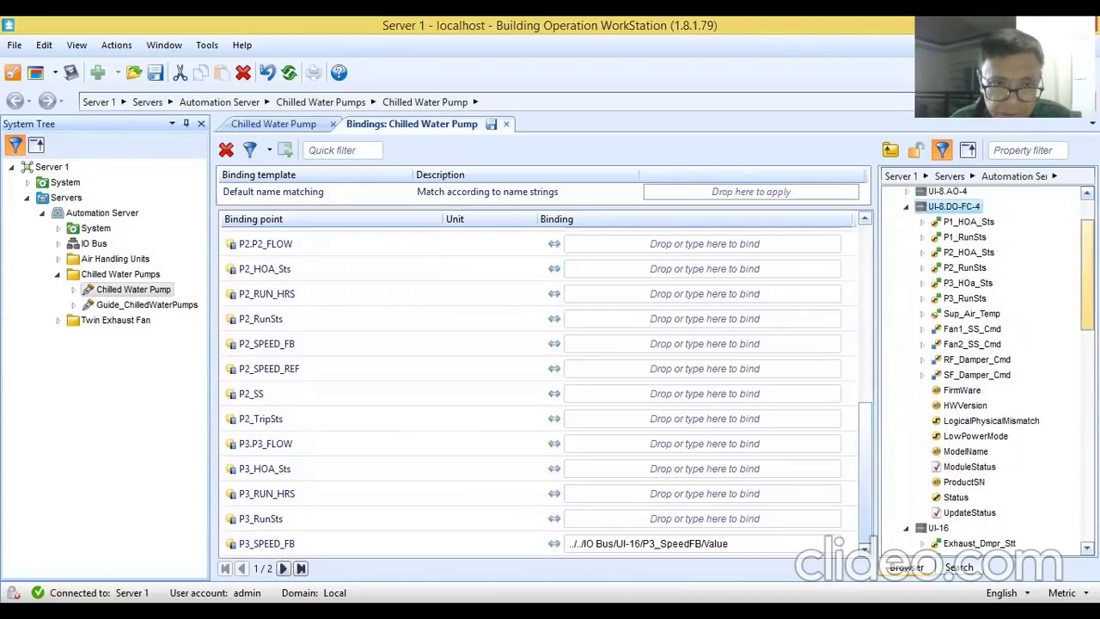
drag(868, 433, 896, 321)
drag(988, 225, 794, 352)
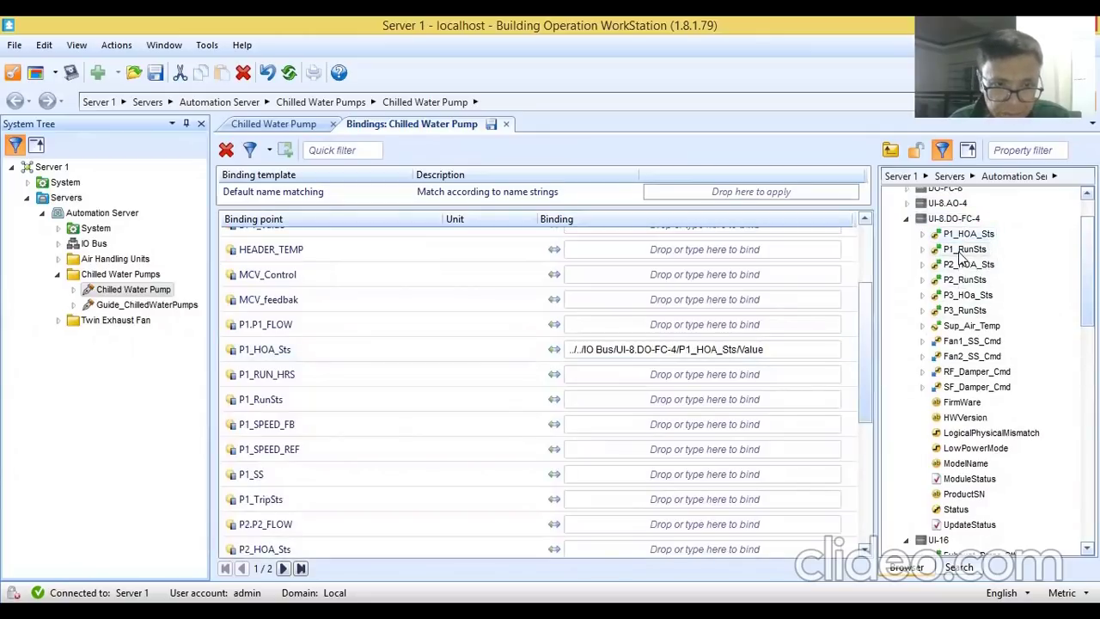
drag(962, 251, 721, 400)
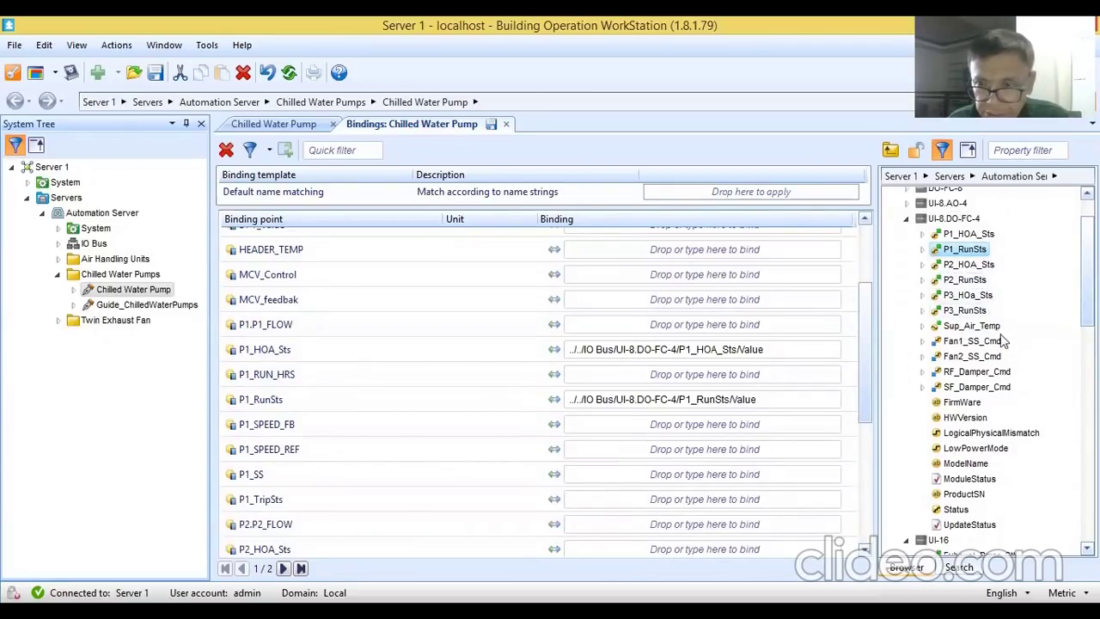
Step: Bind P2_HOA_Sts to the UI-8.DO-FC-4 module's P2_HOA_Sts value, and both P2_RunSts and P2.P2_FLOW to its P2_RunSts value
click(973, 286)
drag(868, 320, 873, 351)
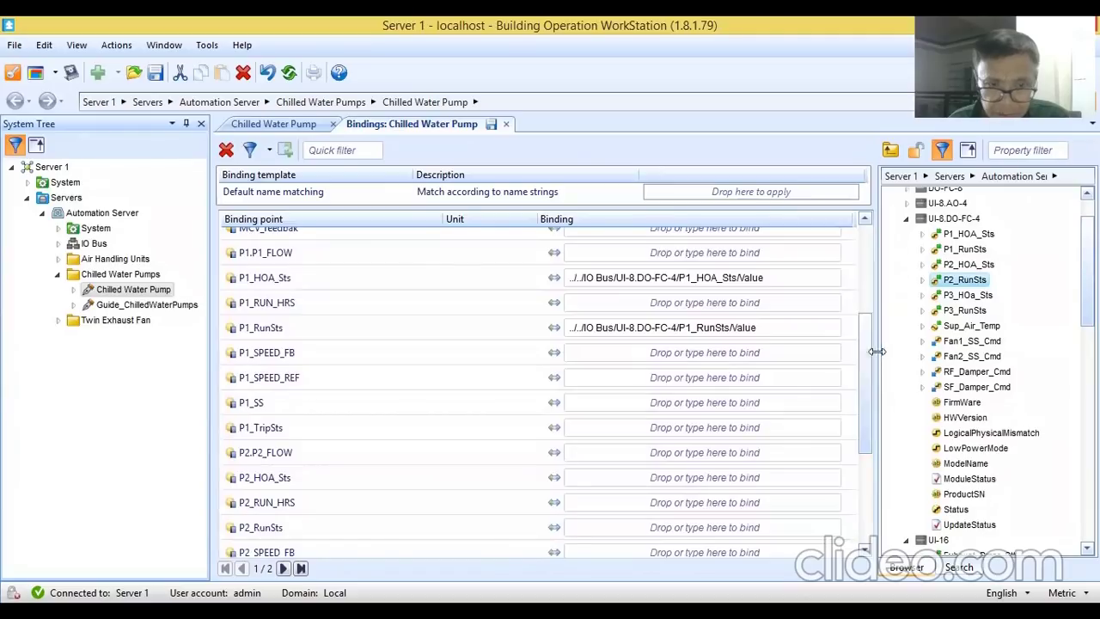
drag(969, 267, 766, 481)
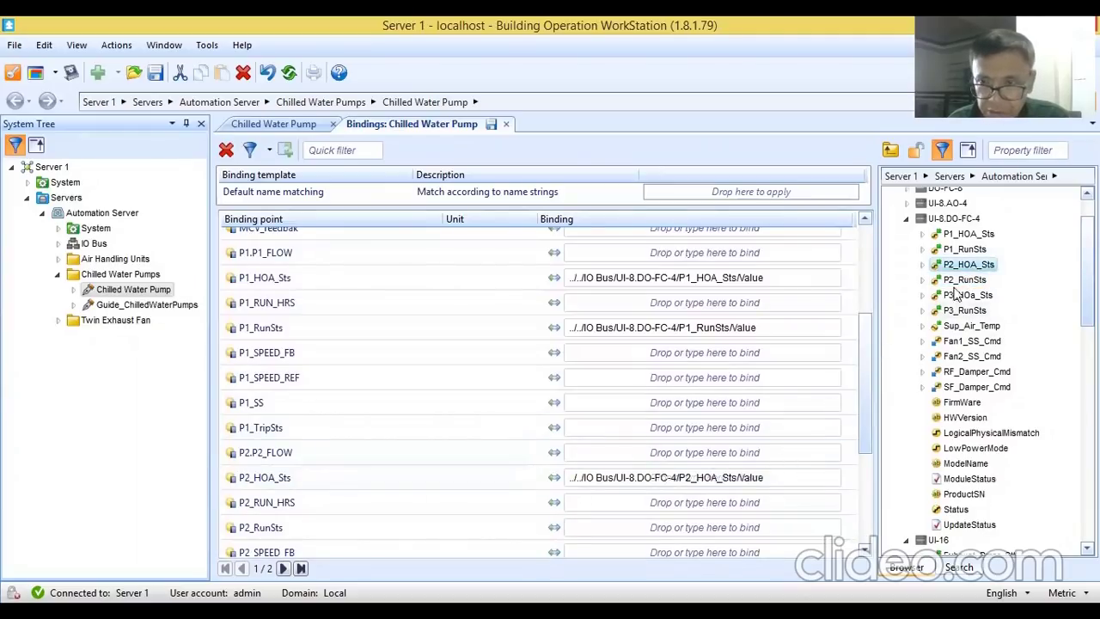
drag(957, 280, 756, 529)
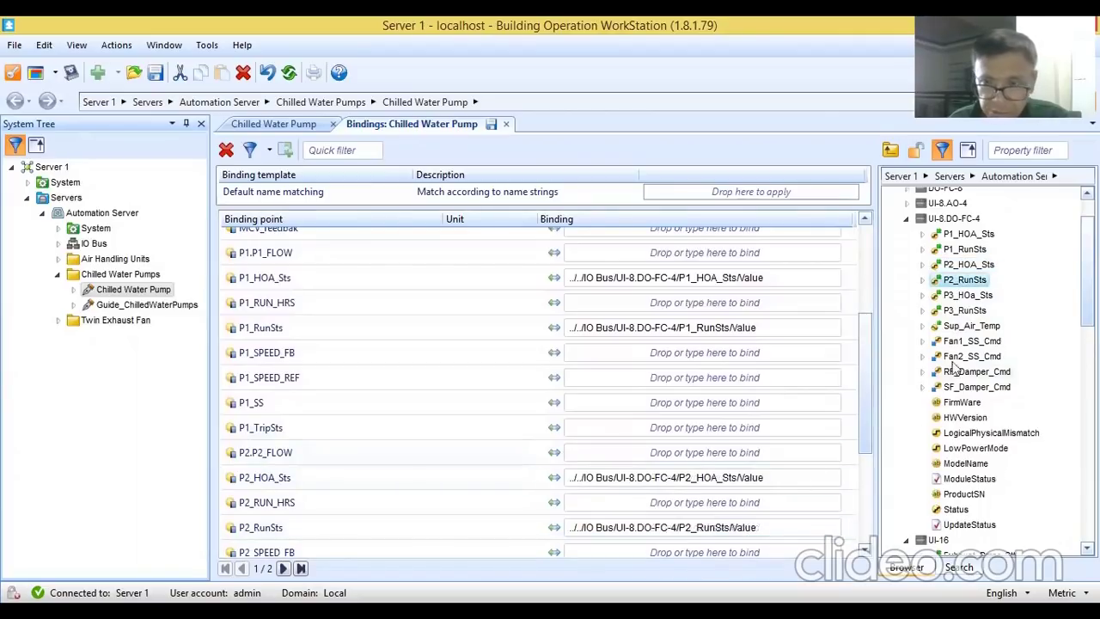
drag(962, 282, 762, 456)
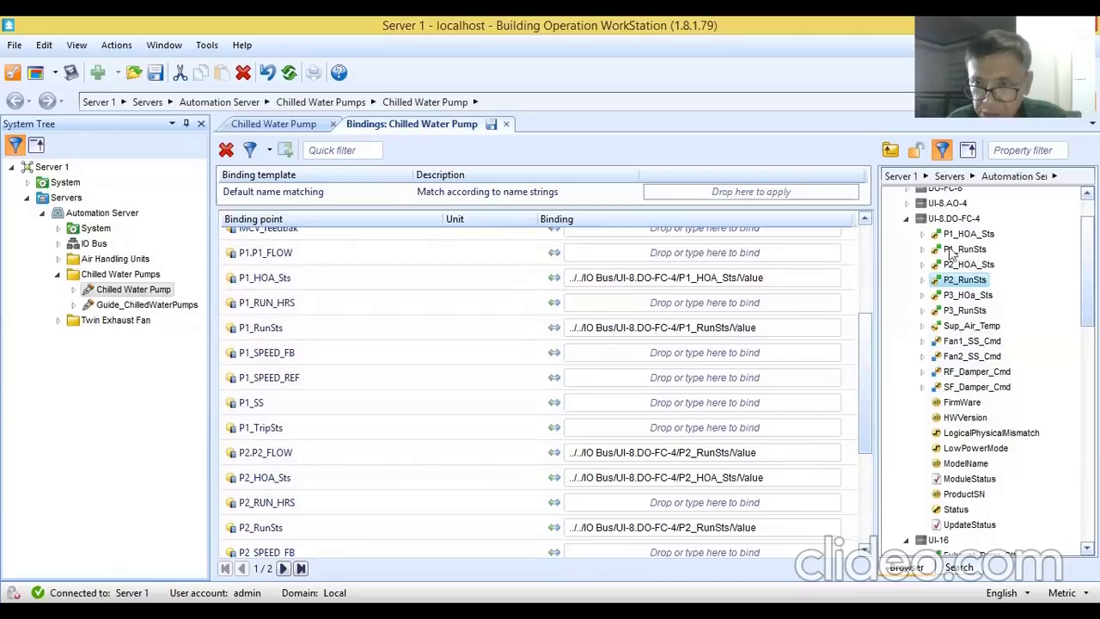
Step: Bind P1_SS to the UI-8.AO-4 module's P1_TripSts value and P2_TripSts to its P2_TripSts value
click(908, 203)
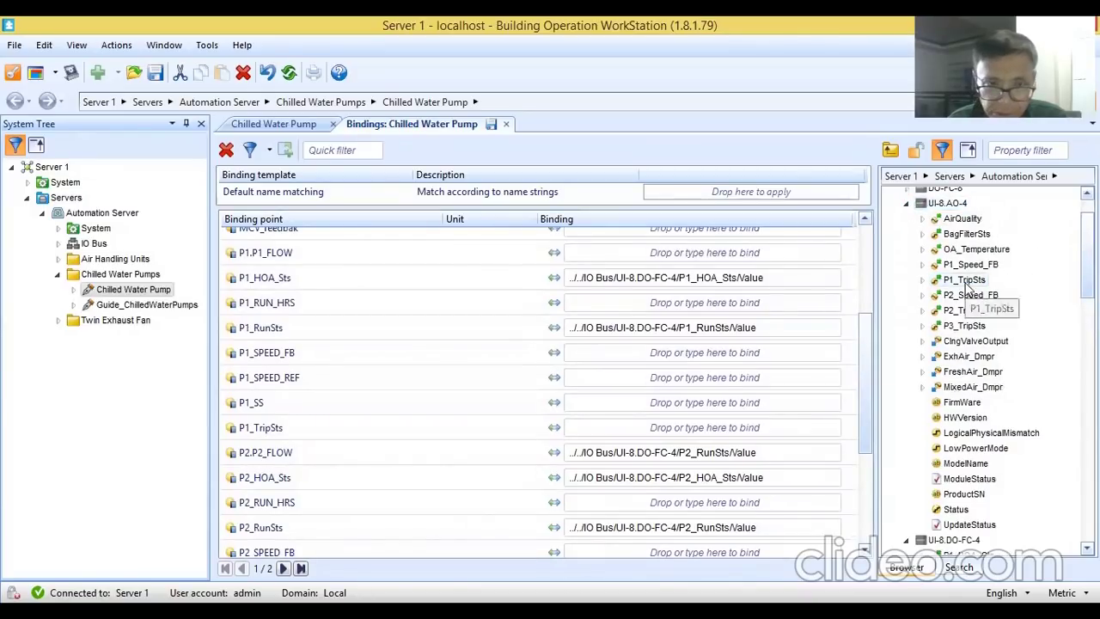
drag(984, 281, 803, 403)
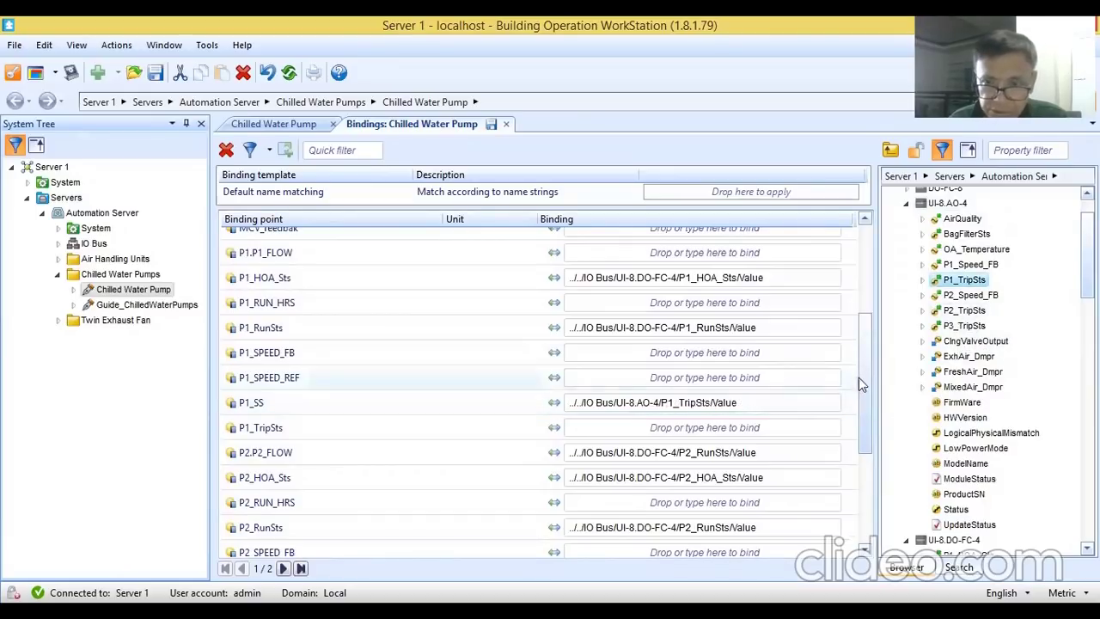
scroll(862, 368, down, 1)
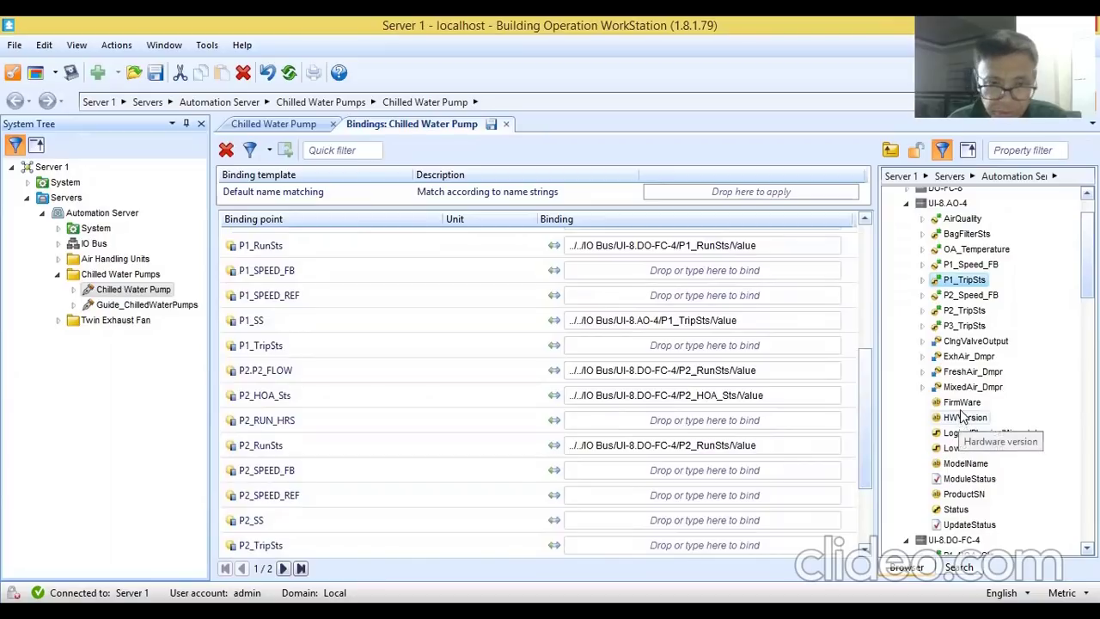
drag(964, 310, 810, 548)
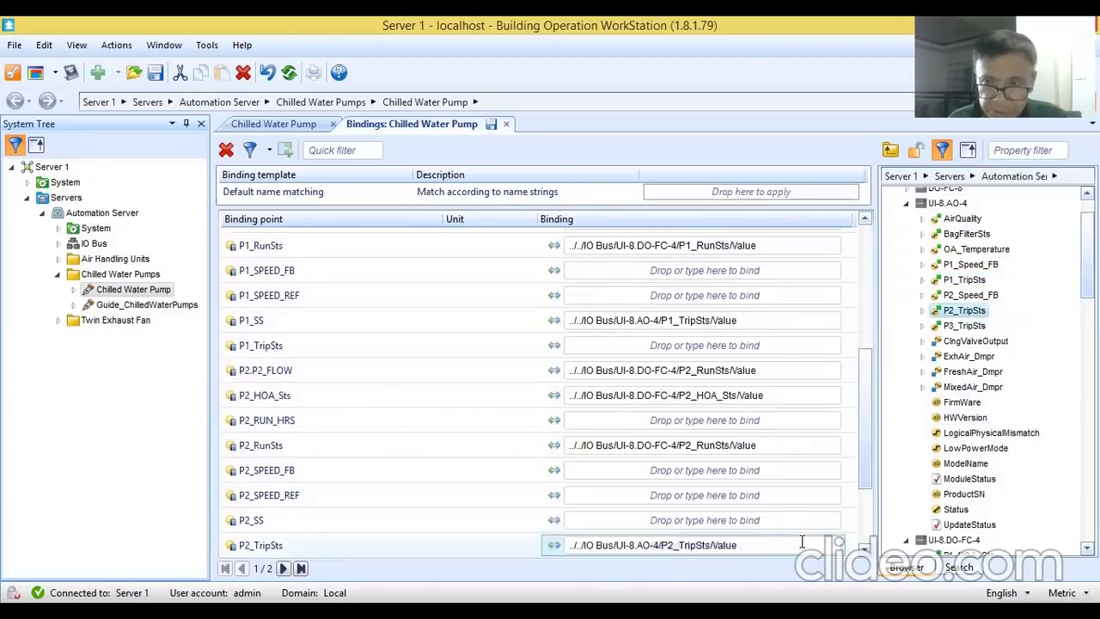
Step: Bind P3_TripSts, on the second page of binding points, to the P3_TripSts value of the UI-8.AO-4 module
scroll(866, 488, down, 4)
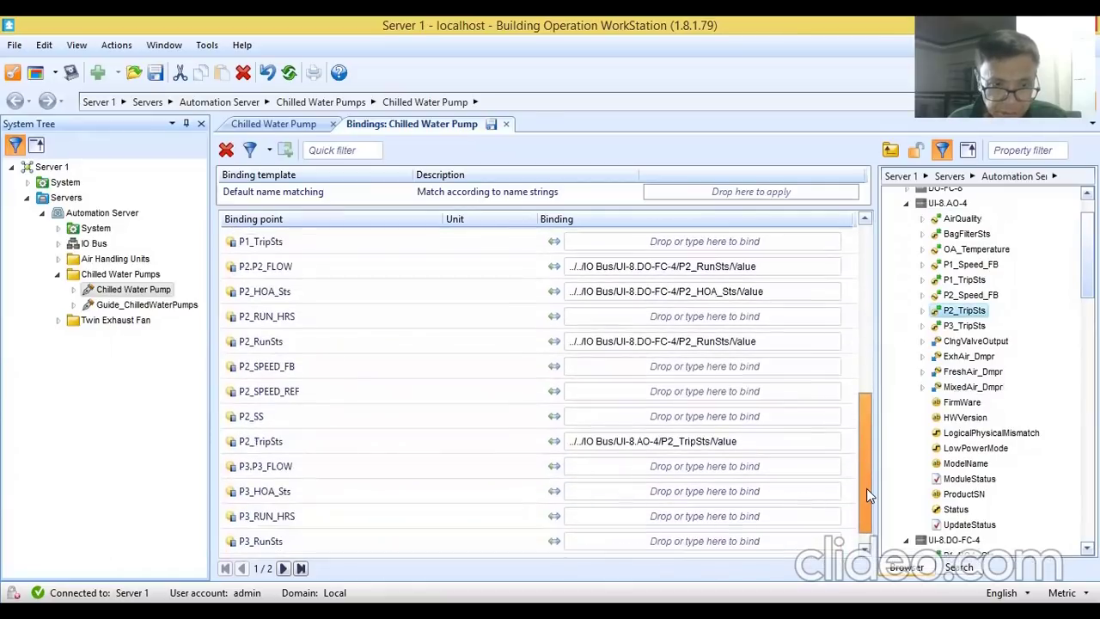
drag(866, 488, 867, 512)
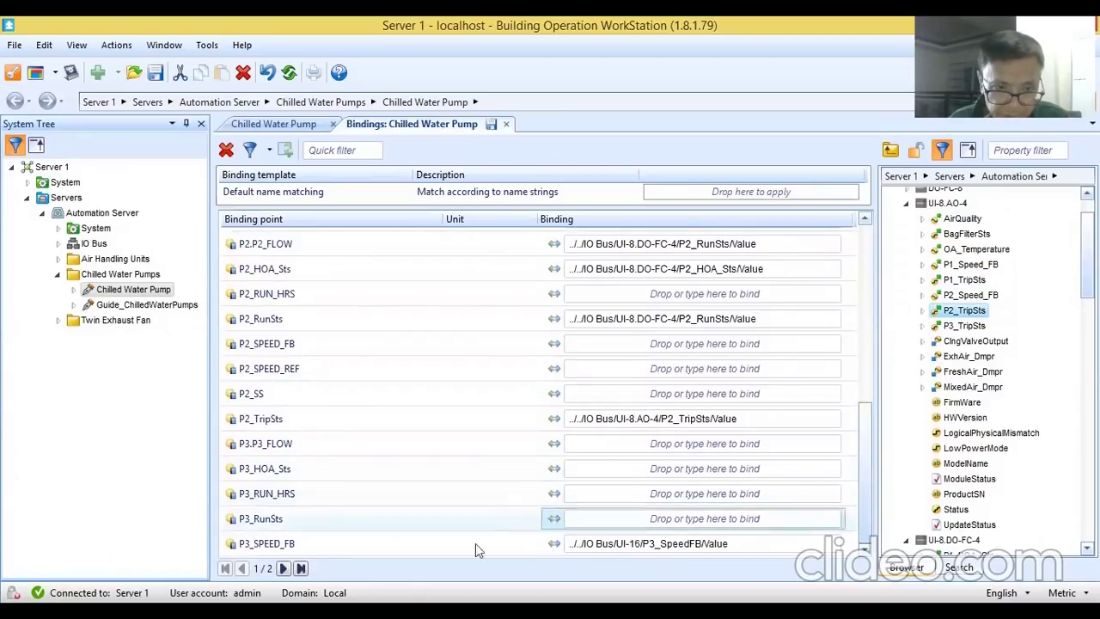
click(283, 569)
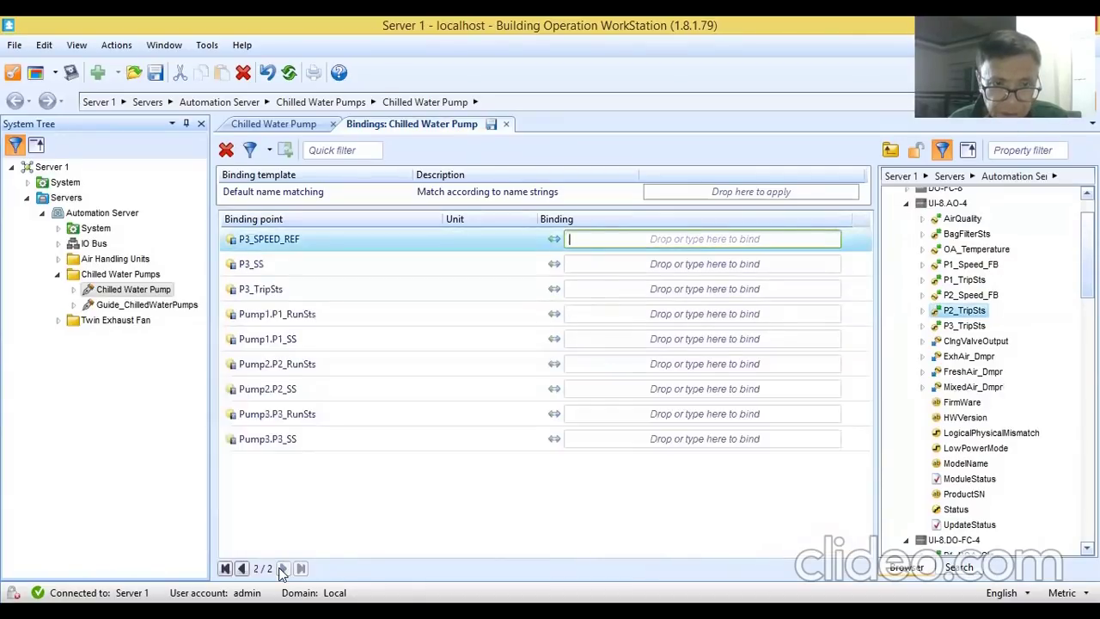
drag(966, 326, 751, 291)
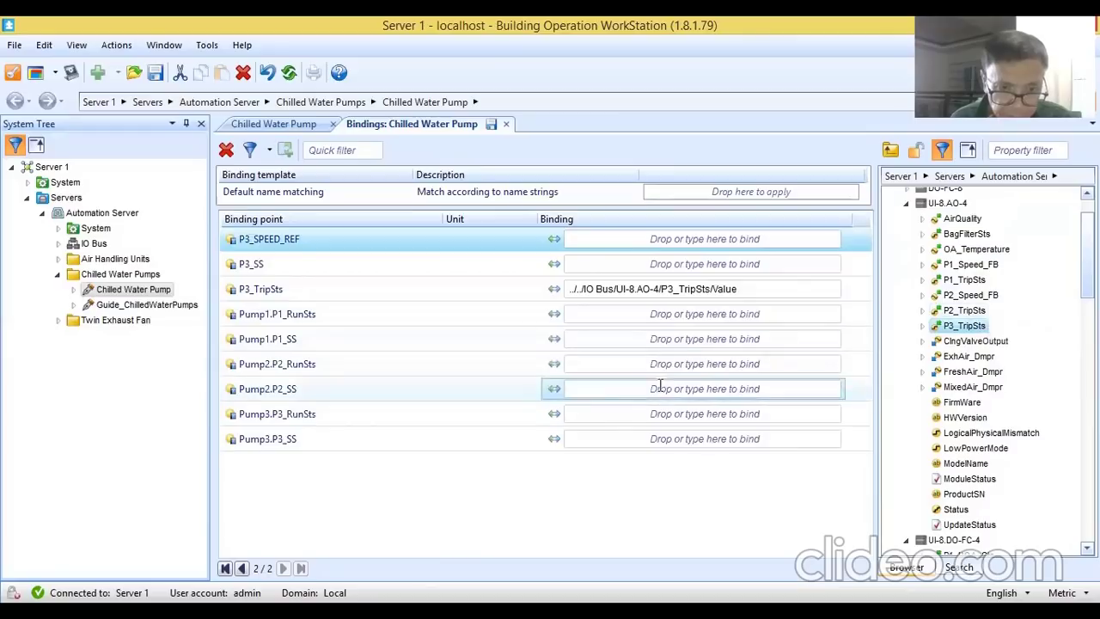
Step: Return to the first page of binding points and bind P2_SPEED_FB to the UI-8.AO-4 module's P2_Speed_FB value
click(241, 568)
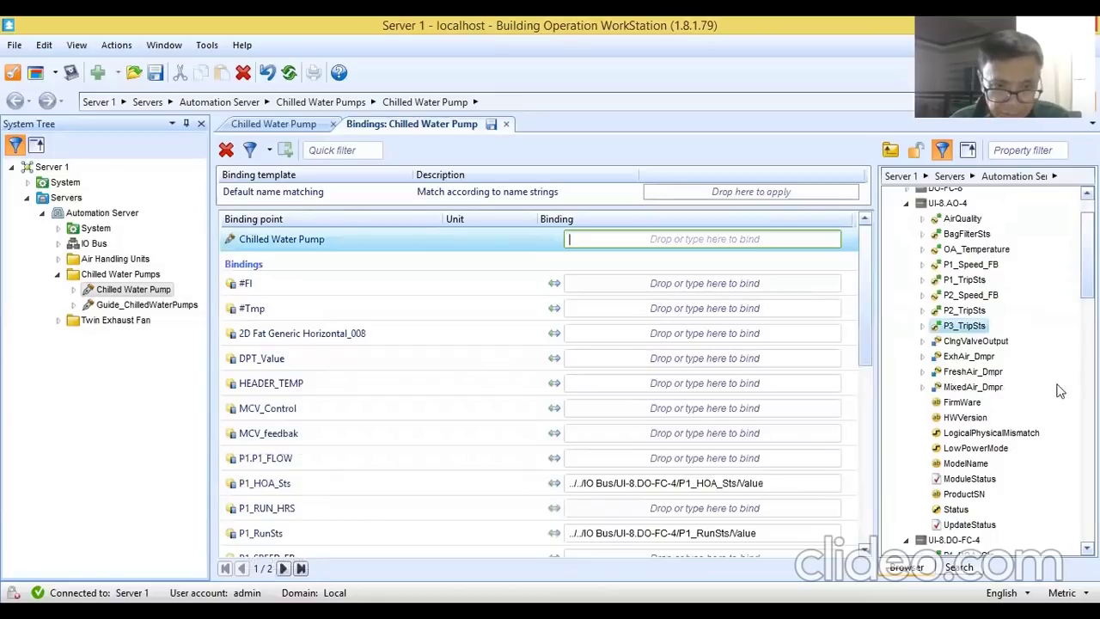
drag(866, 348, 866, 432)
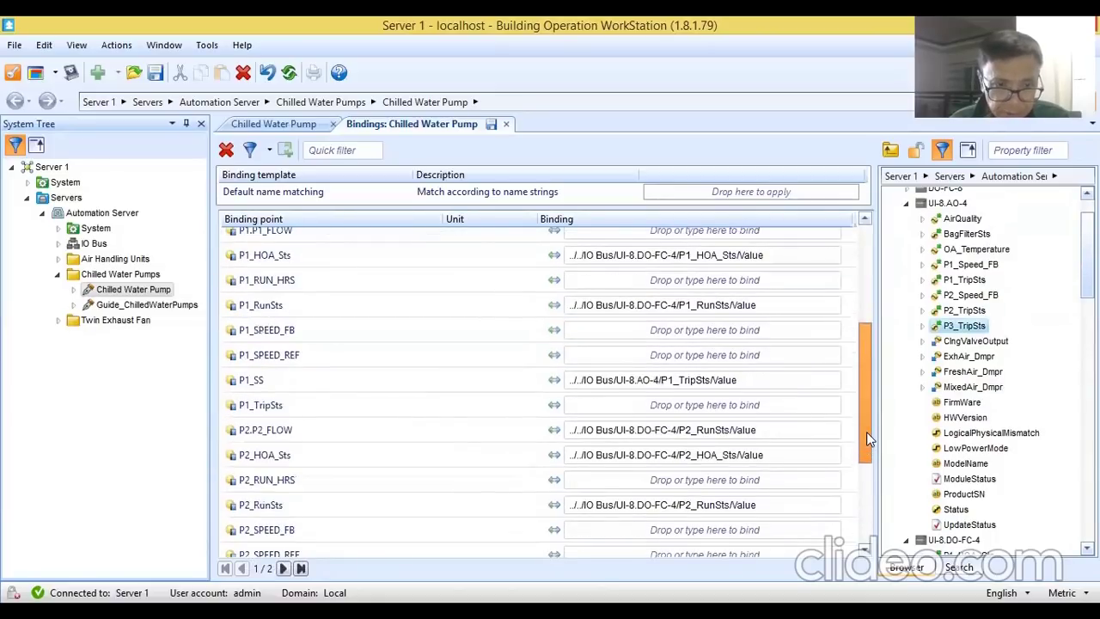
drag(972, 326, 740, 531)
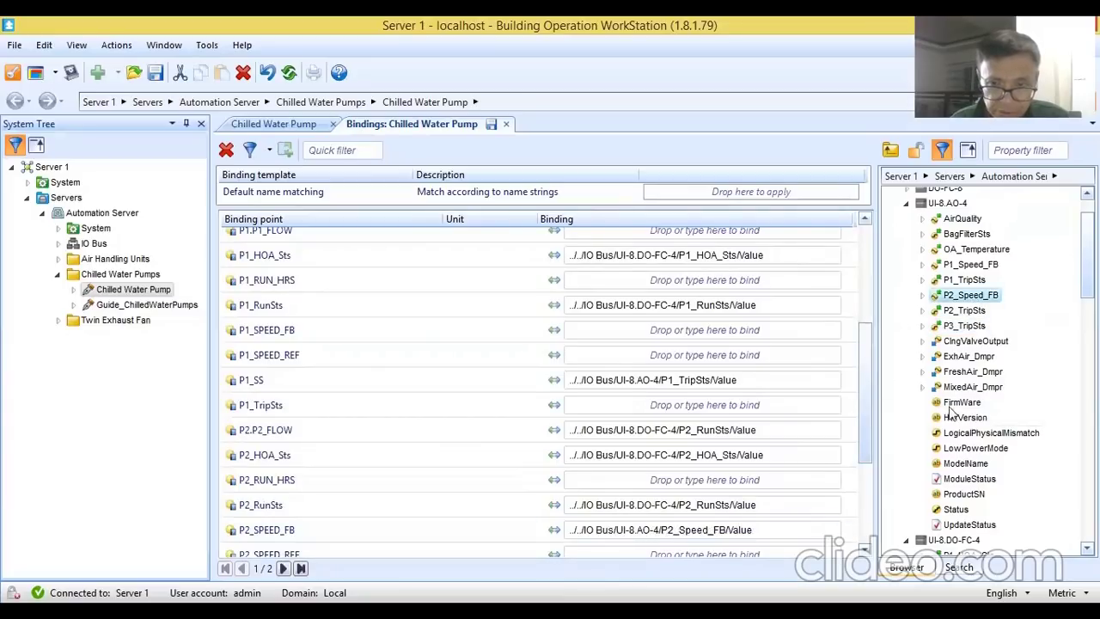
drag(863, 368, 864, 394)
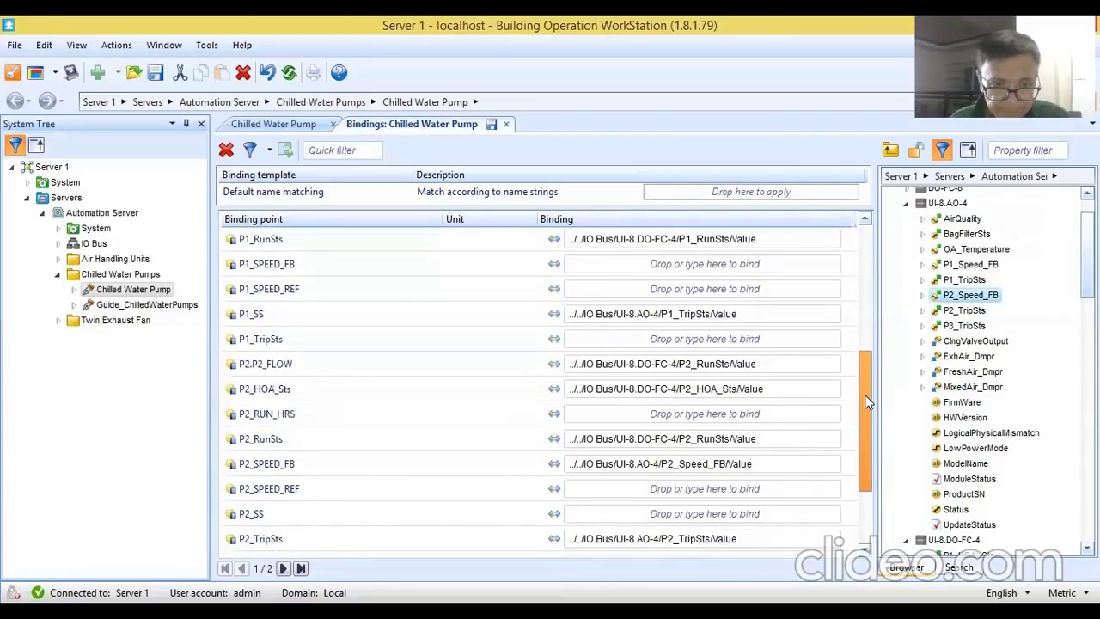
Step: Bind P1_SPEED_FB to the UI-8.AO-4 module's P1_Speed_FB value and P1.P1_FLOW to the UI-8.DO-FC-4 module's P1_RunSts value
drag(864, 394, 866, 374)
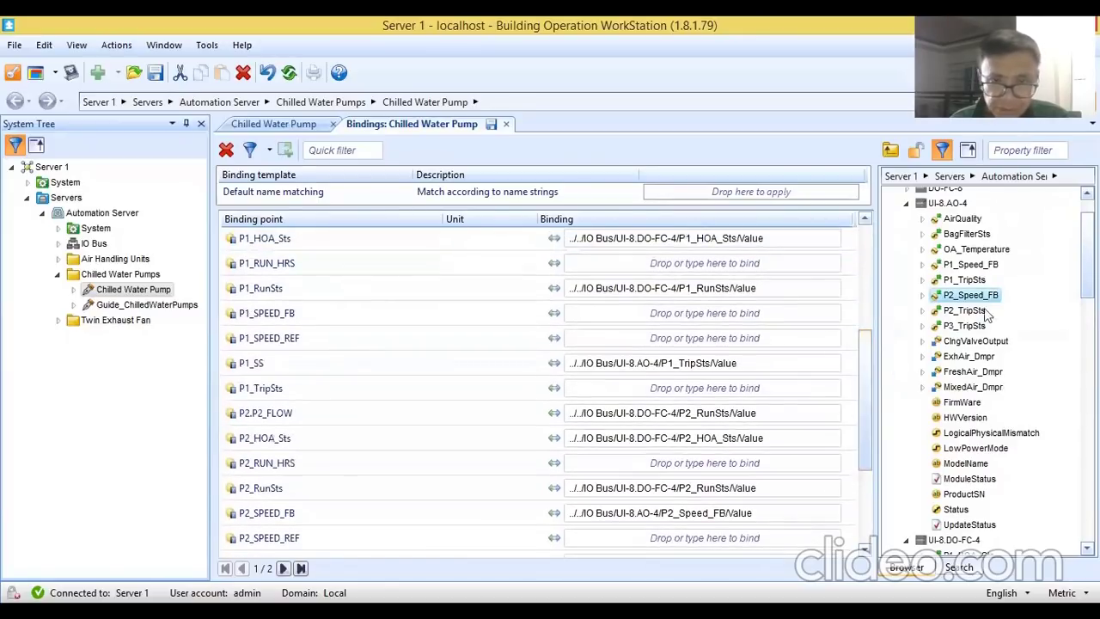
drag(971, 265, 795, 314)
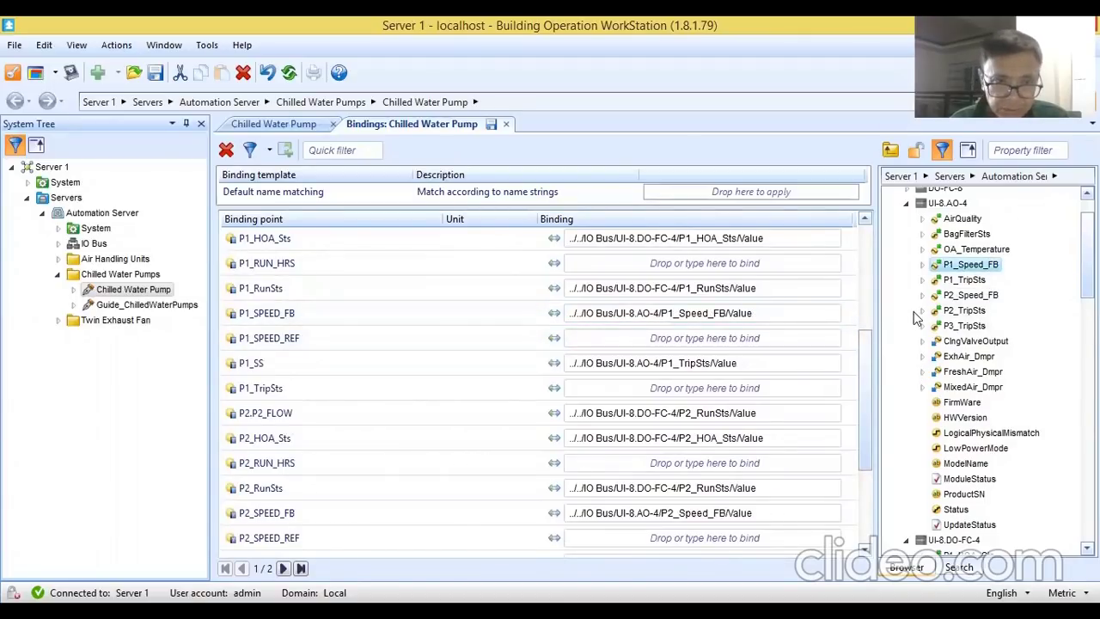
drag(867, 375, 867, 346)
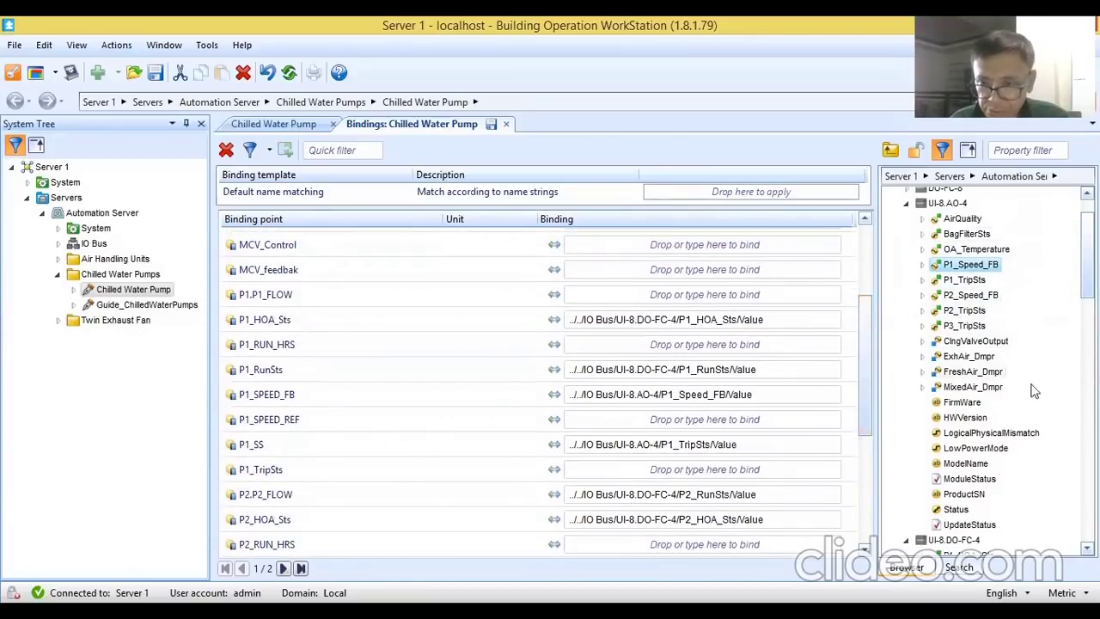
drag(1087, 249, 1087, 397)
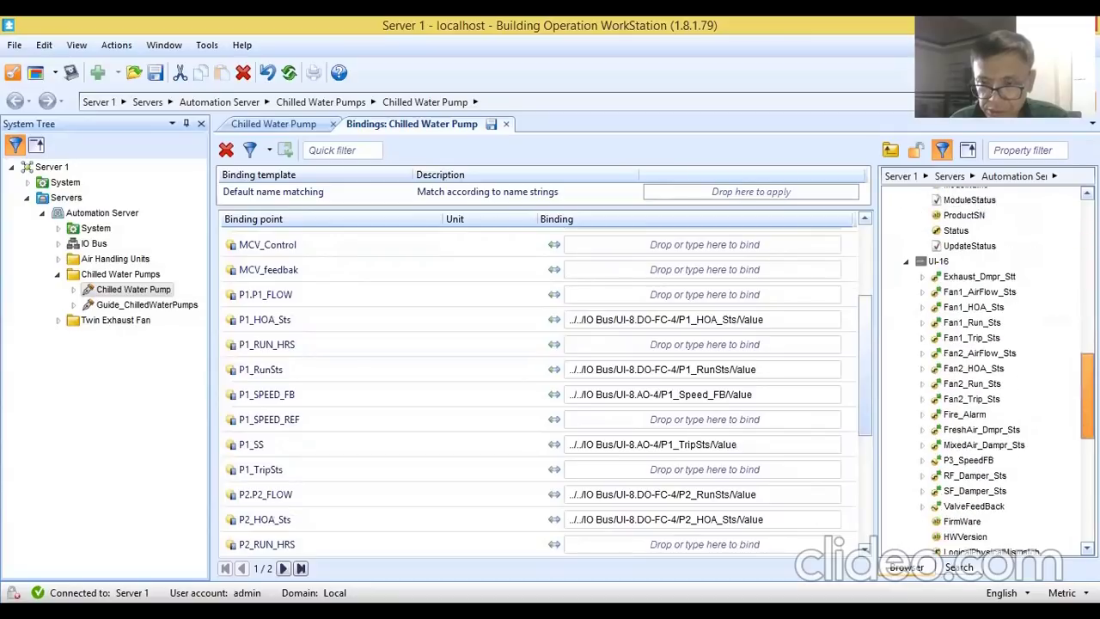
click(907, 254)
drag(1087, 468, 1087, 369)
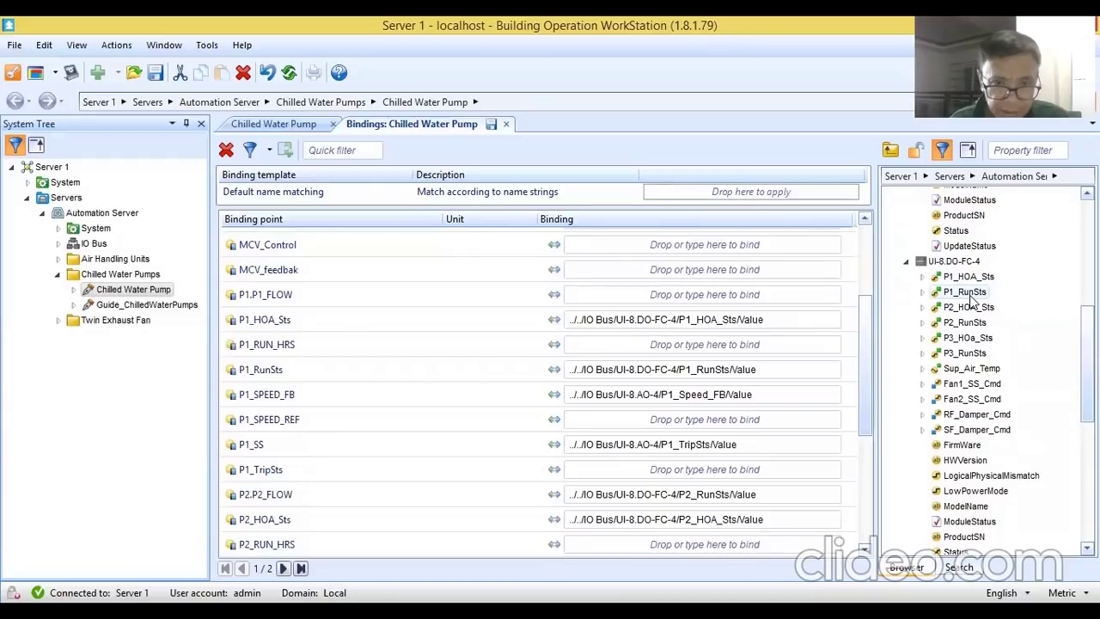
drag(967, 292, 771, 295)
Step: Bind P1_SPEED_REF and P2_SPEED_REF to the AO-8 module's P1_SpeedRef and P2_SpeedRef values respectively
drag(860, 333, 861, 347)
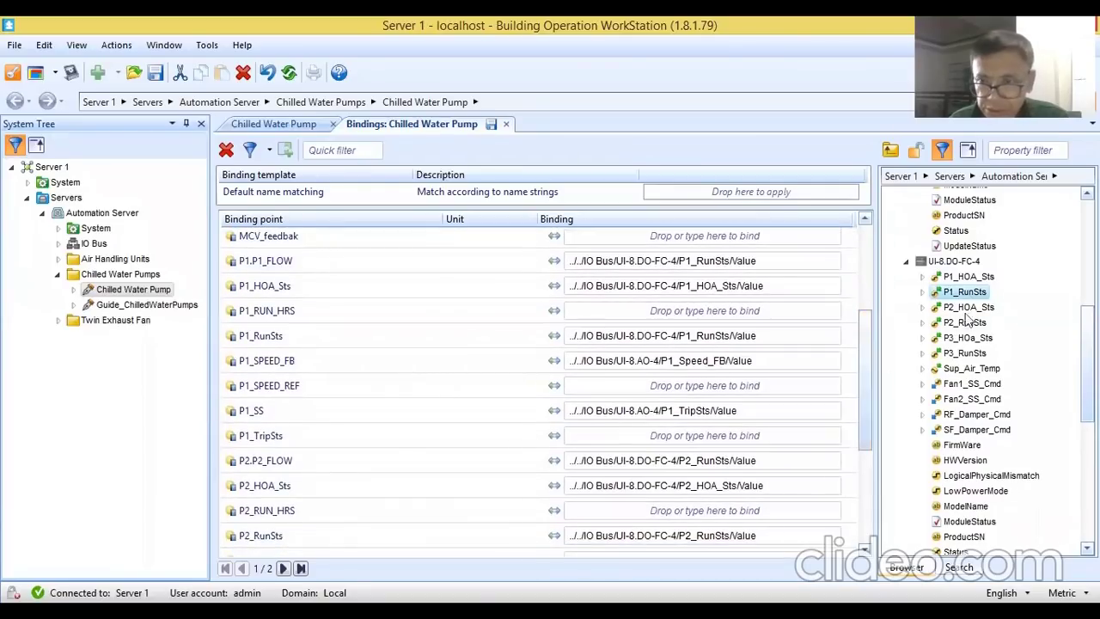
scroll(1057, 247, up, 7)
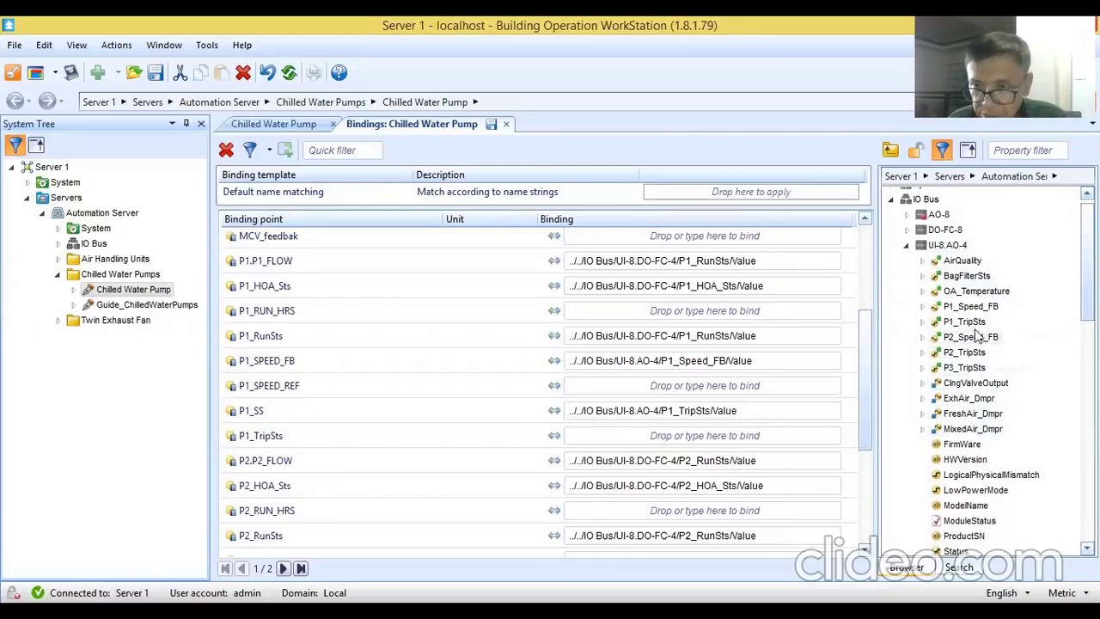
click(906, 216)
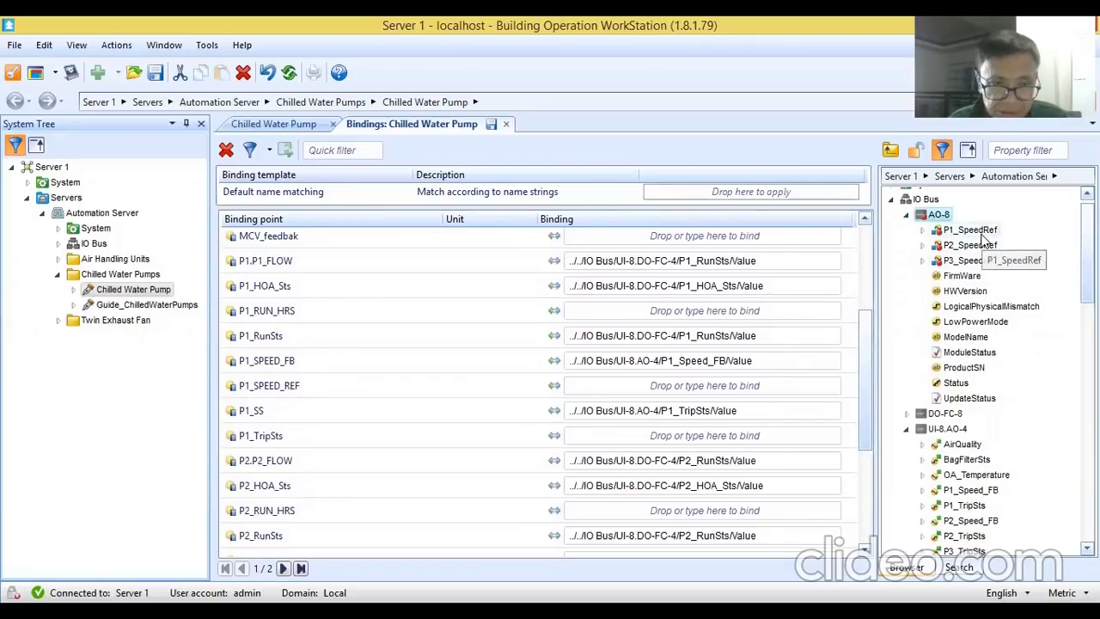
drag(982, 232, 789, 385)
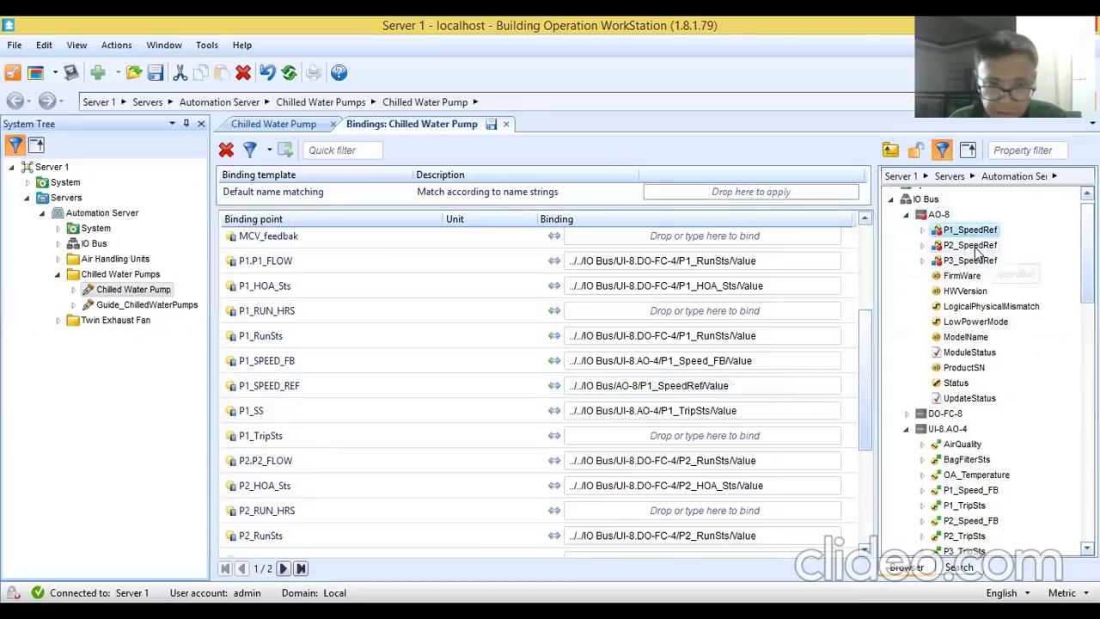
drag(865, 359, 868, 413)
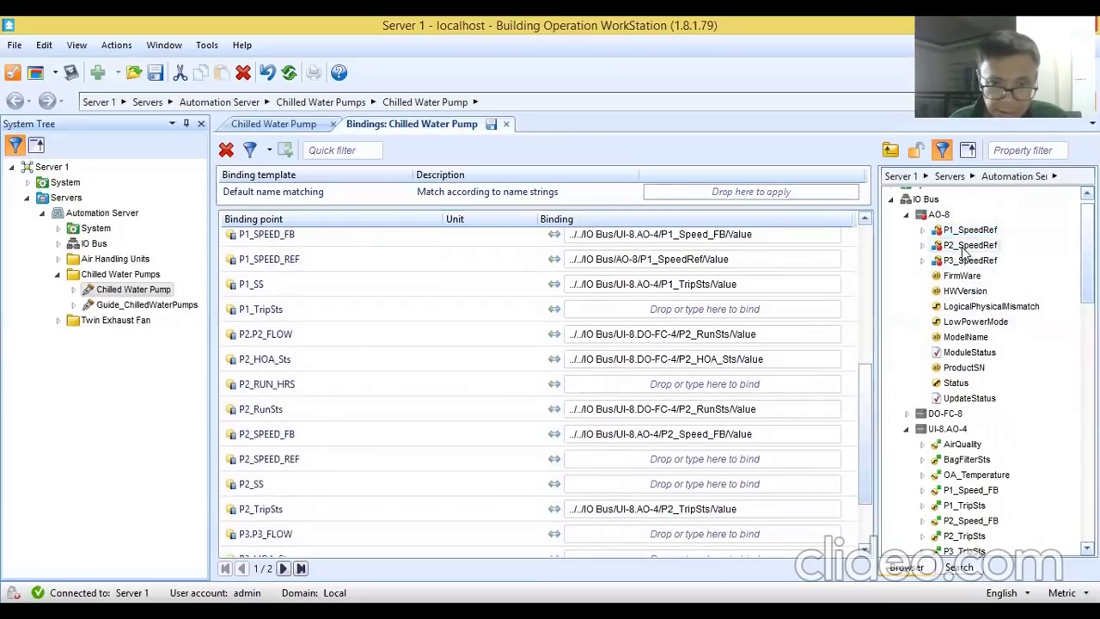
drag(966, 246, 812, 458)
Step: Bind P3_SPEED_REF, on the second page of binding points, to the AO-8 module's P3_SpeedRef value
drag(867, 404, 864, 459)
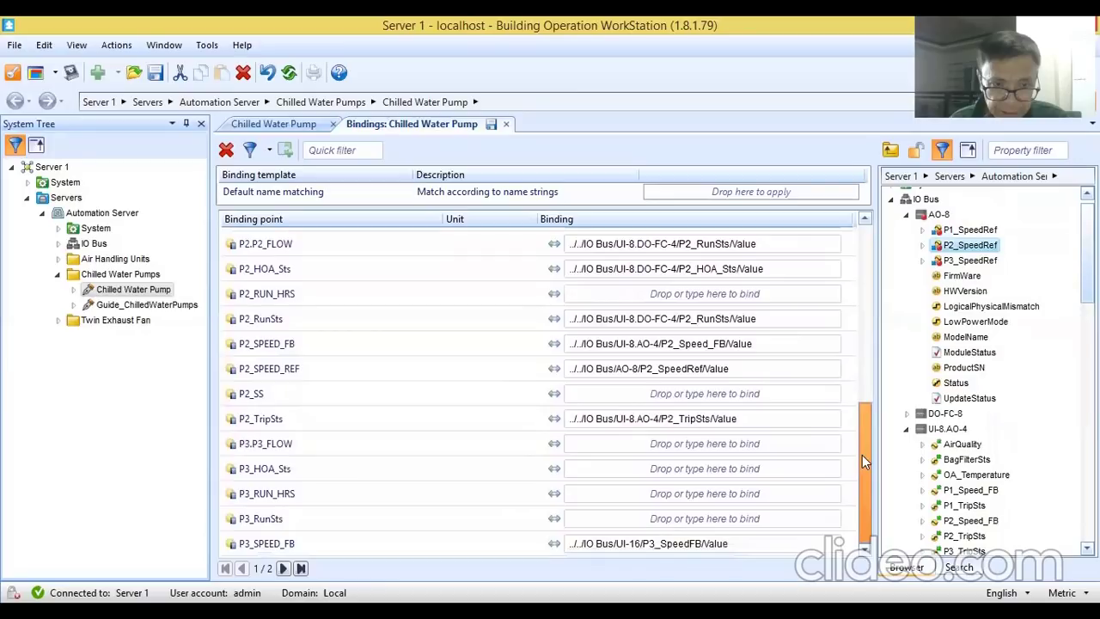
click(283, 569)
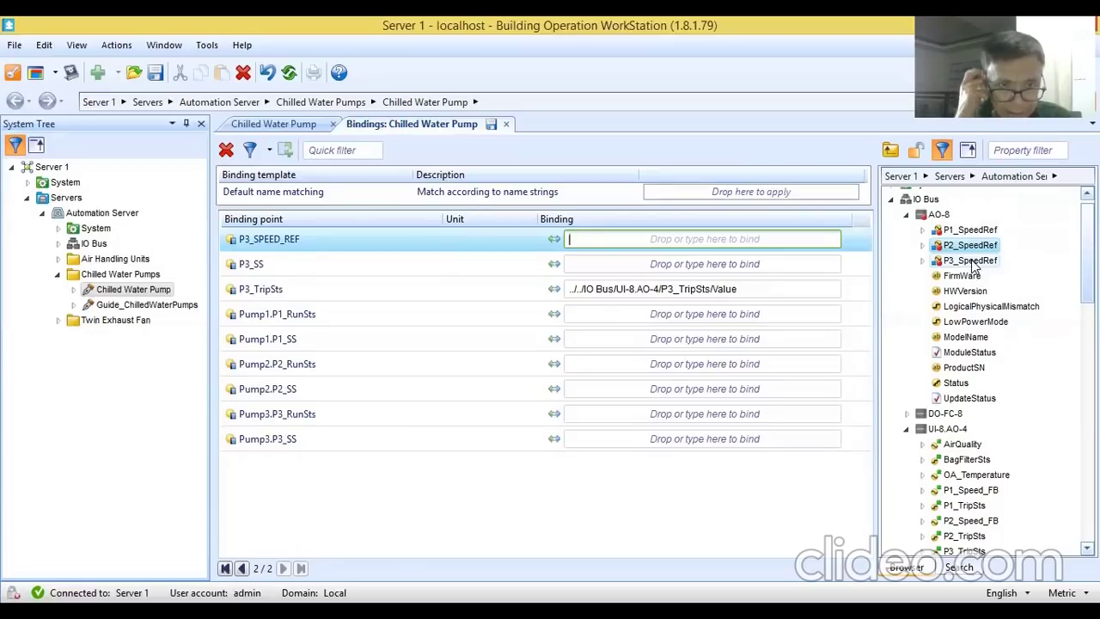
drag(970, 261, 816, 241)
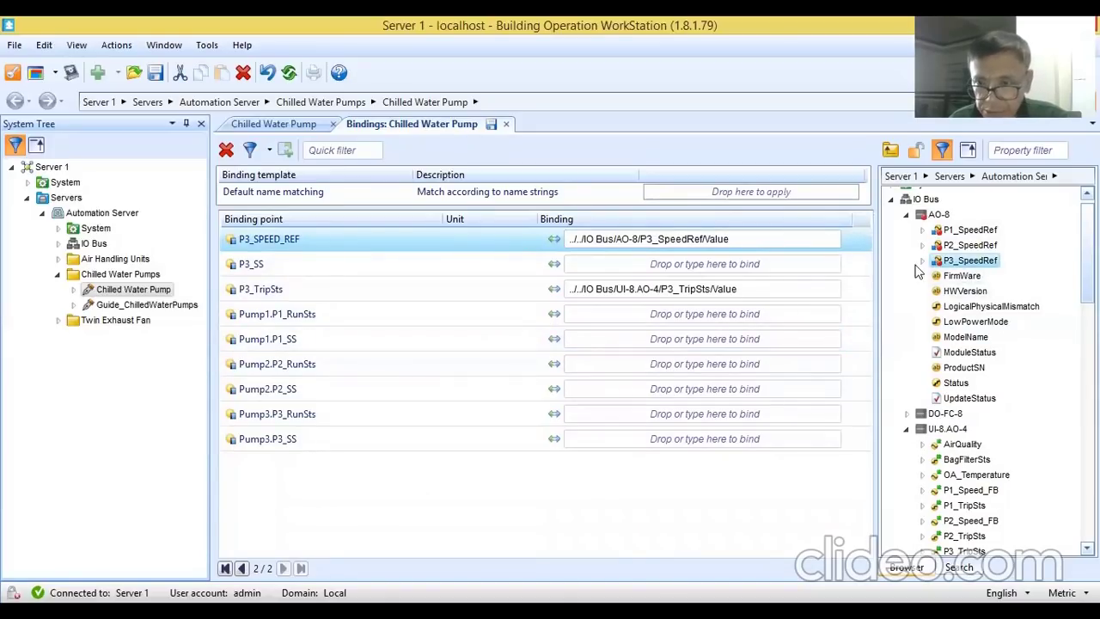
Step: Expand the DO-FC-8 module and bind P3_SS to its P3_SS_Cmd value
click(912, 414)
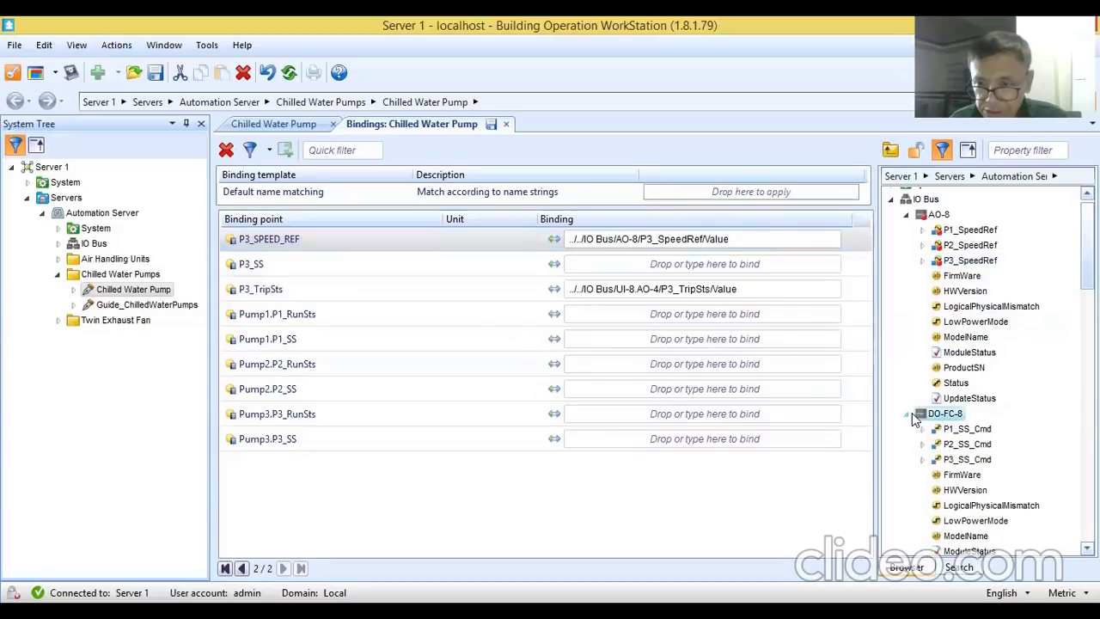
click(962, 429)
drag(964, 461, 807, 267)
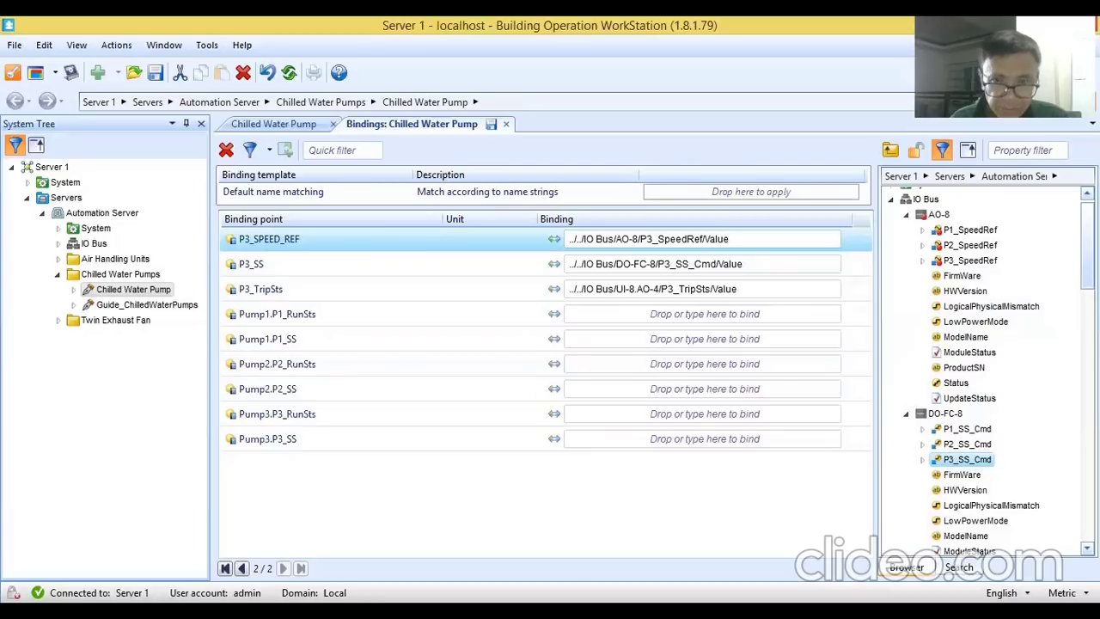
Step: Bind Pump1.P1_SS, Pump2.P2_SS and Pump3.P3_SS to the DO-FC-8 module's P1_SS_Cmd, P2_SS_Cmd and P3_SS_Cmd values respectively
click(971, 431)
drag(973, 433, 787, 339)
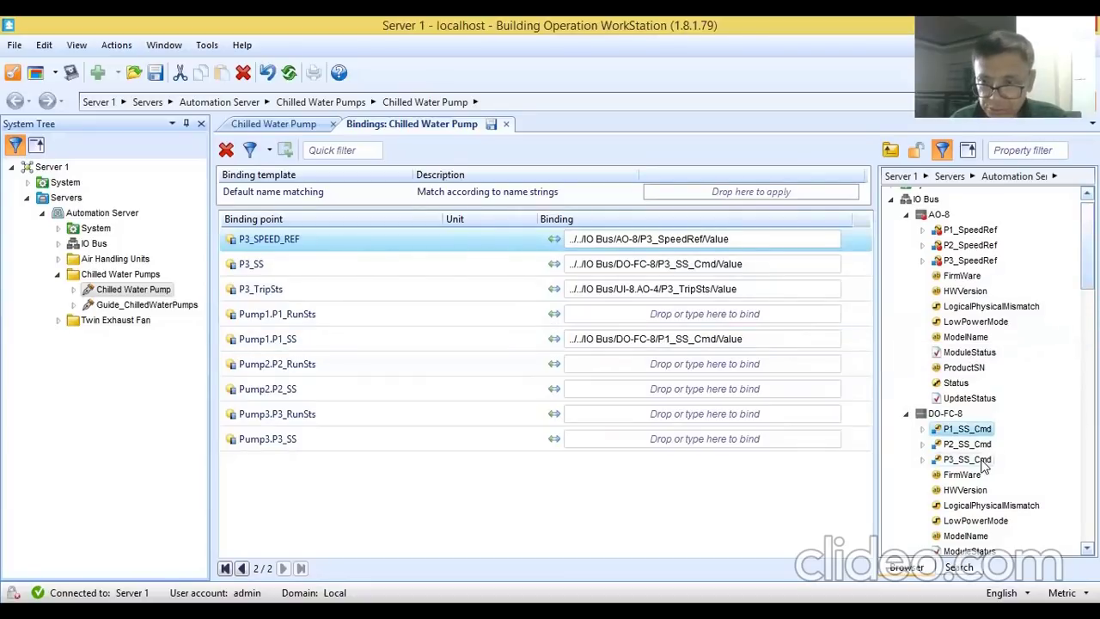
drag(986, 465, 806, 438)
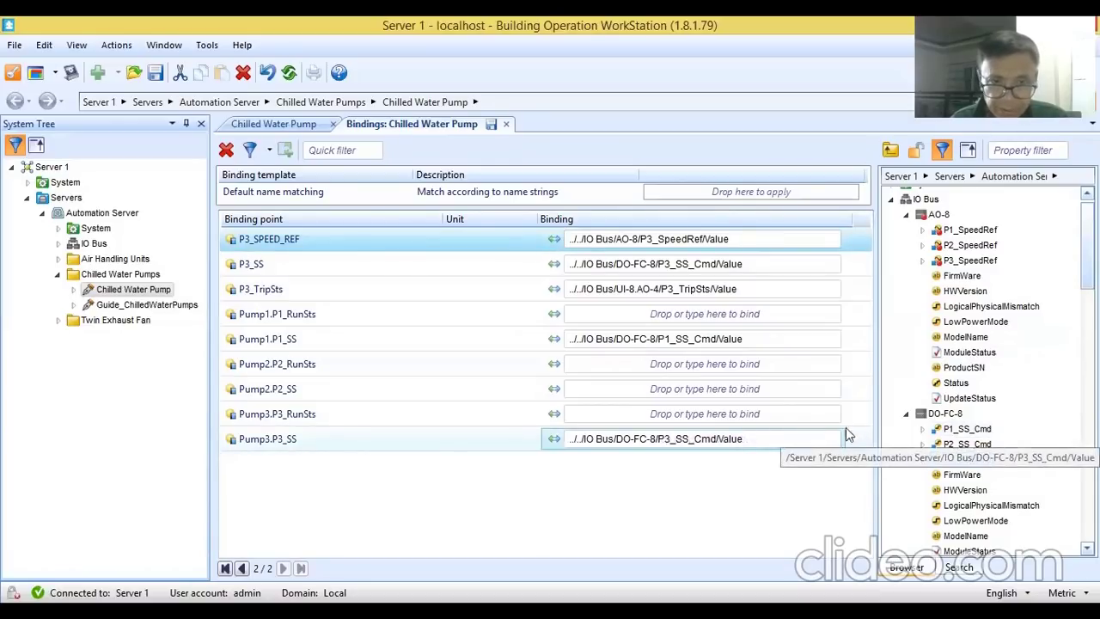
click(974, 446)
drag(975, 449, 800, 389)
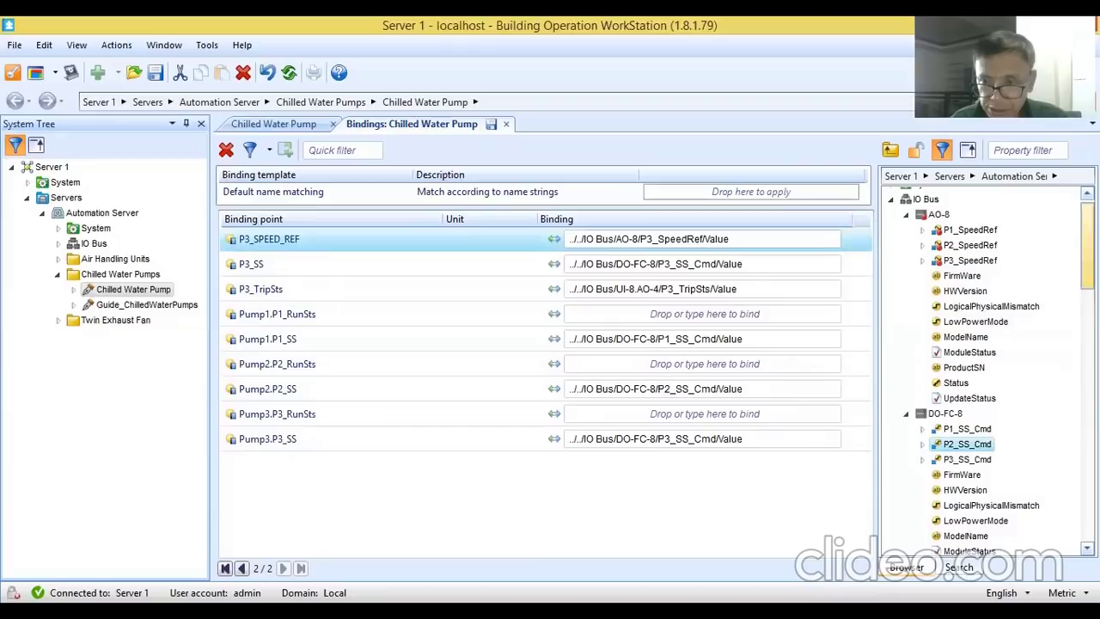
Step: Bind Pump1.P1_RunSts, Pump2.P2_RunSts and Pump3.P3_RunSts to the UI-8.DO-FC-4 module's P1_RunSts, P2_RunSts and P3_RunSts values respectively
scroll(983, 369, down, 8)
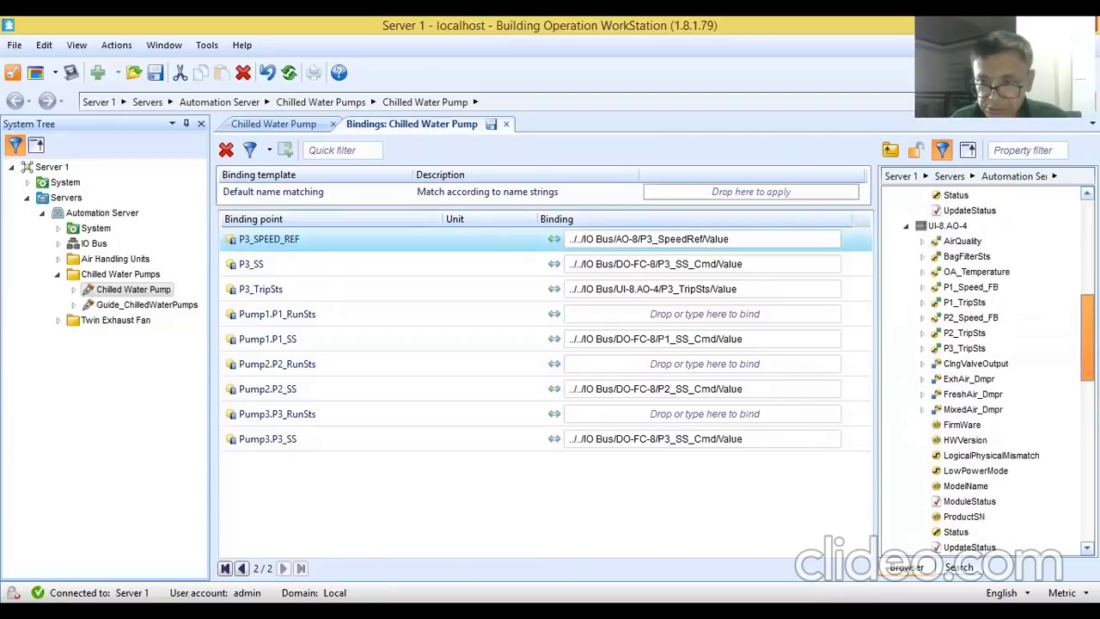
scroll(973, 361, down, 6)
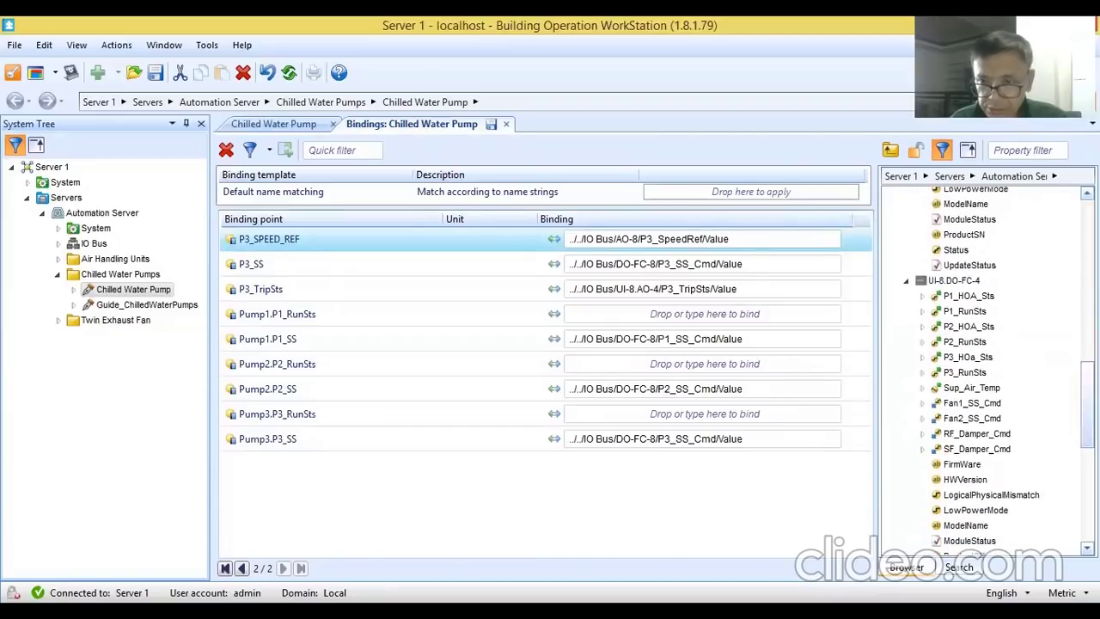
click(969, 345)
drag(969, 344, 779, 362)
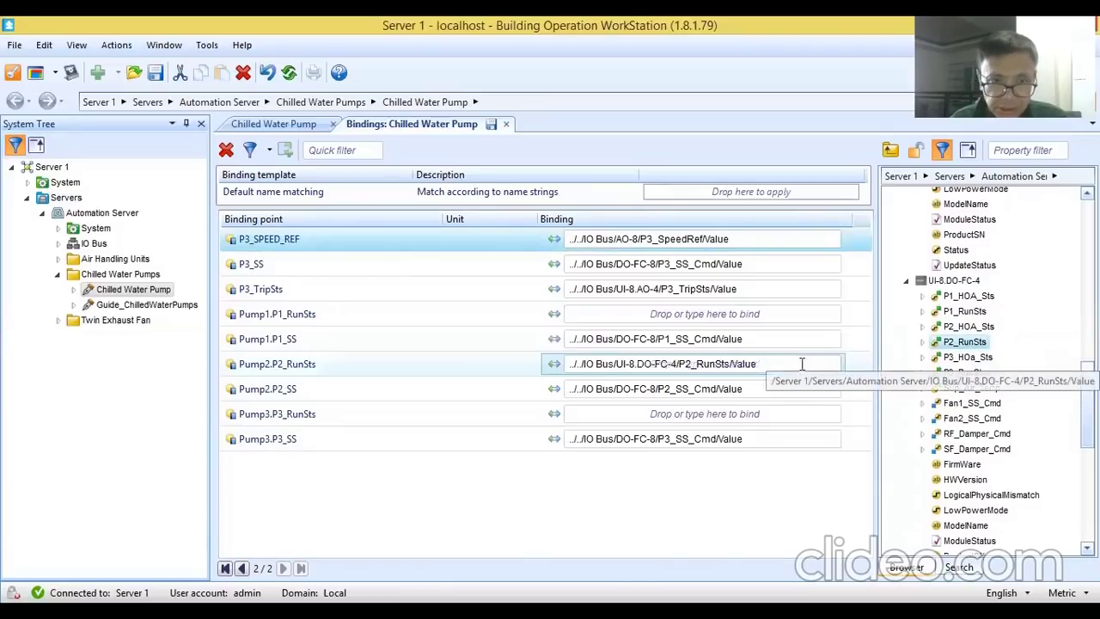
drag(973, 373, 824, 415)
drag(965, 311, 794, 313)
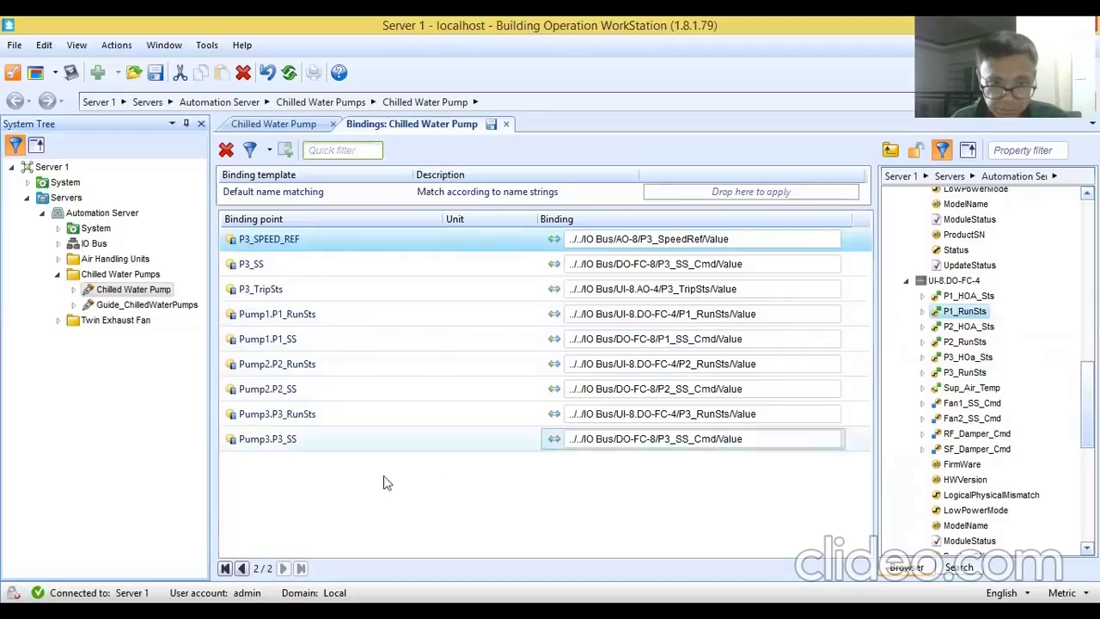
Step: Return to the first page of binding points and bind P1_TripSts to the UI-8.AO-4 module's P1_TripSts value
click(242, 568)
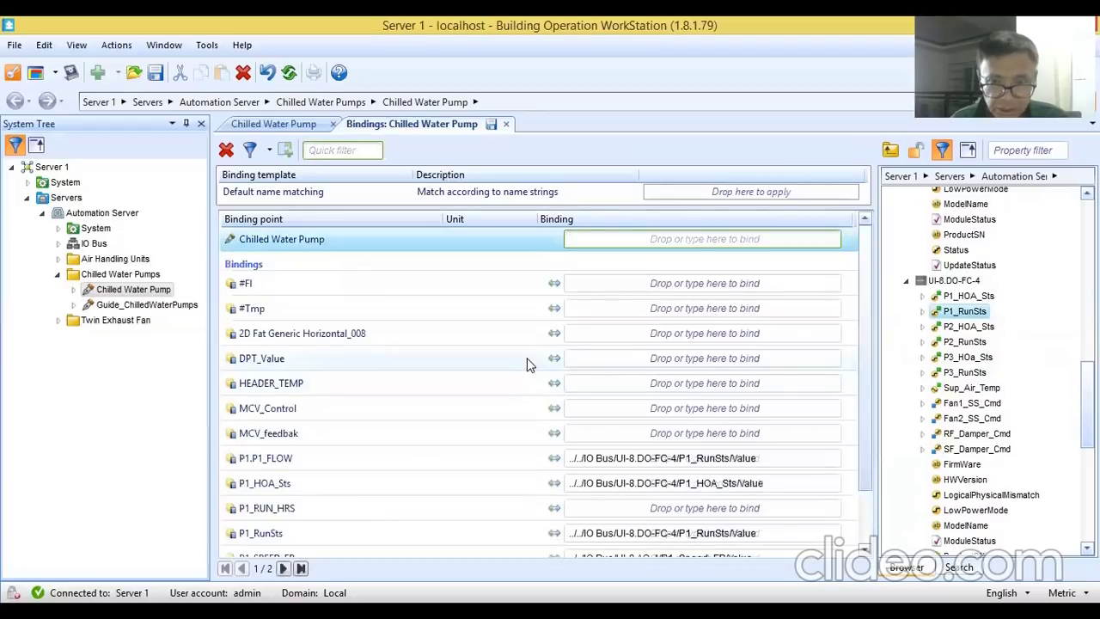
drag(869, 306, 910, 402)
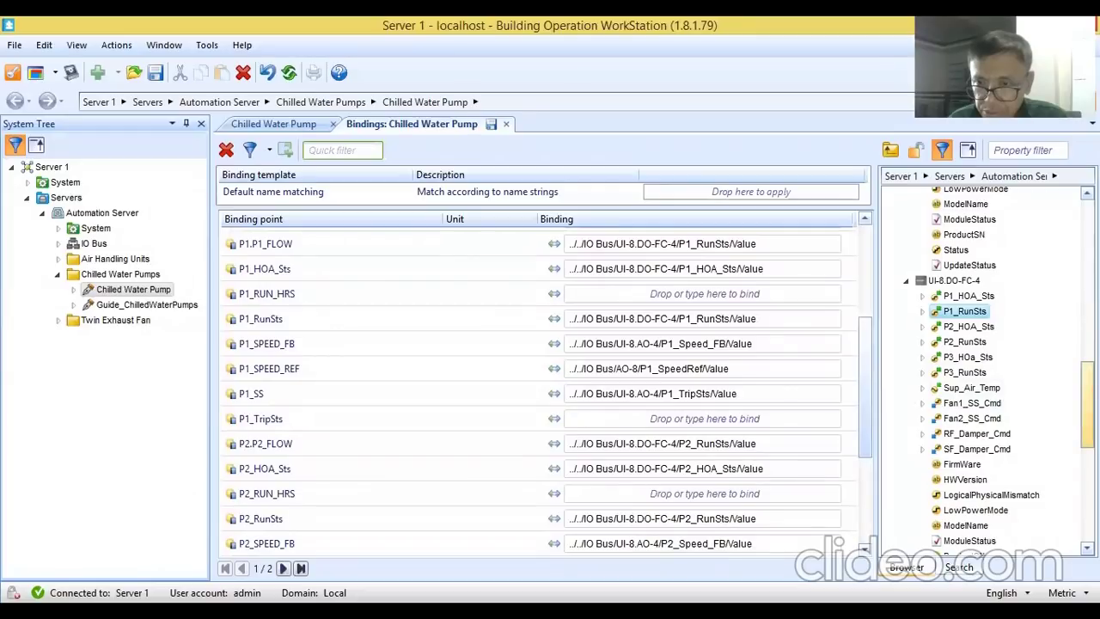
drag(1086, 404, 1086, 348)
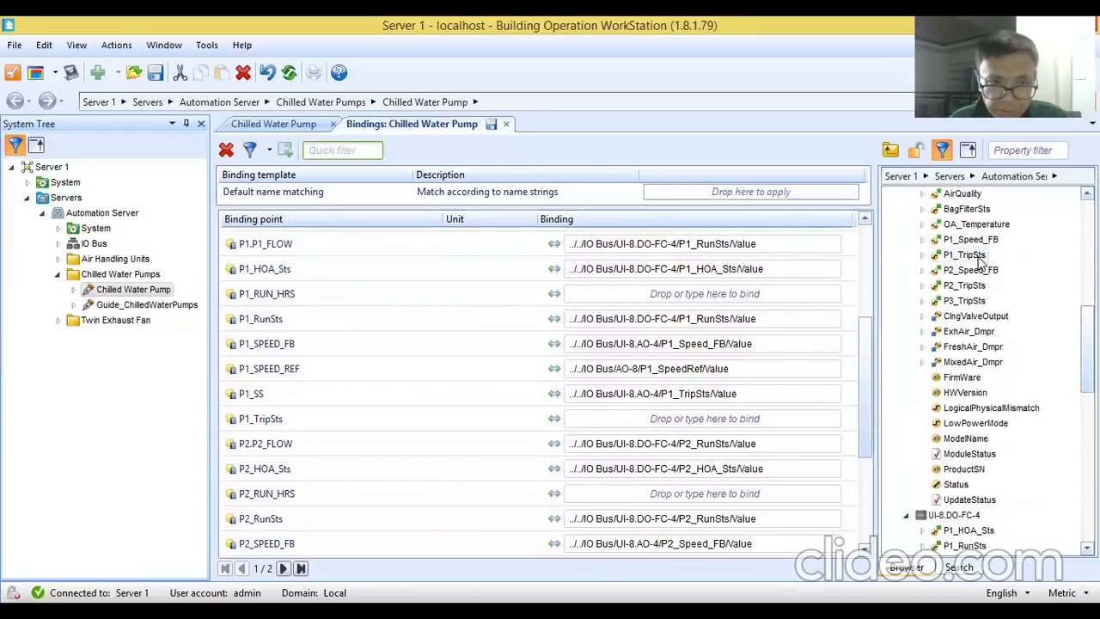
drag(978, 260, 734, 417)
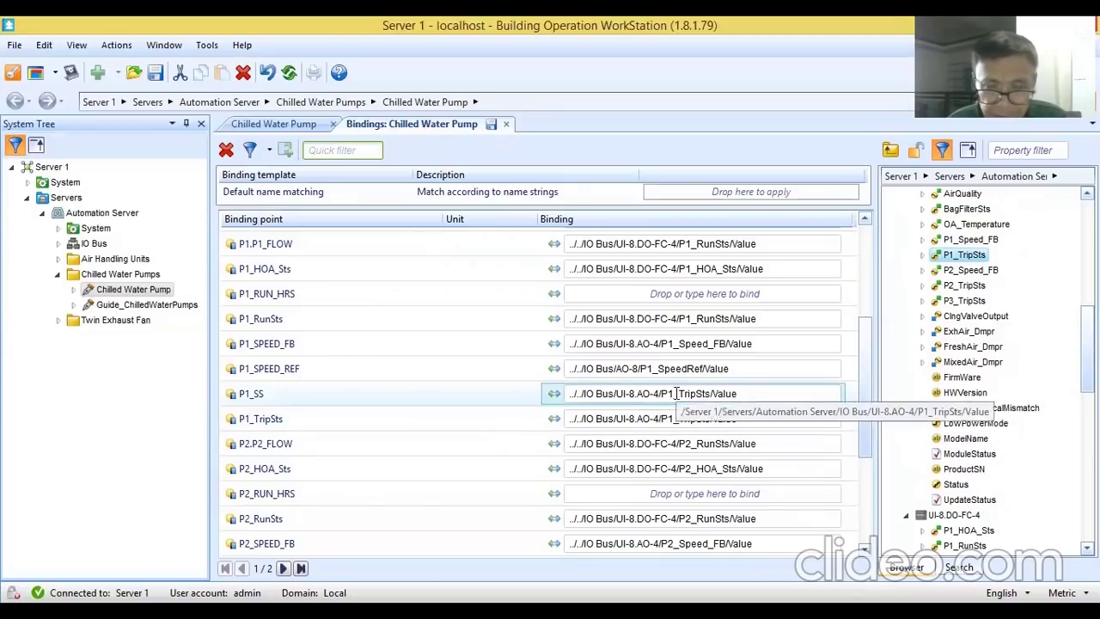
Step: Rebind P1_SS to the DO-FC-8 module's P1_SS_Cmd value and bind P2_SS to its P2_SS_Cmd value
drag(1086, 348, 1087, 283)
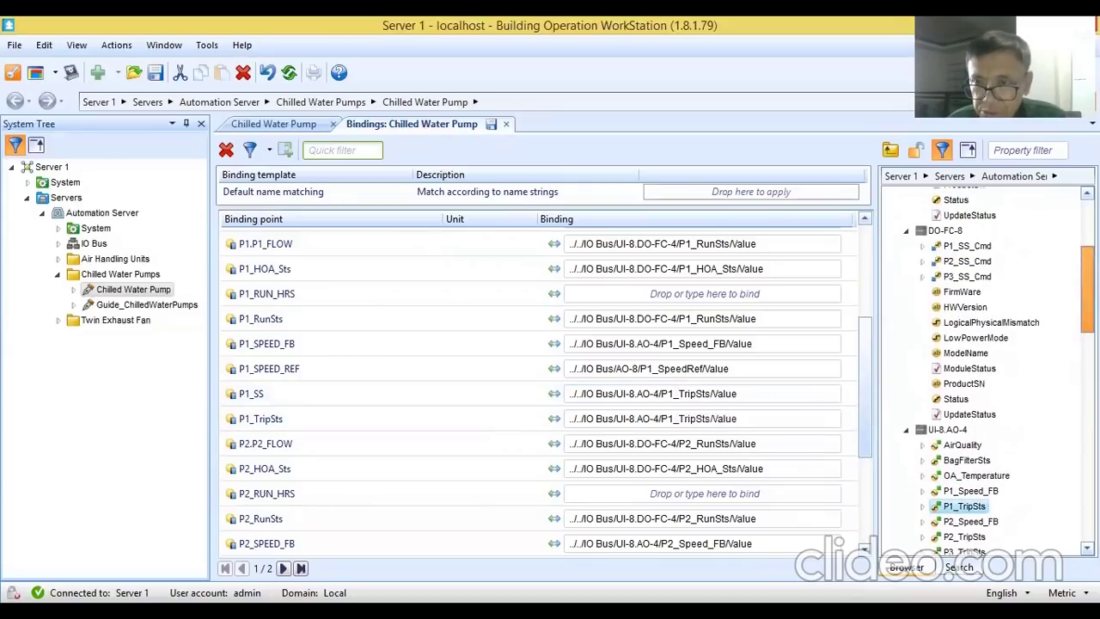
click(969, 247)
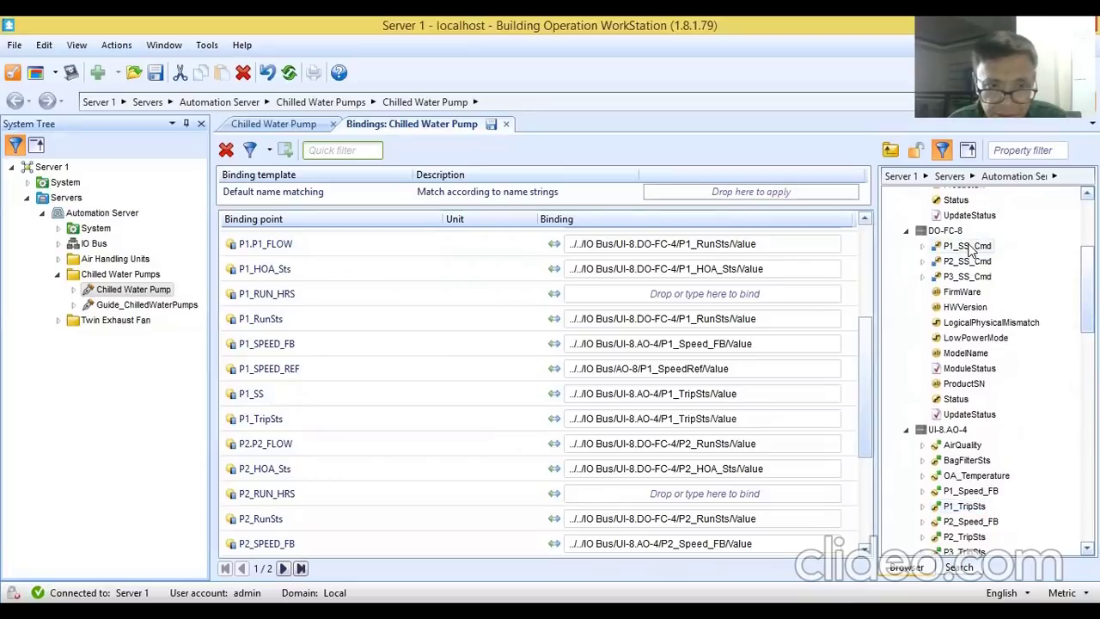
drag(969, 247, 742, 393)
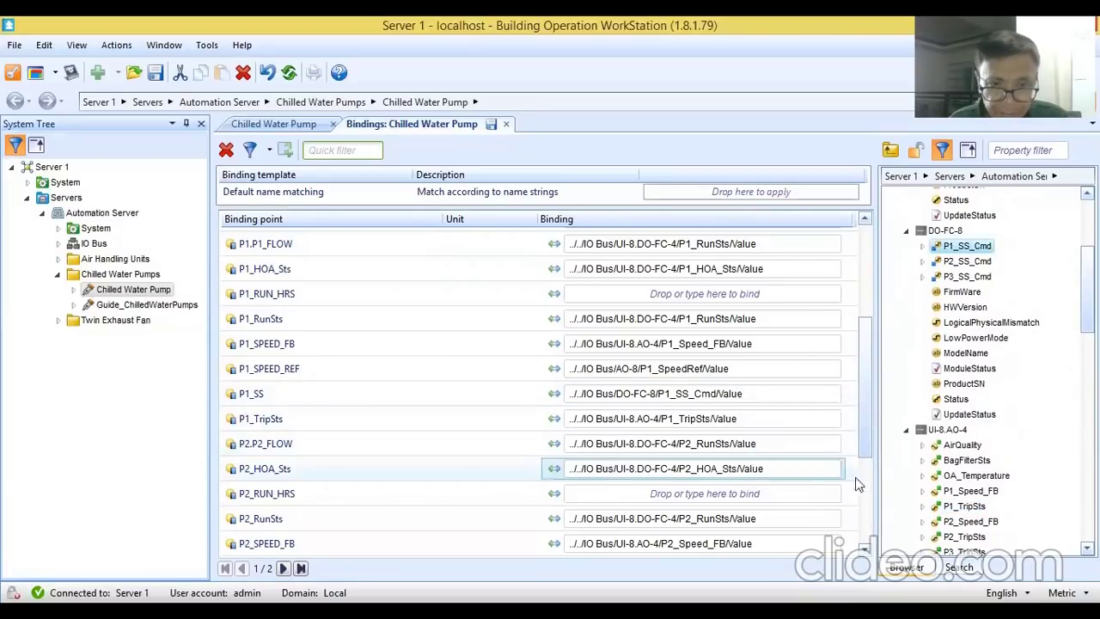
drag(862, 395, 873, 453)
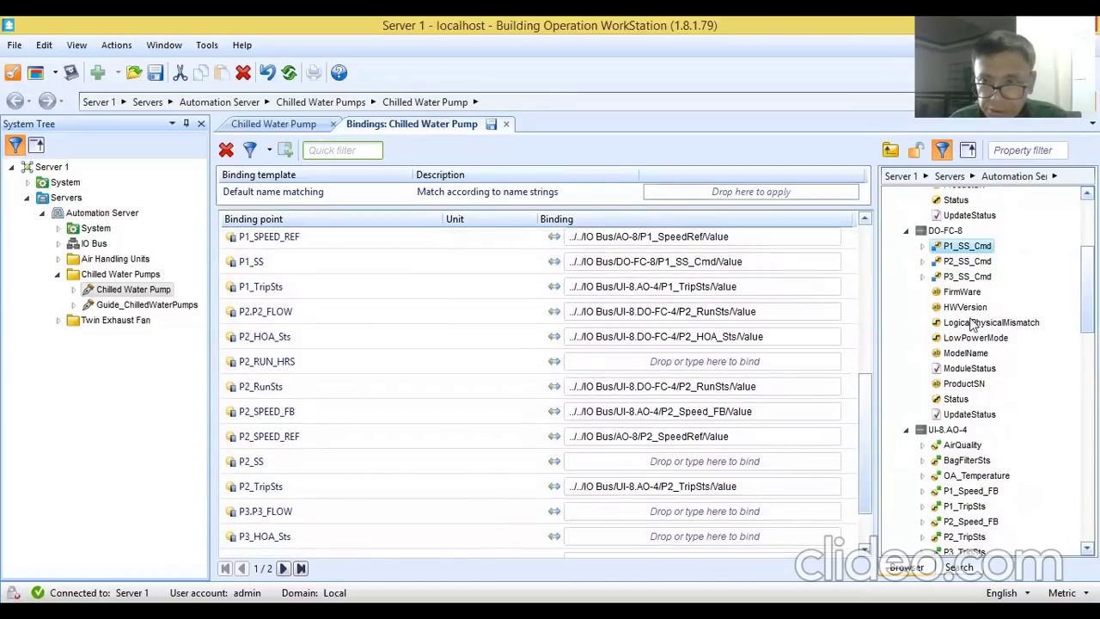
drag(964, 261, 809, 461)
Step: Bind P3.P3_FLOW and P3_RunSts to the UI-8.DO-FC-4 module's P3_RunSts value, and P3_HOA_Sts to its P3_HOa_Sts value
drag(868, 414, 872, 448)
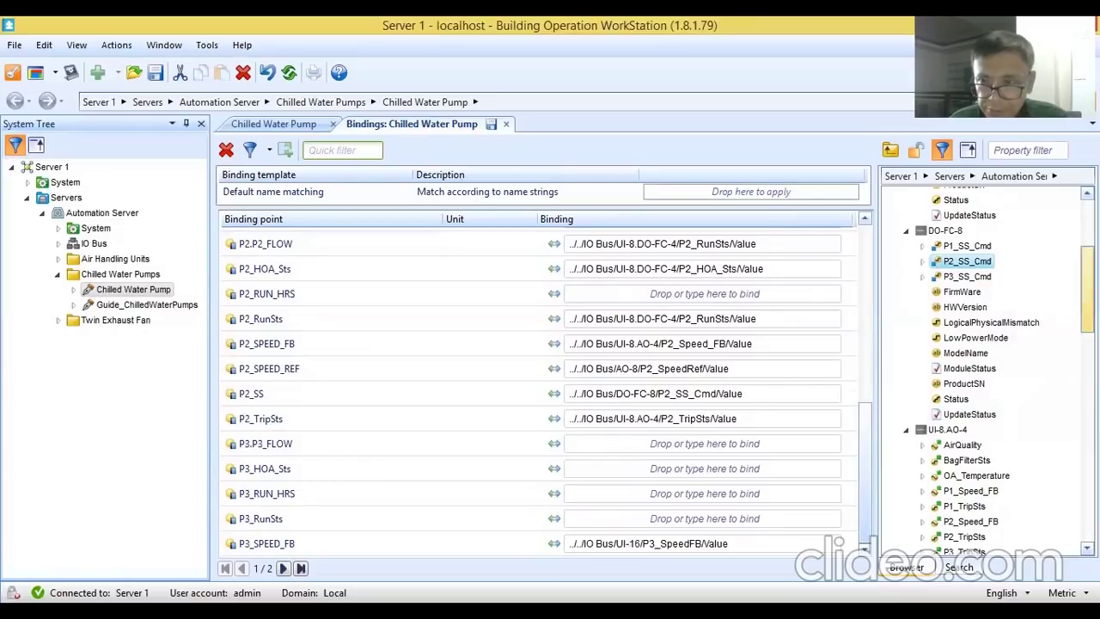
scroll(1087, 290, down, 2)
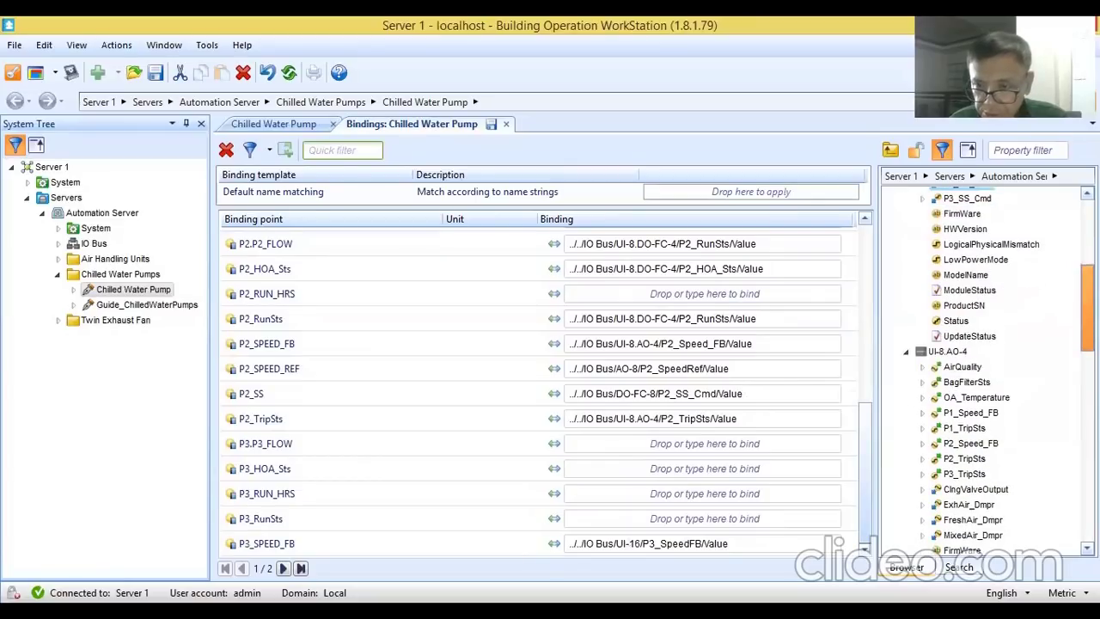
scroll(988, 369, up, 5)
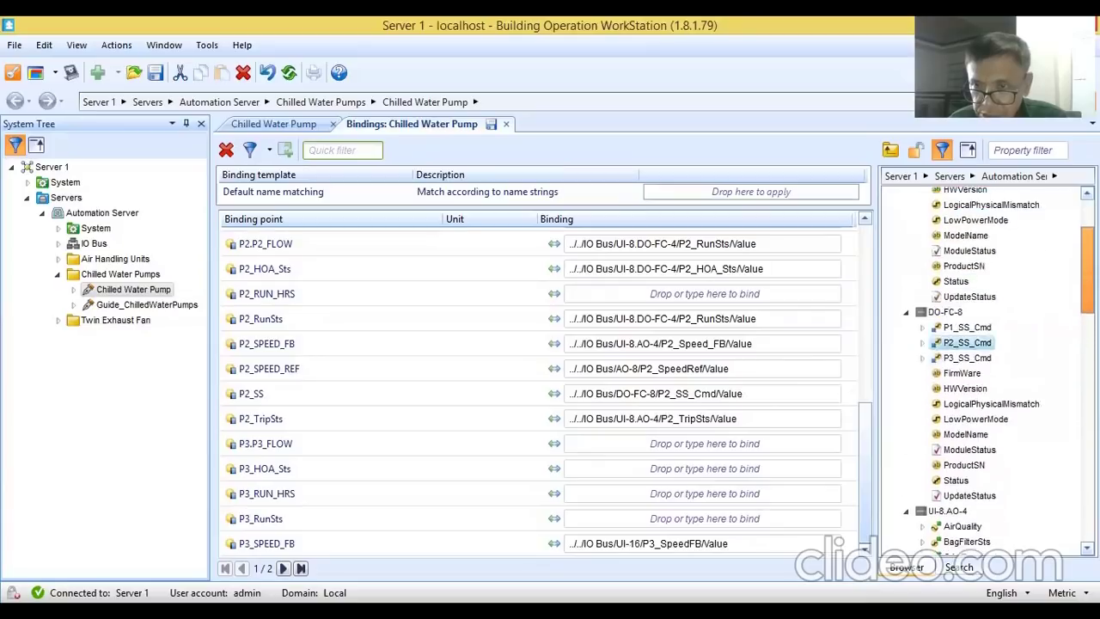
scroll(988, 369, down, 9)
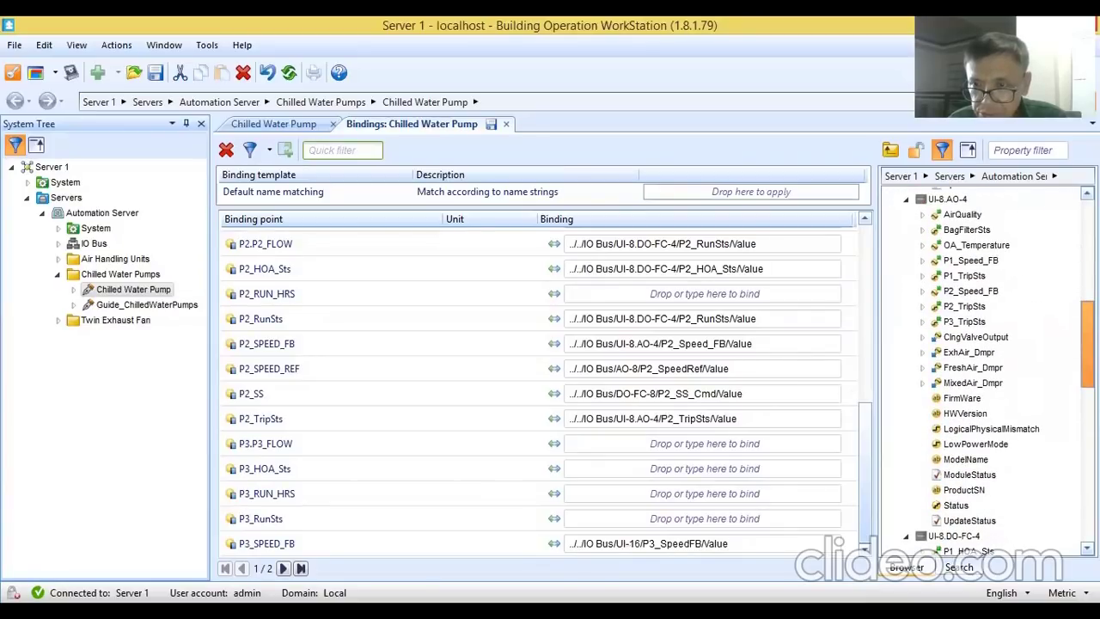
scroll(988, 369, down, 4)
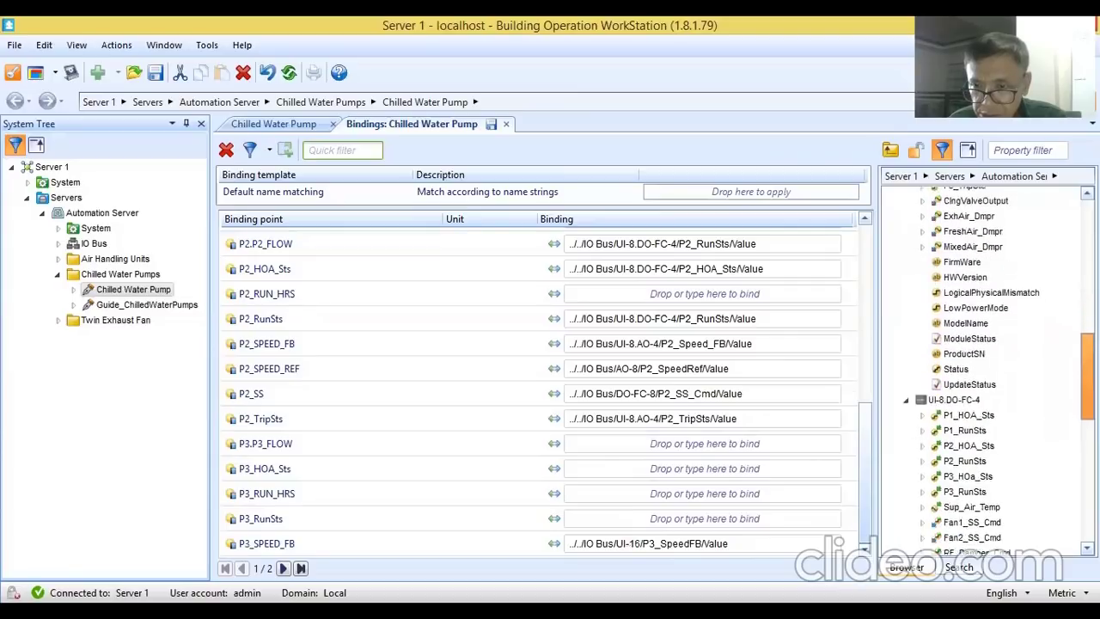
scroll(975, 395, down, 1)
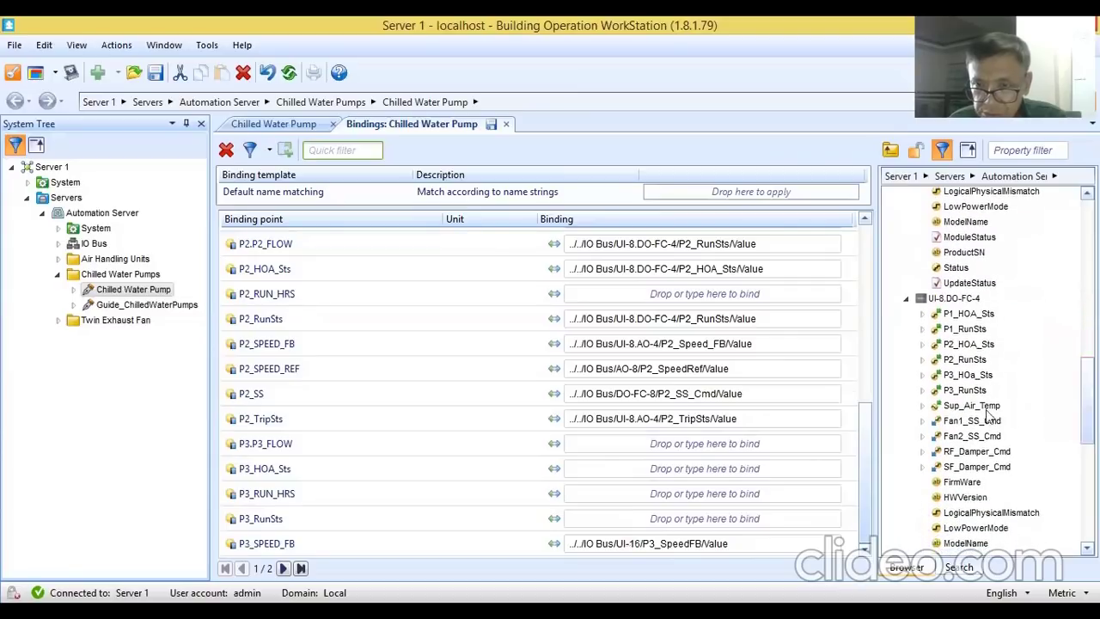
drag(975, 392, 823, 475)
drag(796, 440, 795, 441)
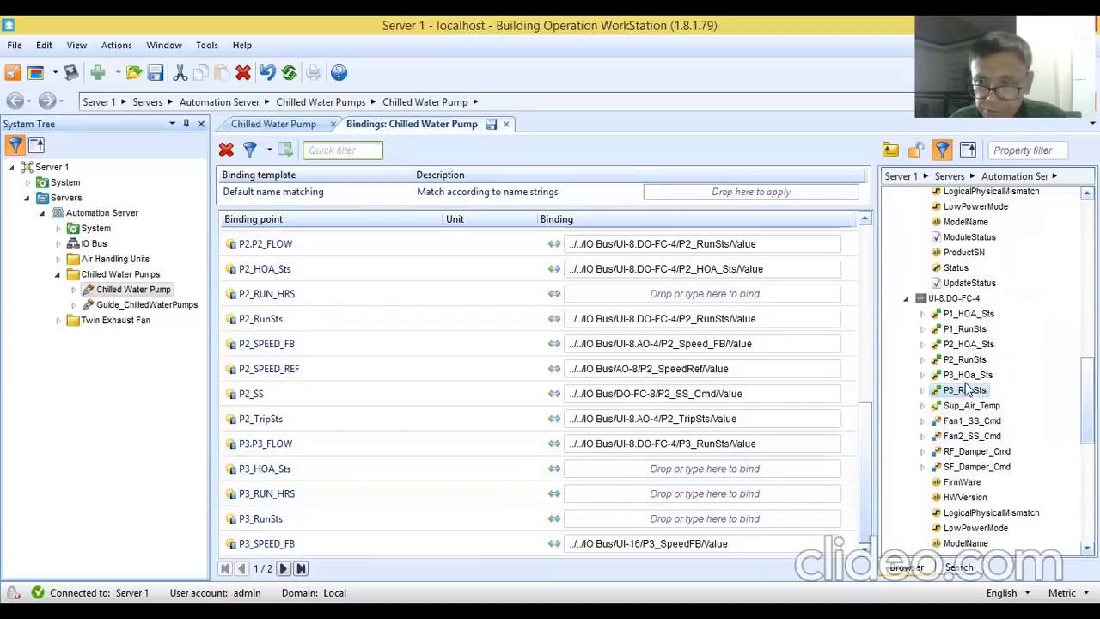
drag(968, 376, 794, 473)
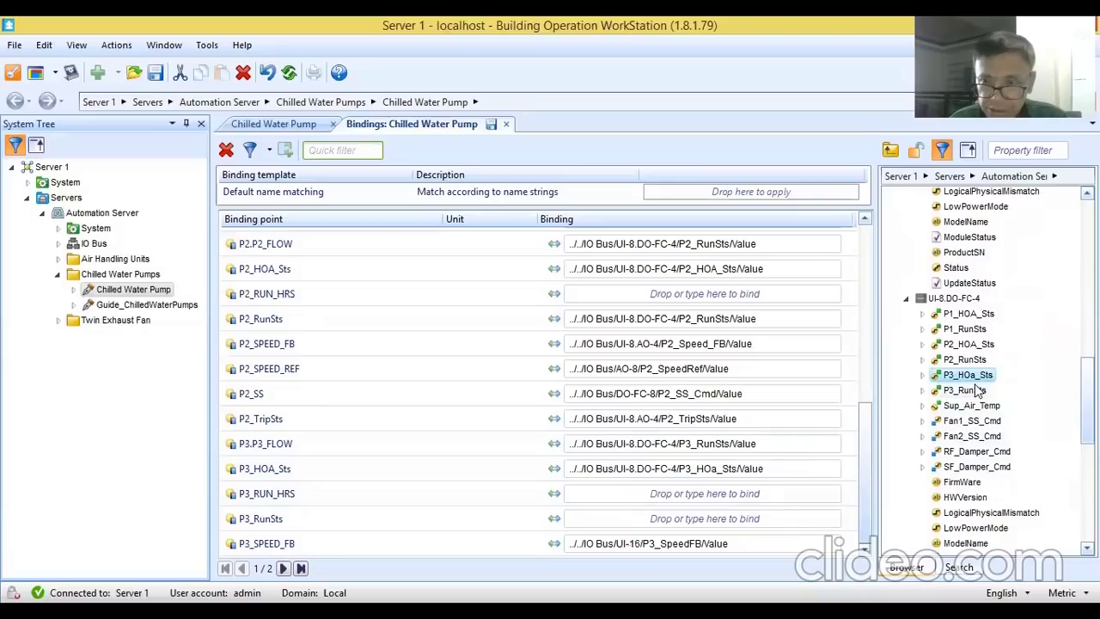
drag(964, 389, 782, 524)
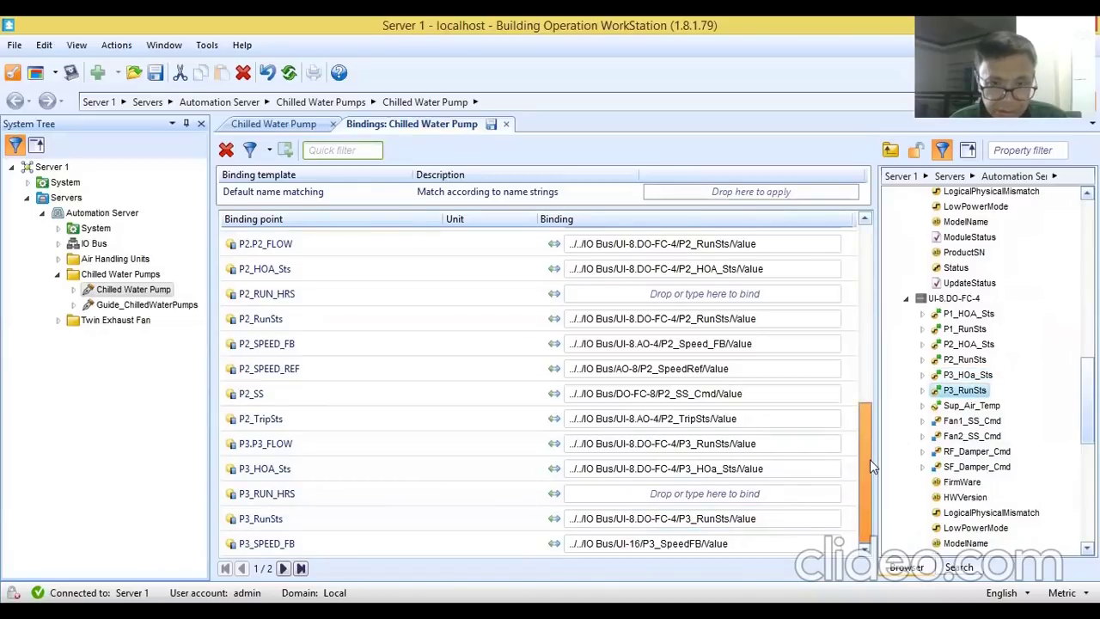
Step: Review the pump bindings on the first page and save the Chilled Water Pump bindings
scroll(870, 451, up, 1)
scroll(877, 459, down, 1)
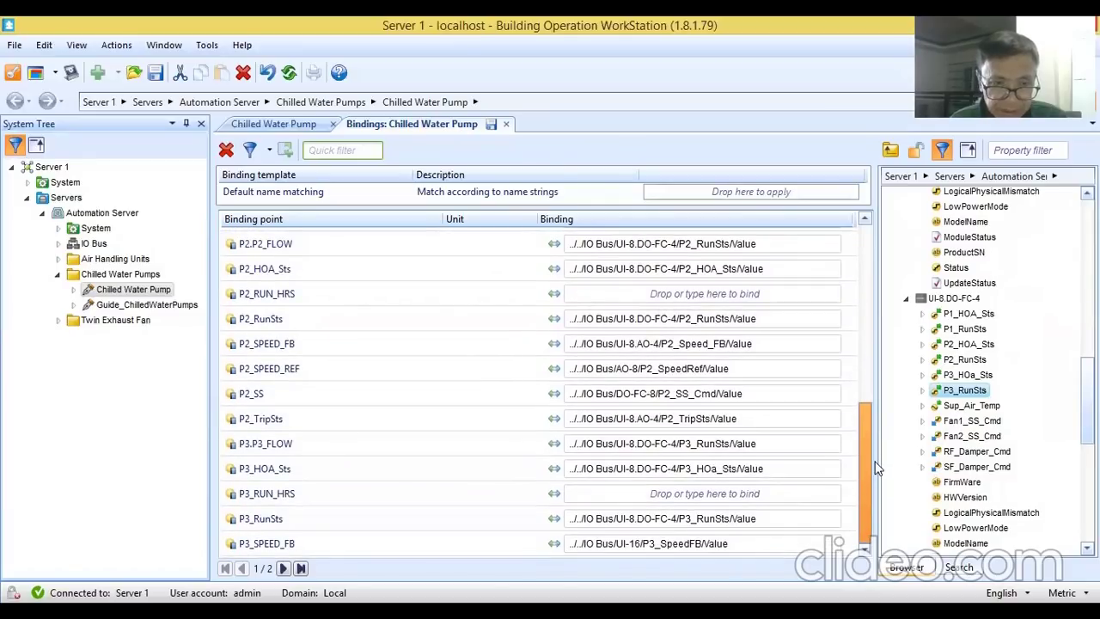
scroll(878, 435, up, 1)
scroll(881, 417, down, 3)
scroll(883, 400, up, 5)
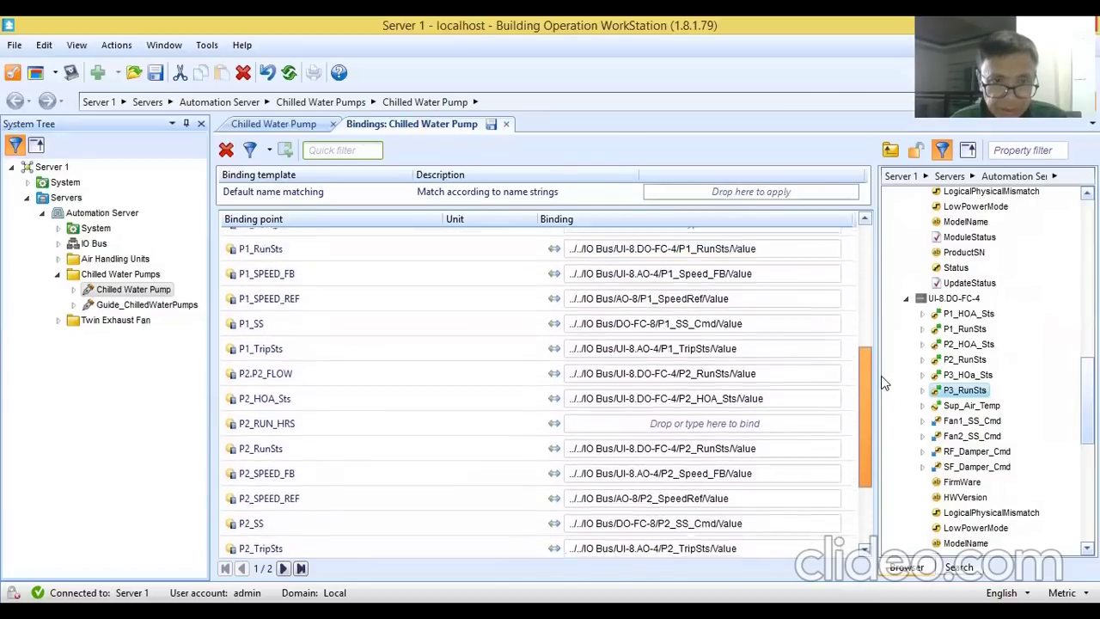
scroll(879, 353, up, 2)
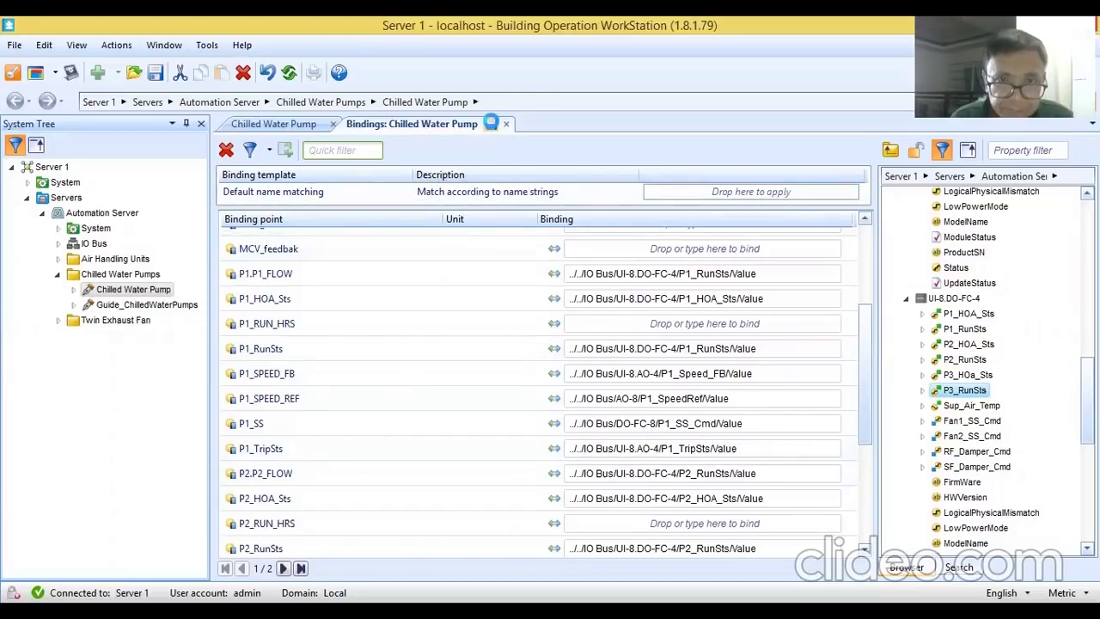
click(490, 123)
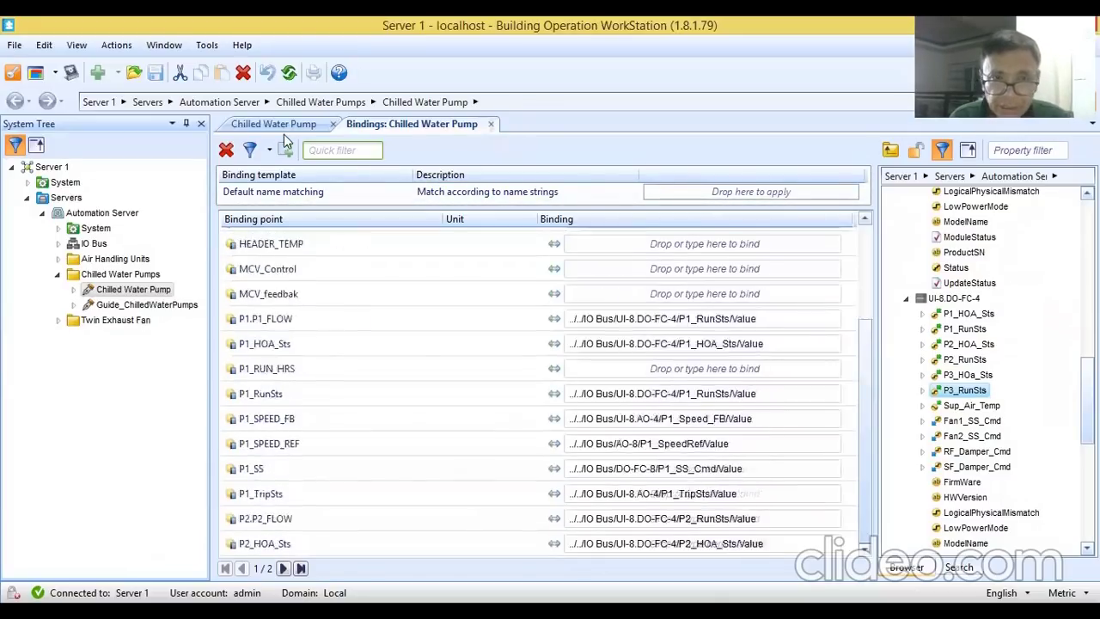
Step: View the Chilled Water Pump graphic enlarged, and check the P1 HOA status point's properties before closing them
click(274, 123)
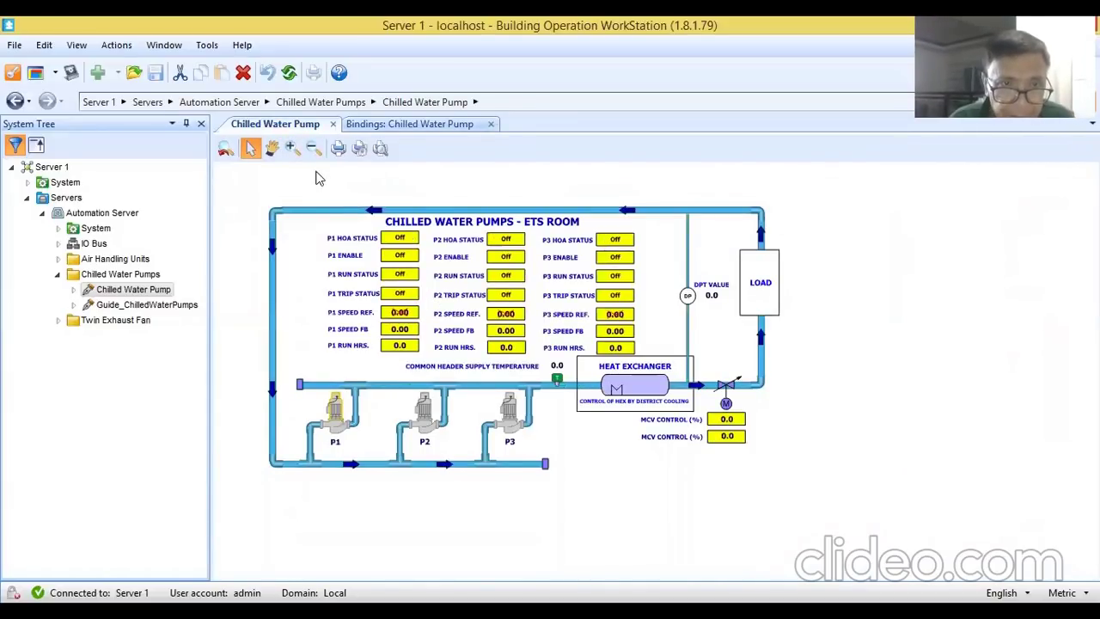
click(291, 148)
click(290, 169)
click(290, 169)
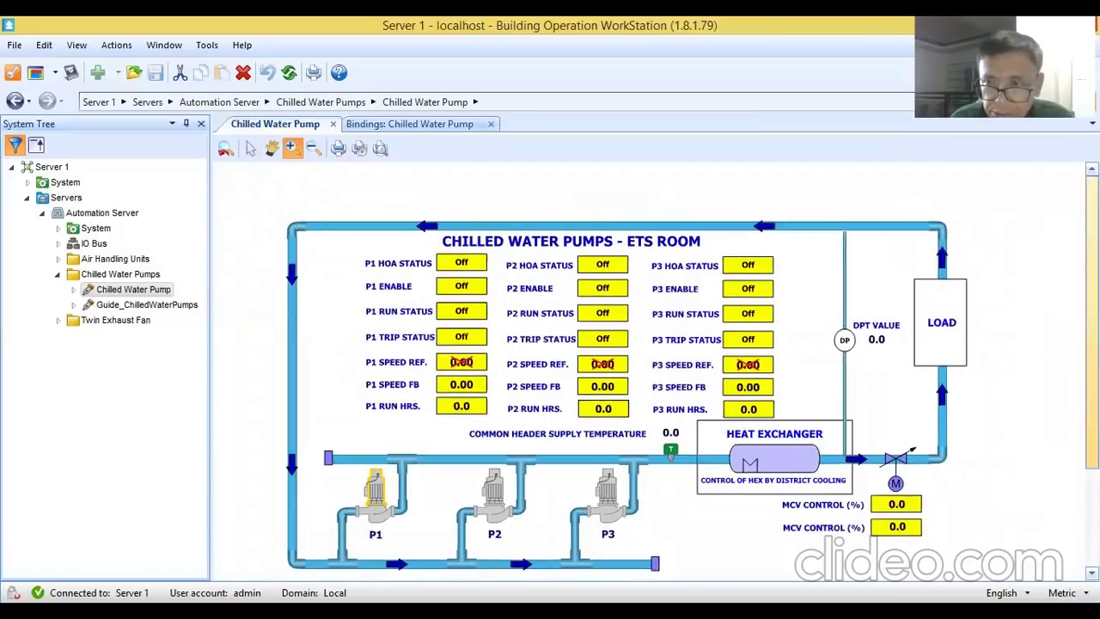
scroll(1091, 344, down, 2)
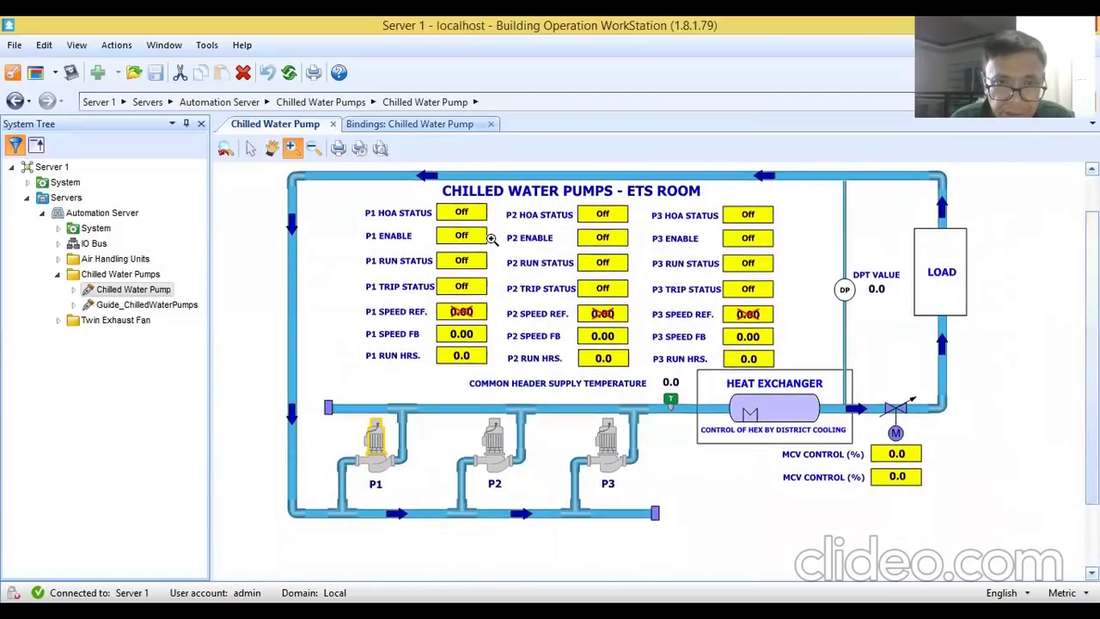
click(251, 150)
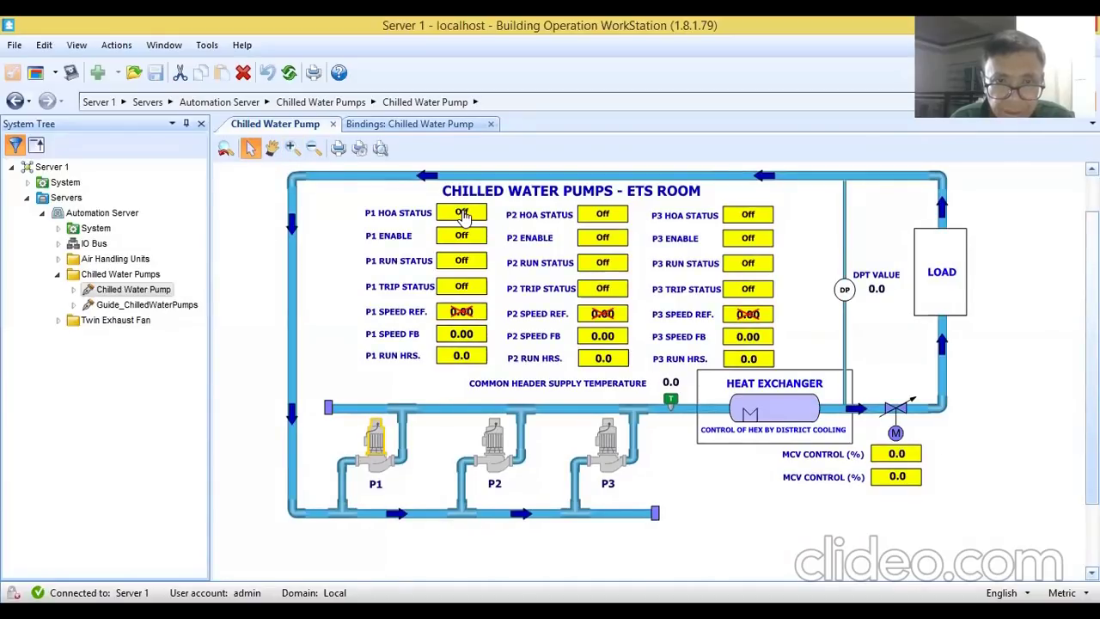
click(462, 215)
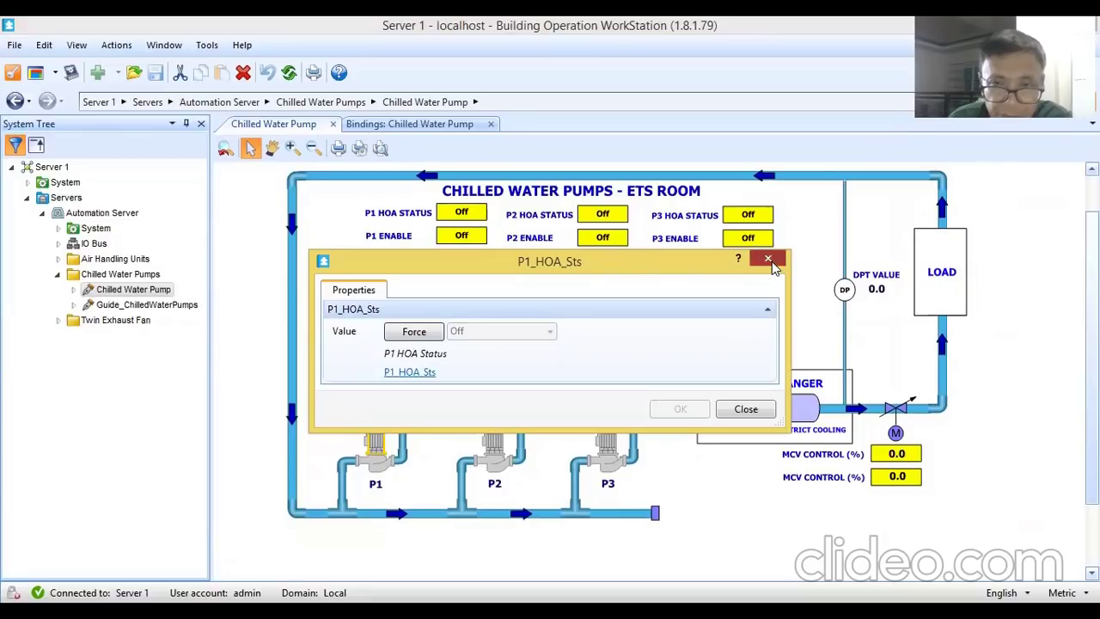
click(772, 264)
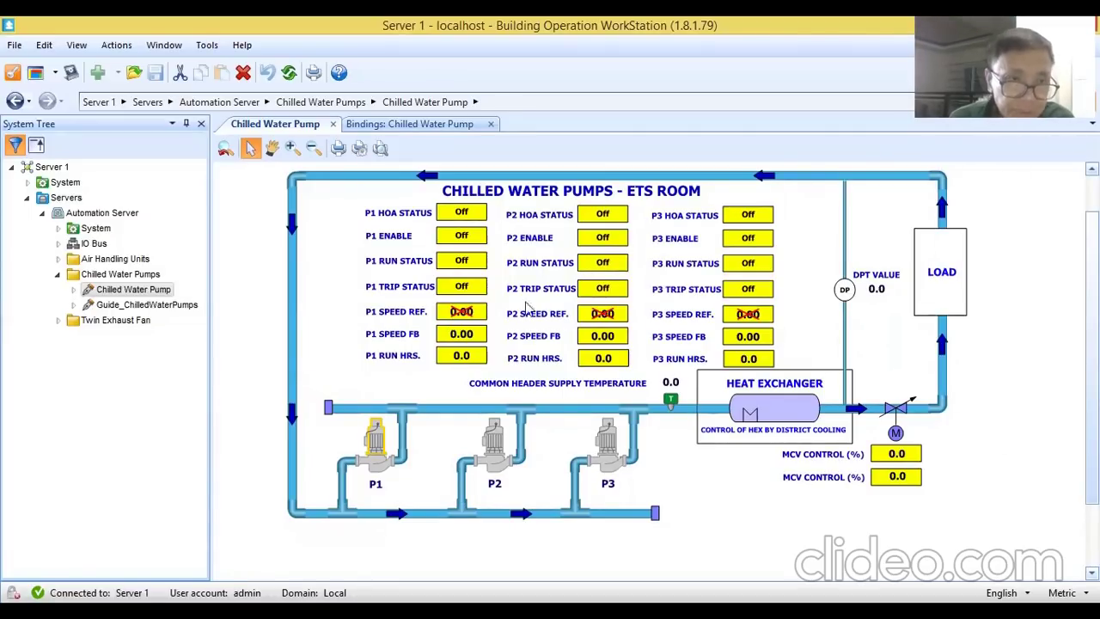
Step: Expand the IO Bus, consult the Guide_ChilledWaterPumps graphic in its own window, and return to the Chilled Water Pump graphic
click(62, 245)
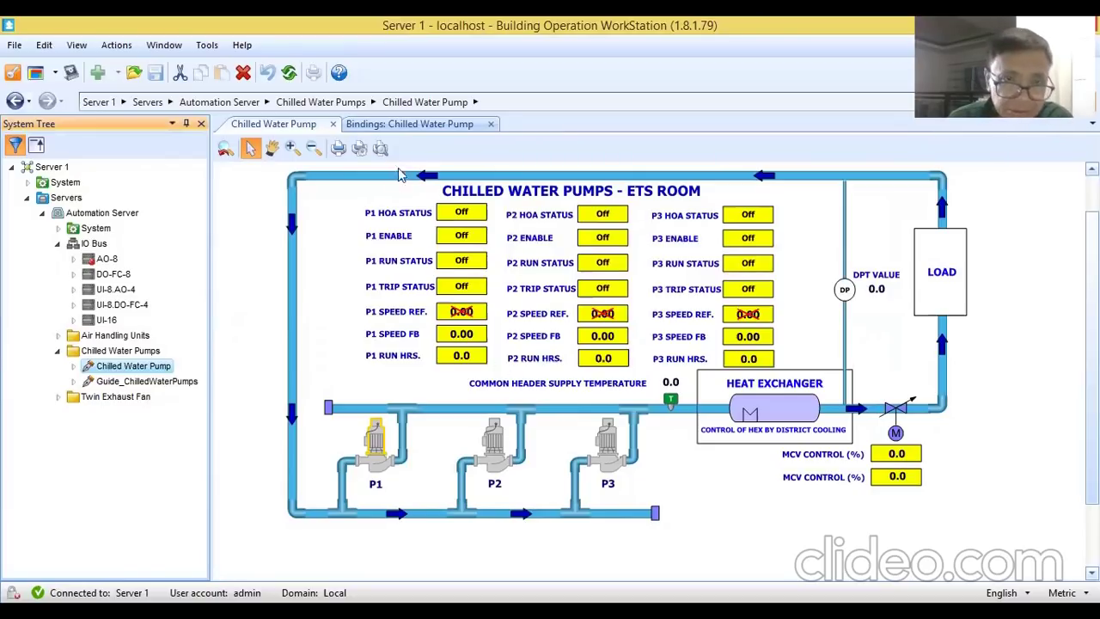
right_click(142, 382)
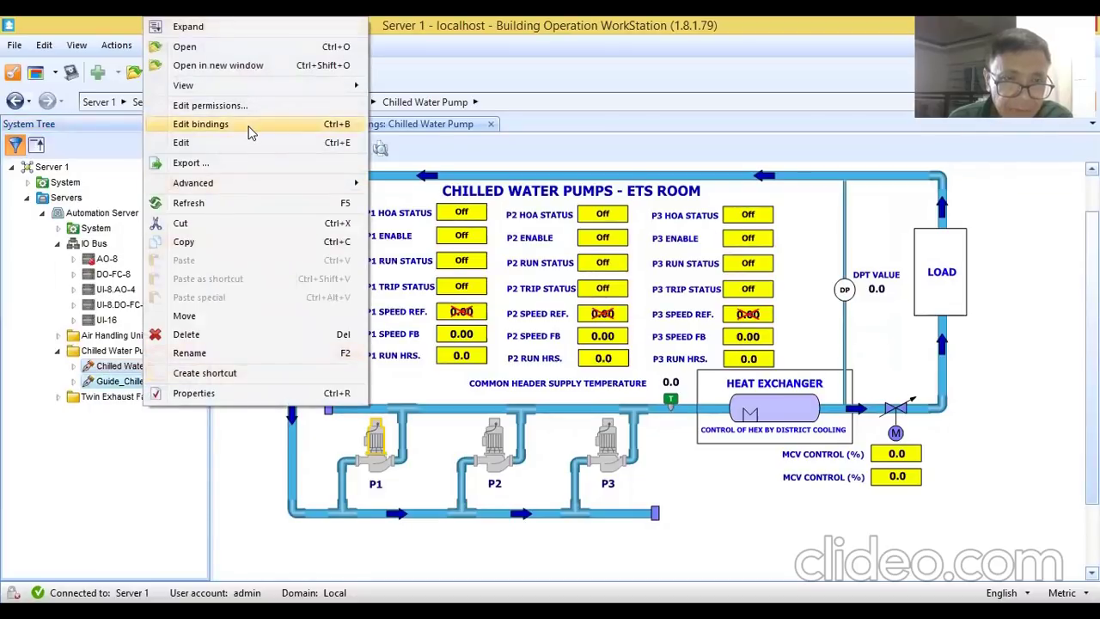
click(250, 71)
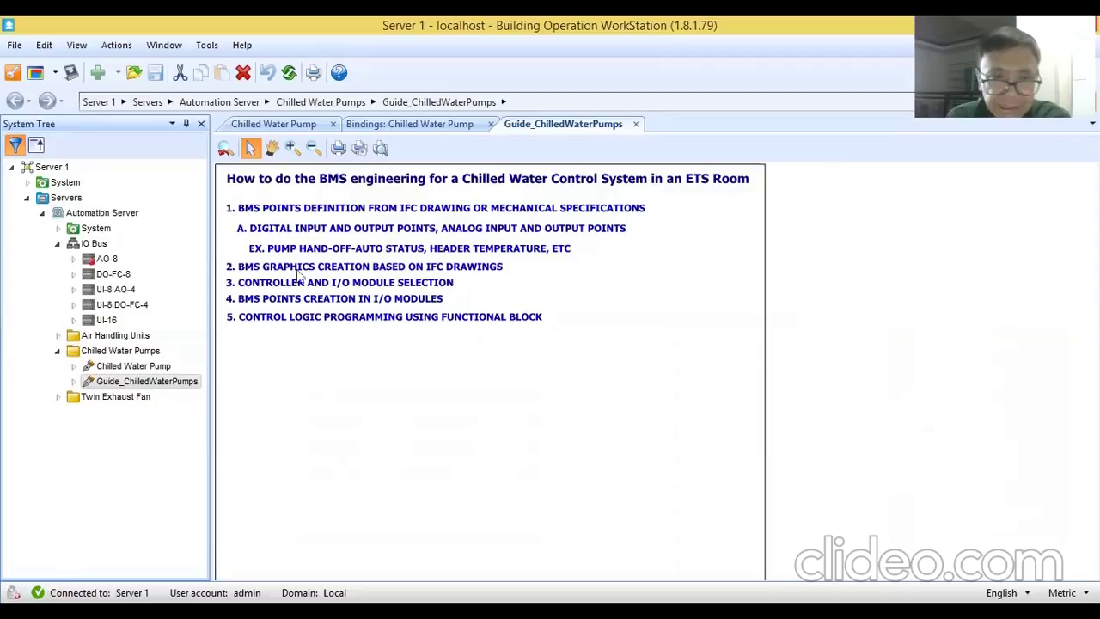
click(312, 128)
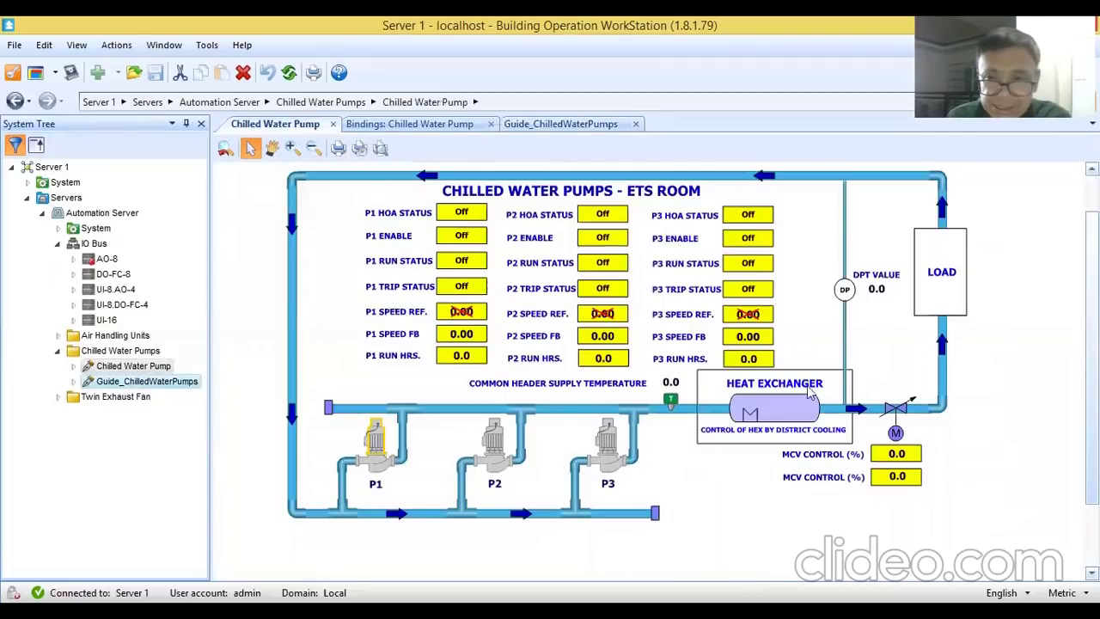
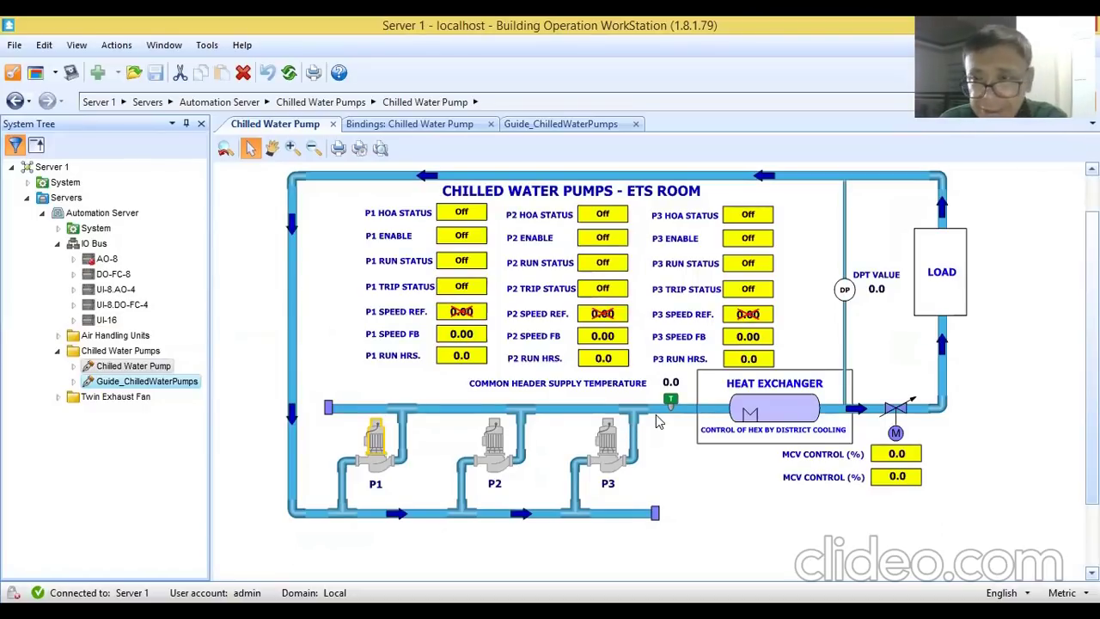
Step: Return to the Chilled Water Pump bindings and select the DPT_Value binding point
click(409, 126)
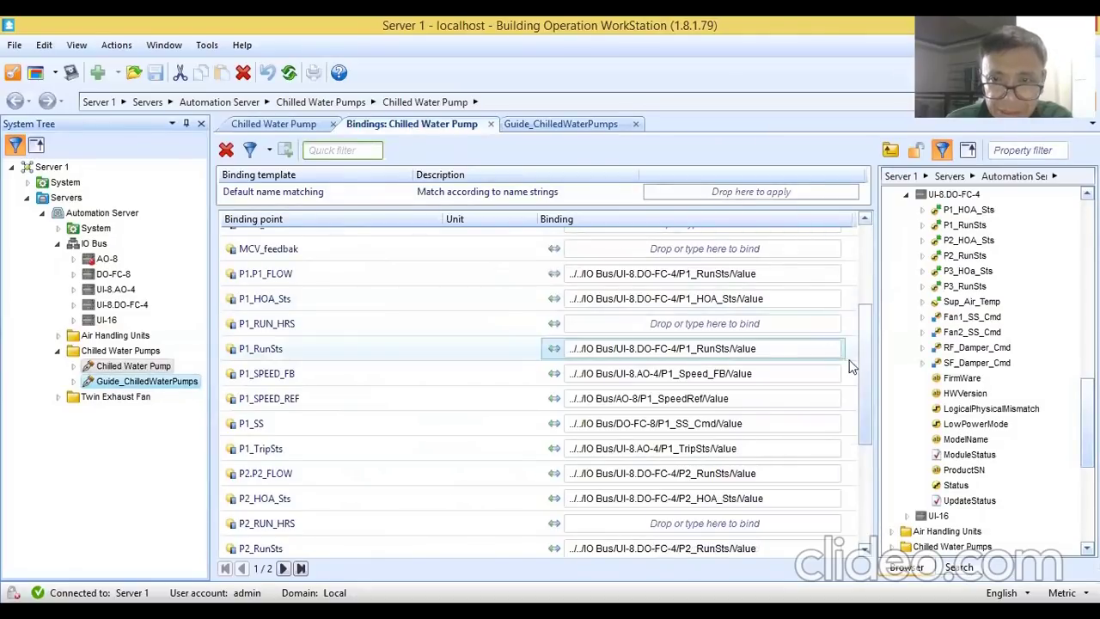
drag(863, 351, 862, 303)
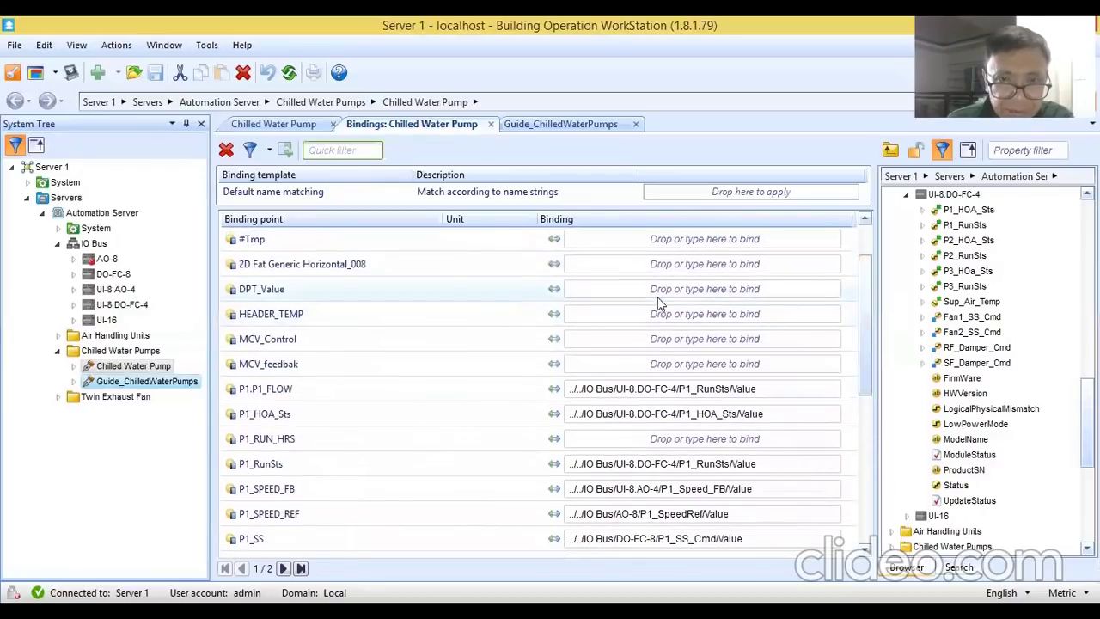
click(494, 295)
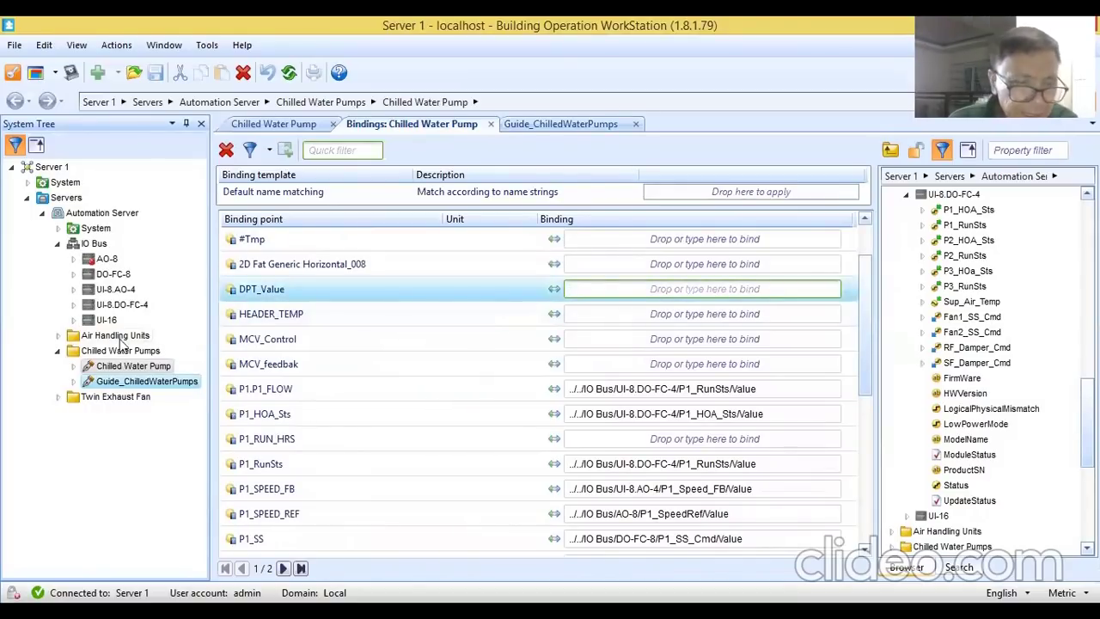
Step: Open the UI-16 module and examine its channels in the spreadsheet view for a free input
click(76, 325)
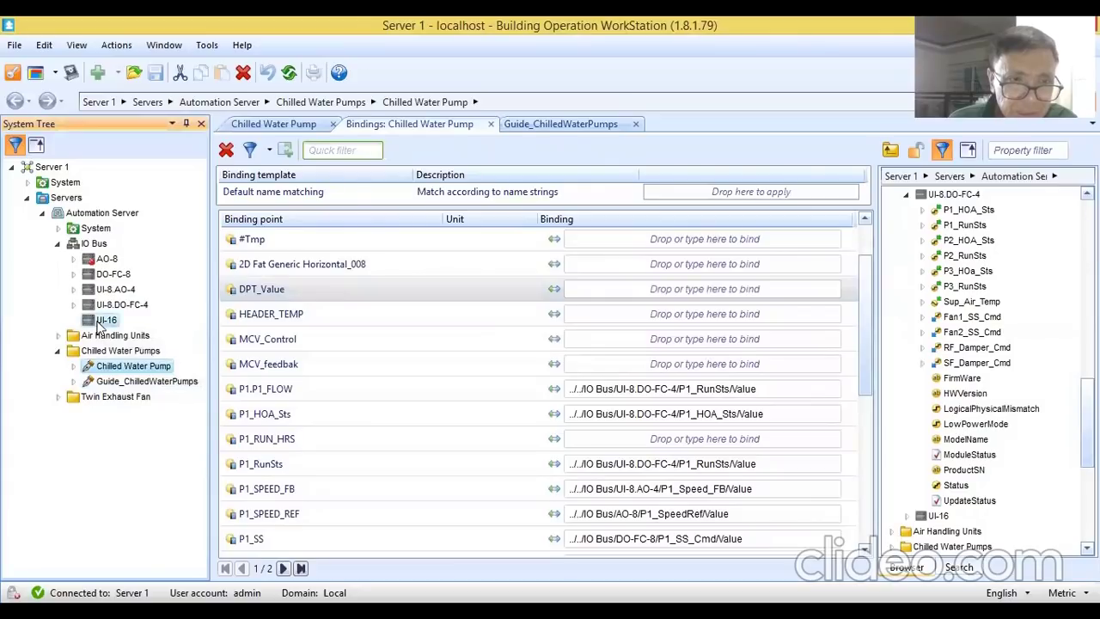
right_click(100, 323)
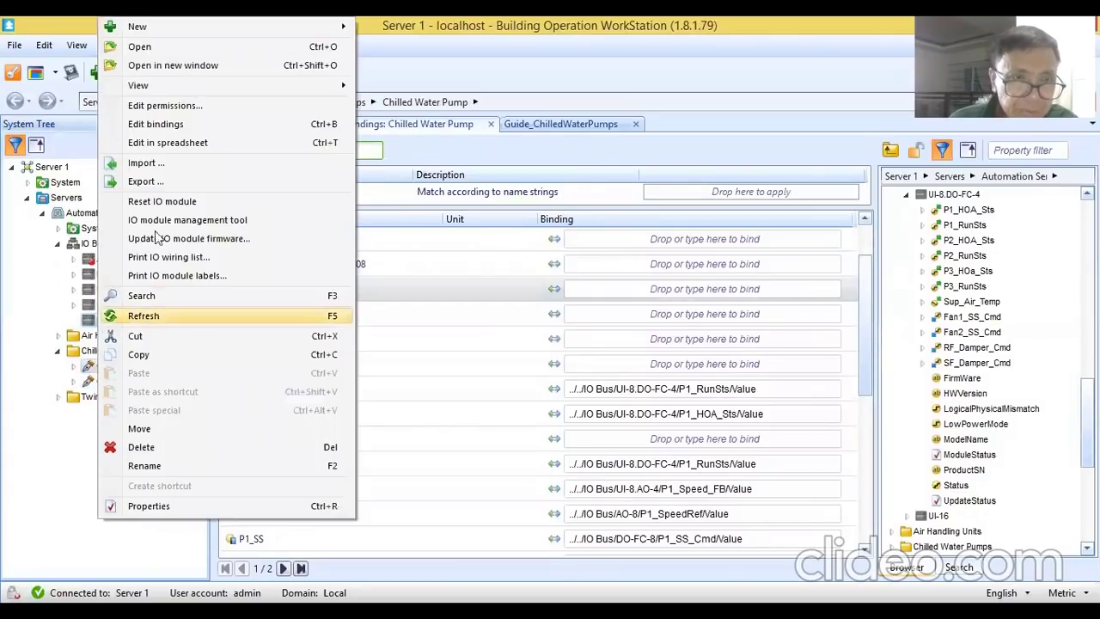
click(142, 66)
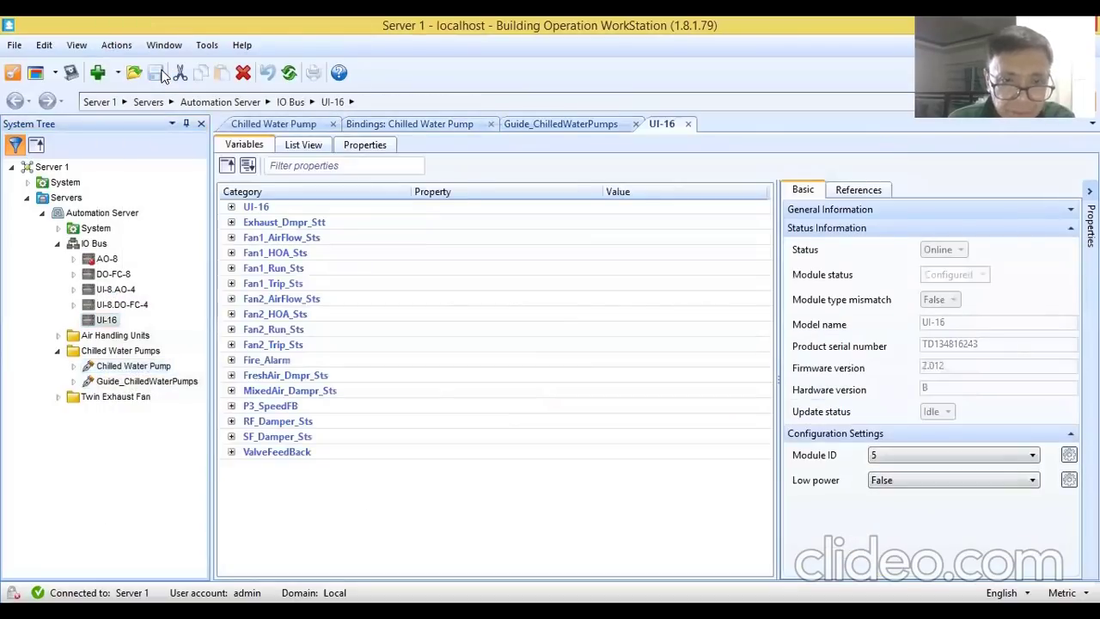
right_click(104, 320)
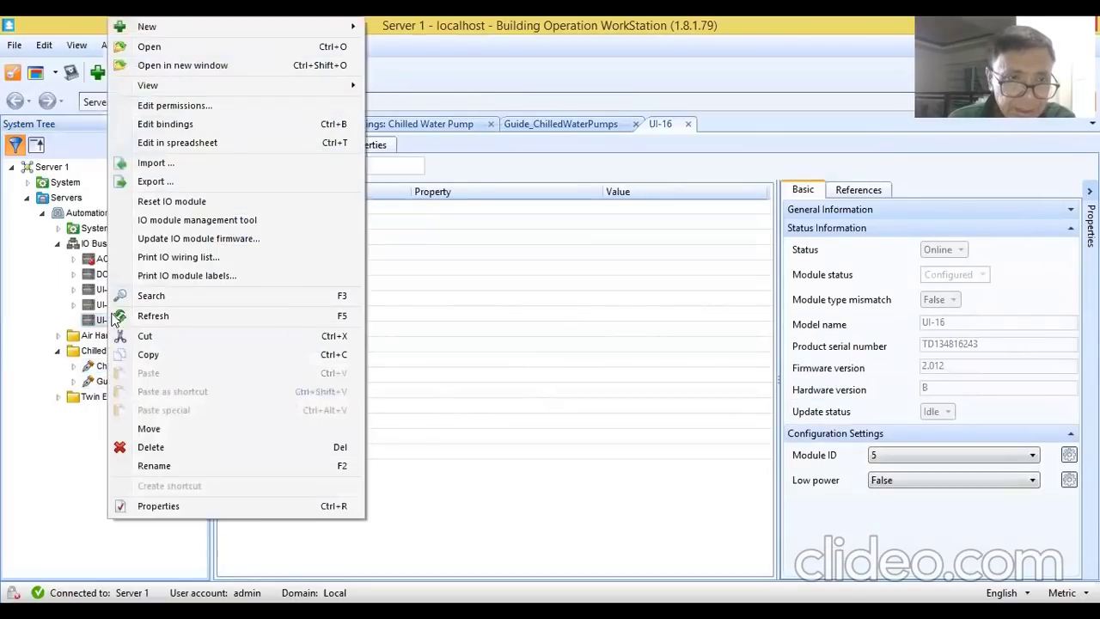
click(183, 143)
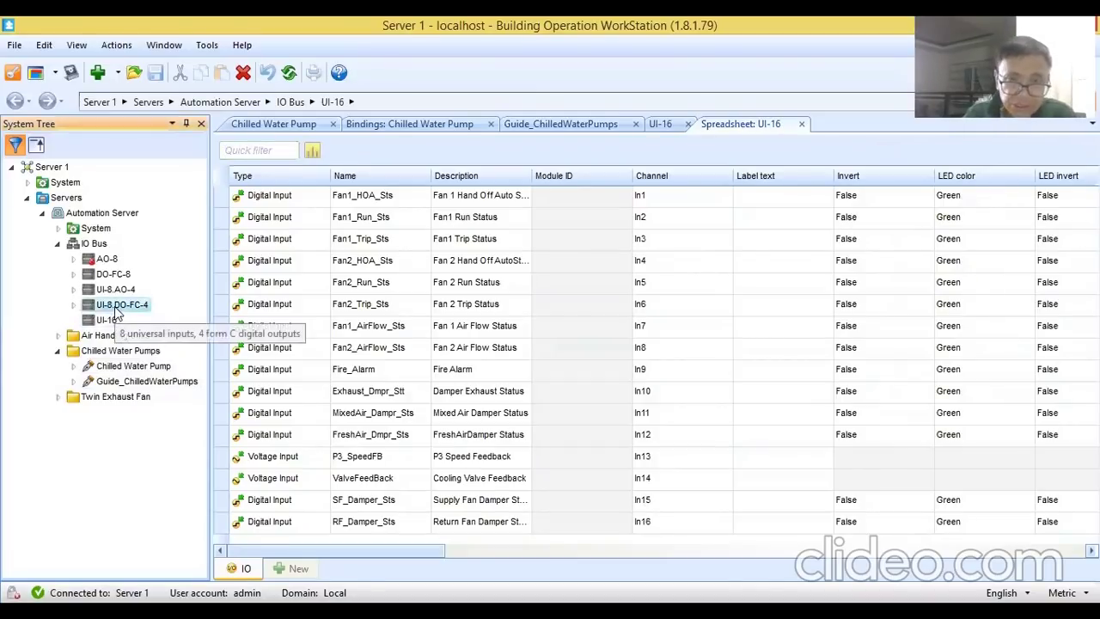
Step: Show the UI-8.DO-FC-4 module in the spreadsheet and set channel In8's type to Voltage Input
click(119, 308)
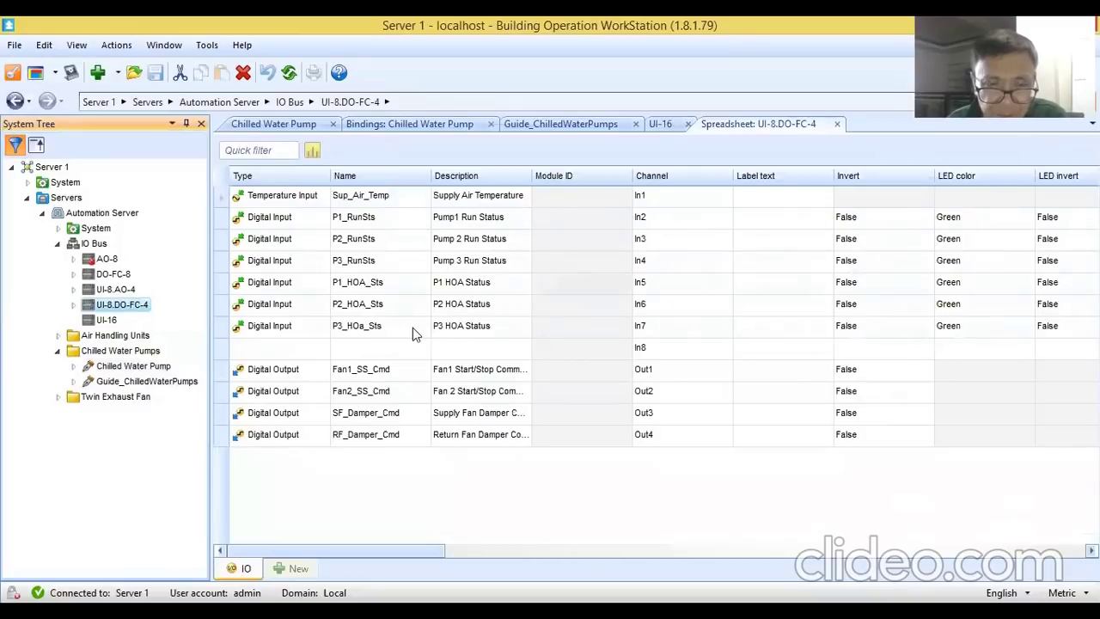
click(290, 351)
click(320, 350)
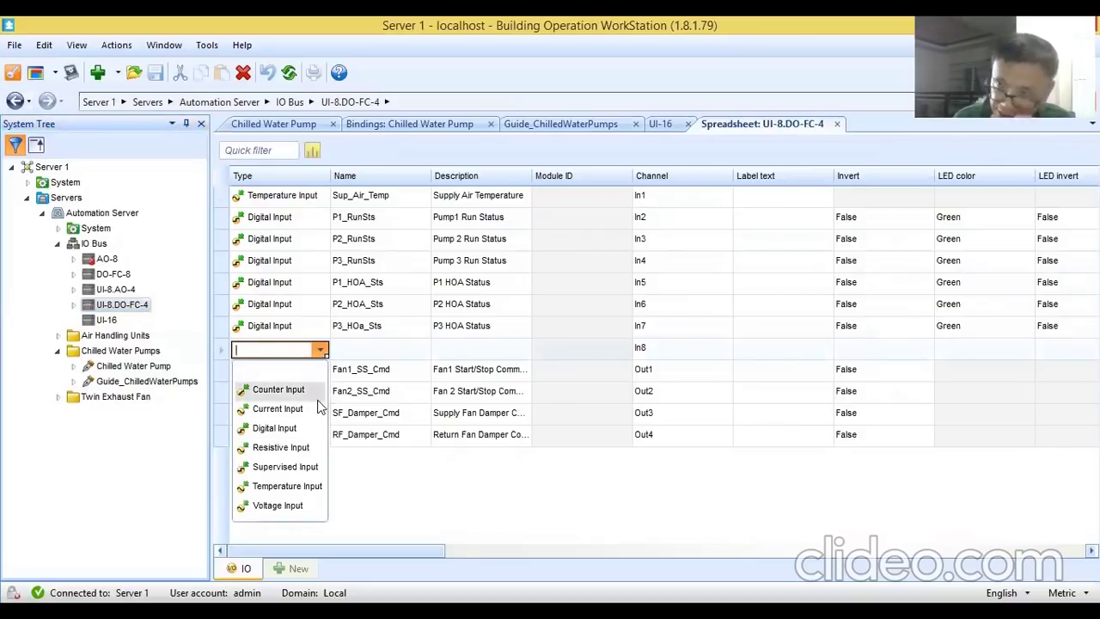
click(277, 506)
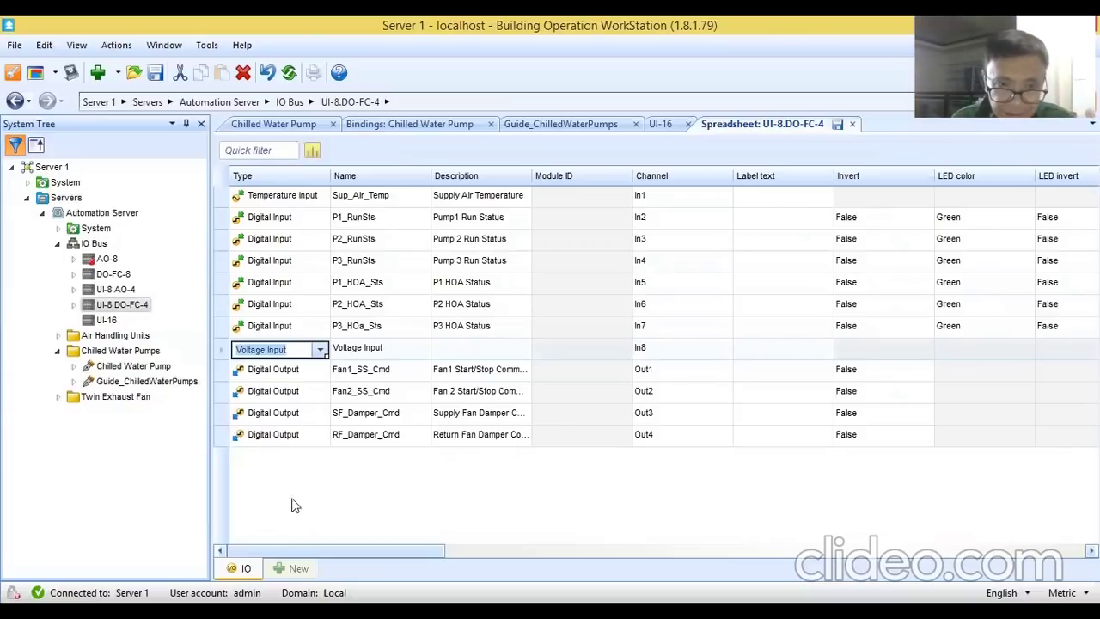
Step: Name channel In8's voltage input DPT_Reading and give it the description "Differential Pressure Reading"
click(409, 348)
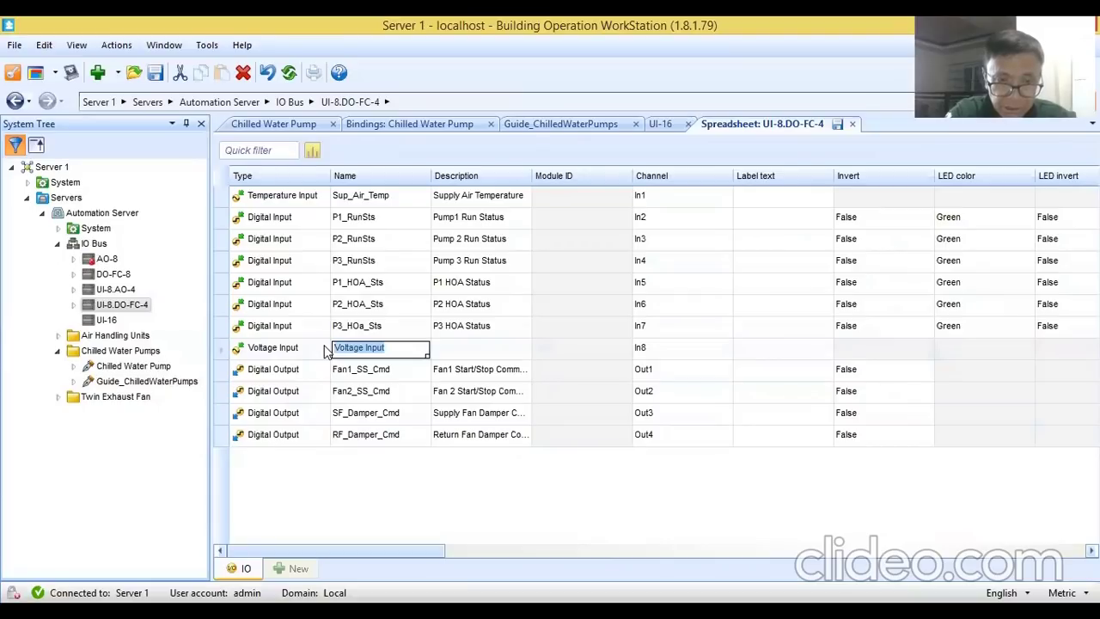
text(DPT_Reading)
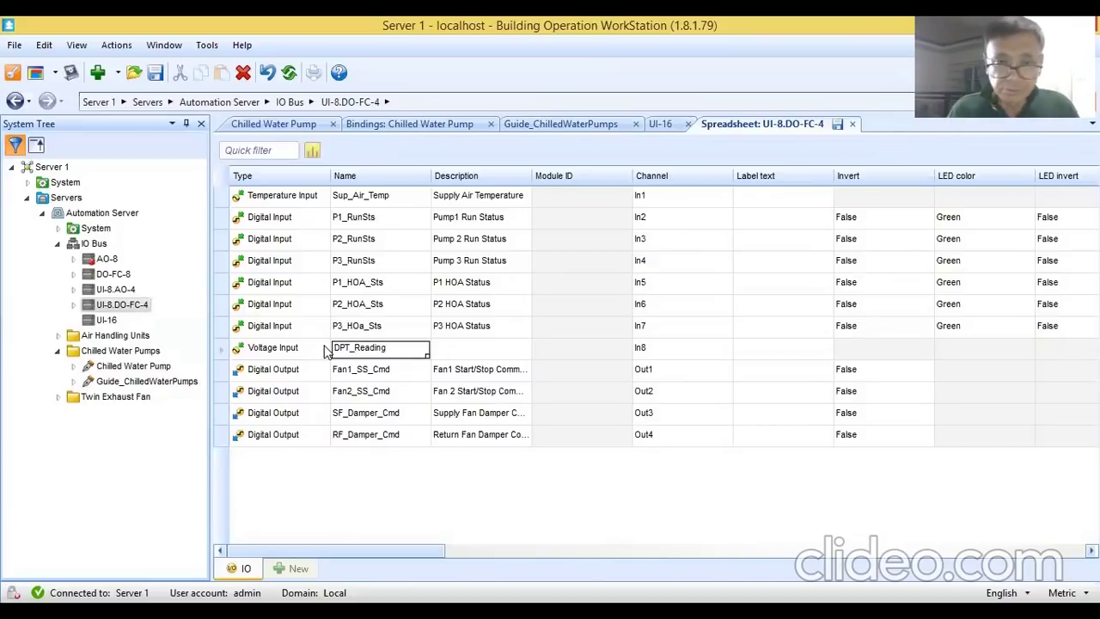
click(462, 348)
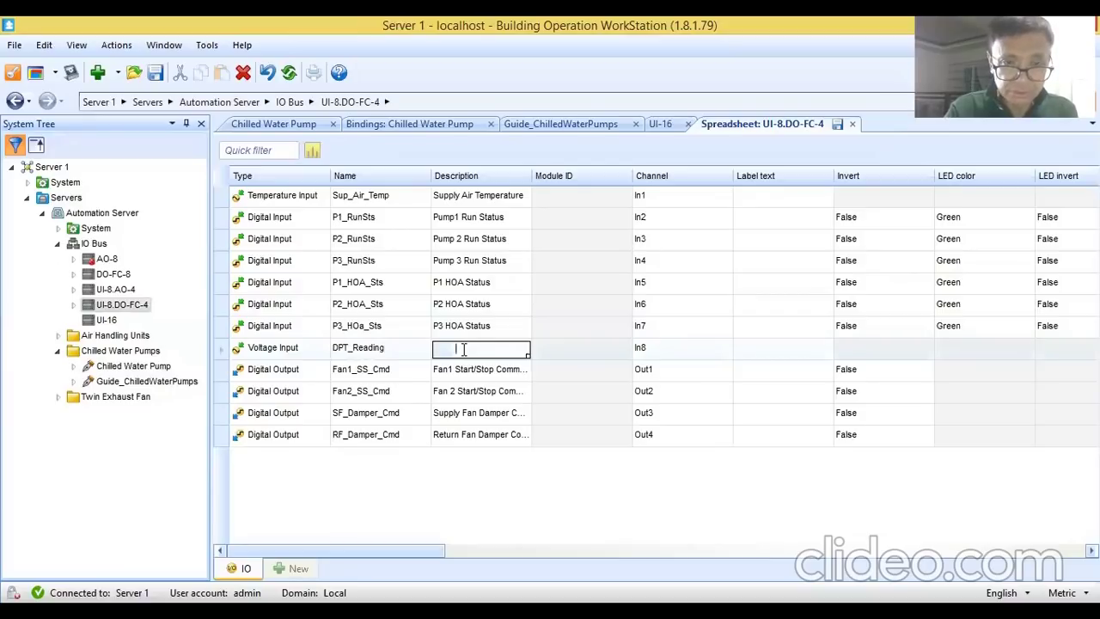
text(Diff)
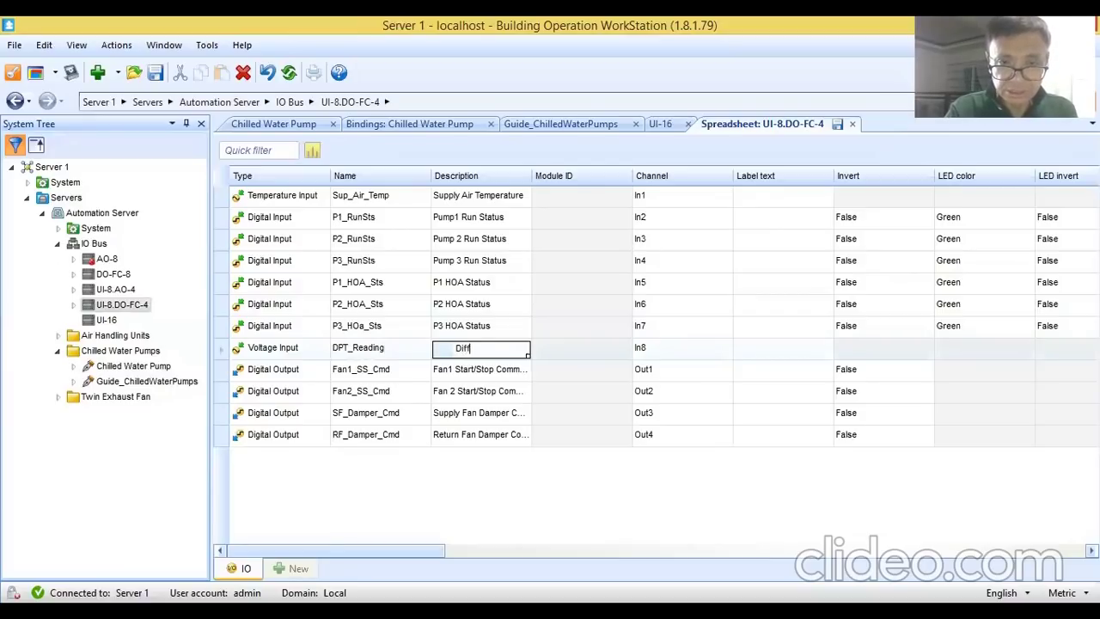
text(erential Pressure Reading)
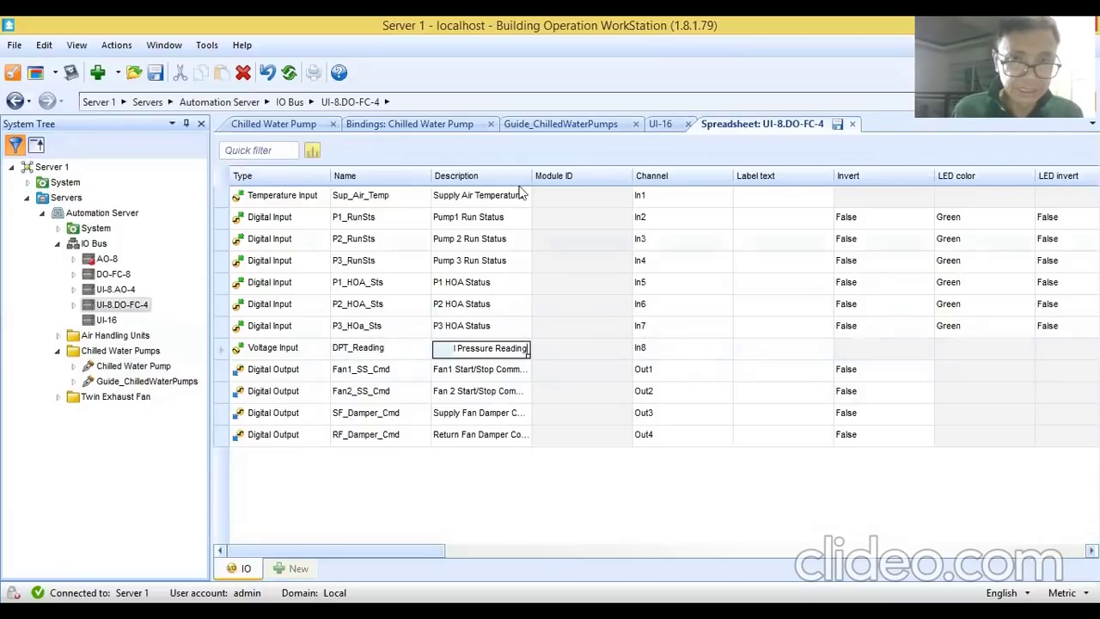
Step: Return to the Chilled Water Pump bindings and look for DPT_Reading under UI-8.DO-FC-4 in the IO Bus for the DPT_Value point
click(420, 126)
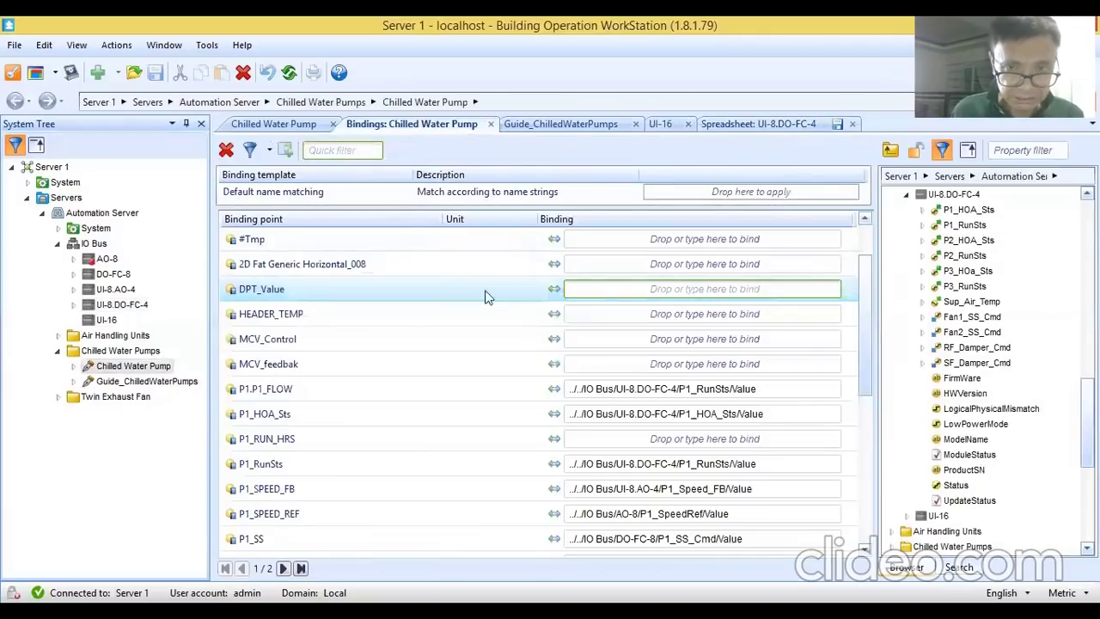
click(613, 288)
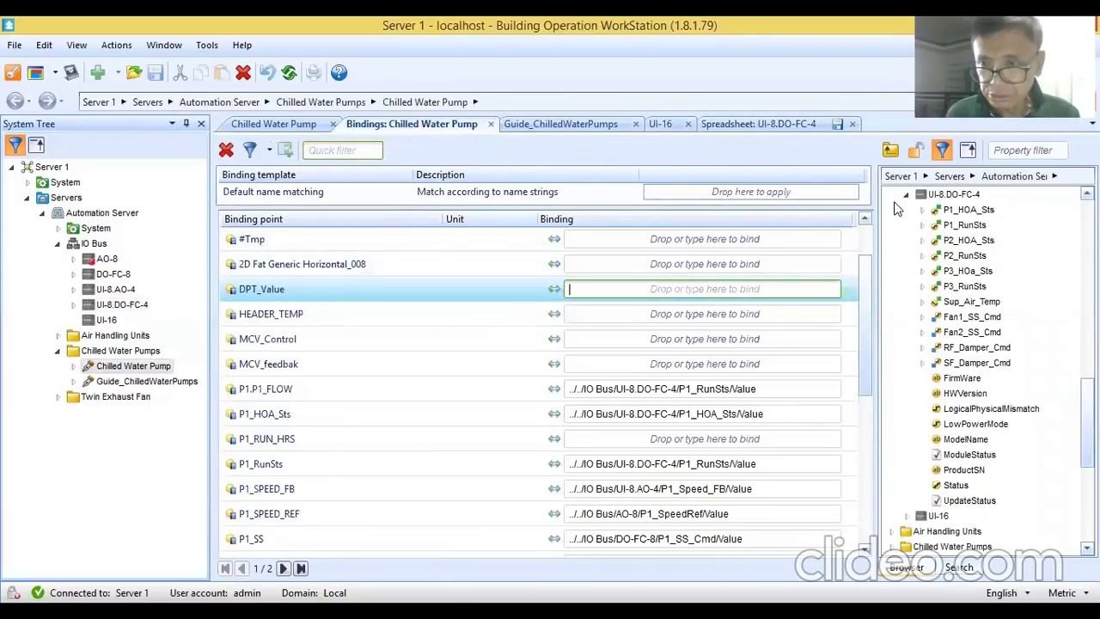
click(890, 150)
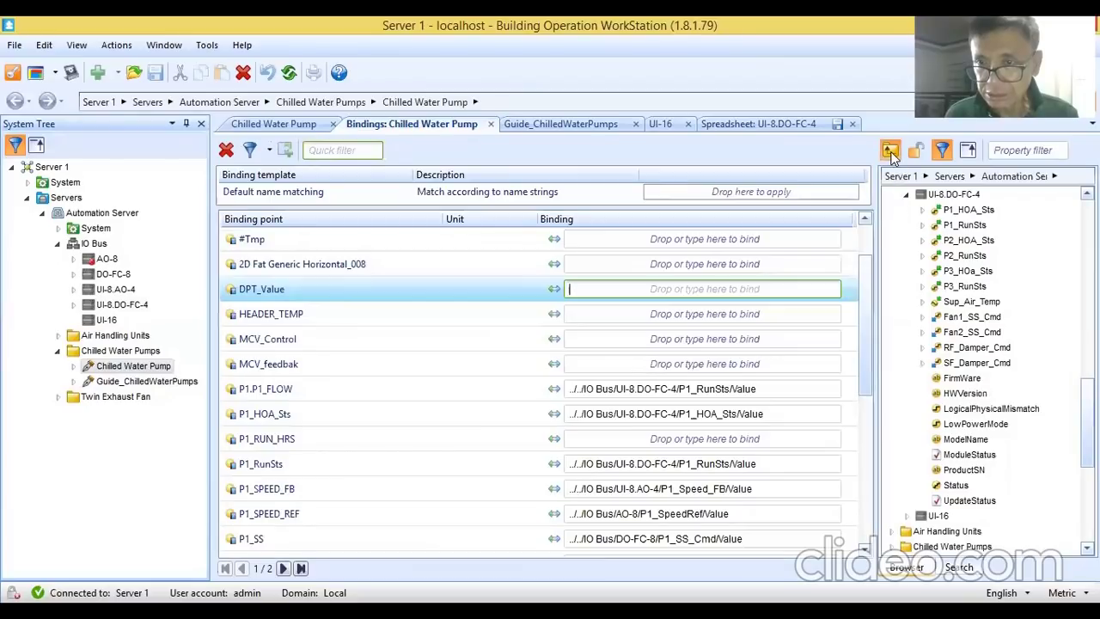
click(916, 195)
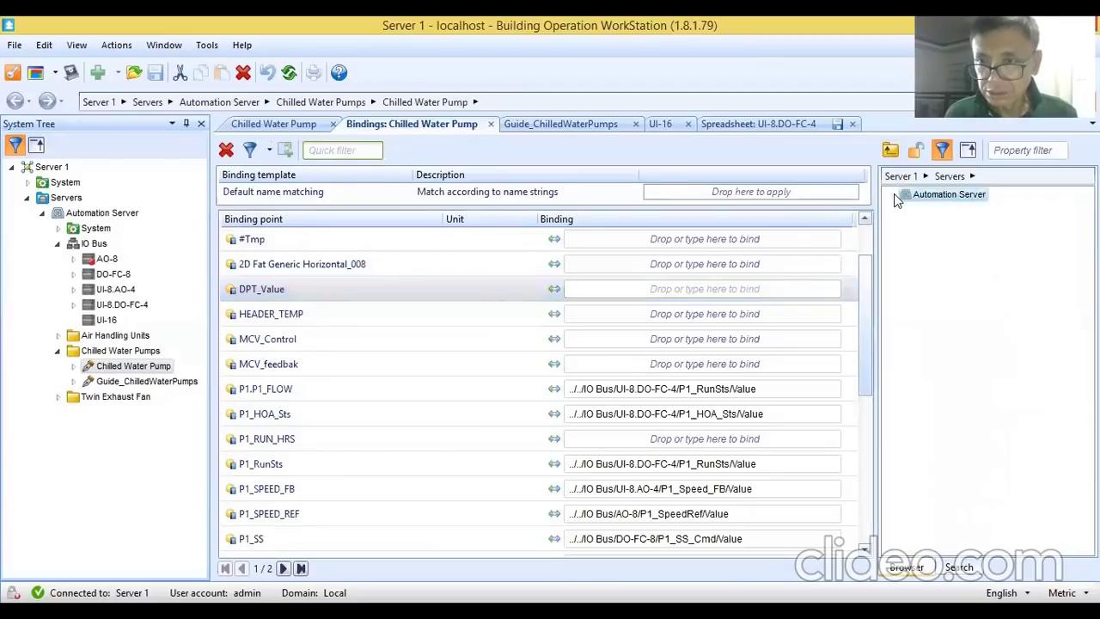
double_click(922, 198)
click(894, 210)
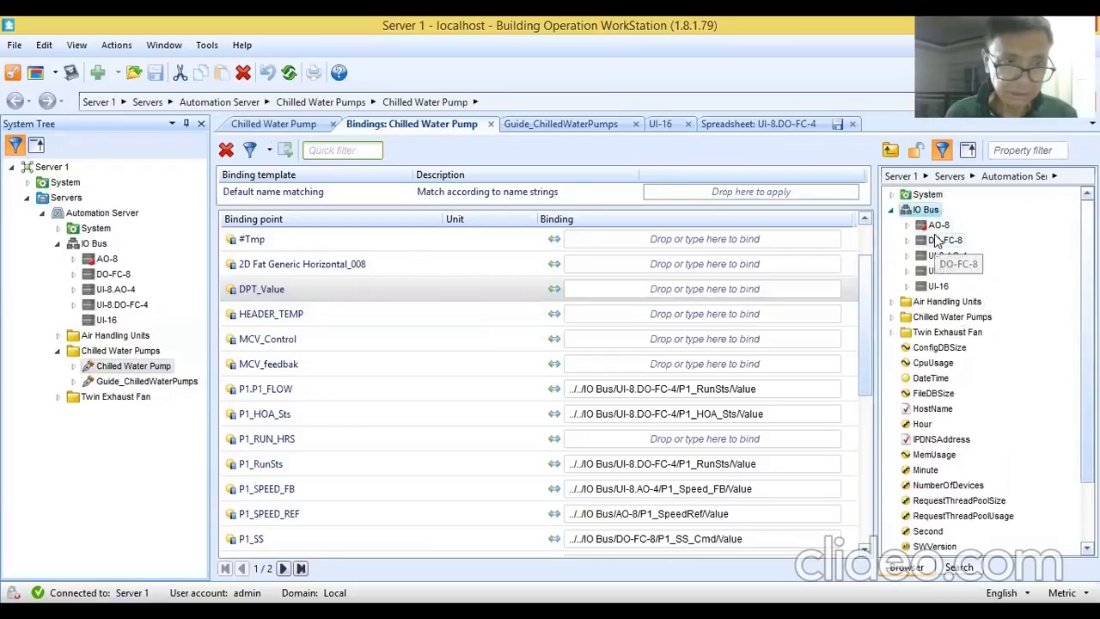
click(906, 271)
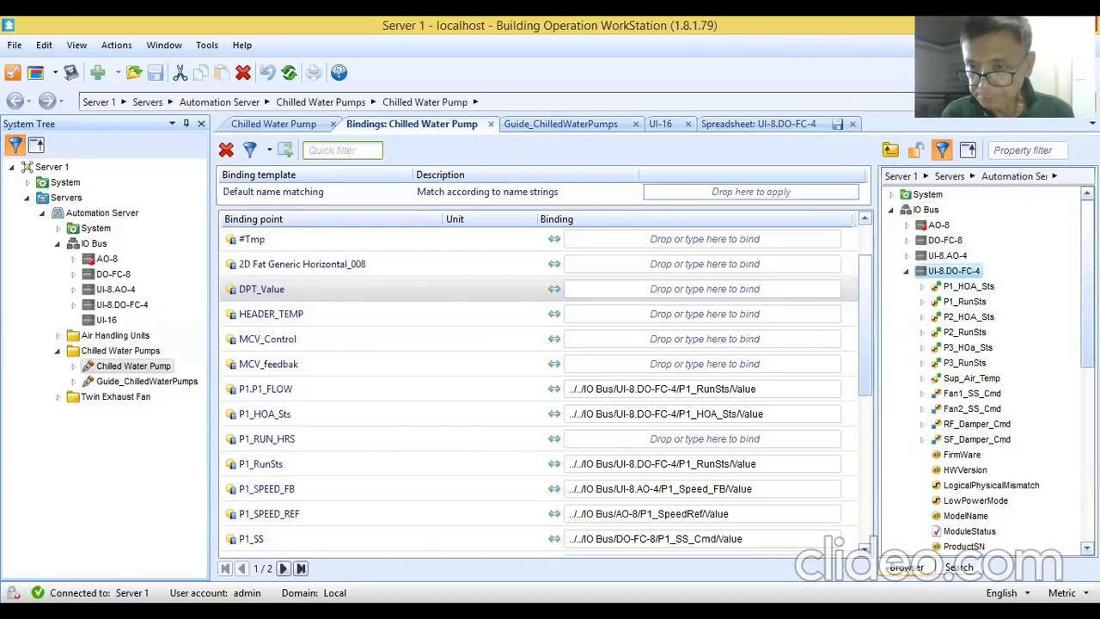
scroll(1087, 283, down, 2)
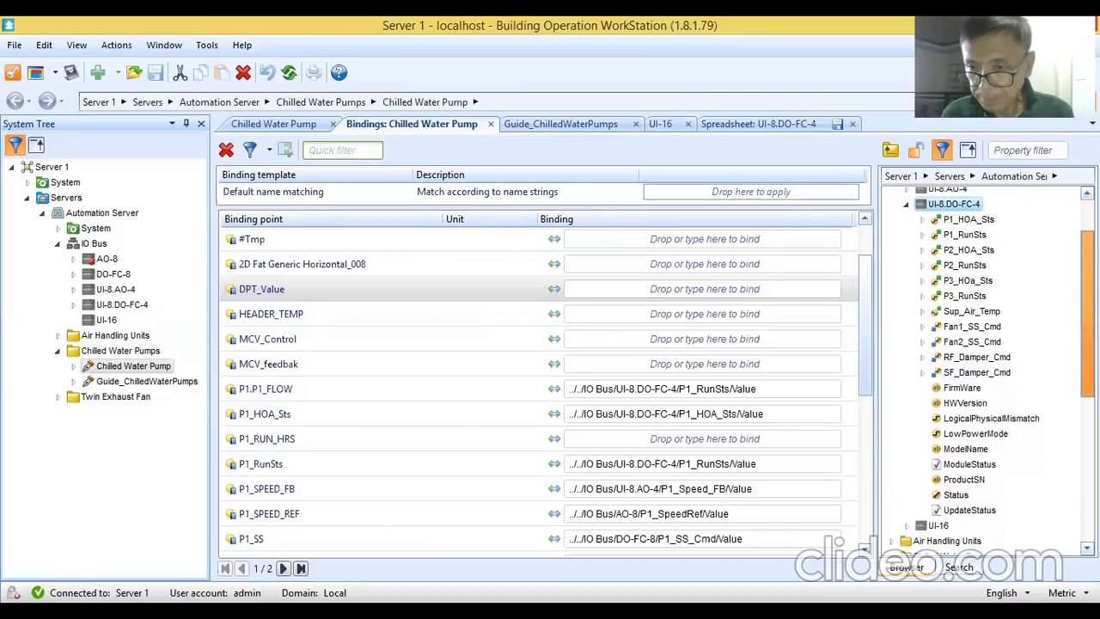
scroll(1087, 283, down, 1)
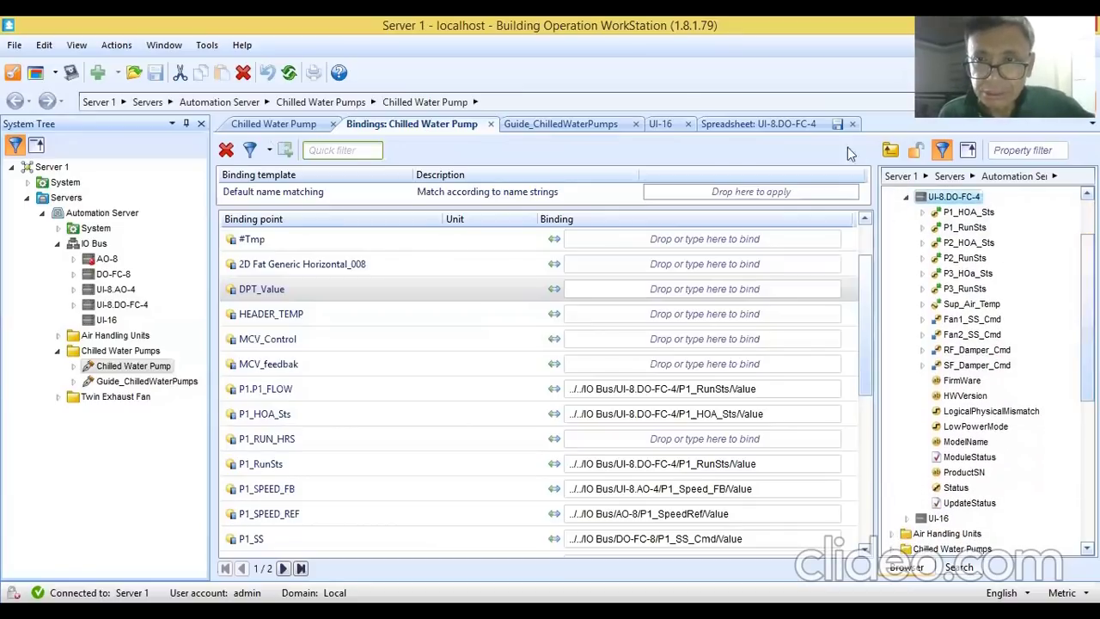
Step: Save the UI-8.DO-FC-4 spreadsheet, then bind DPT_Value to that module's DPT_Reading point and save the bindings
click(834, 123)
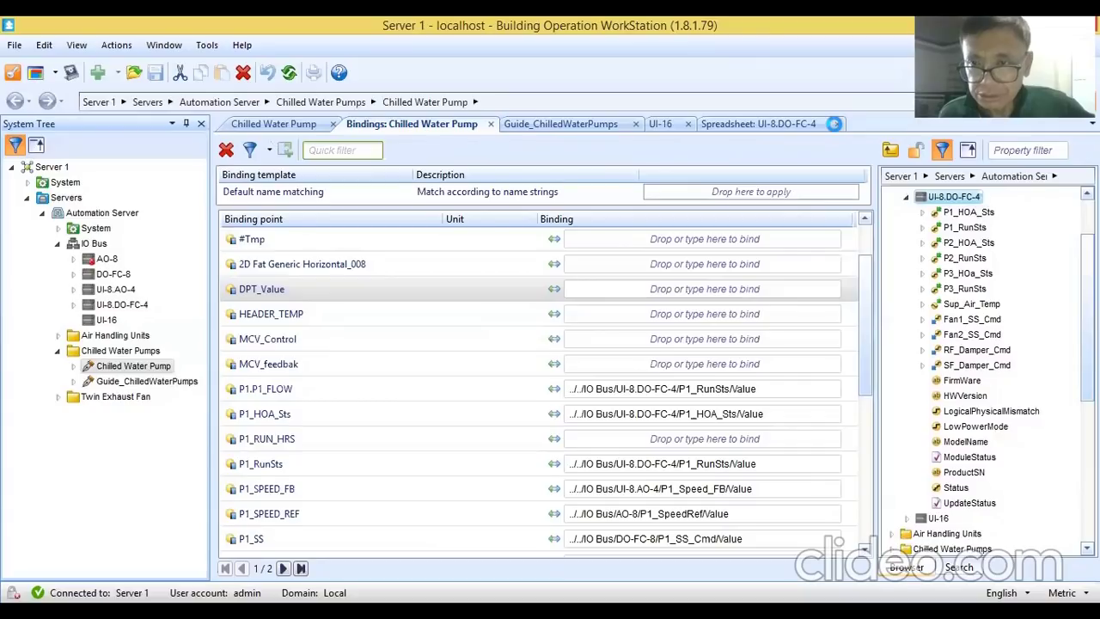
click(890, 152)
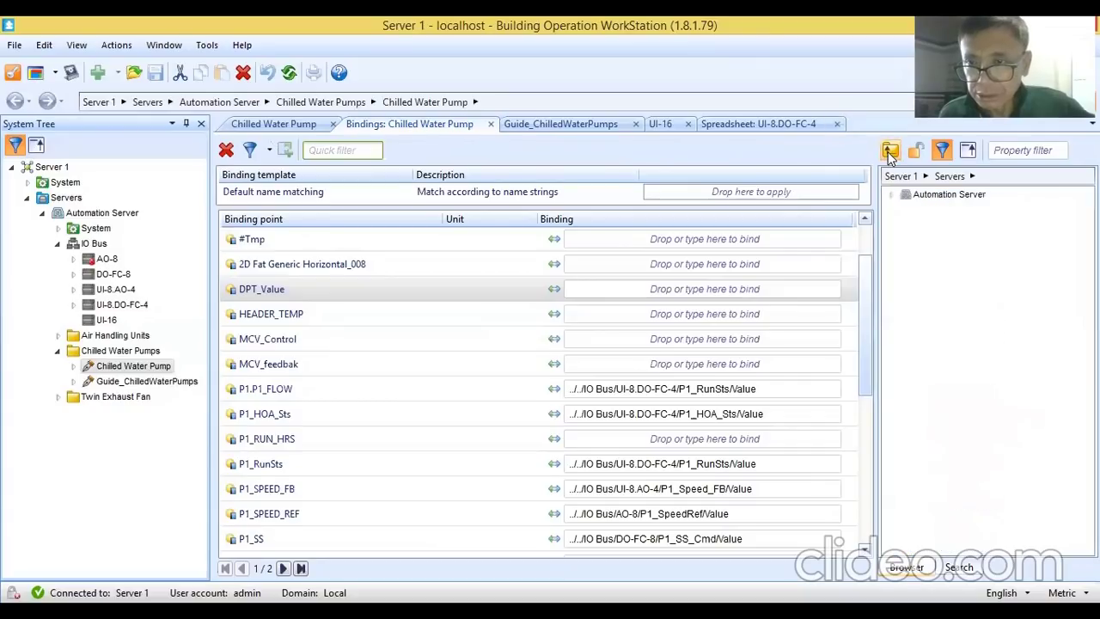
double_click(928, 196)
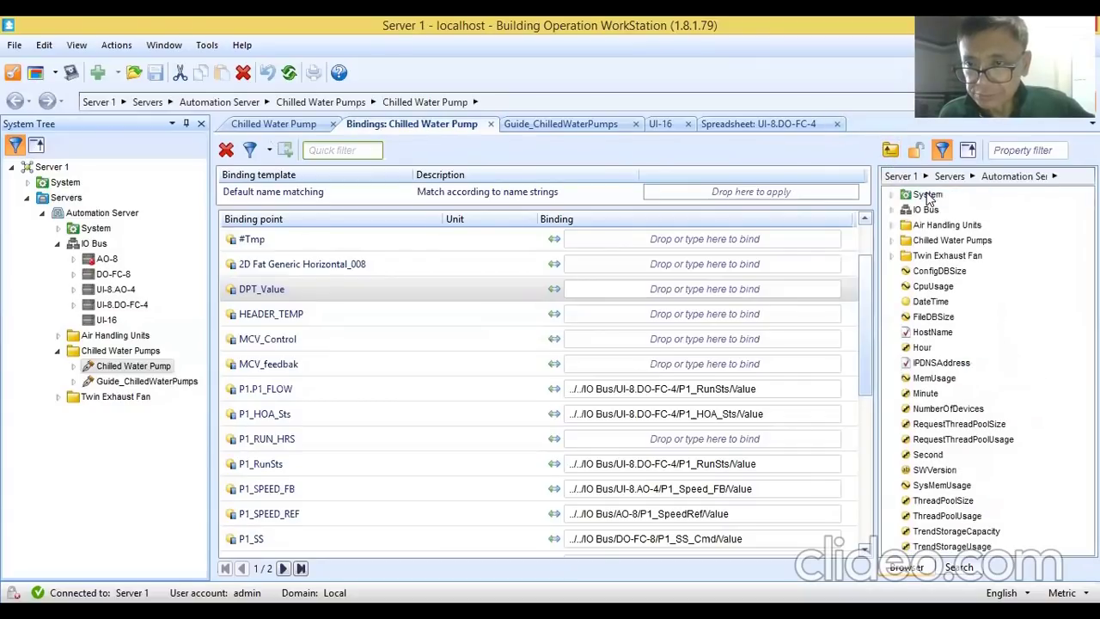
click(891, 212)
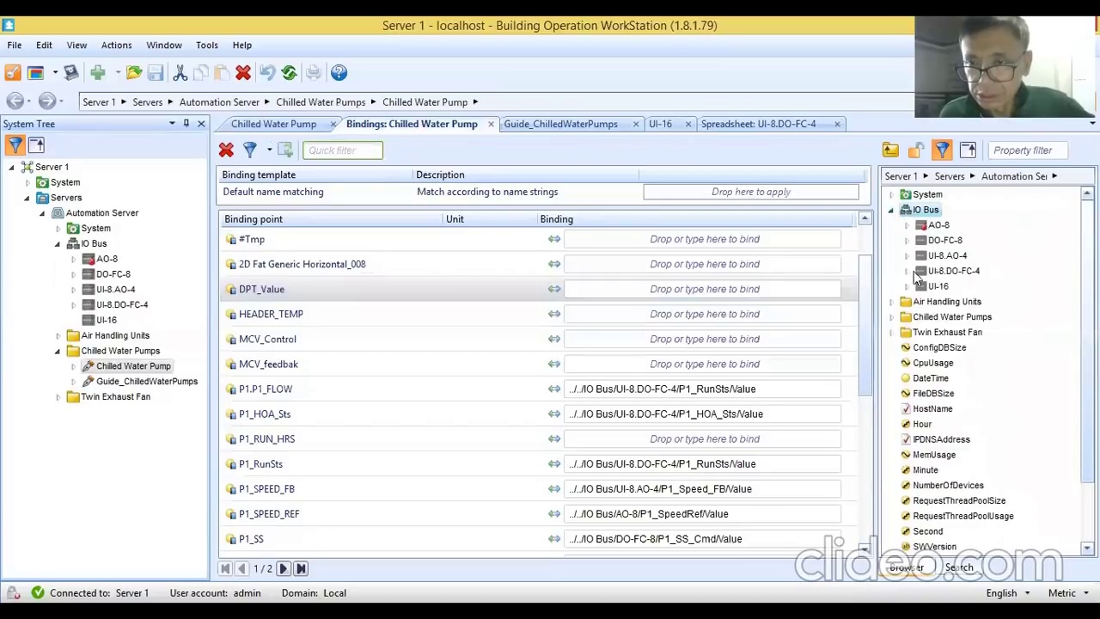
click(906, 270)
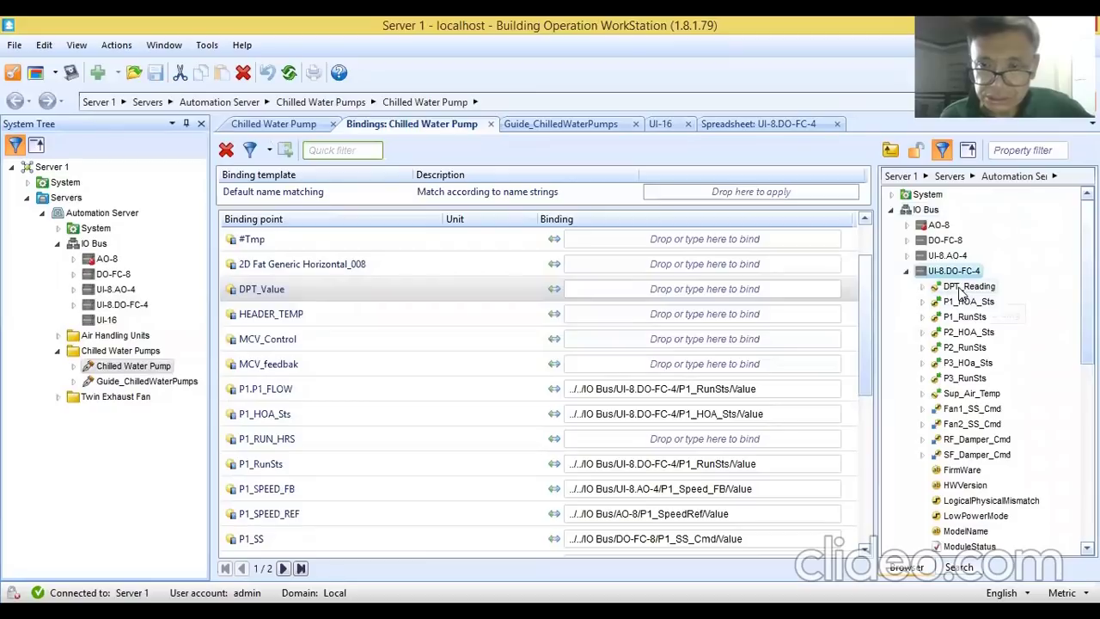
drag(961, 292, 801, 289)
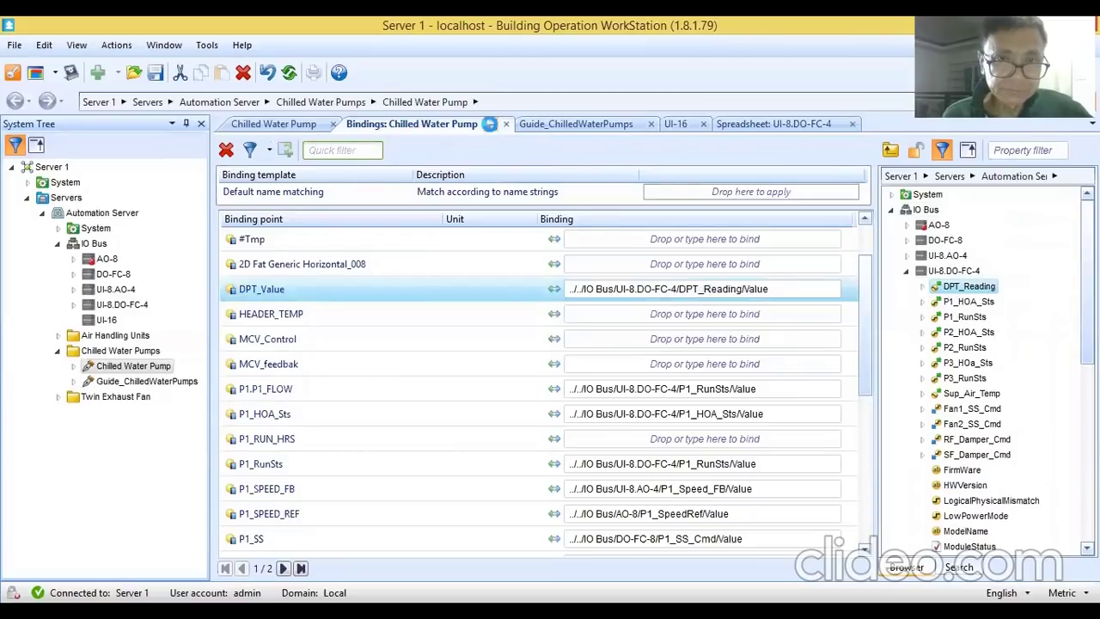
click(489, 124)
Step: Open the full properties of DPT_Reading from the DPT value on the Chilled Water Pump graphic
click(290, 125)
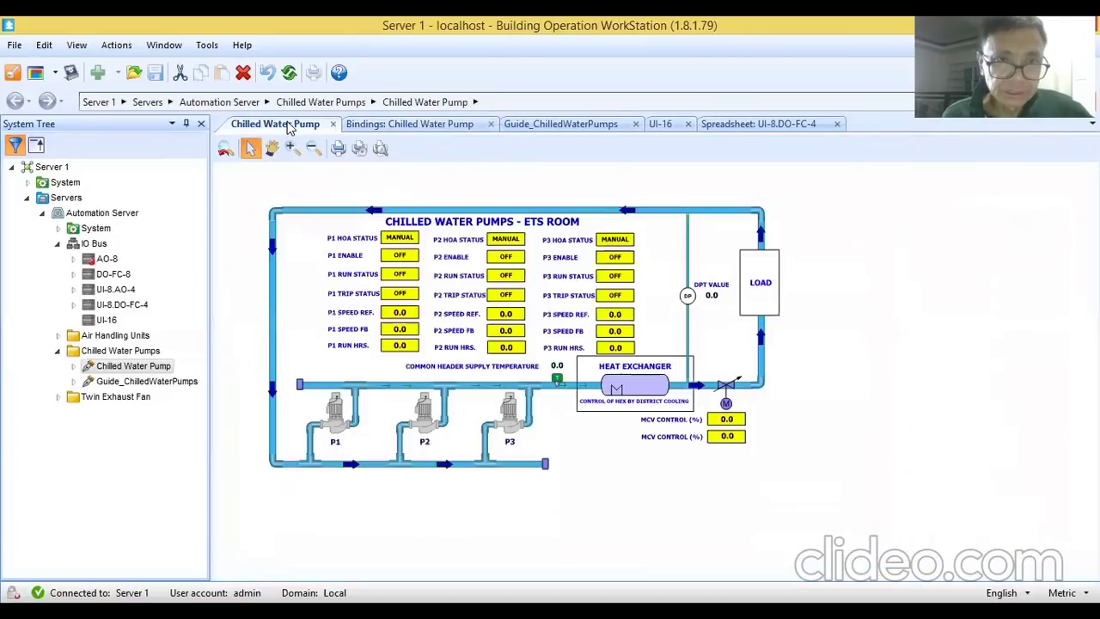
click(714, 302)
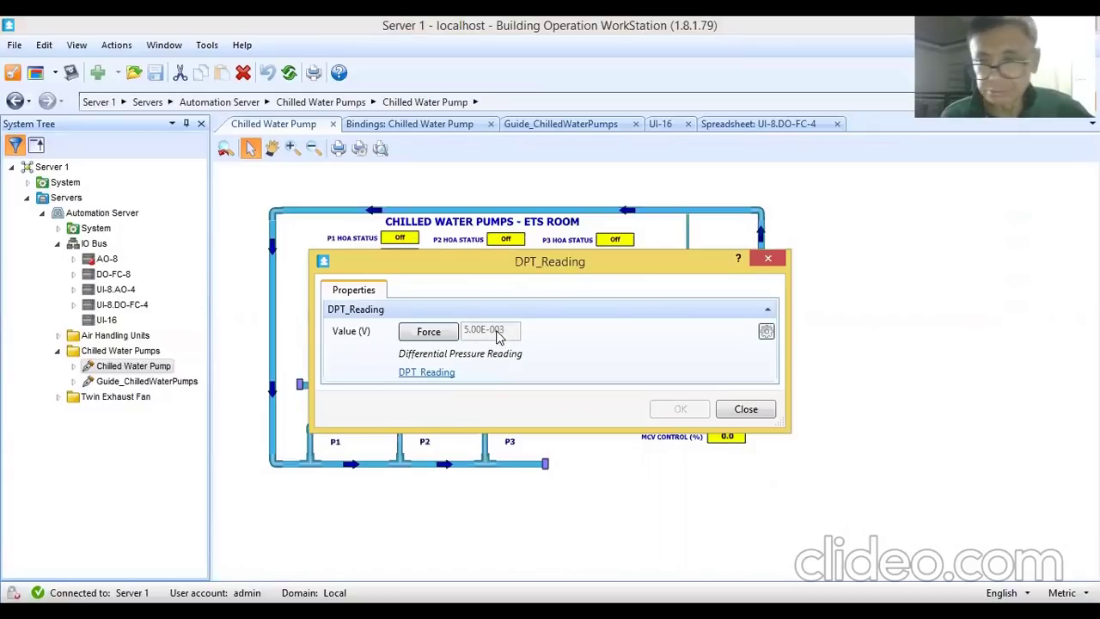
click(433, 375)
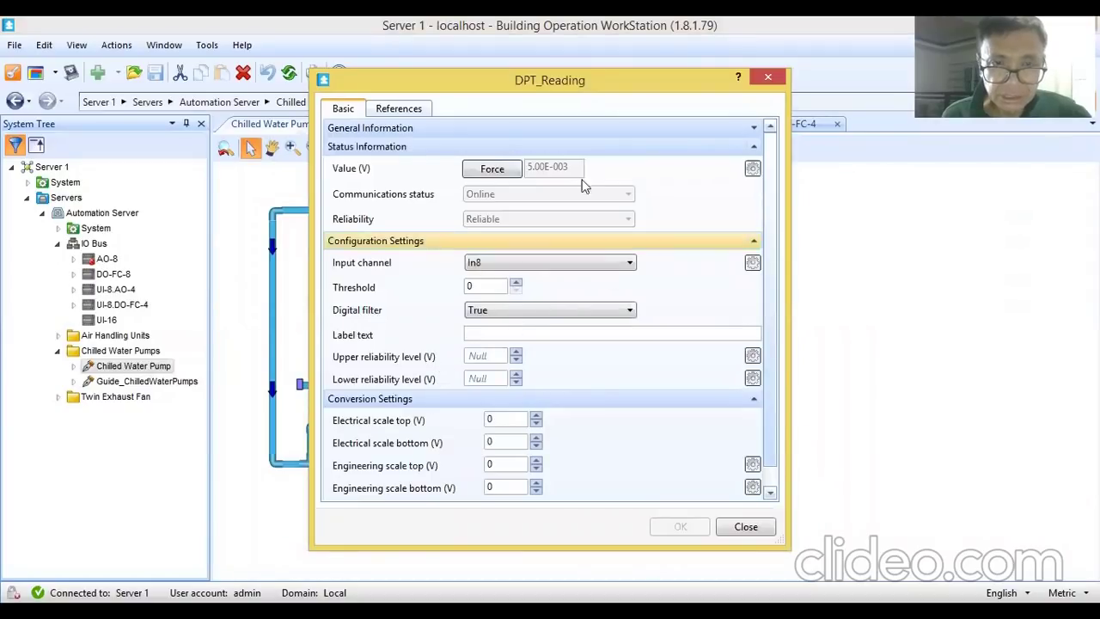
Step: Enable a configured unit for DPT_Reading's value and open the list of available units
click(753, 169)
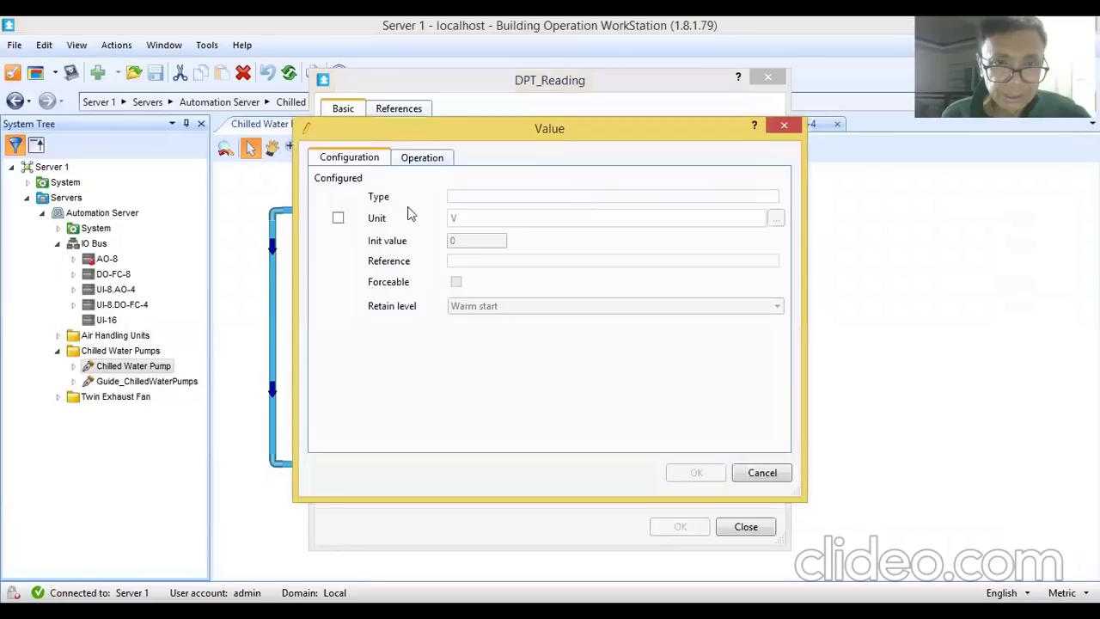
click(337, 219)
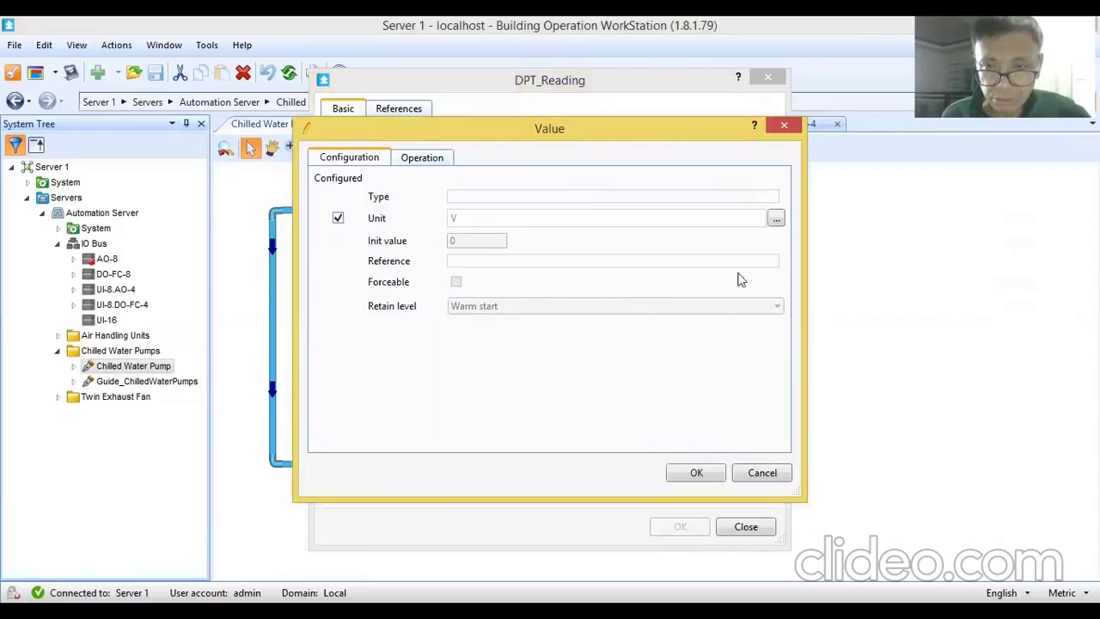
click(775, 220)
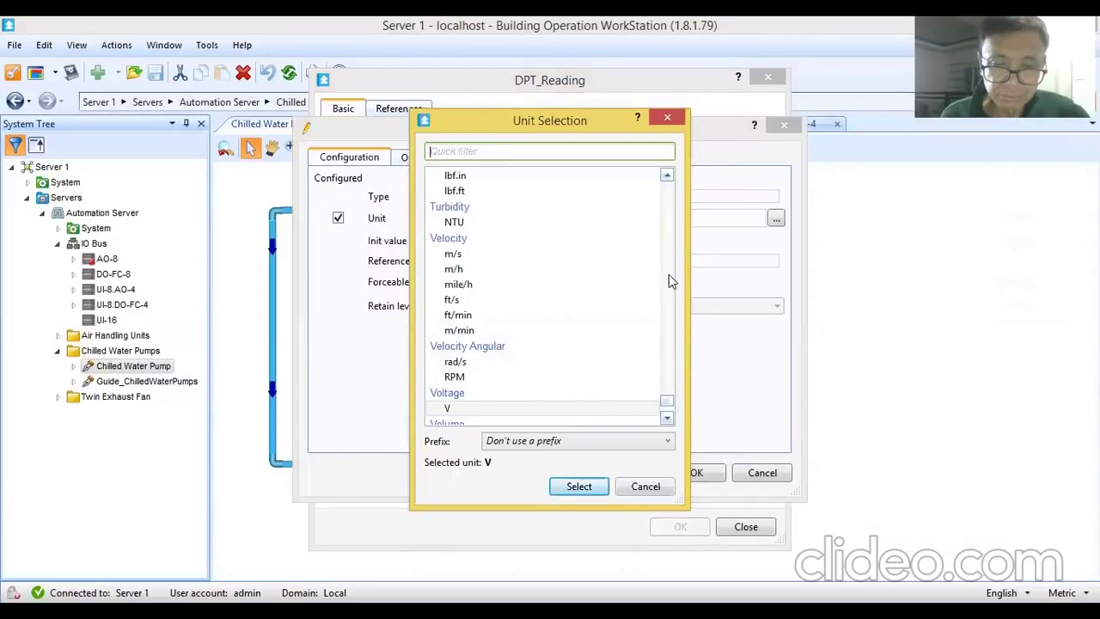
drag(667, 405, 655, 377)
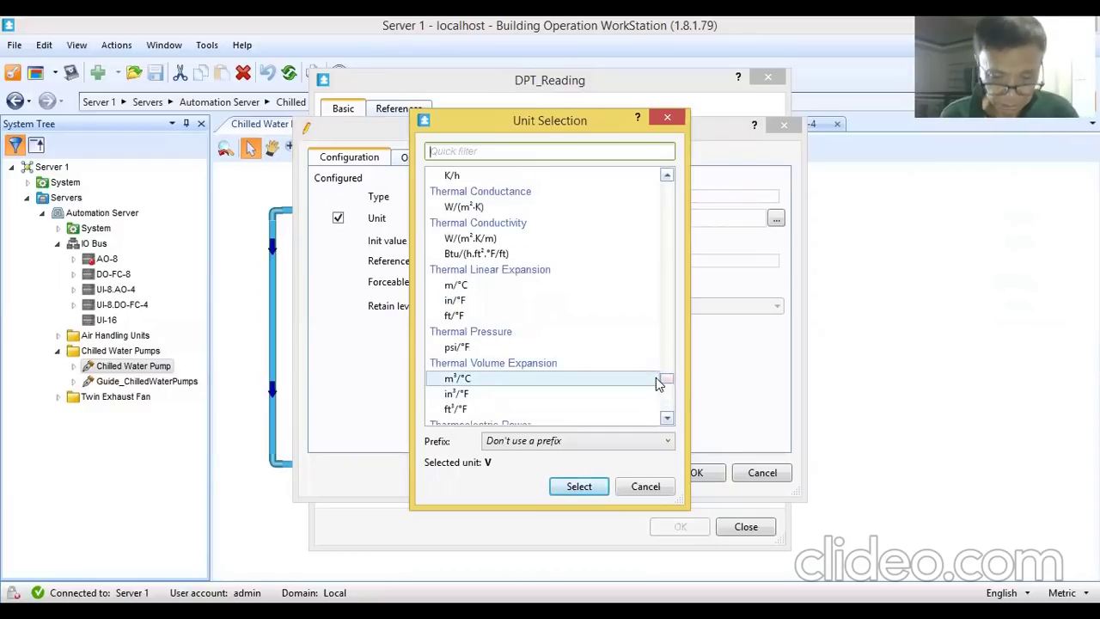
Step: Filter the units by "pres", set DPT_Reading's unit to Pa without a prefix, and apply the change back to the graphic
text(ba)
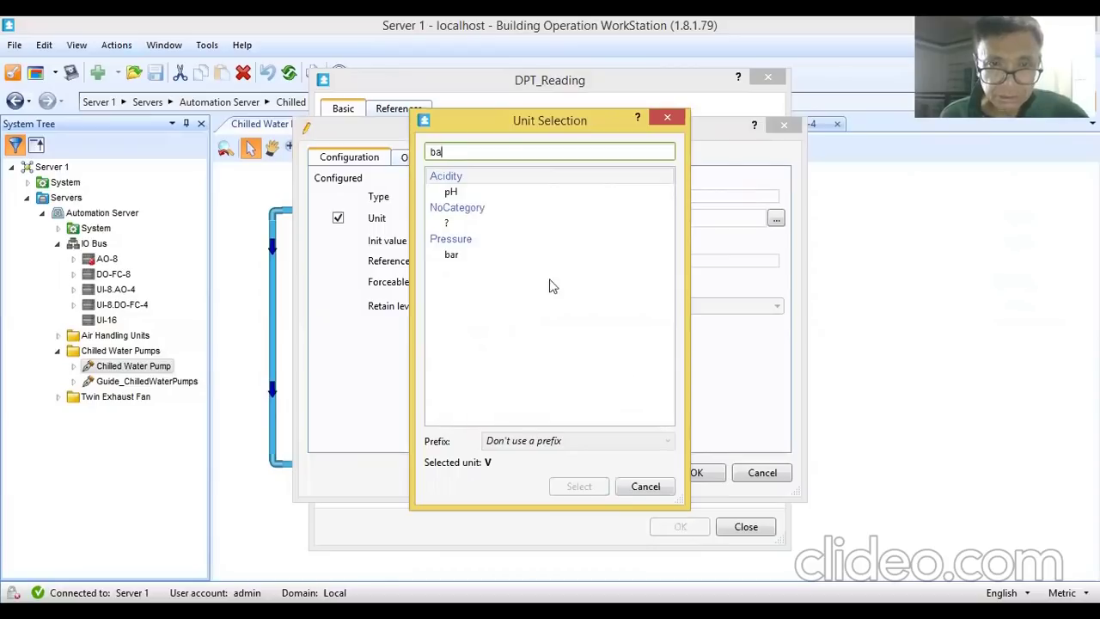
drag(456, 152, 429, 153)
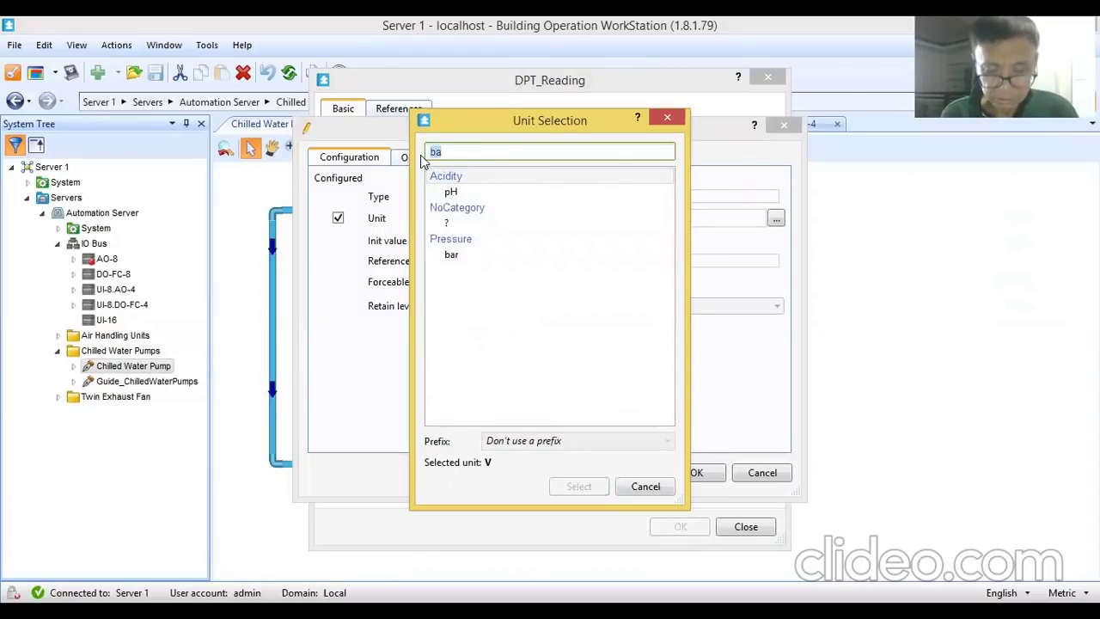
text(p)
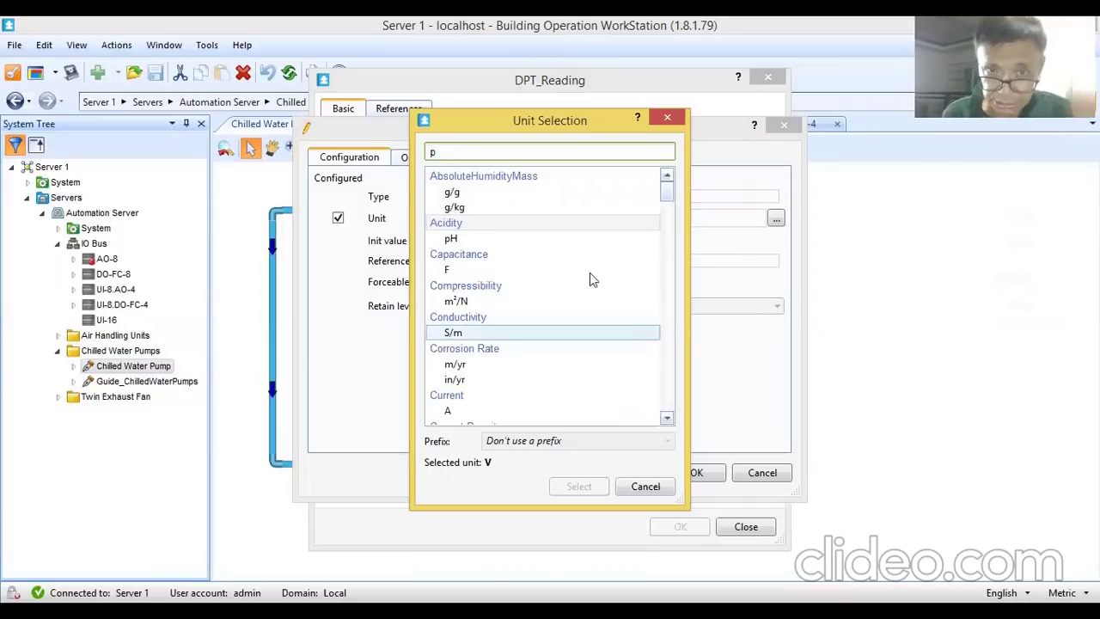
text(res)
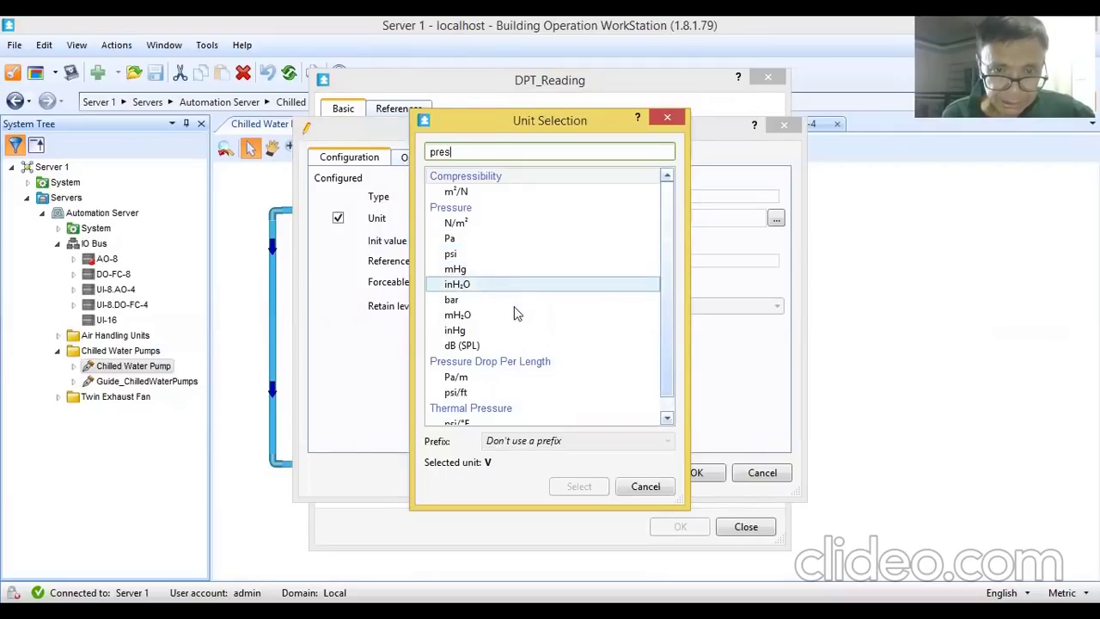
drag(663, 320, 676, 297)
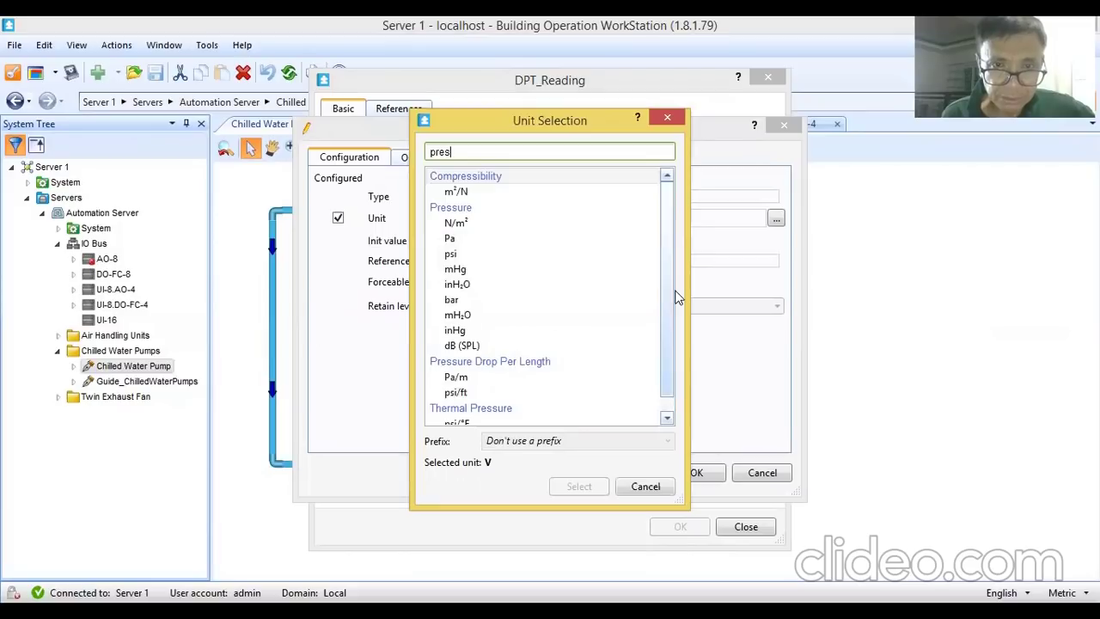
click(468, 243)
click(579, 487)
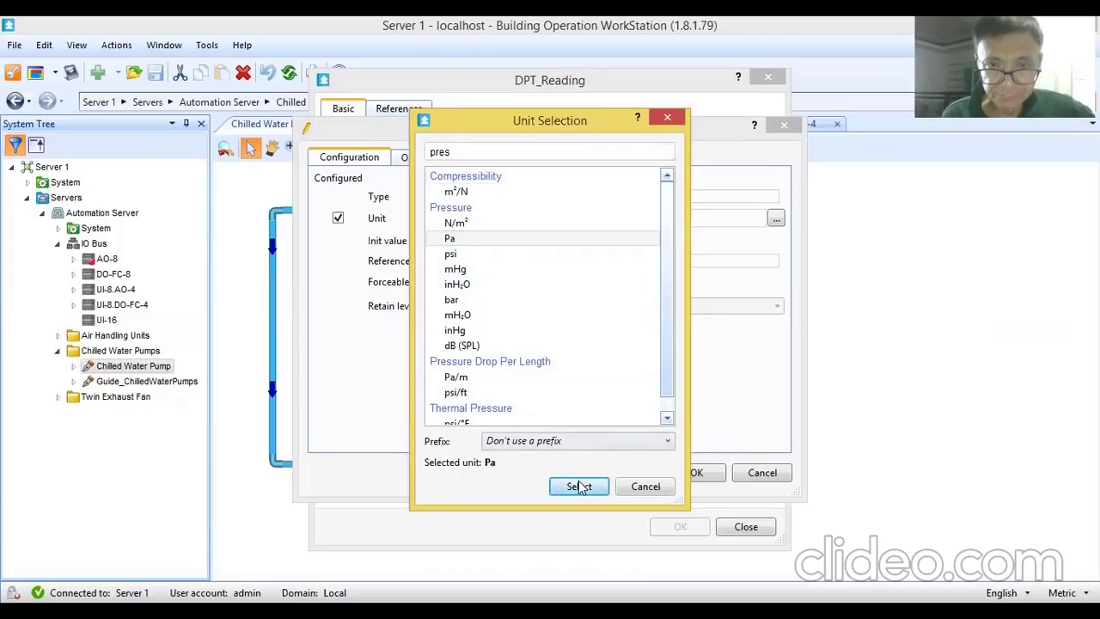
click(694, 473)
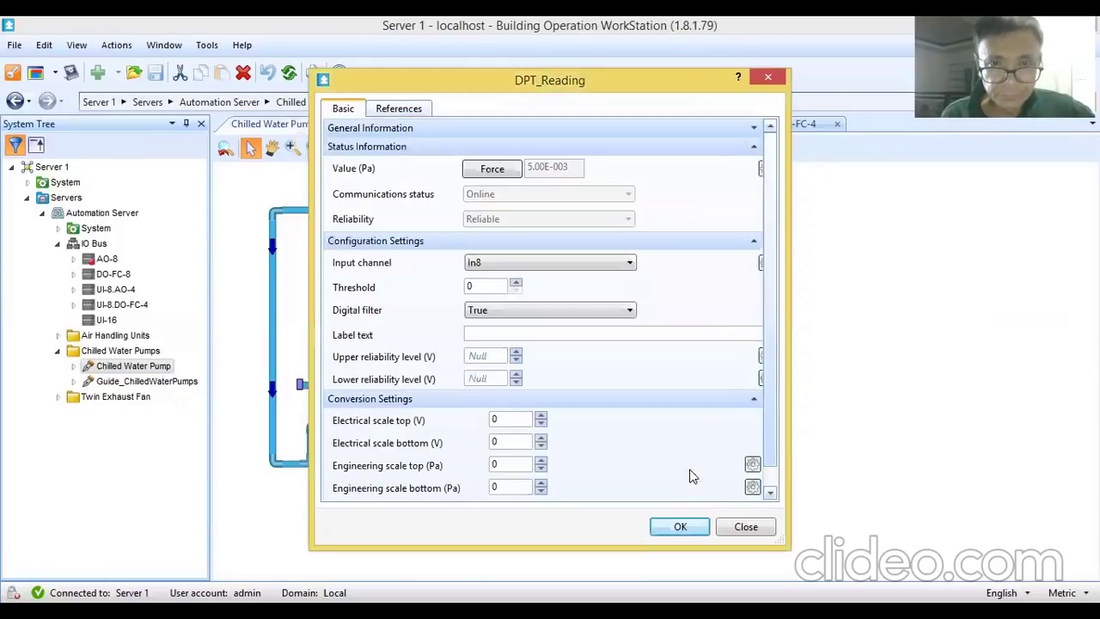
click(683, 527)
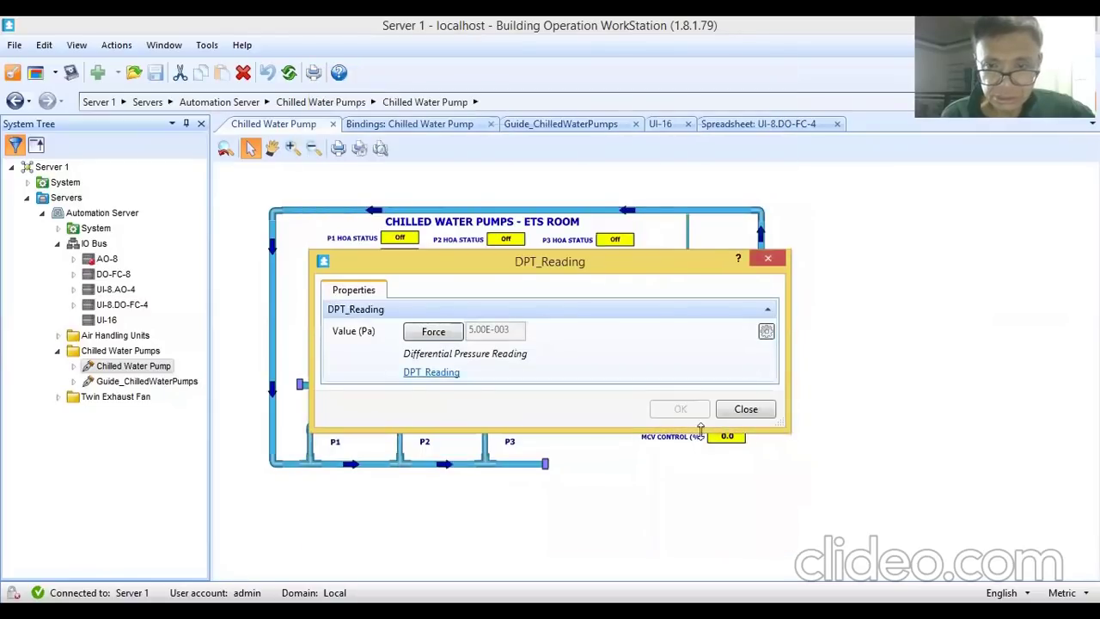
click(743, 409)
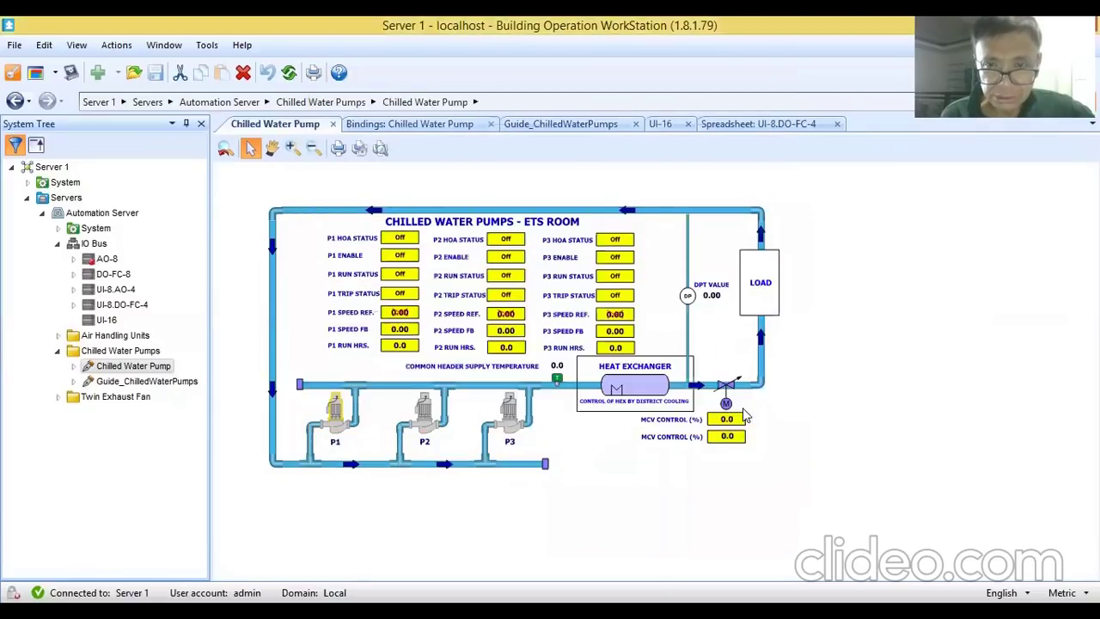
Step: Check DPT_Reading's value and unit from the DPT value on the Chilled Water Pump graphic, and refresh the graphic
click(711, 296)
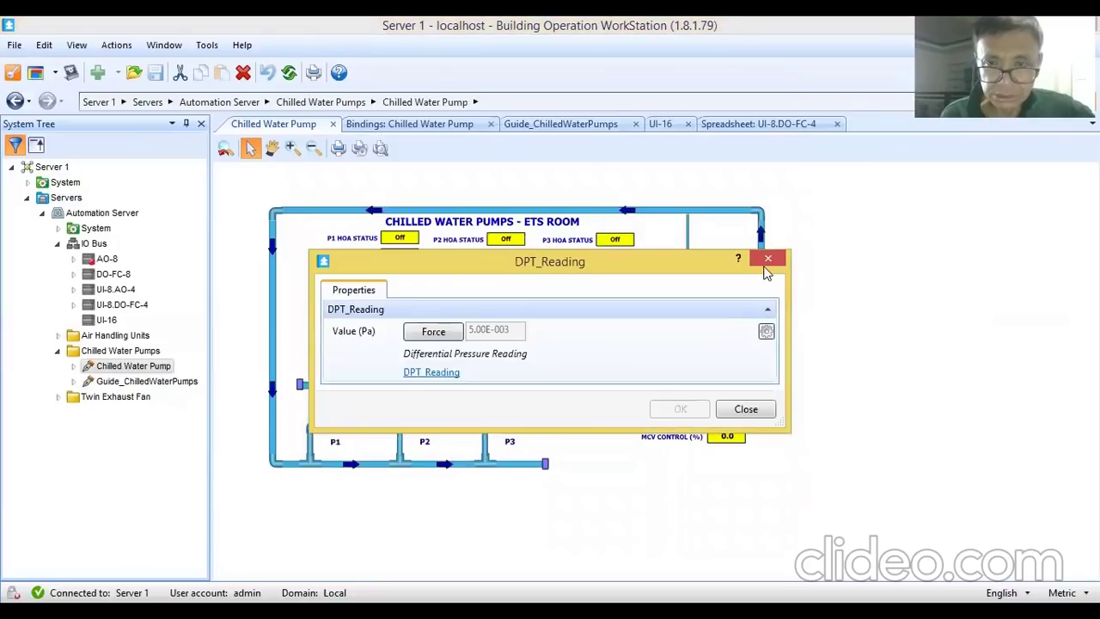
click(767, 260)
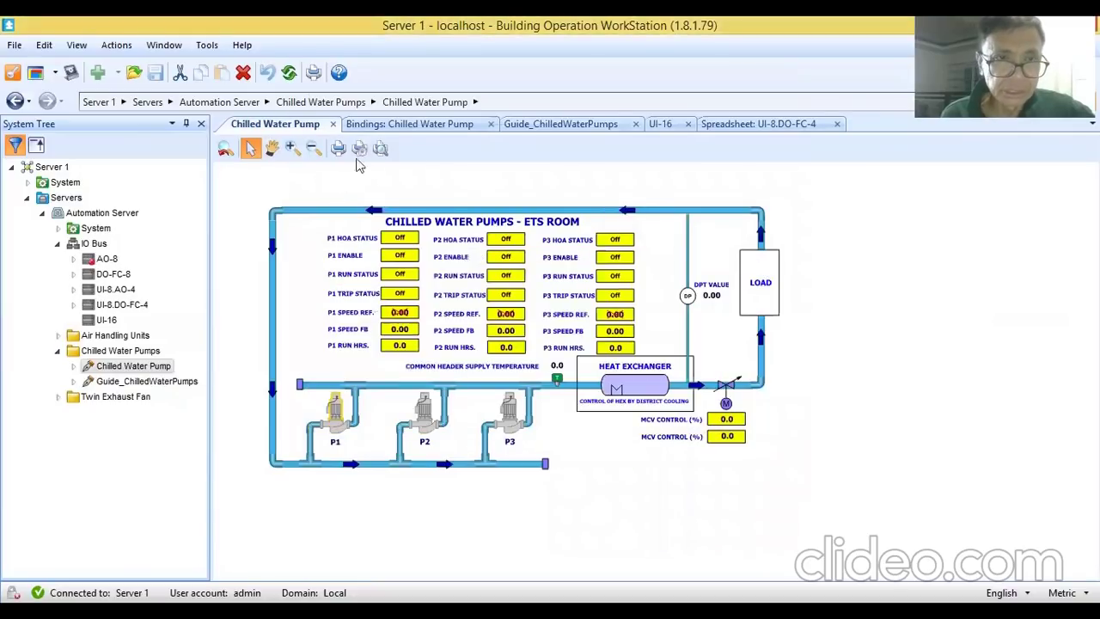
click(290, 74)
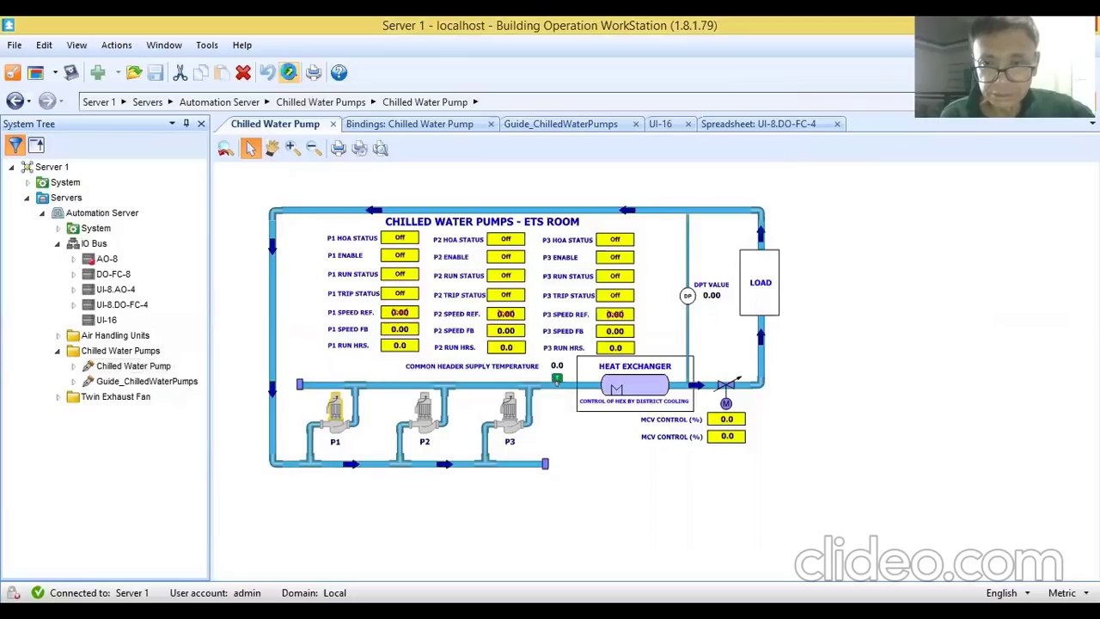
click(290, 73)
Step: Enlarge the Chilled Water Pump graphic to examine its pump, heat exchanger and MCV control points, and restore the selection tool
click(292, 148)
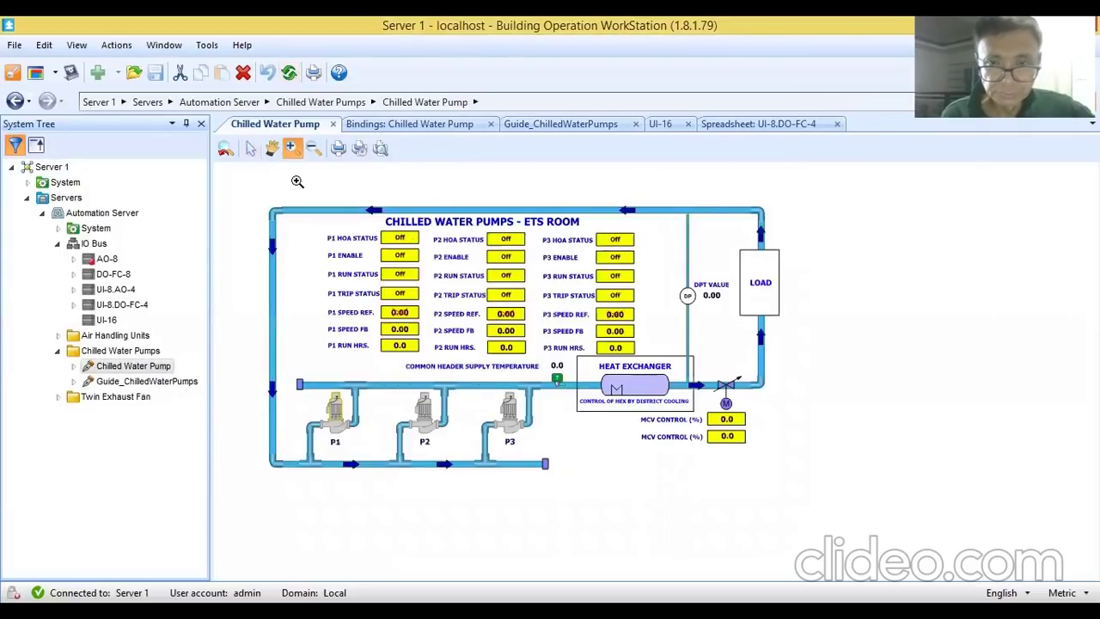
click(298, 181)
click(297, 181)
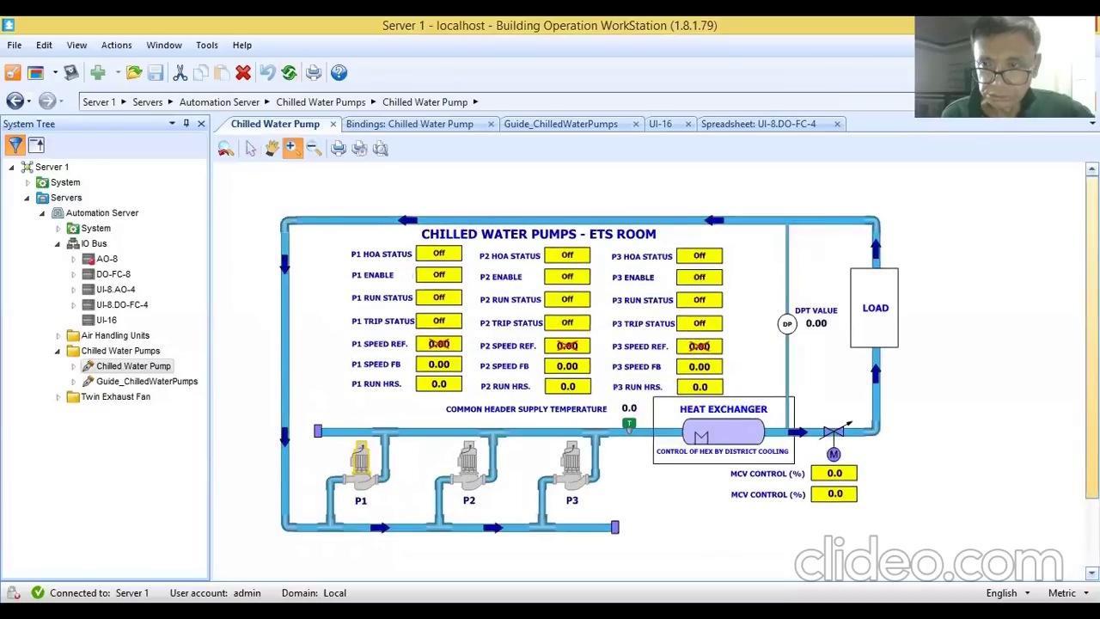
scroll(732, 383, down, 3)
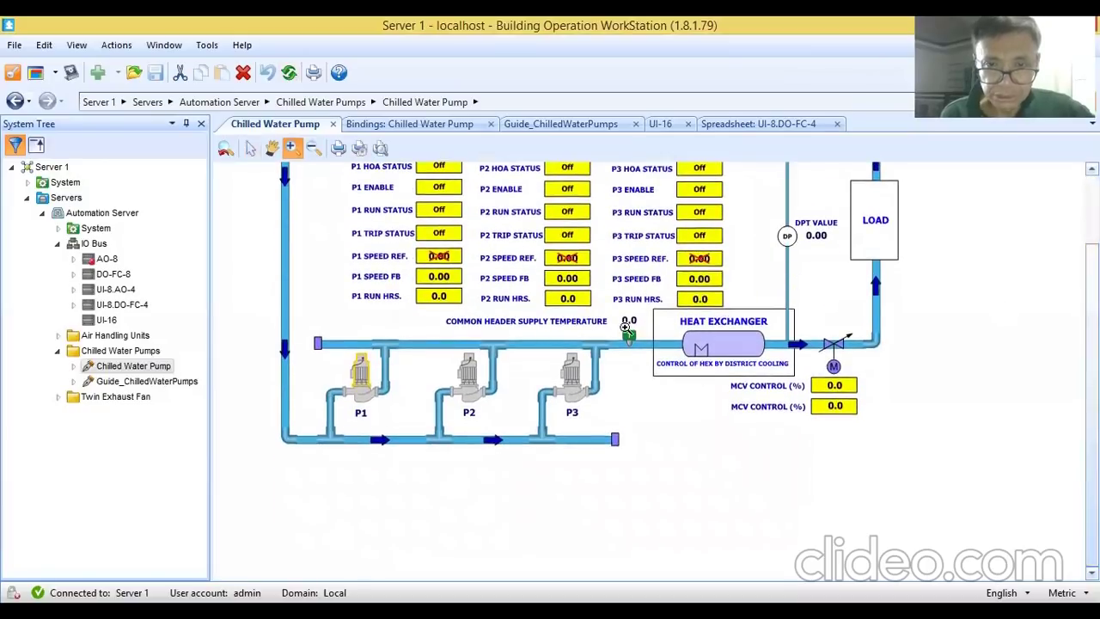
click(250, 148)
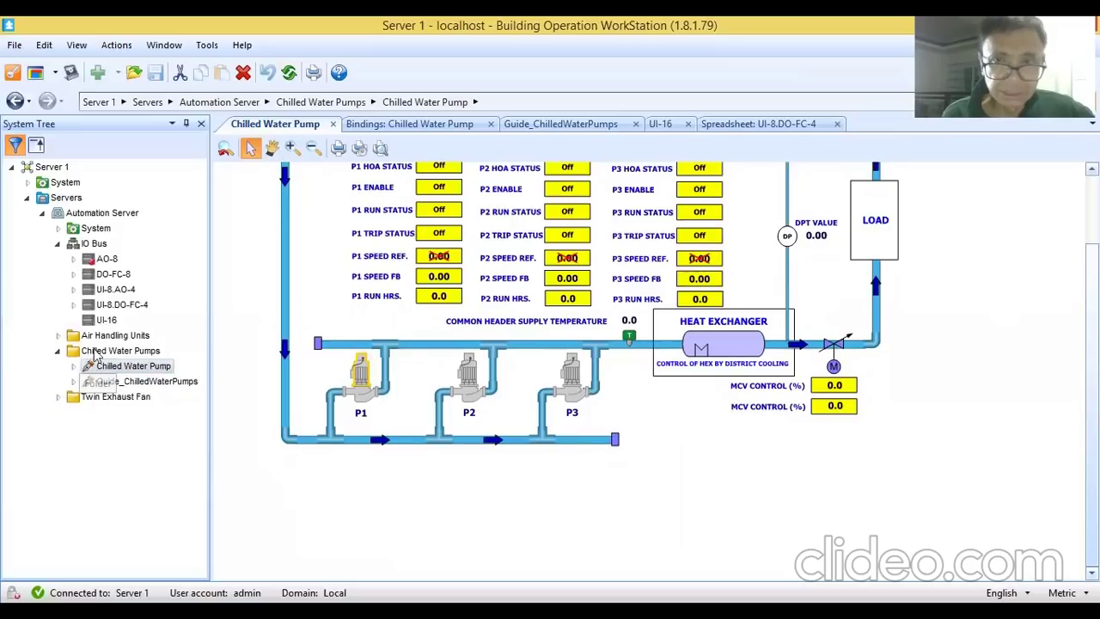
Step: Reopen the UI-8.DO-FC-4 module in a spreadsheet and review its IO points, followed by those of UI-8.AO-4 and UI-16
click(760, 125)
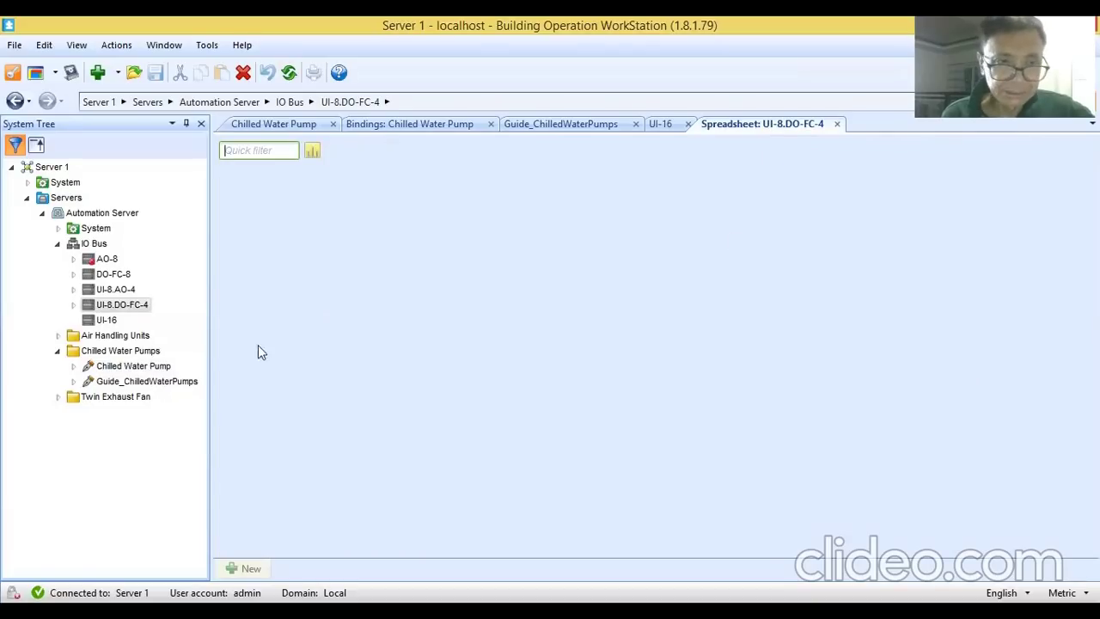
click(120, 309)
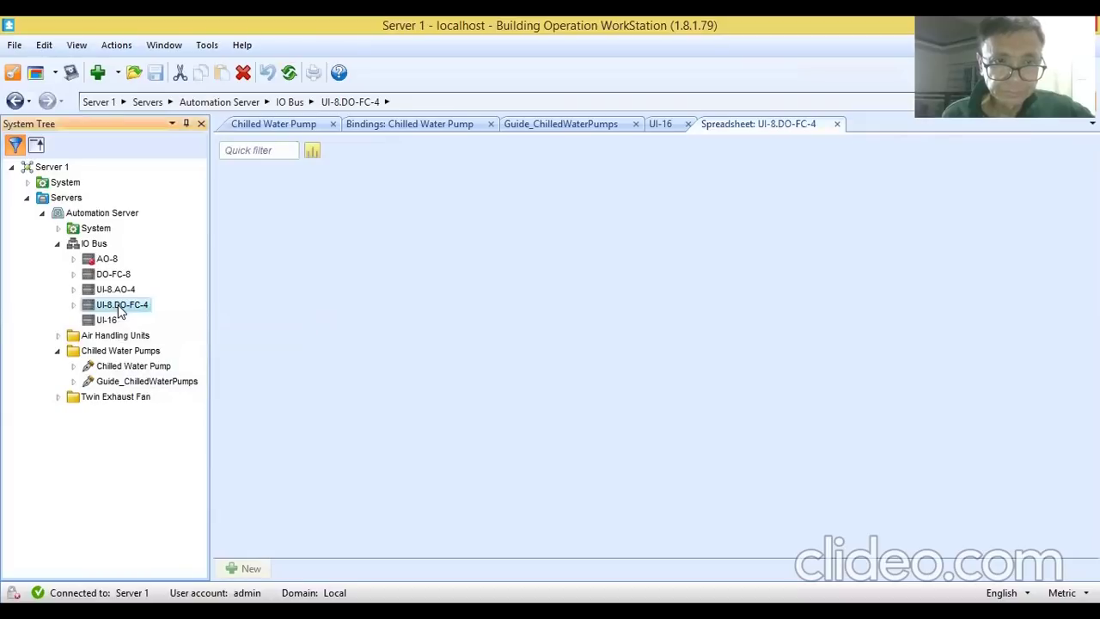
right_click(121, 310)
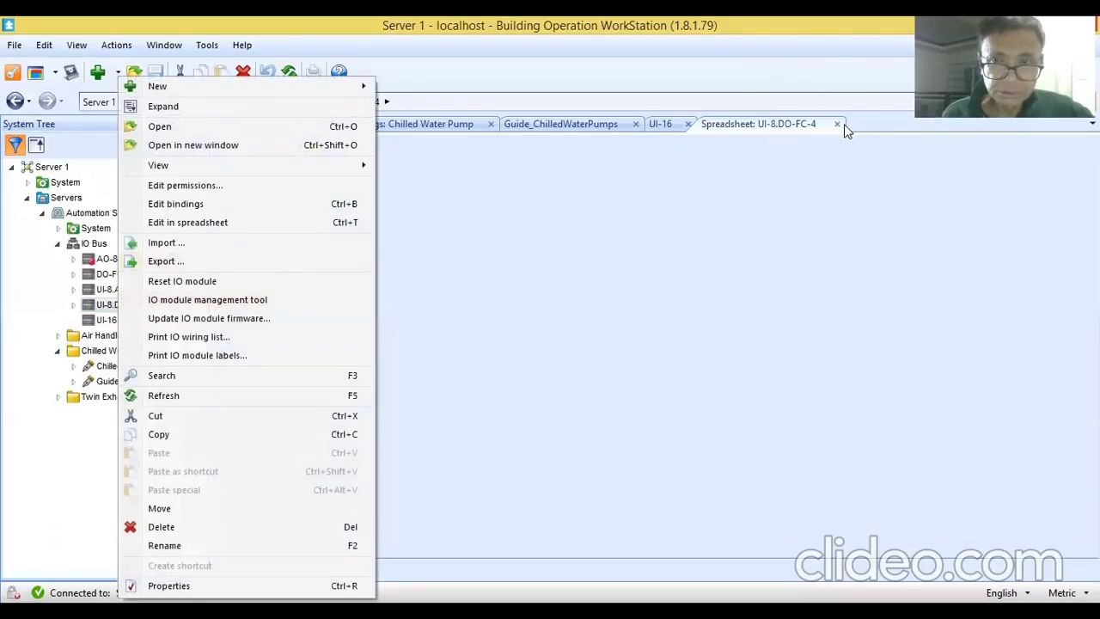
click(204, 225)
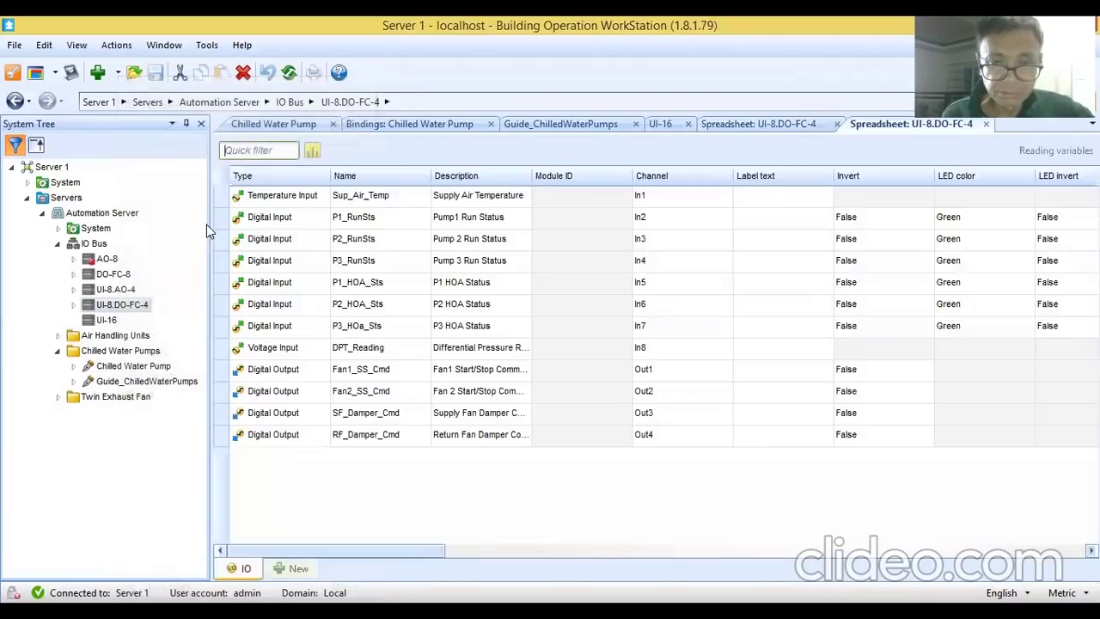
click(111, 290)
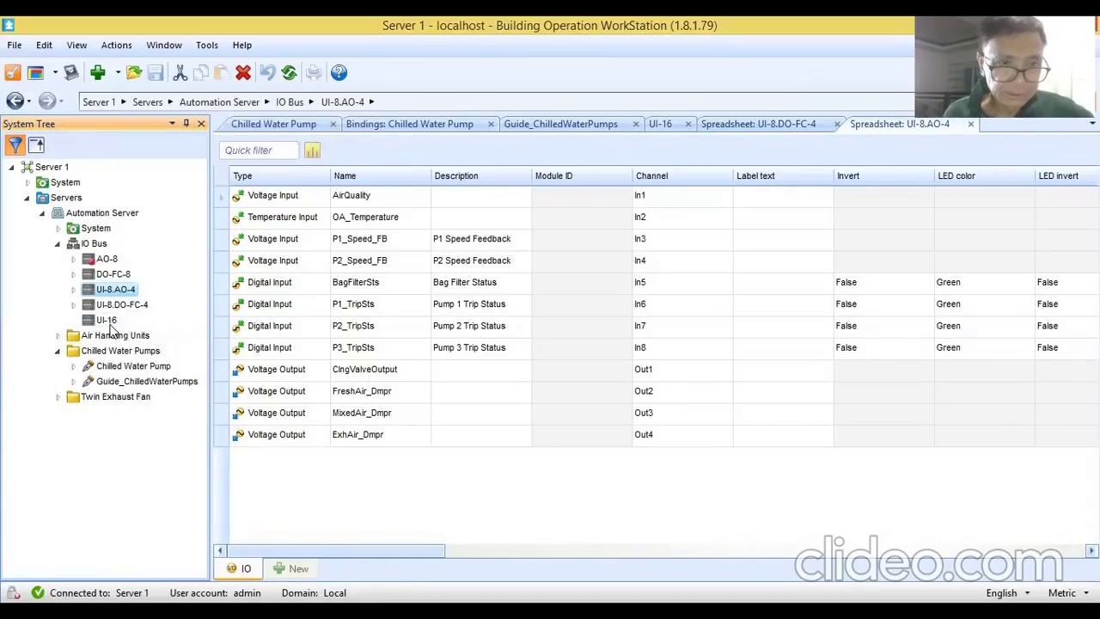
click(109, 322)
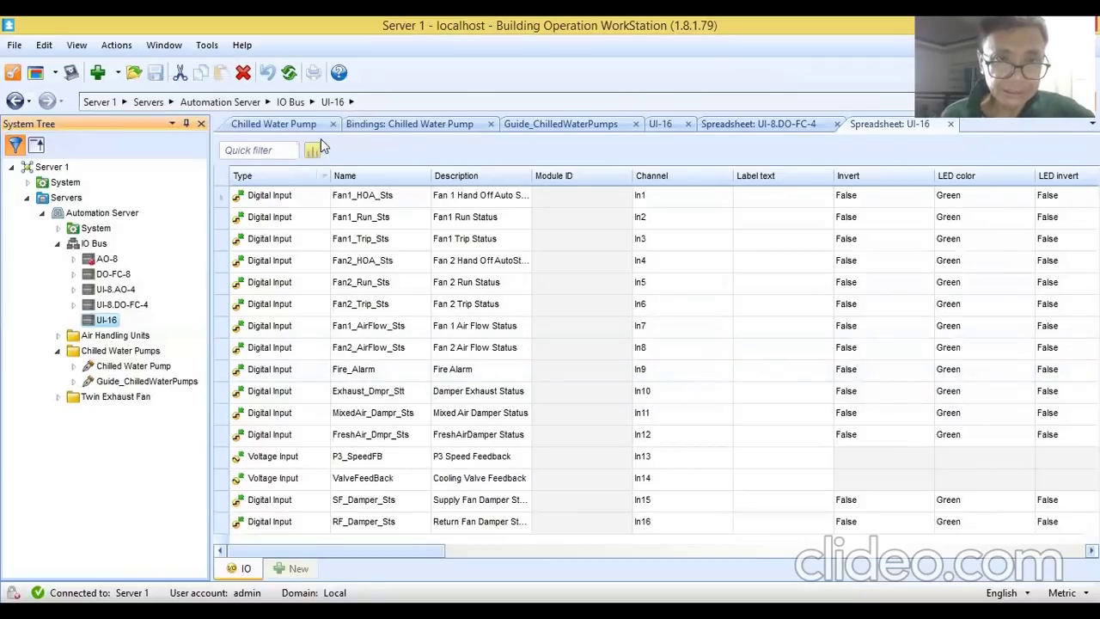
Step: Return to the whole Chilled Water Pump graphic and open Guide_ChilledWaterPumps separately to review the engineering steps
click(292, 129)
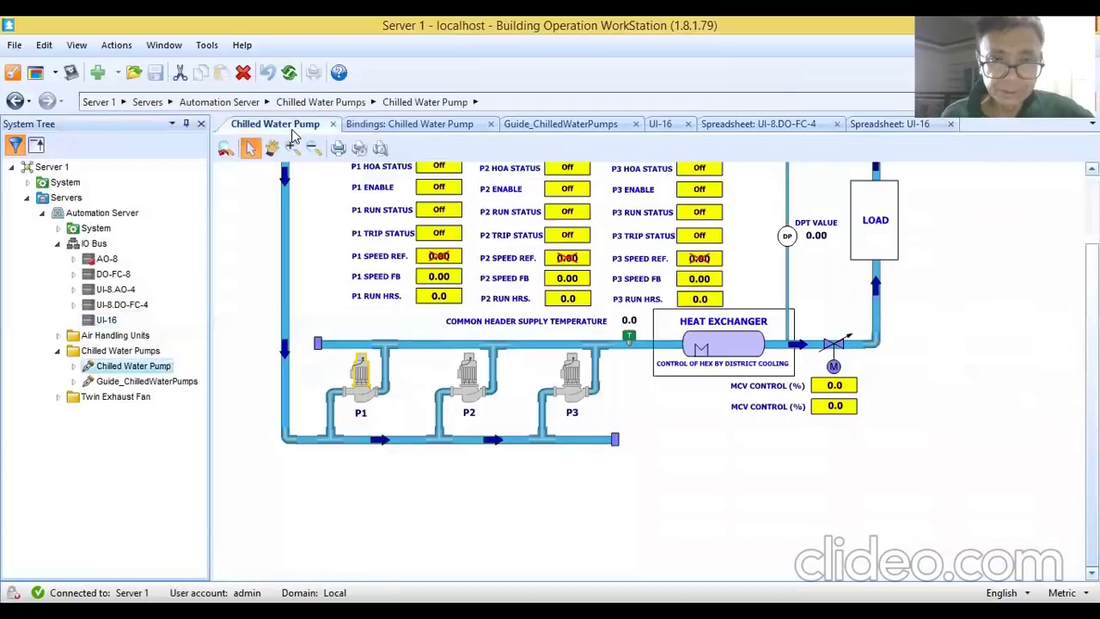
scroll(1074, 225, up, 2)
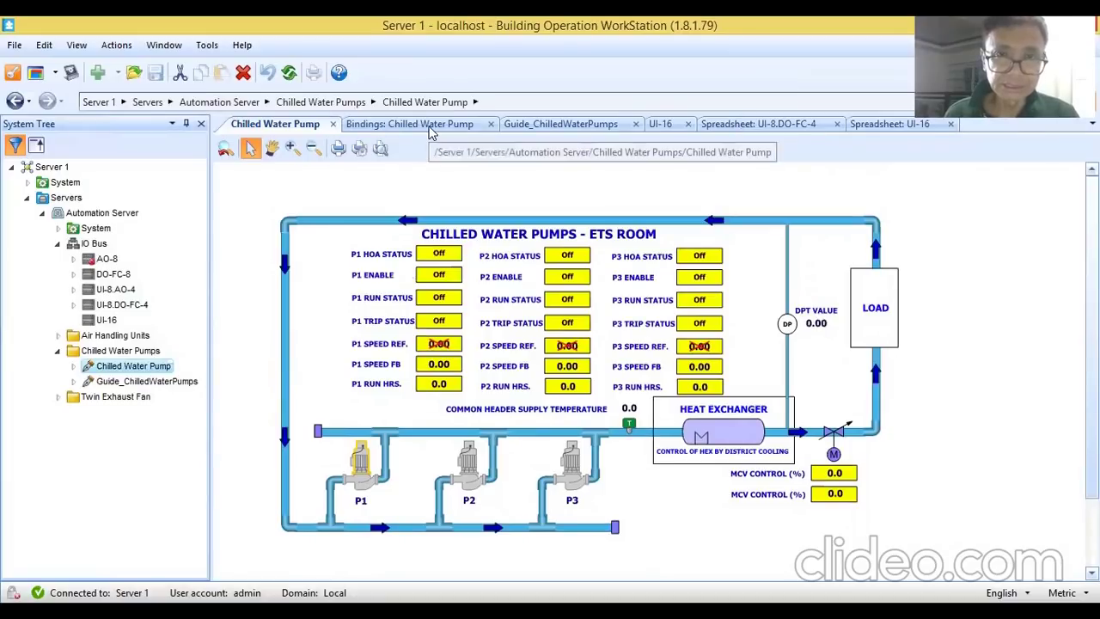
right_click(137, 383)
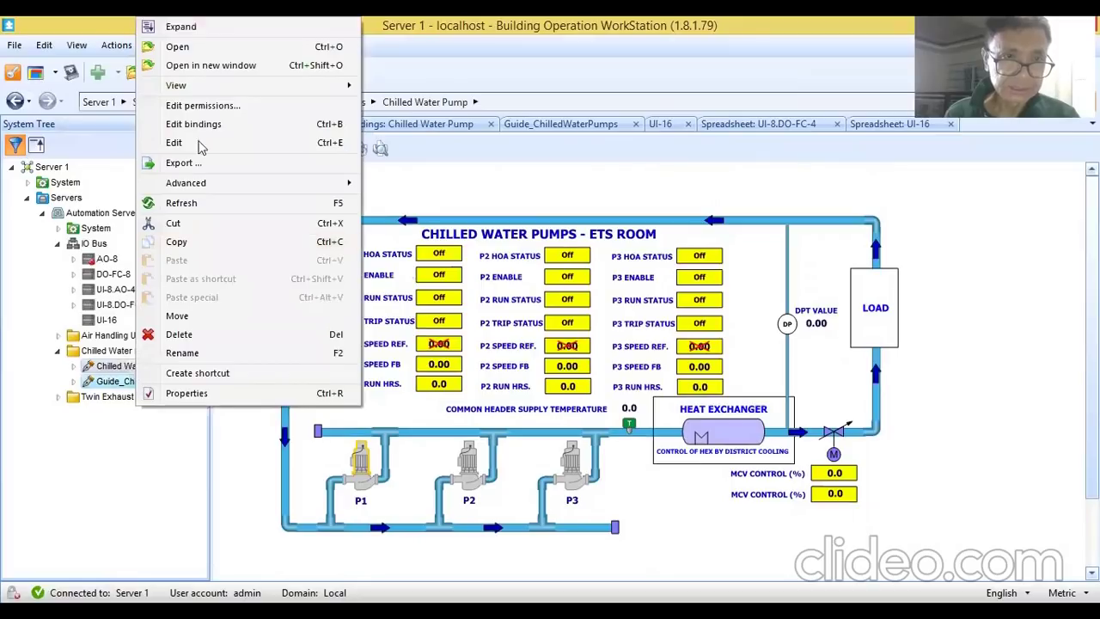
click(225, 69)
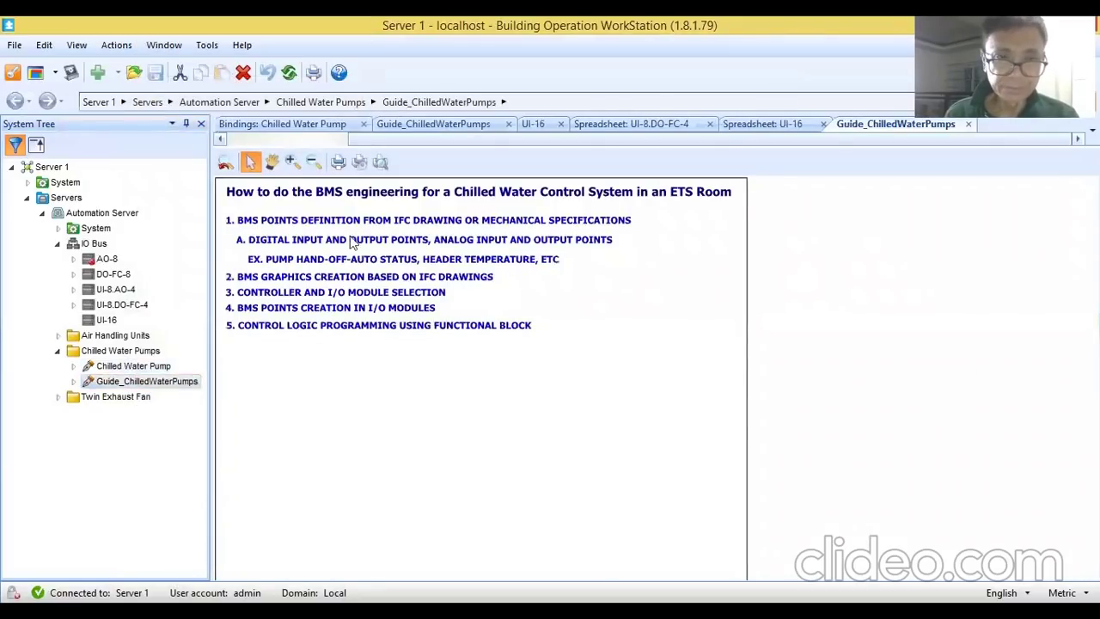